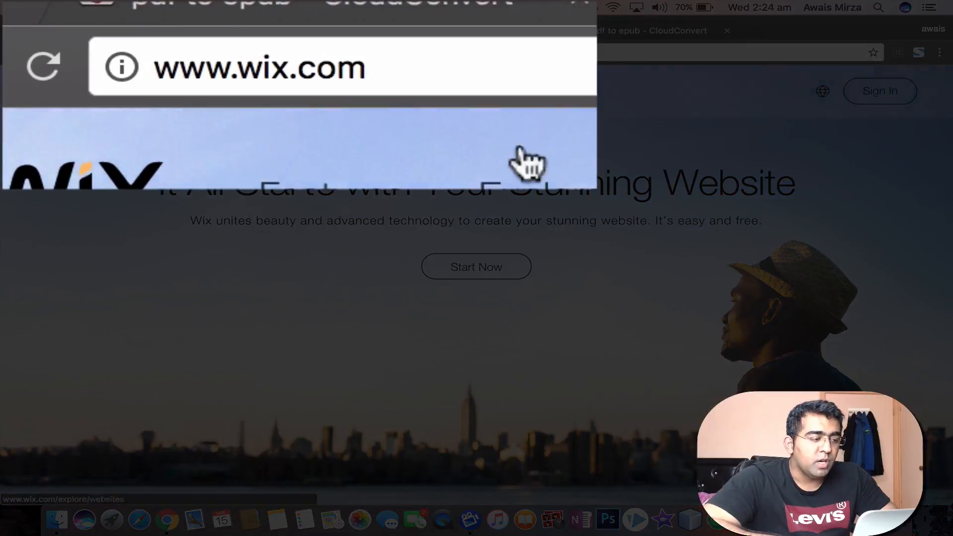
# Step: Log in to the existing Wix account with the prefilled e-mail and password
pyautogui.moveTo(217, 72); pyautogui.dragTo(432, 50)
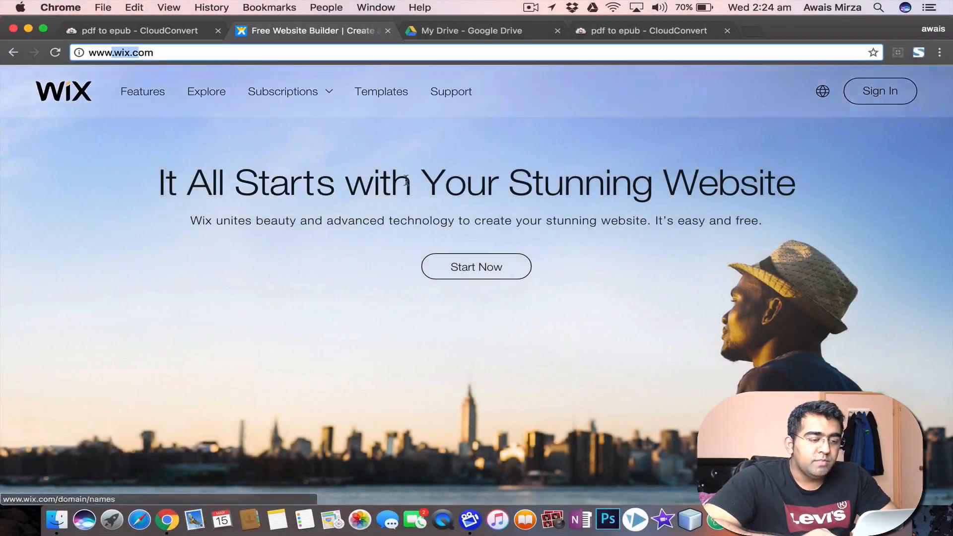
pyautogui.click(406, 181)
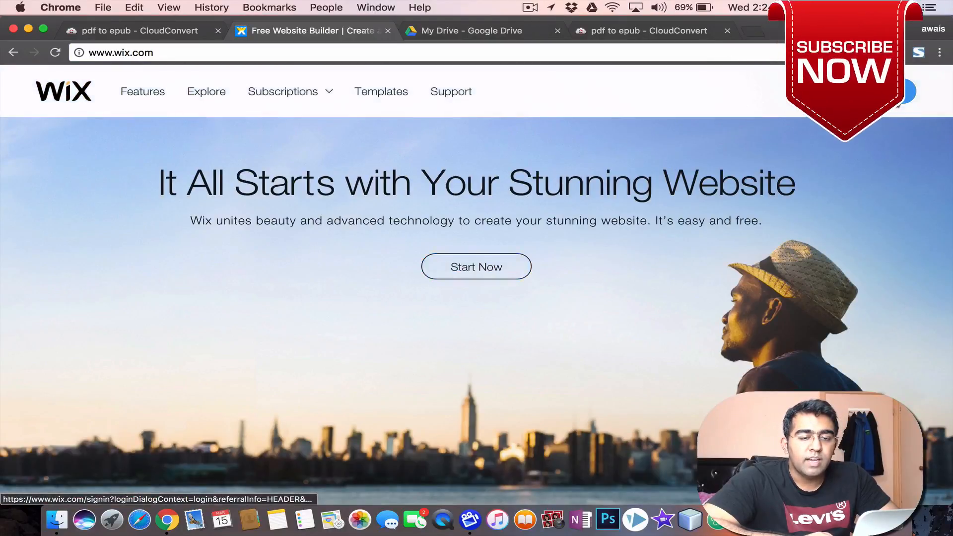
pyautogui.click(897, 104)
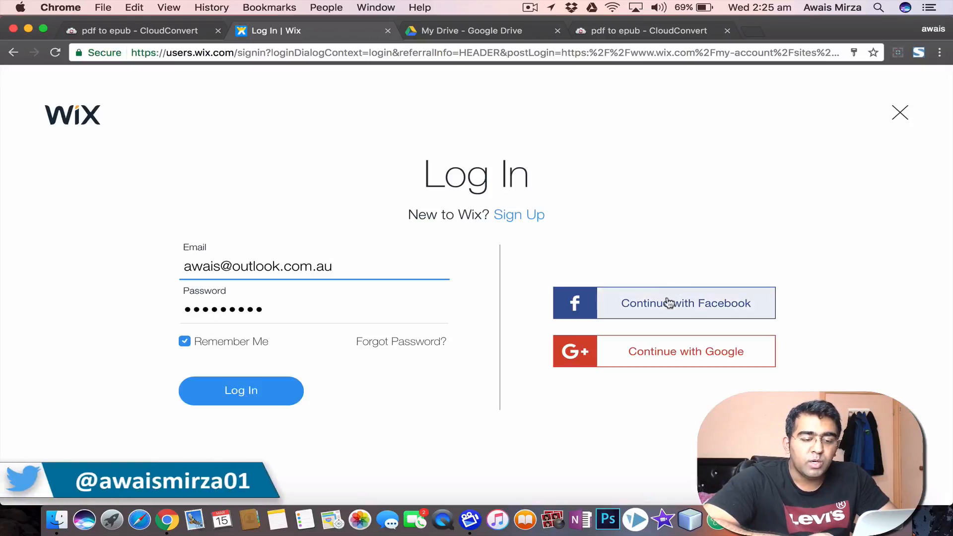
pyautogui.click(624, 247)
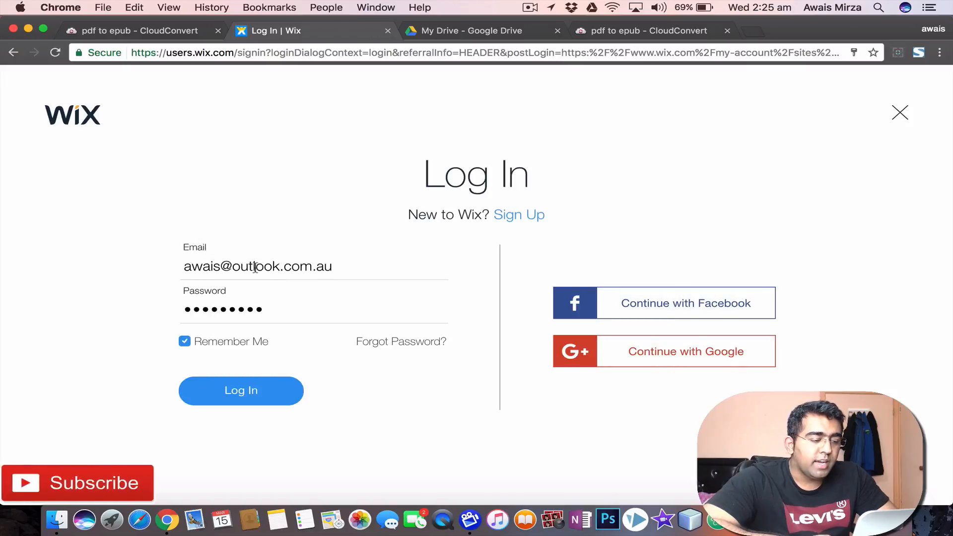
pyautogui.click(264, 407)
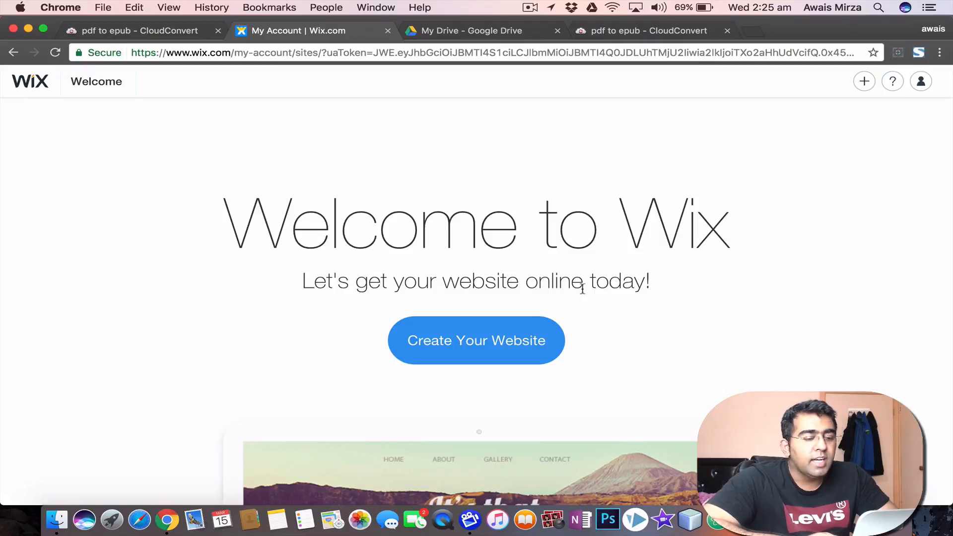
# Step: Start creating a new website in the Portfolio & CV category using the Wix Editor
pyautogui.scroll(-4, 582, 288)
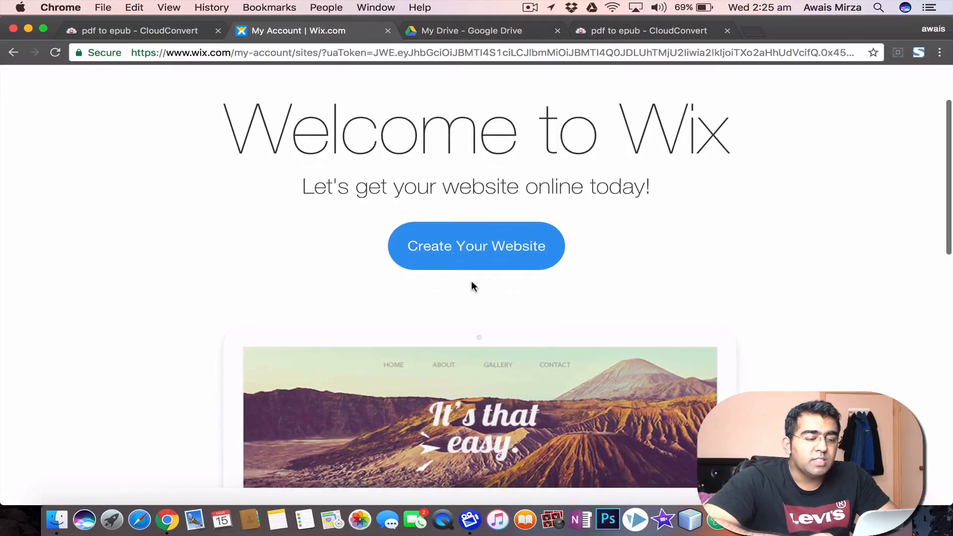
pyautogui.click(470, 265)
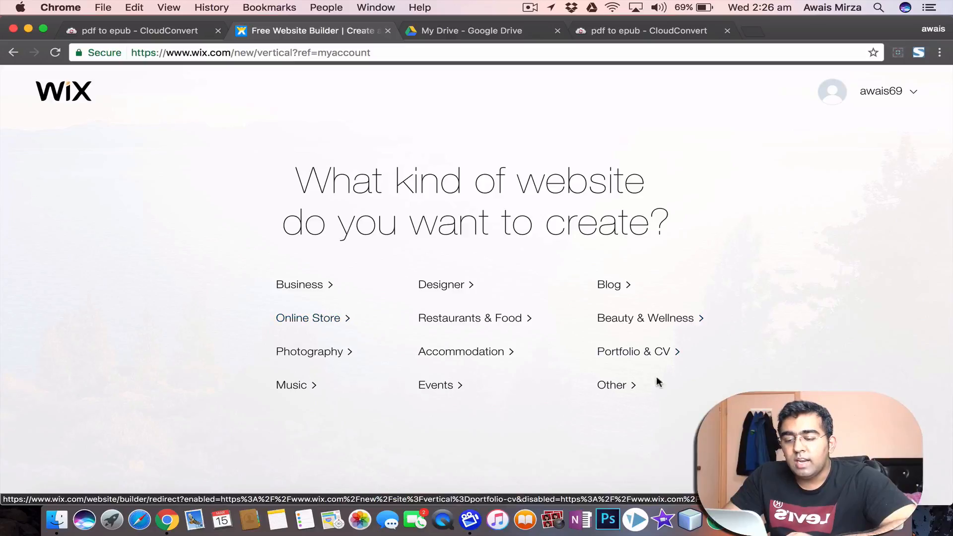
pyautogui.click(635, 358)
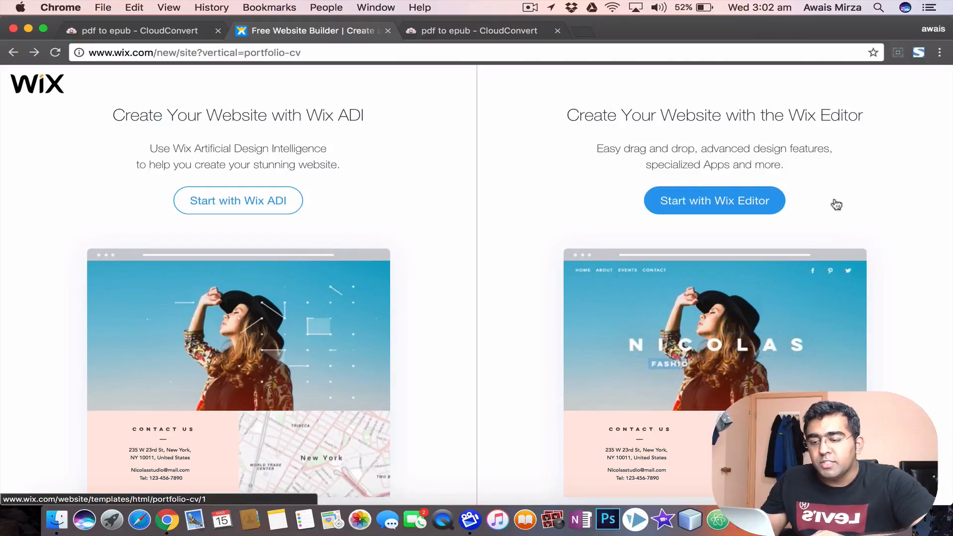
pyautogui.click(754, 208)
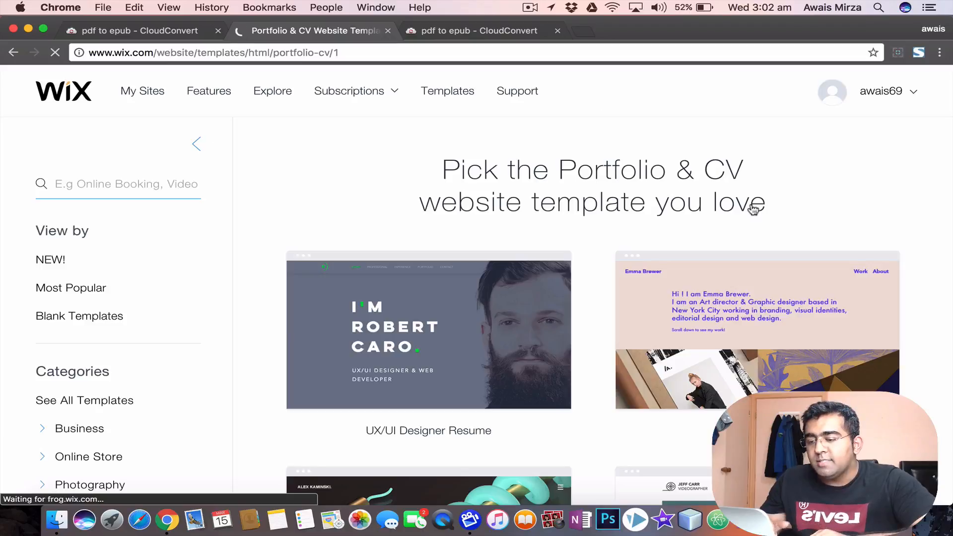
# Step: Look through the Portfolio & CV website templates, including the UX/UI Designer Resume and Art Director designs
pyautogui.scroll(-2, 582, 213)
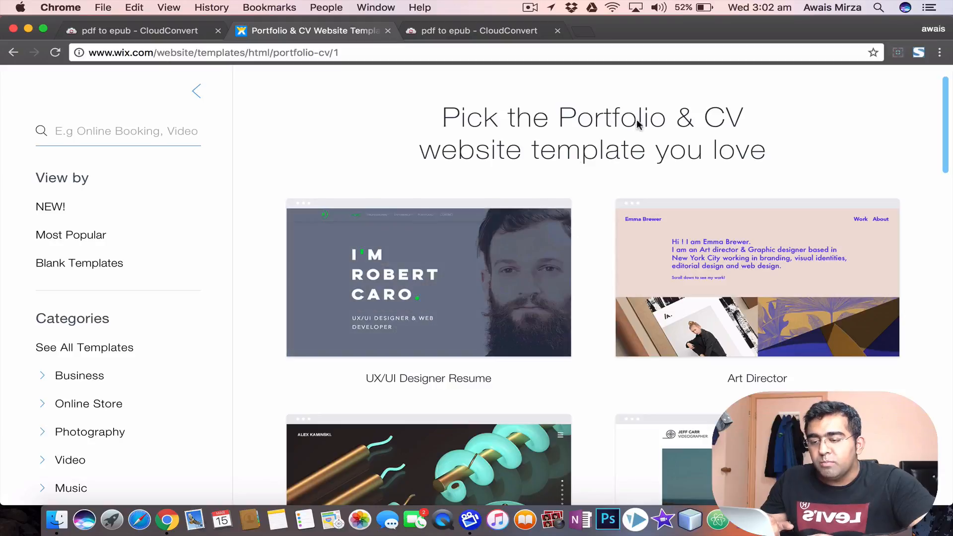
pyautogui.scroll(-5, 521, 261)
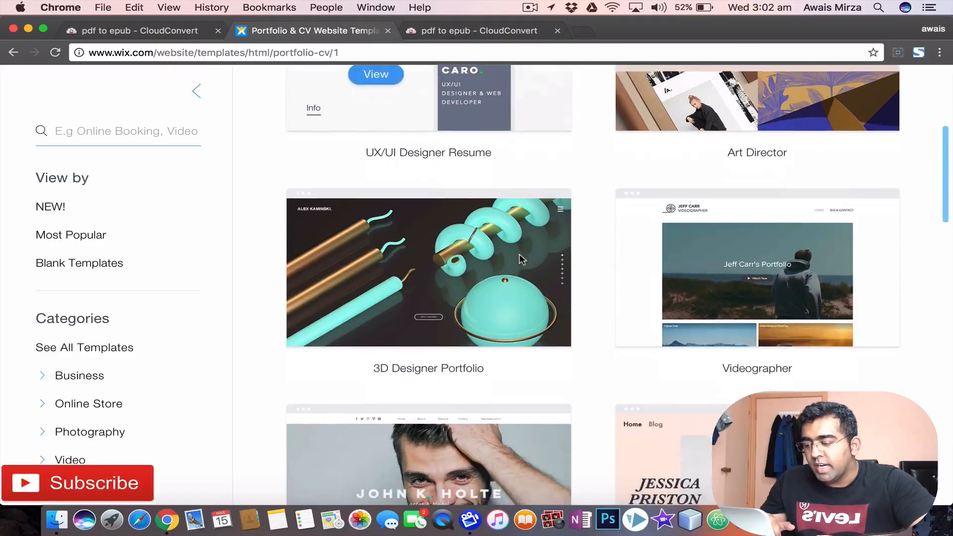
pyautogui.scroll(-5, 149, 372)
pyautogui.scroll(-1, 149, 373)
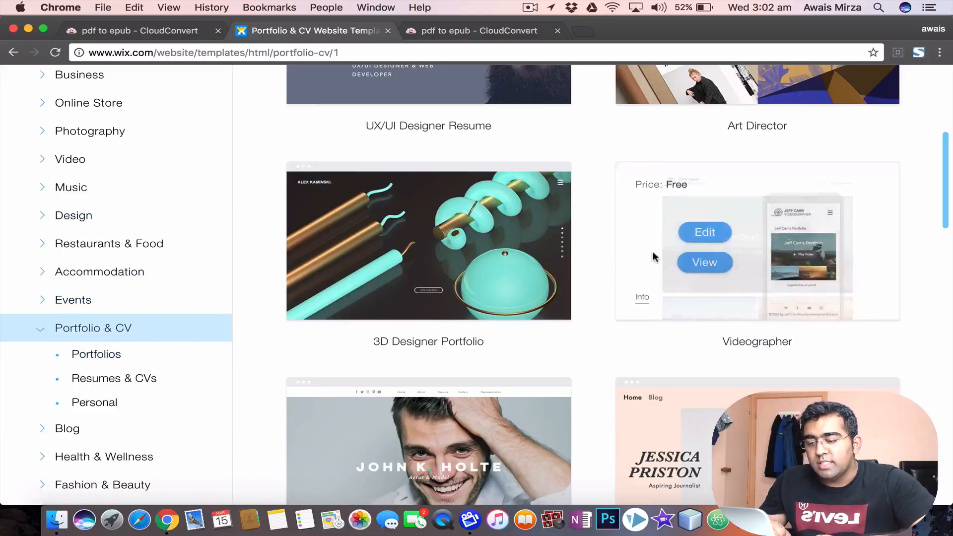
pyautogui.scroll(5, 653, 255)
pyautogui.scroll(2, 606, 247)
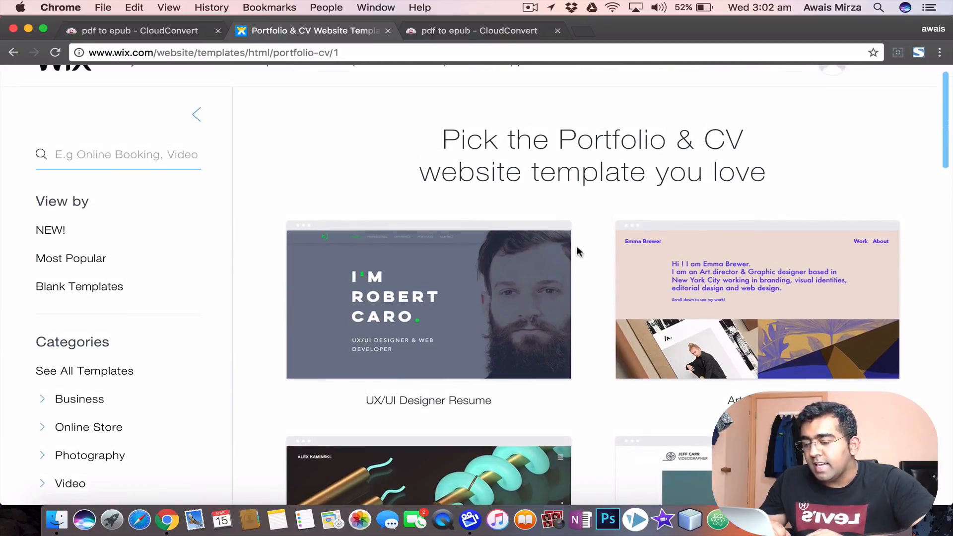
pyautogui.scroll(-6, 576, 249)
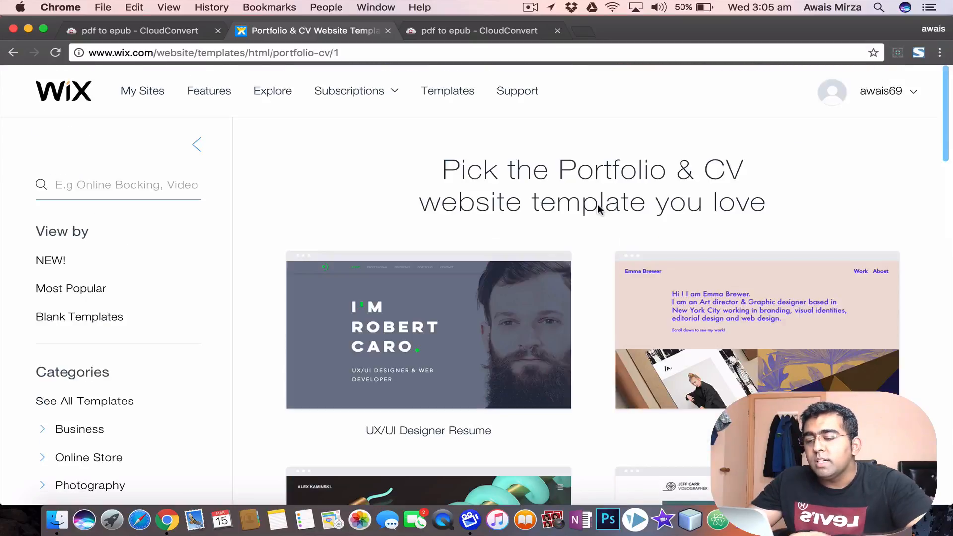
pyautogui.scroll(-3, 599, 210)
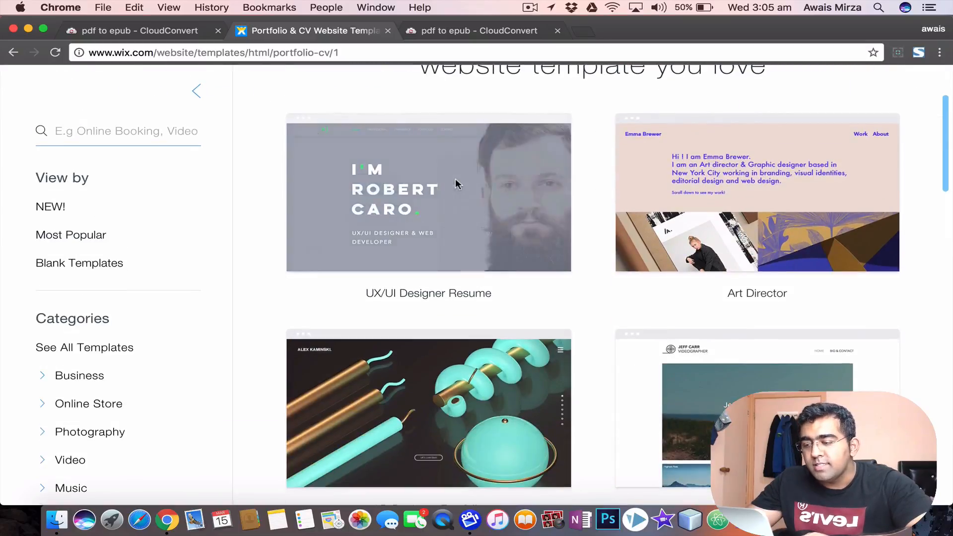
pyautogui.moveTo(683, 169)
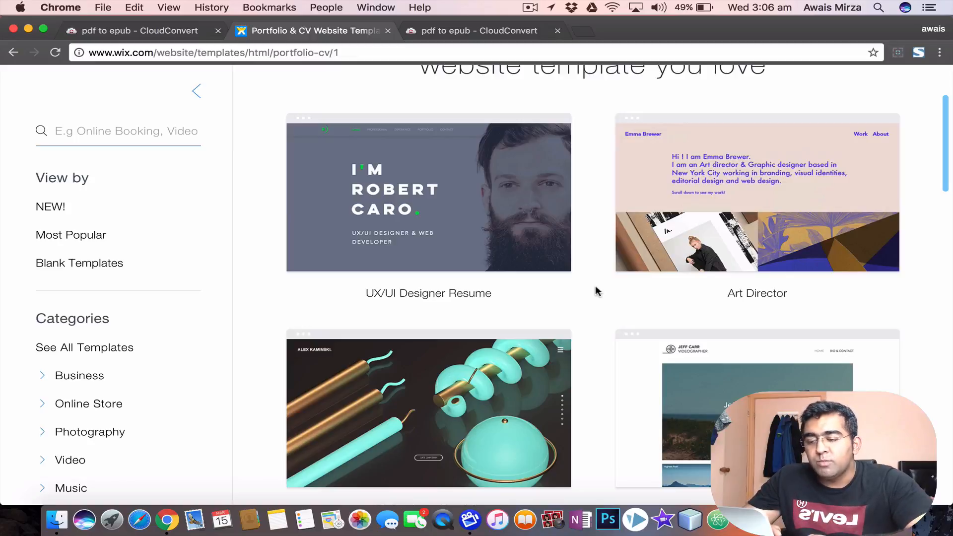
# Step: Browse the blank templates and open the free Classic Layout template for editing
pyautogui.click(86, 269)
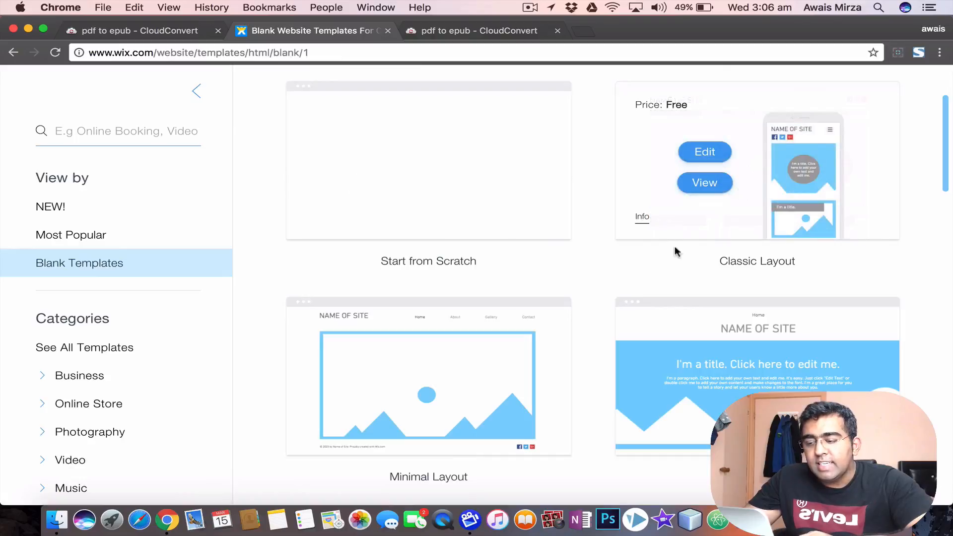
pyautogui.scroll(-3, 655, 283)
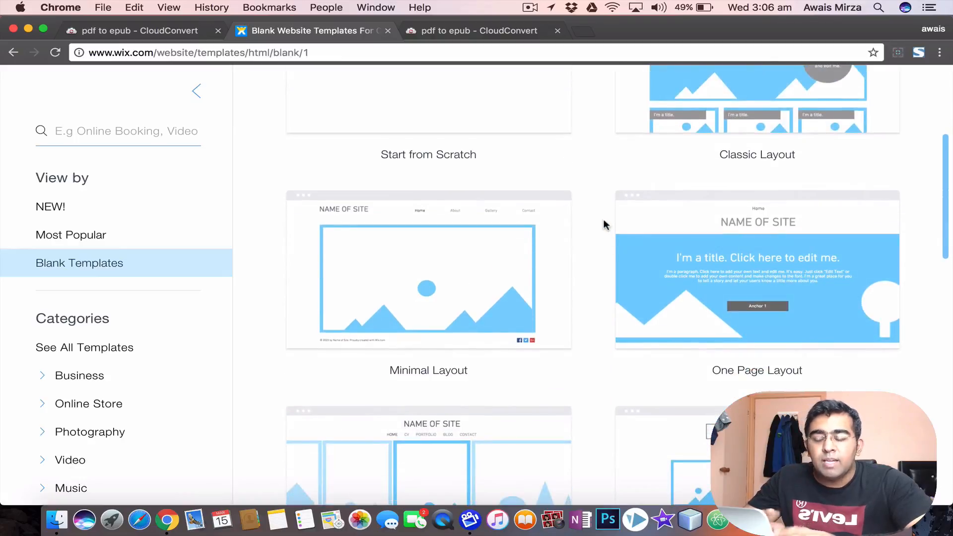
pyautogui.scroll(-5, 604, 223)
pyautogui.scroll(-3, 604, 223)
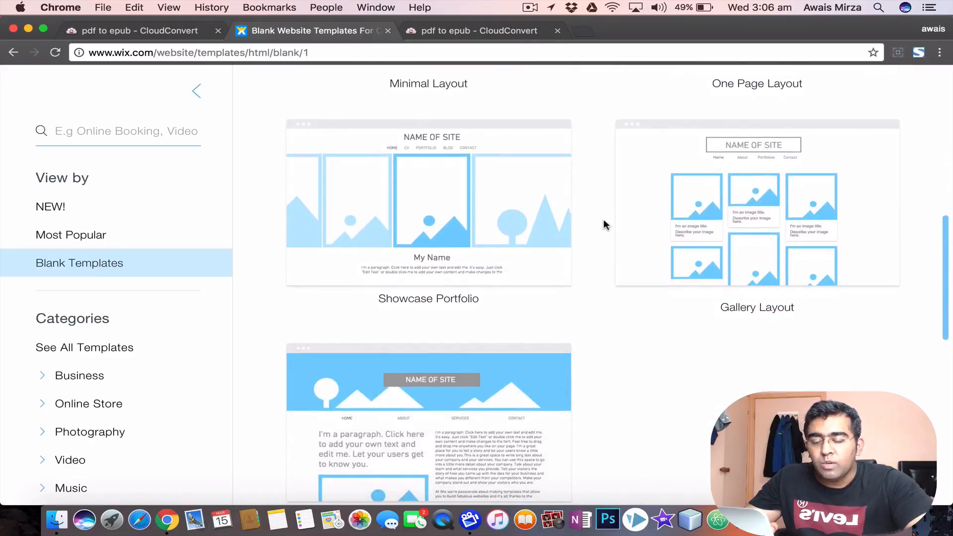
pyautogui.scroll(10, 604, 219)
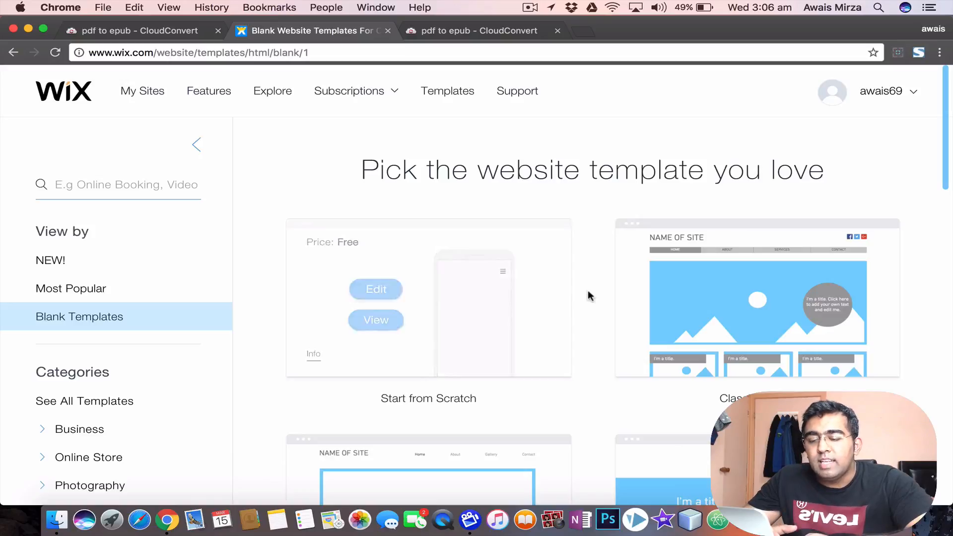
pyautogui.scroll(-3, 613, 308)
pyautogui.scroll(-1, 612, 306)
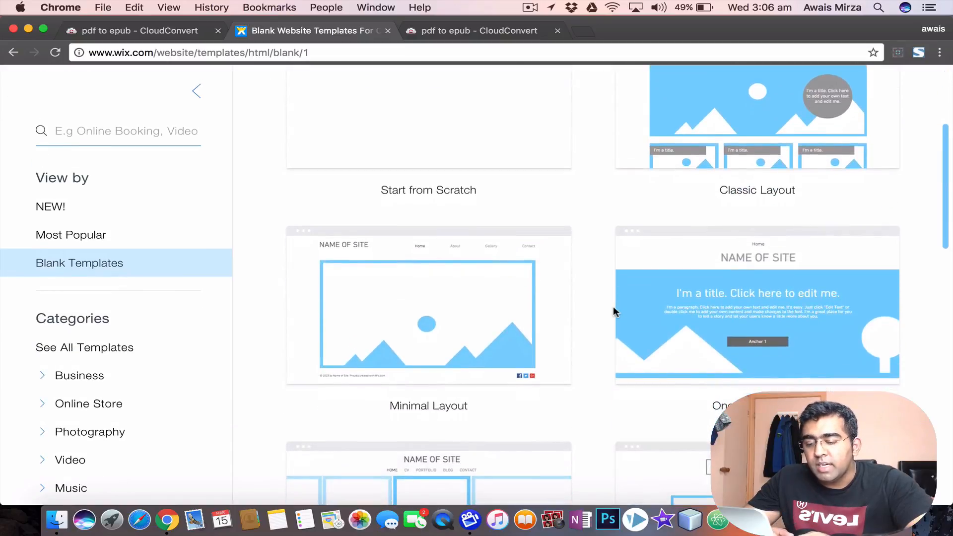
pyautogui.moveTo(781, 96)
pyautogui.scroll(1, 779, 101)
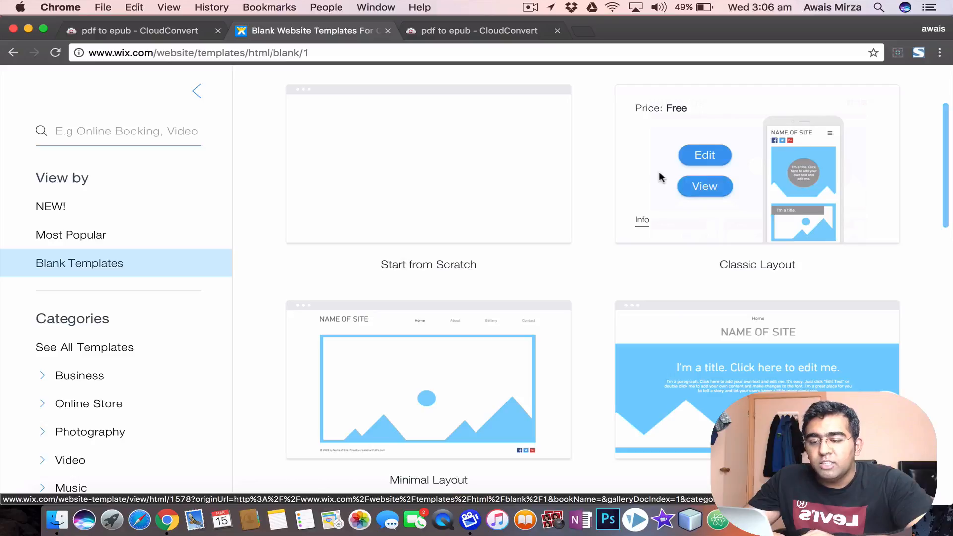
pyautogui.click(697, 159)
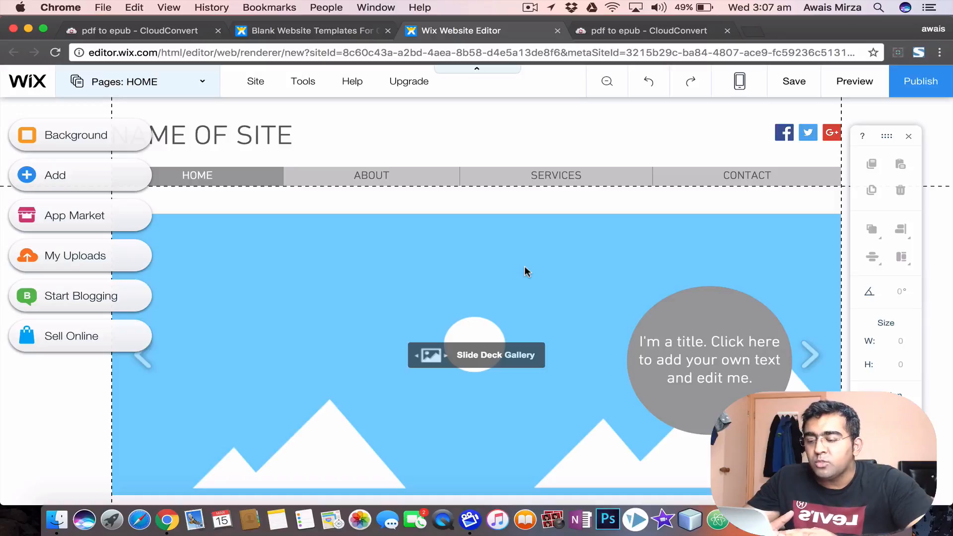
# Step: Look over the template's home page, and add a new site page named Portfolio
pyautogui.scroll(-6, 402, 310)
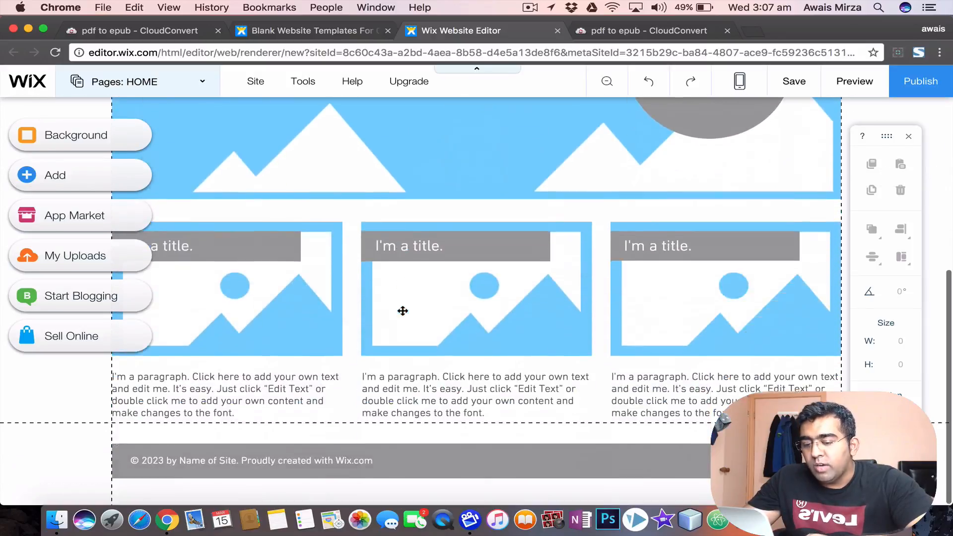
pyautogui.scroll(10, 403, 311)
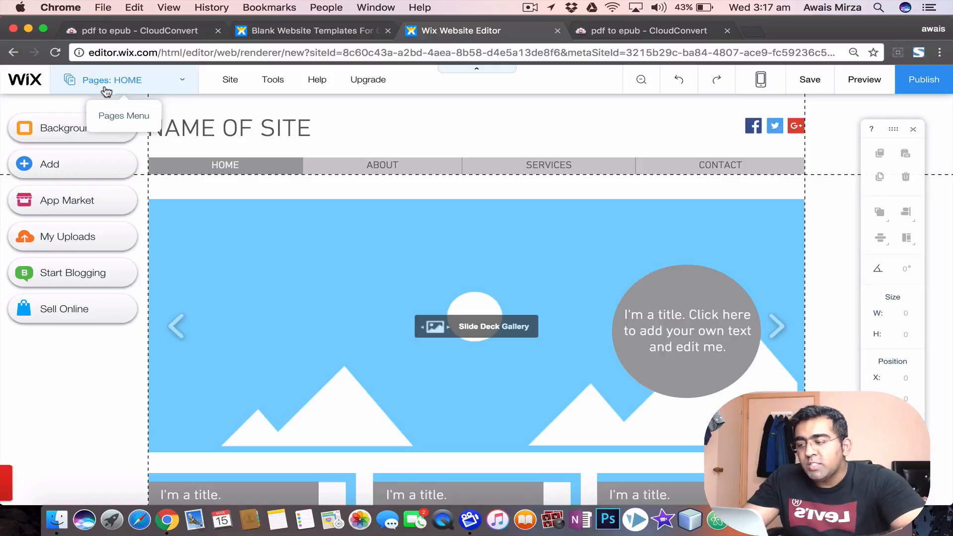
pyautogui.click(185, 83)
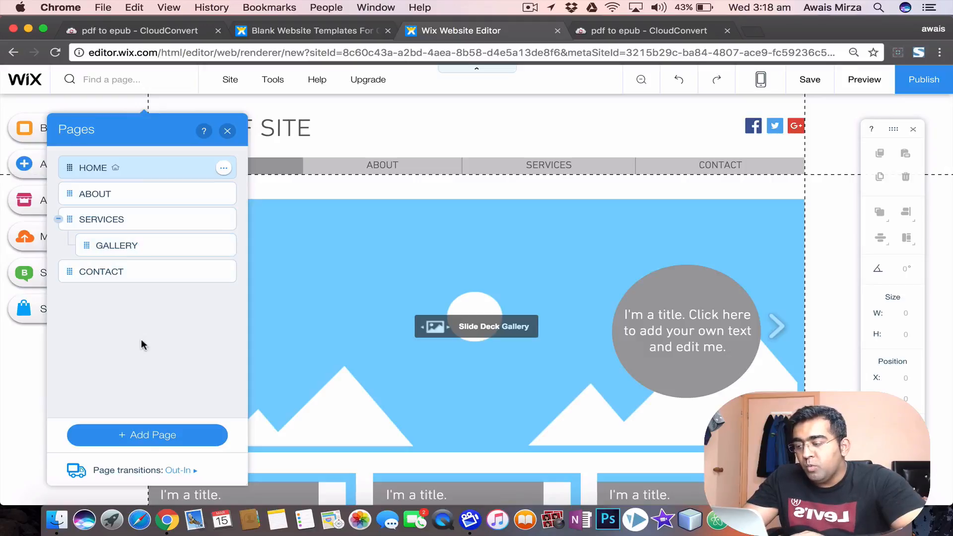
pyautogui.click(152, 437)
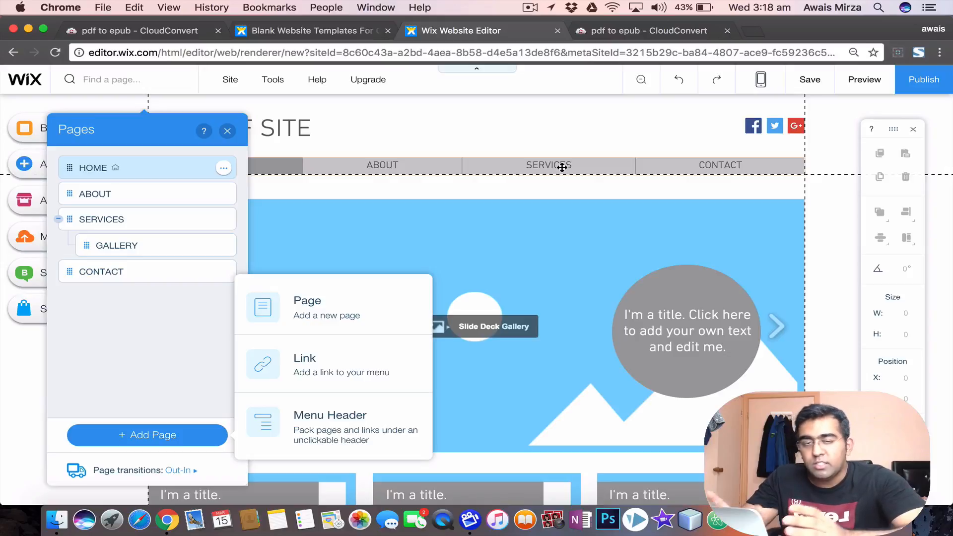
pyautogui.click(317, 314)
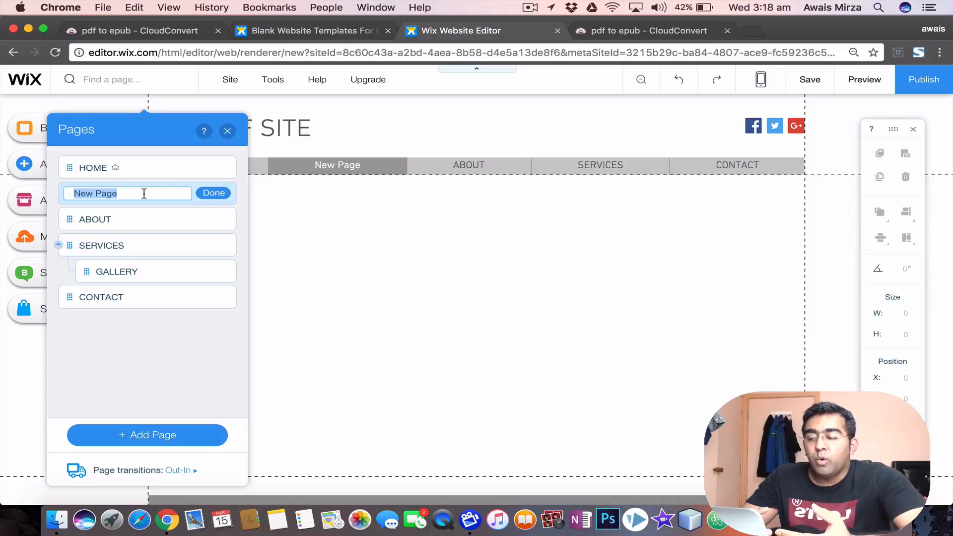
pyautogui.write('P')
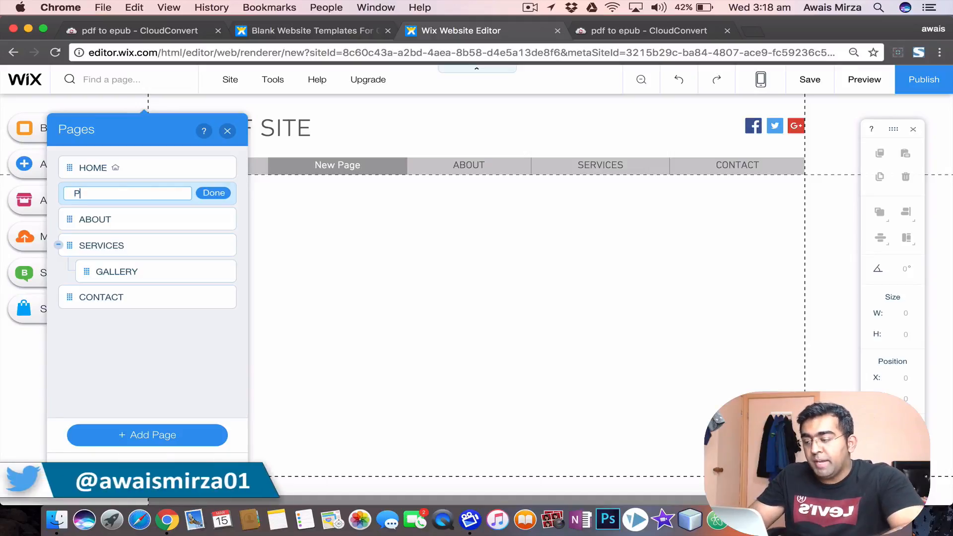
pyautogui.write('ortfolio')
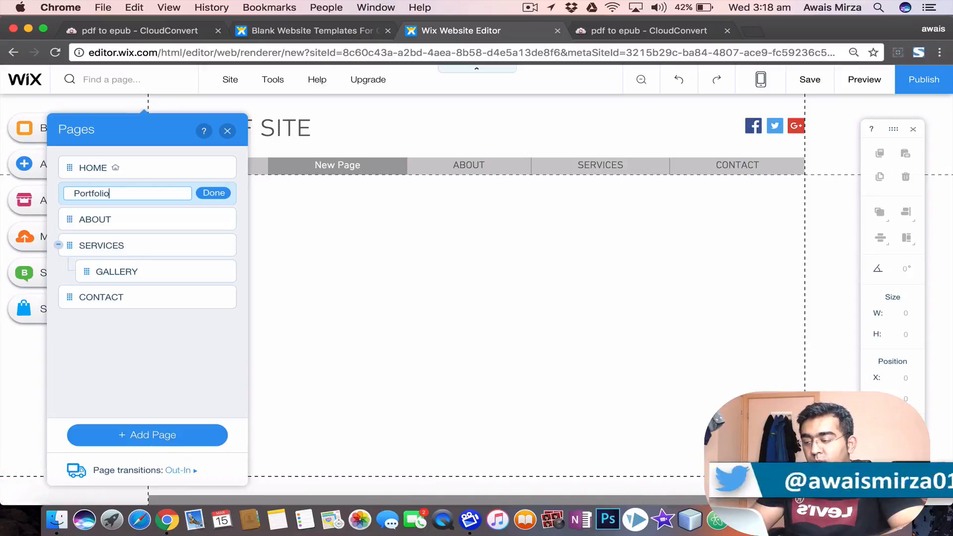
pyautogui.press('Return')
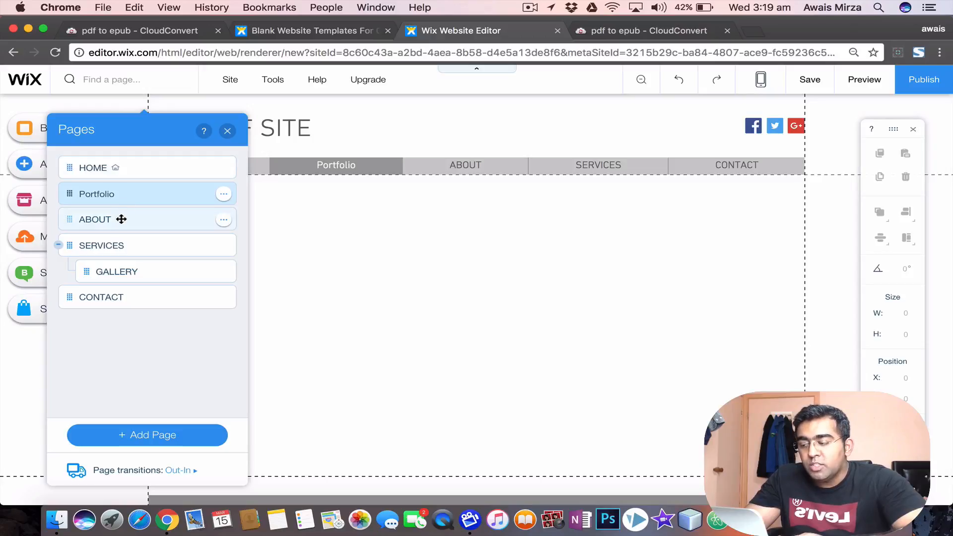
# Step: Reorder the site pages so ABOUT and SERVICES come before Portfolio, and display the SERVICES page
pyautogui.moveTo(121, 219); pyautogui.dragTo(125, 189)
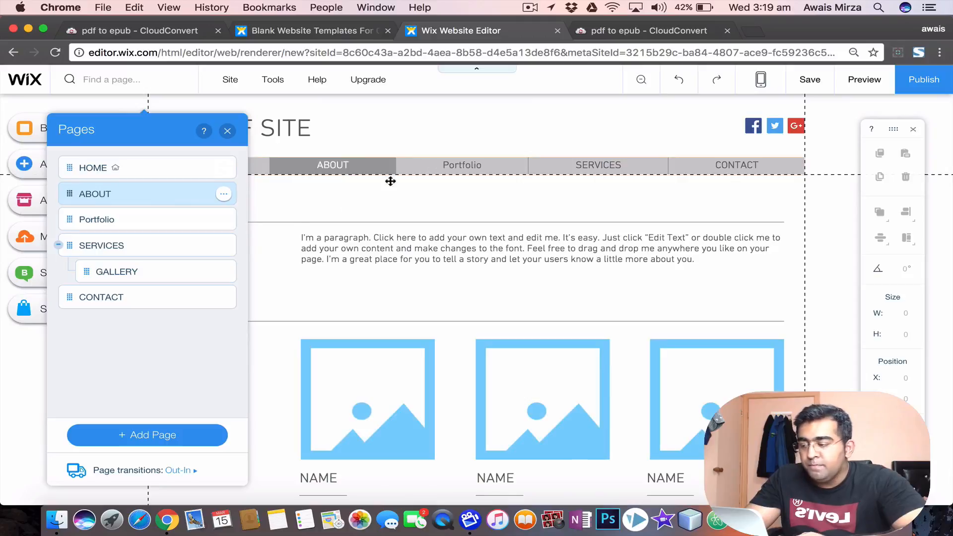
pyautogui.moveTo(149, 244); pyautogui.dragTo(151, 213)
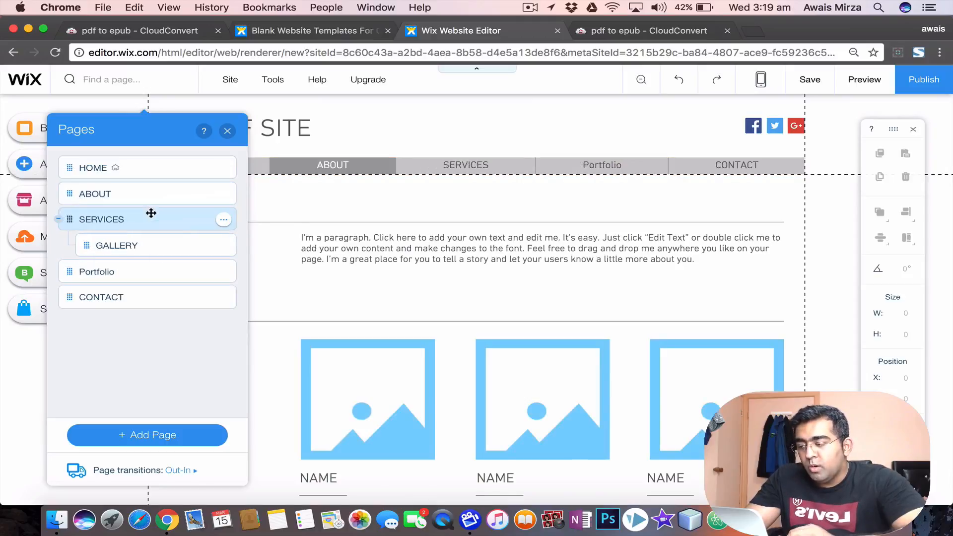
pyautogui.click(151, 213)
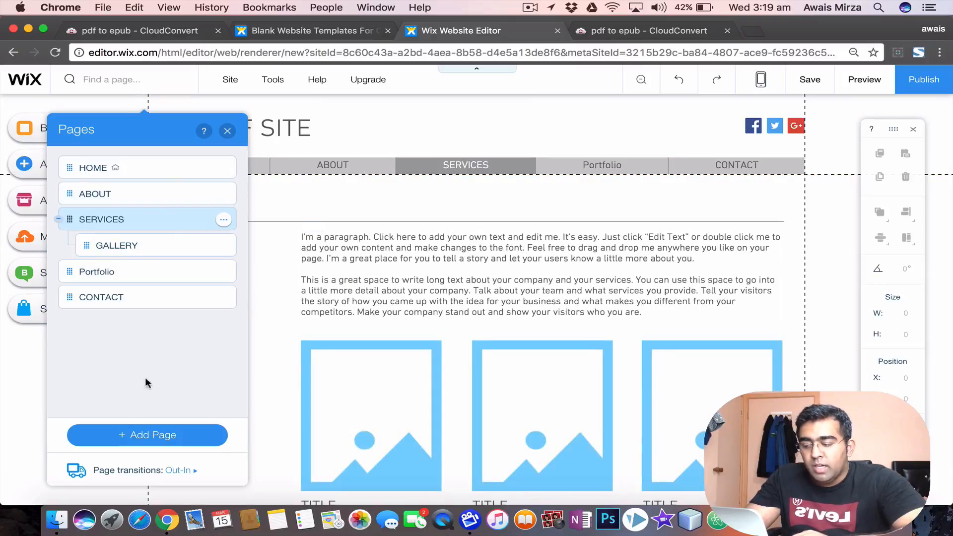
# Step: Start adding a link to the site menu and look through its link types, including Email, Phone Number, Document and Lightbox
pyautogui.click(132, 439)
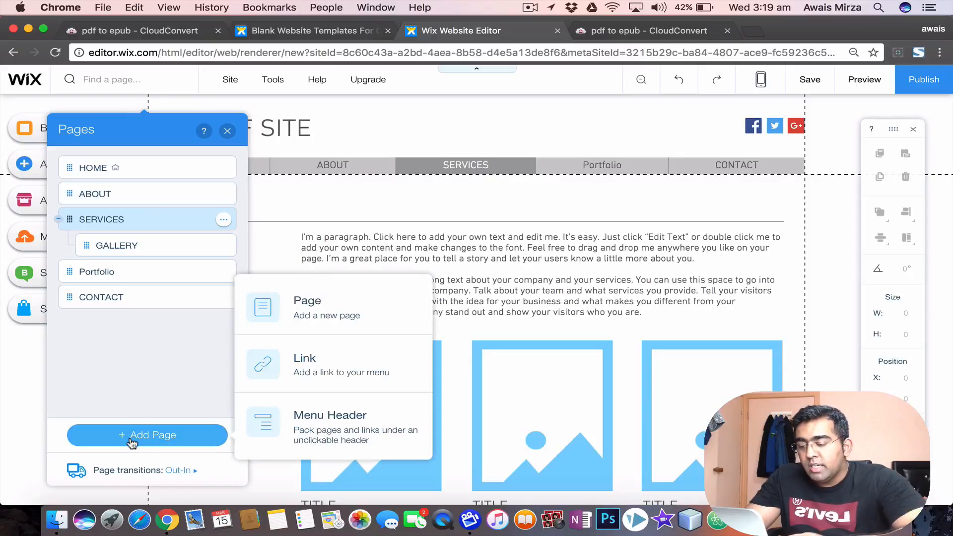
pyautogui.click(341, 376)
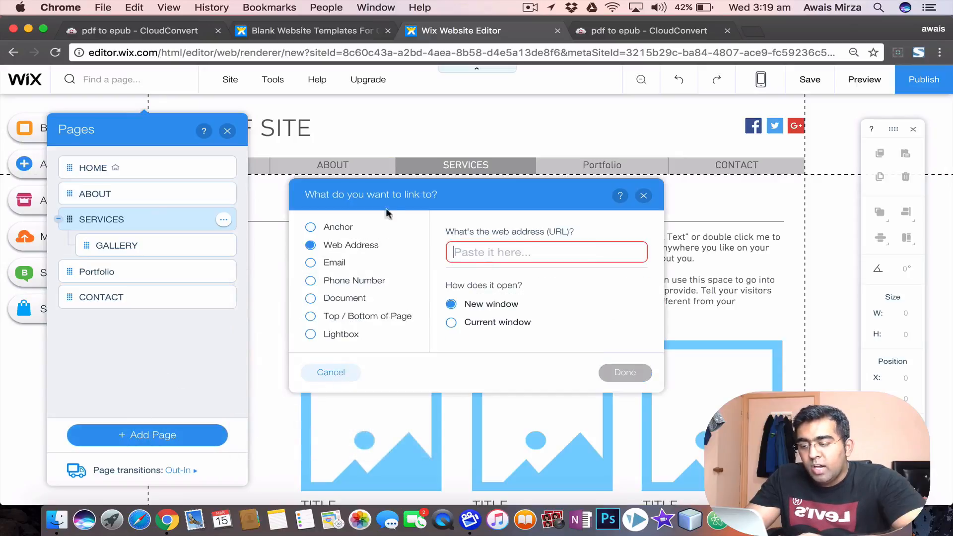
pyautogui.click(315, 228)
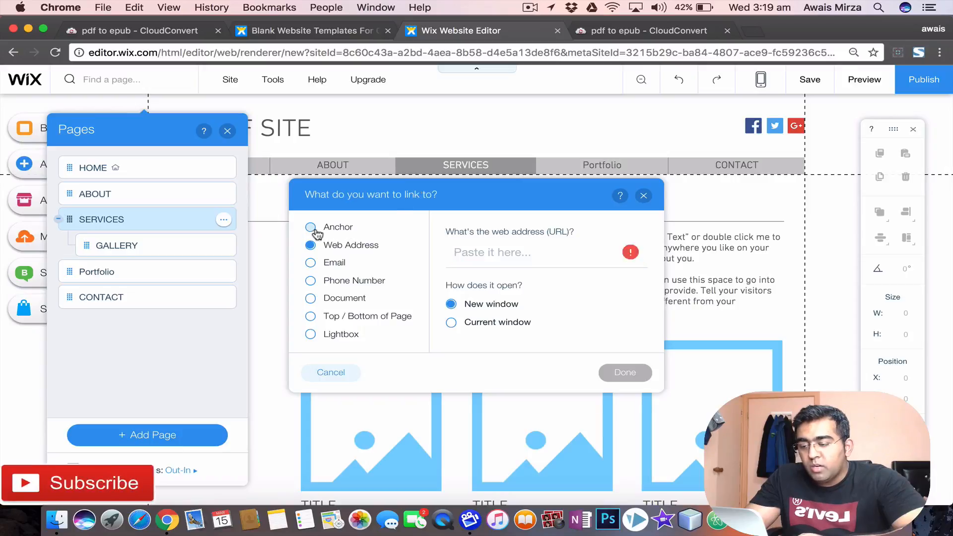
pyautogui.click(331, 239)
pyautogui.click(342, 268)
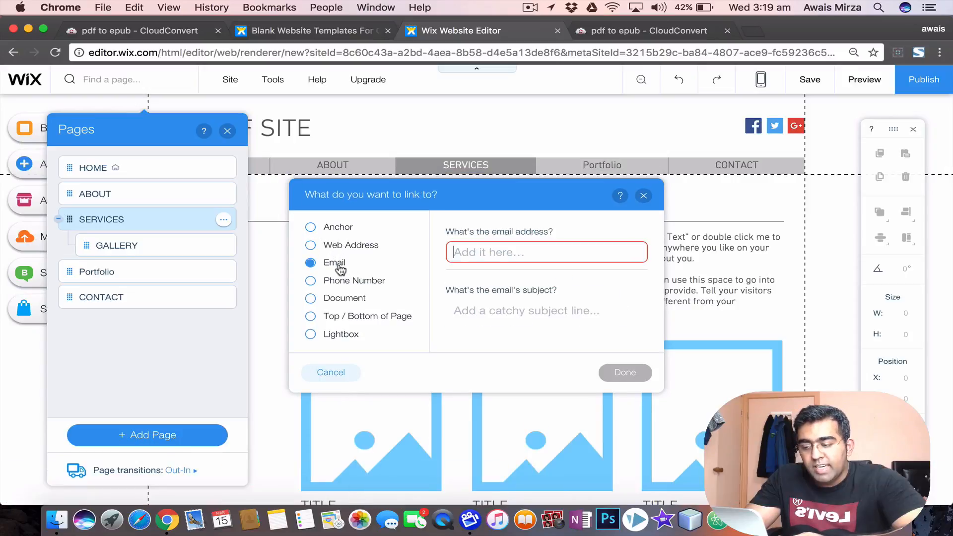
pyautogui.click(360, 283)
pyautogui.click(346, 301)
pyautogui.click(341, 334)
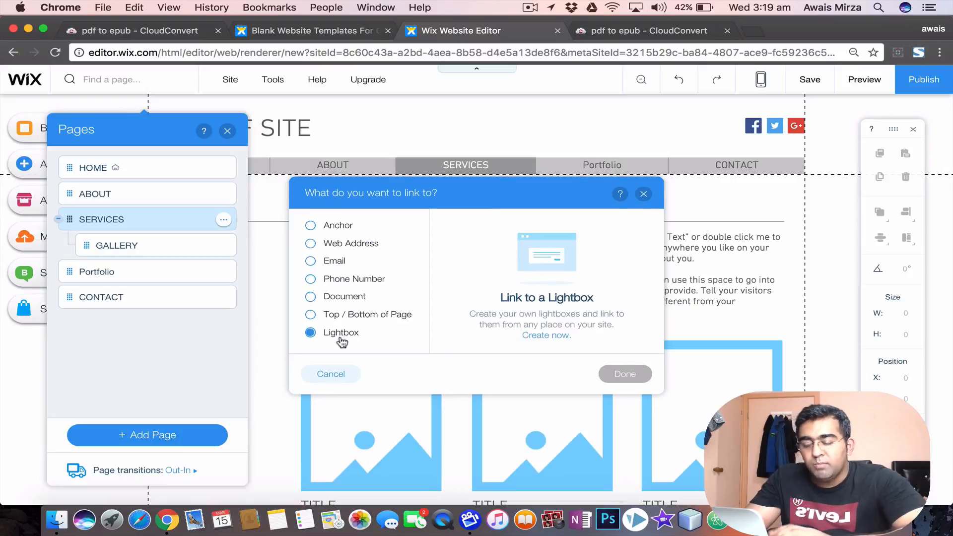
pyautogui.click(330, 248)
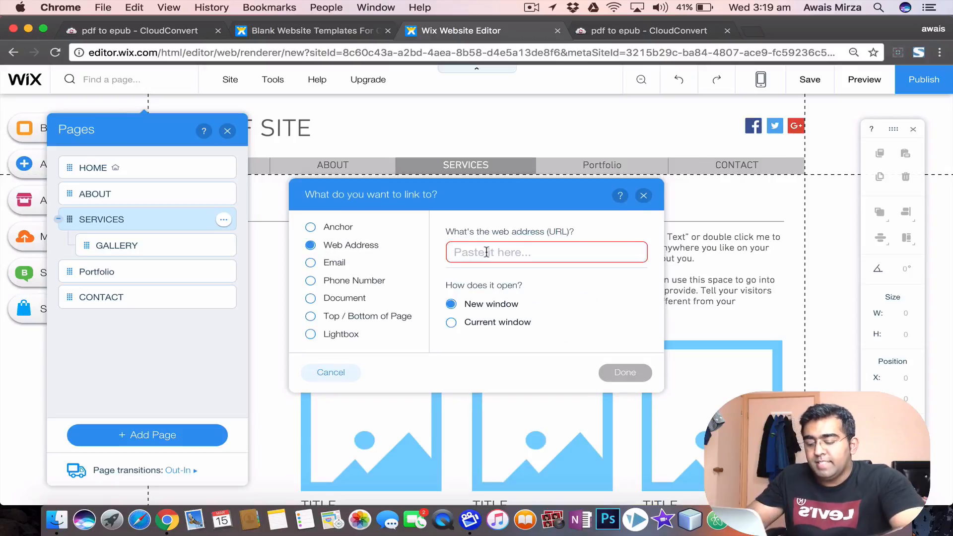
pyautogui.write('ht')
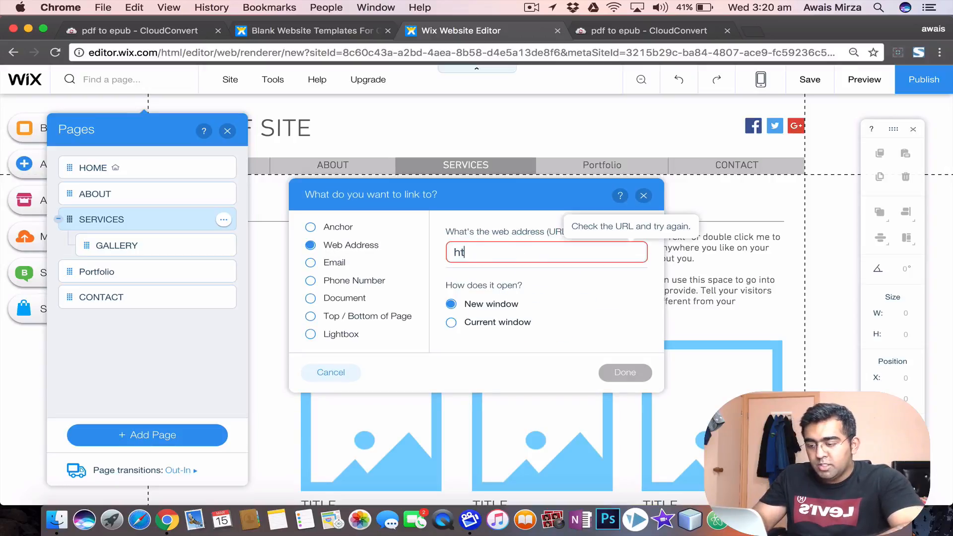
pyautogui.write('tp:/')
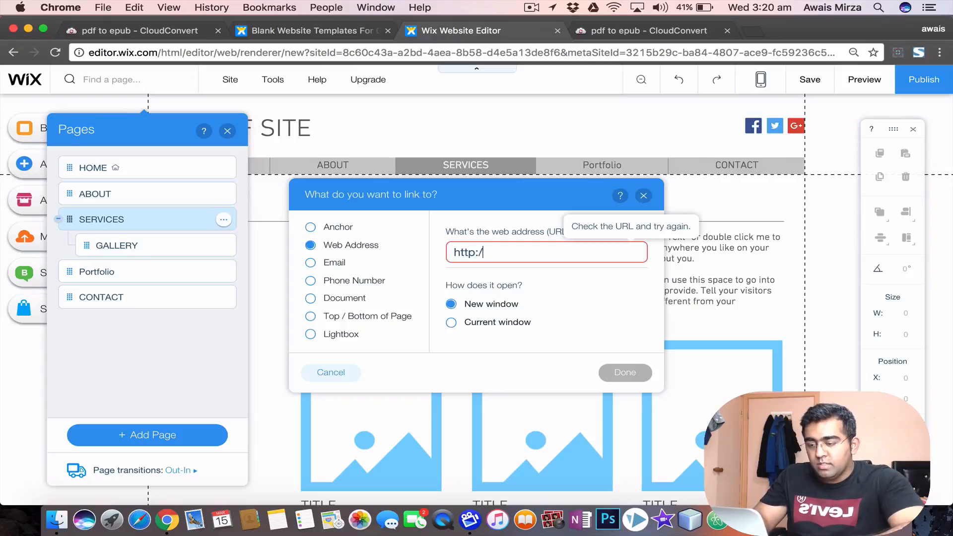
pyautogui.write('/au')
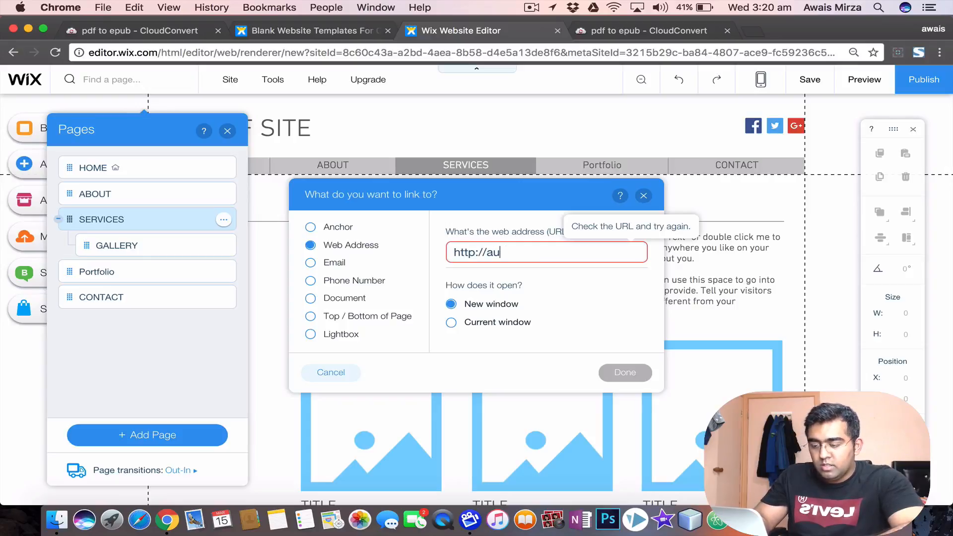
pyautogui.write('ssieplaza.c')
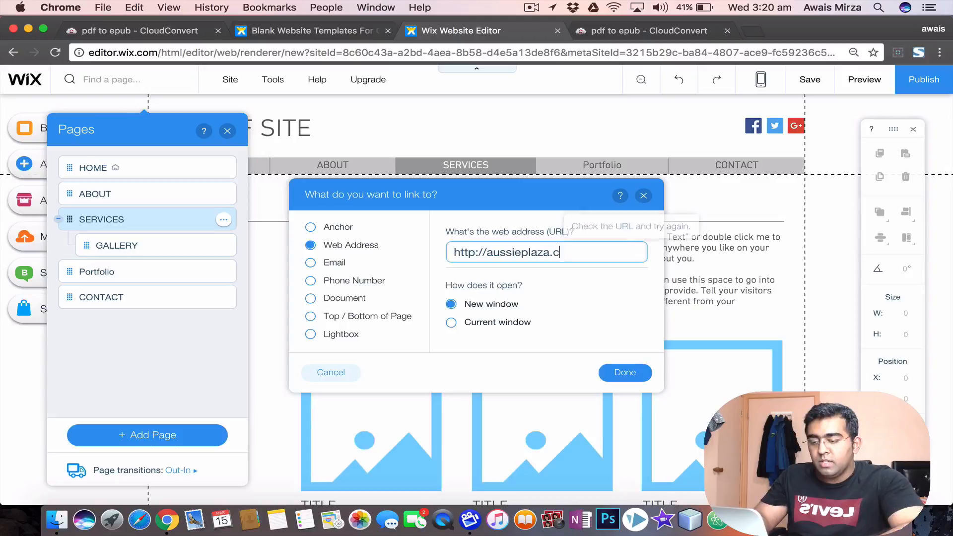
pyautogui.write('om')
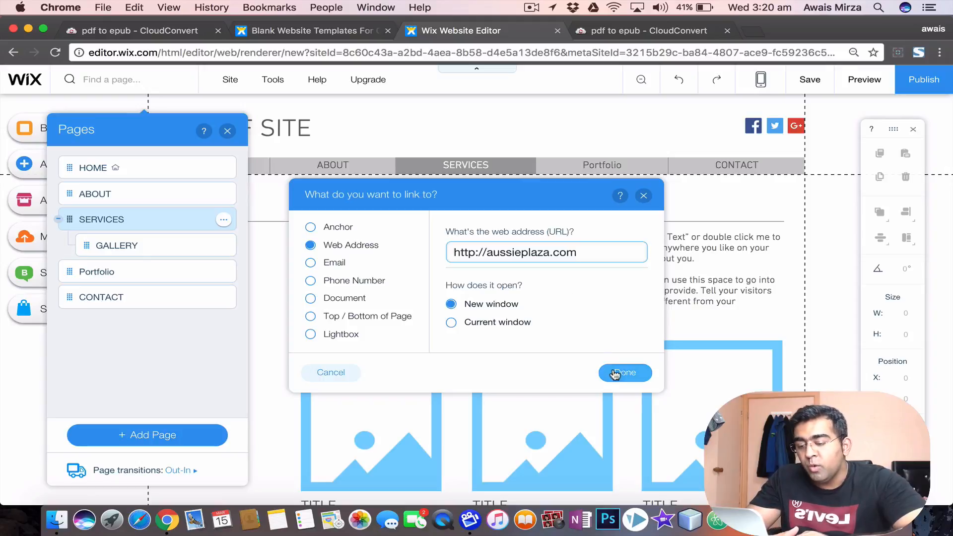
pyautogui.click(493, 305)
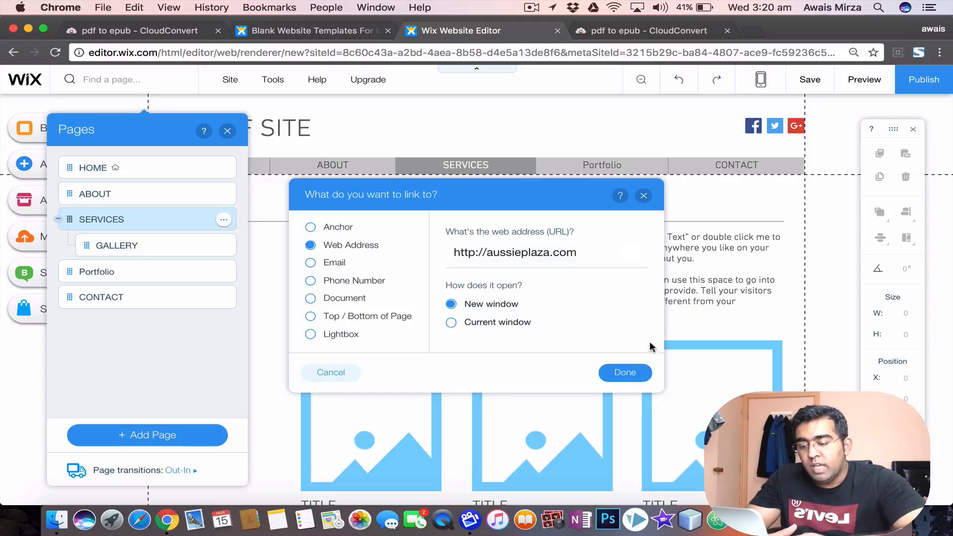
pyautogui.click(636, 371)
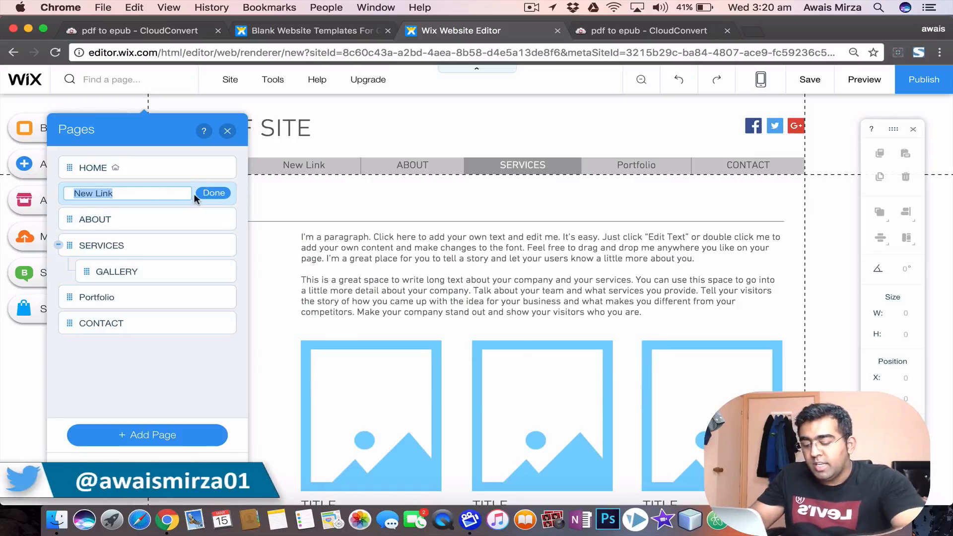
# Step: Name the new link Shopping and place it as a subpage of SERVICES, below GALLERY
pyautogui.write('Shopping')
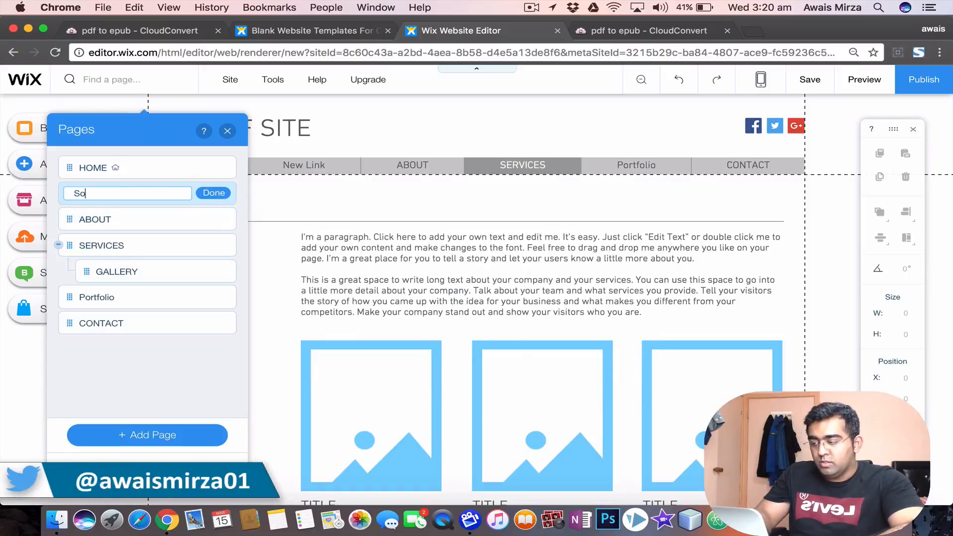
pyautogui.press('Return')
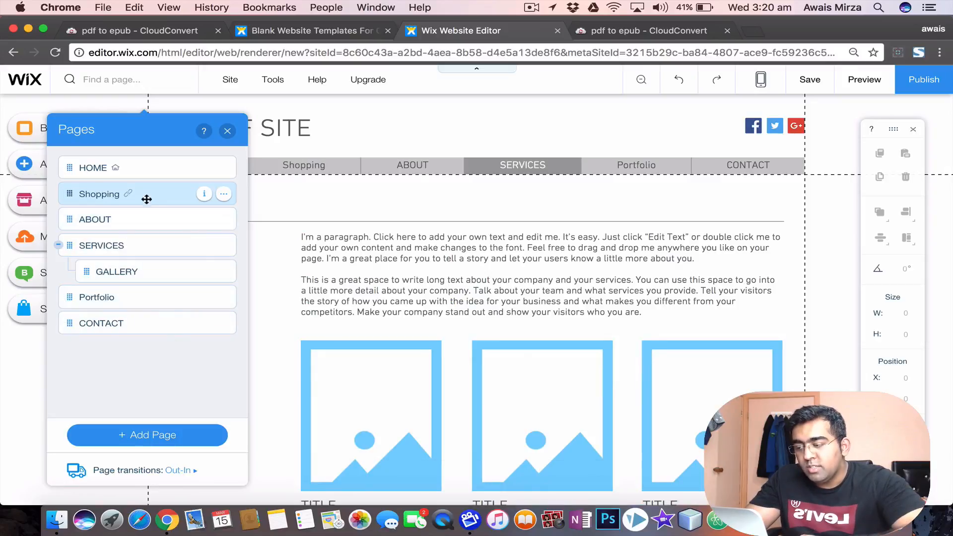
pyautogui.moveTo(146, 197); pyautogui.dragTo(88, 265)
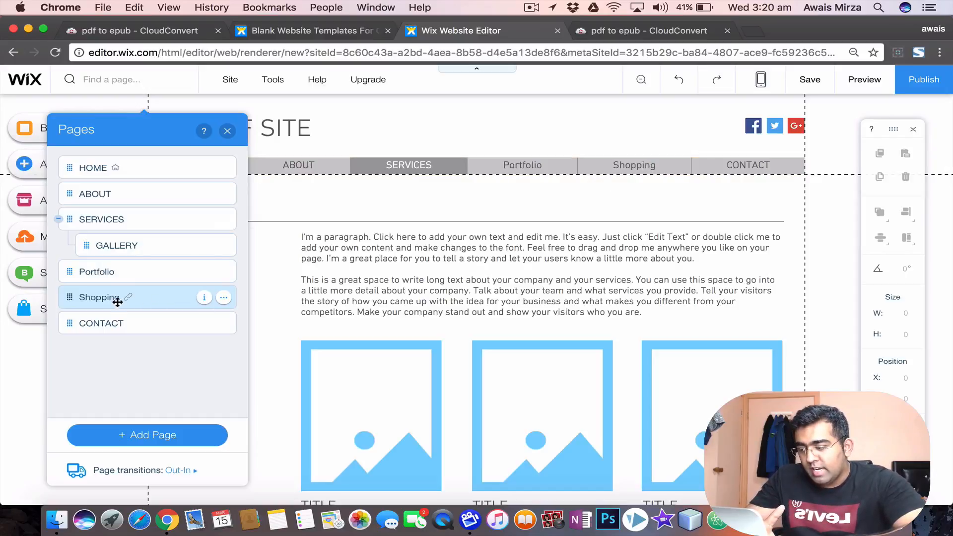
pyautogui.moveTo(129, 301); pyautogui.dragTo(128, 267)
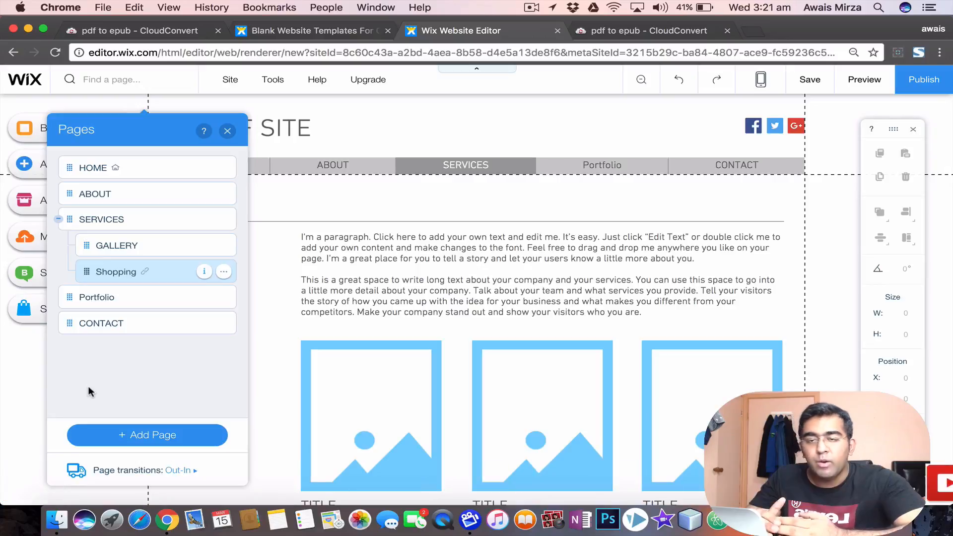
# Step: Add a menu header named YouTUbe below Shopping in the page list
pyautogui.click(151, 435)
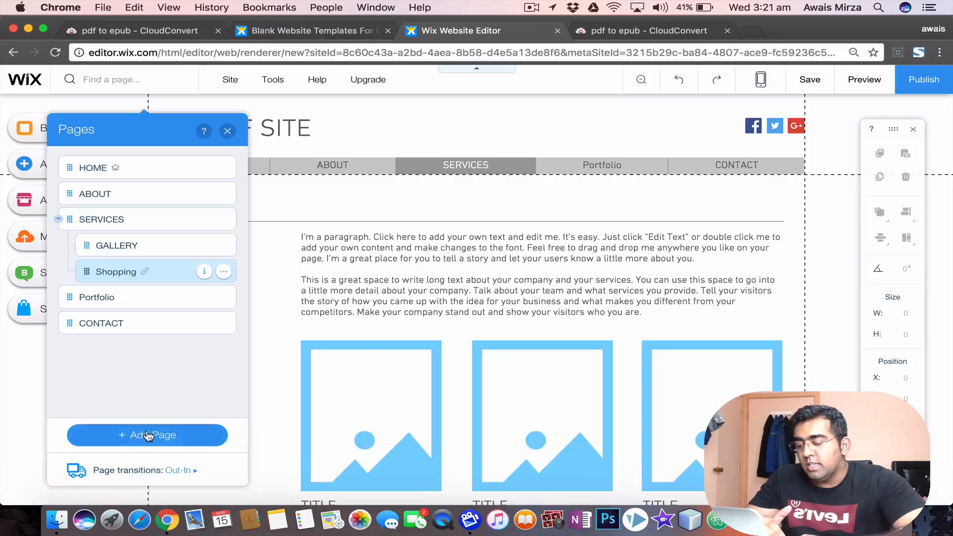
pyautogui.click(305, 445)
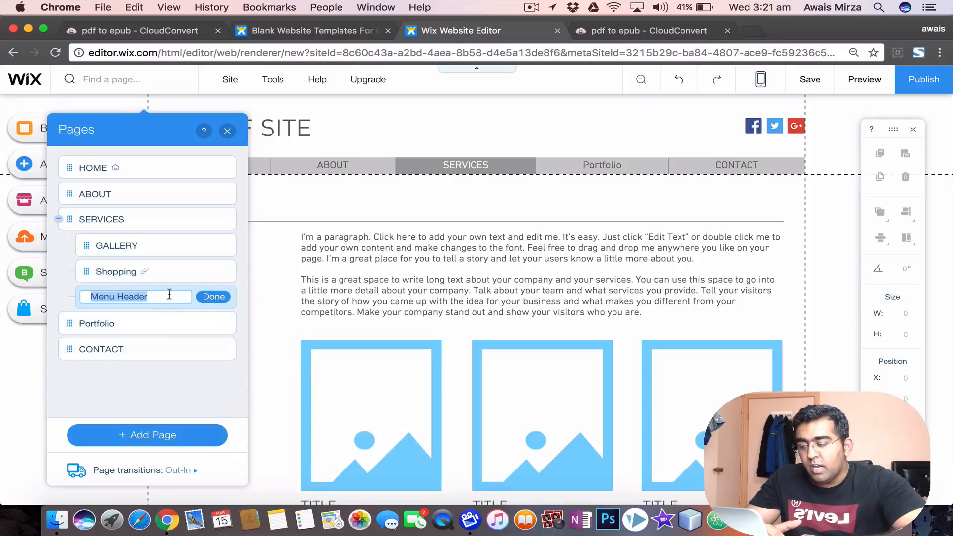
pyautogui.write('y')
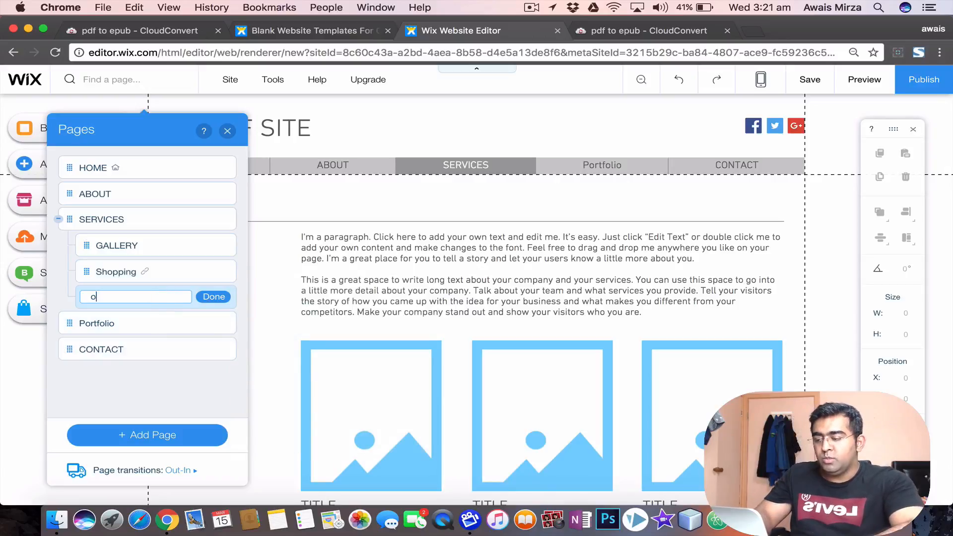
pyautogui.press('BackSpace')
pyautogui.write('Youtu')
pyautogui.press('BackSpace')
pyautogui.press('BackSpace')
pyautogui.write('TUbe')
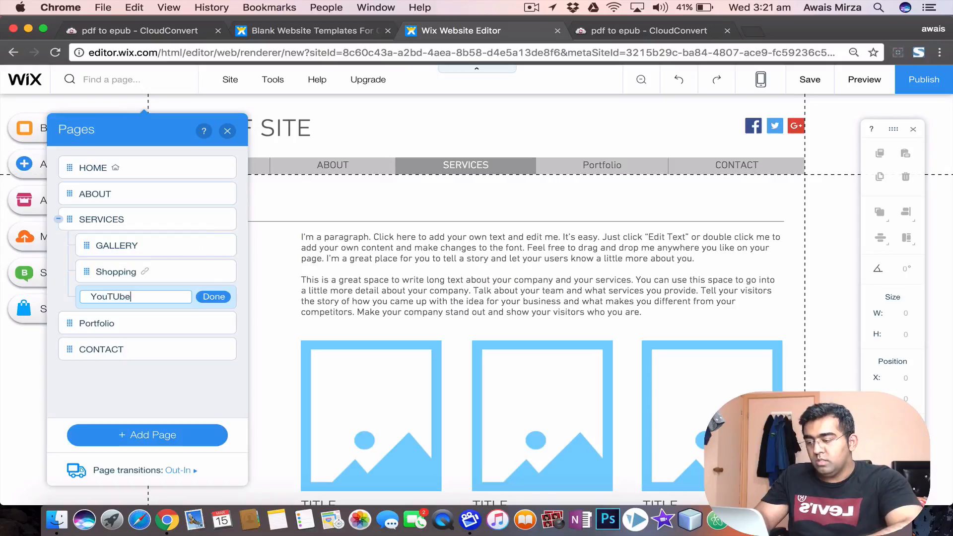
pyautogui.press('Return')
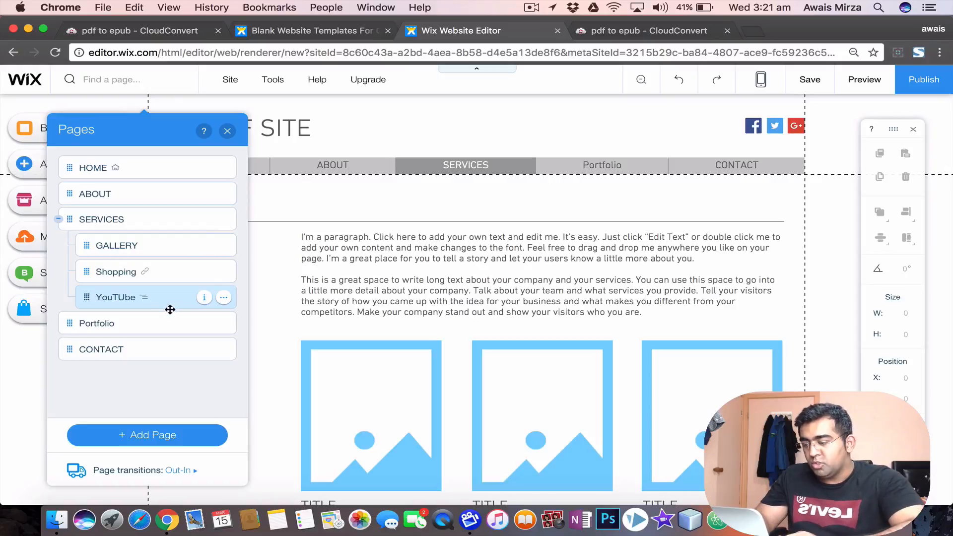
# Step: Rename the YouTUbe menu header as YouTube and move it out of the SERVICES submenu to the main menu level
pyautogui.click(223, 298)
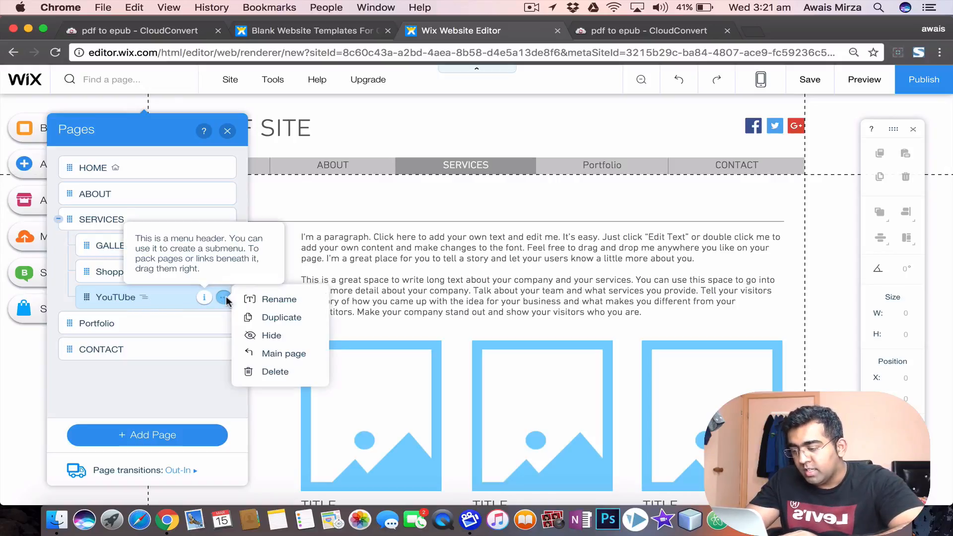
pyautogui.click(278, 302)
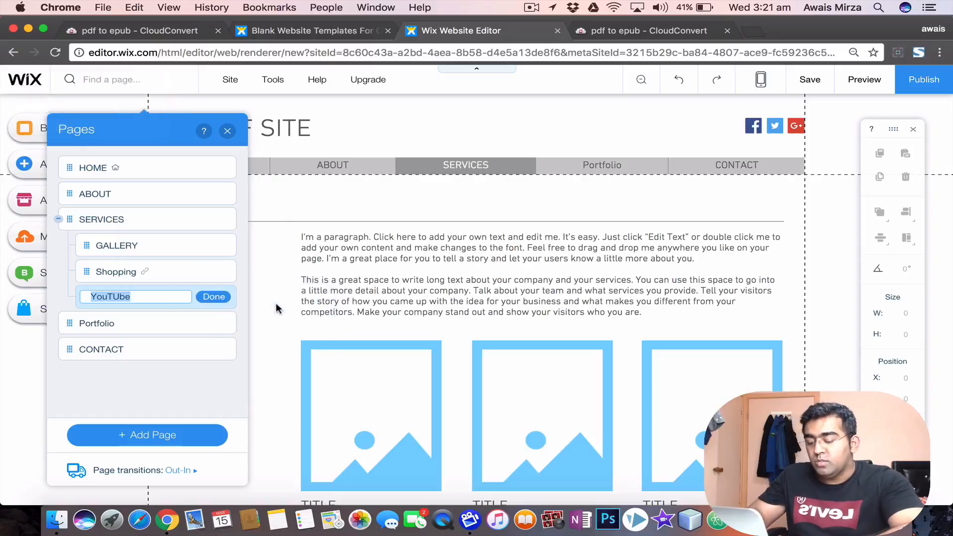
pyautogui.write('Yout')
pyautogui.press('BackSpace')
pyautogui.write('Tube')
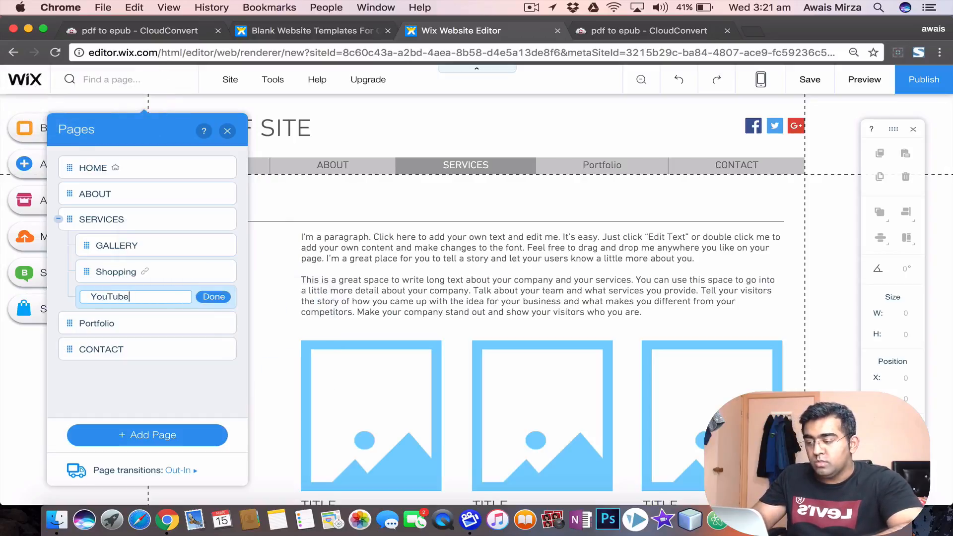
pyautogui.press('Return')
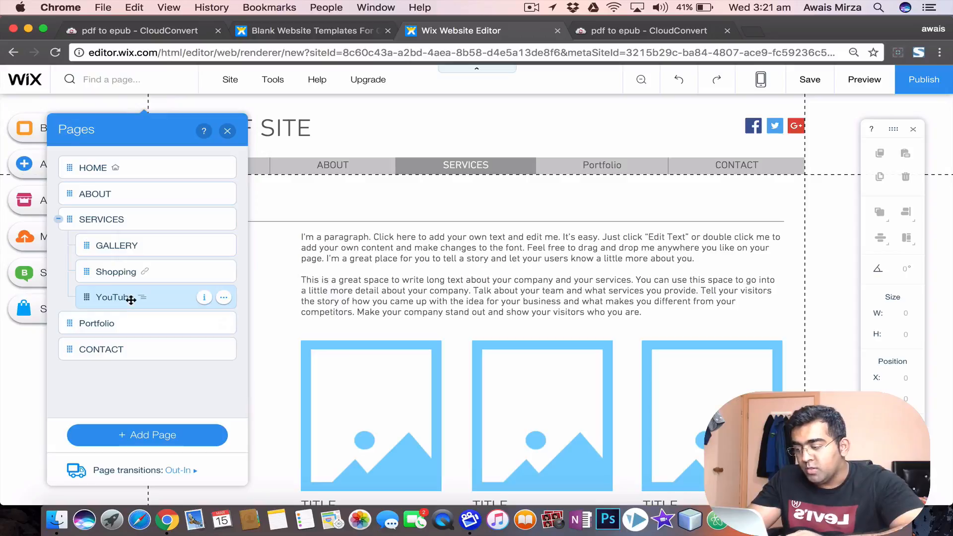
pyautogui.moveTo(127, 298); pyautogui.dragTo(94, 302)
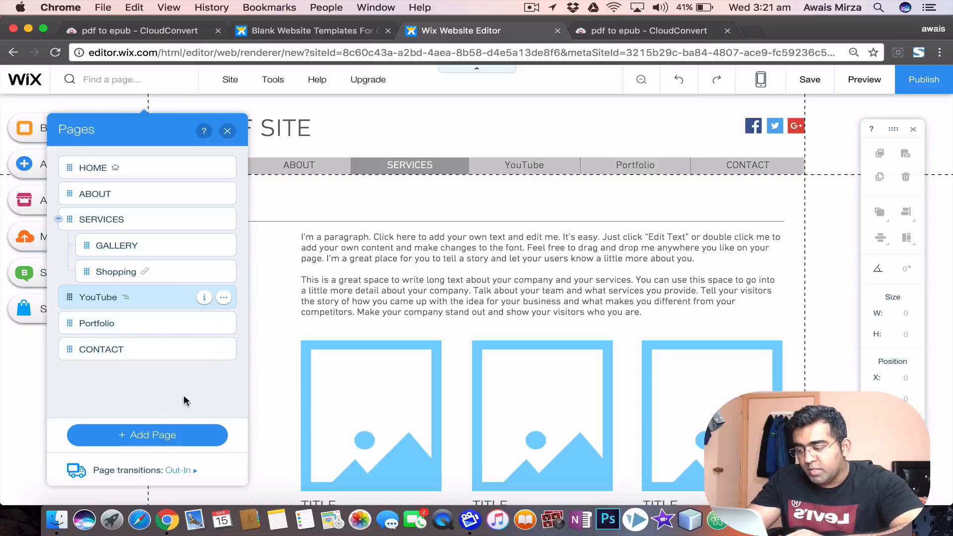
pyautogui.click(160, 438)
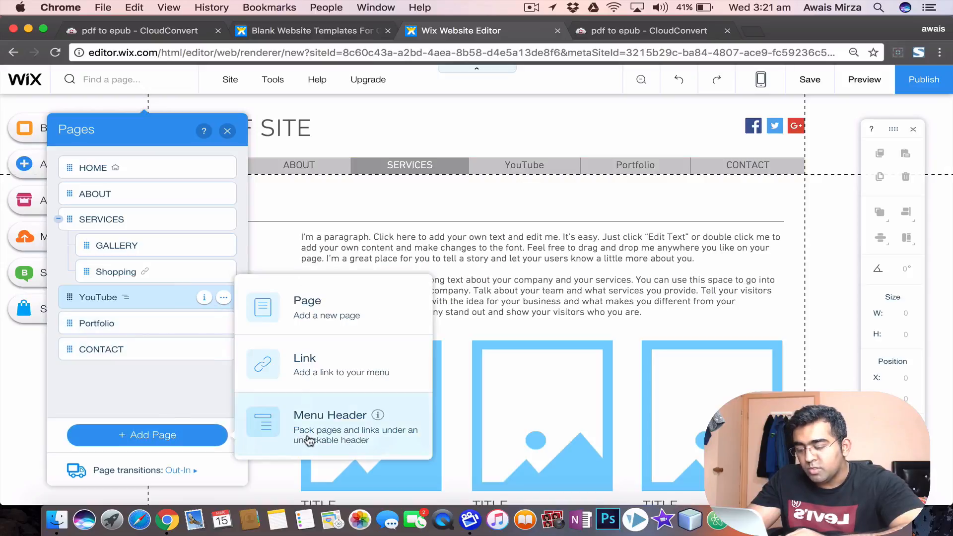
pyautogui.click(335, 376)
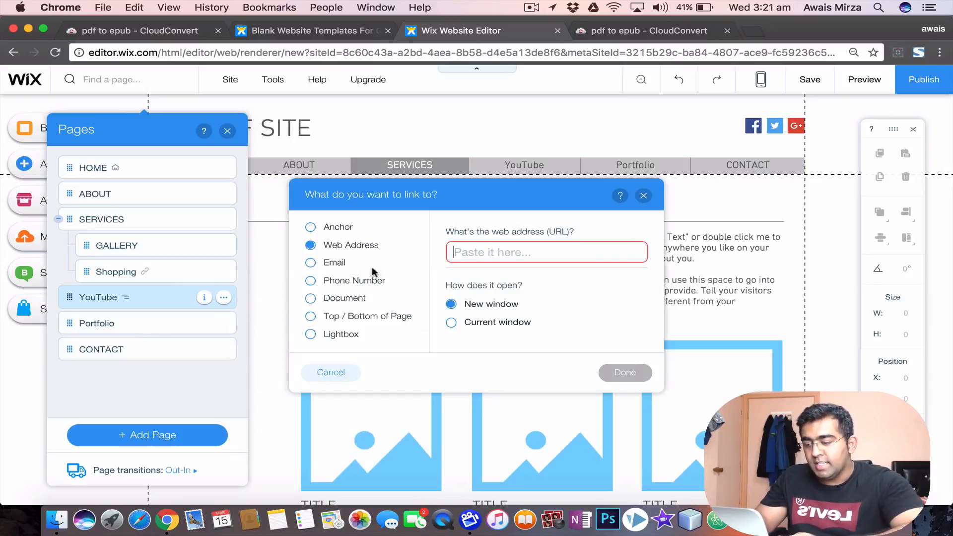
pyautogui.write('Java')
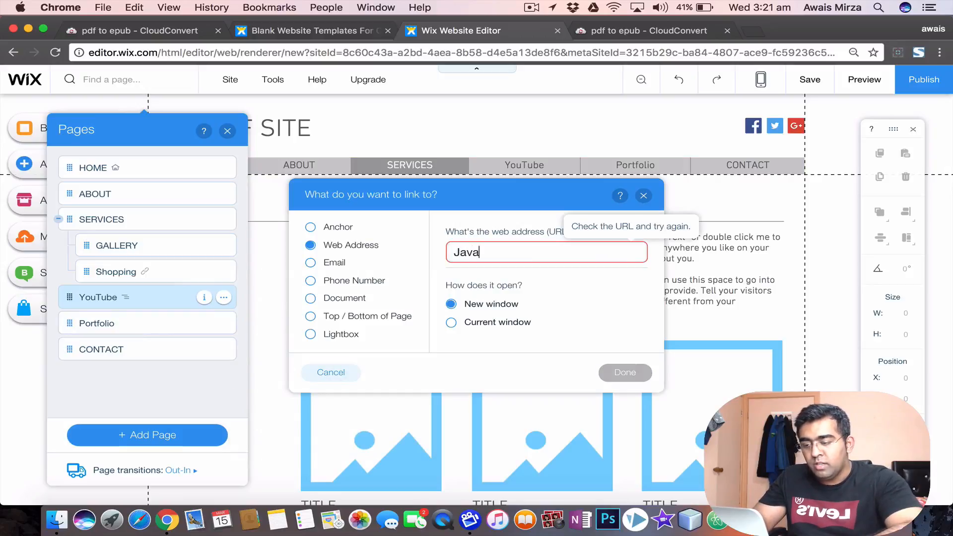
pyautogui.press('BackSpace')
pyautogui.press('BackSpace')
pyautogui.press('BackSpace')
pyautogui.press('BackSpace')
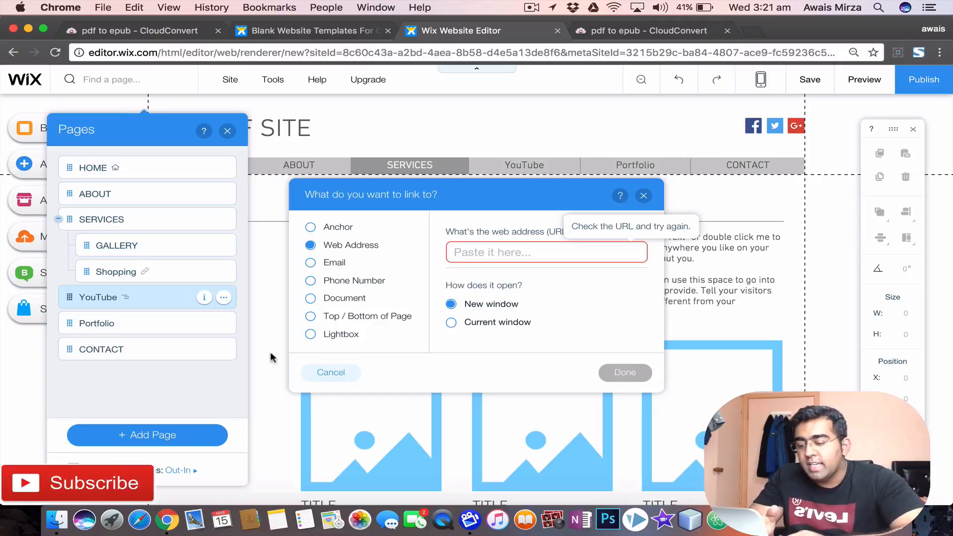
pyautogui.click(345, 337)
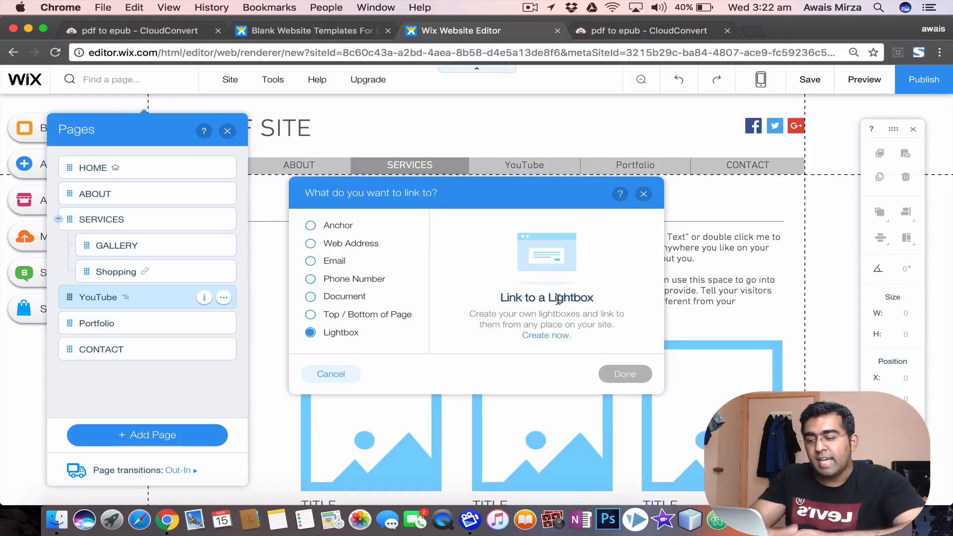
pyautogui.click(329, 377)
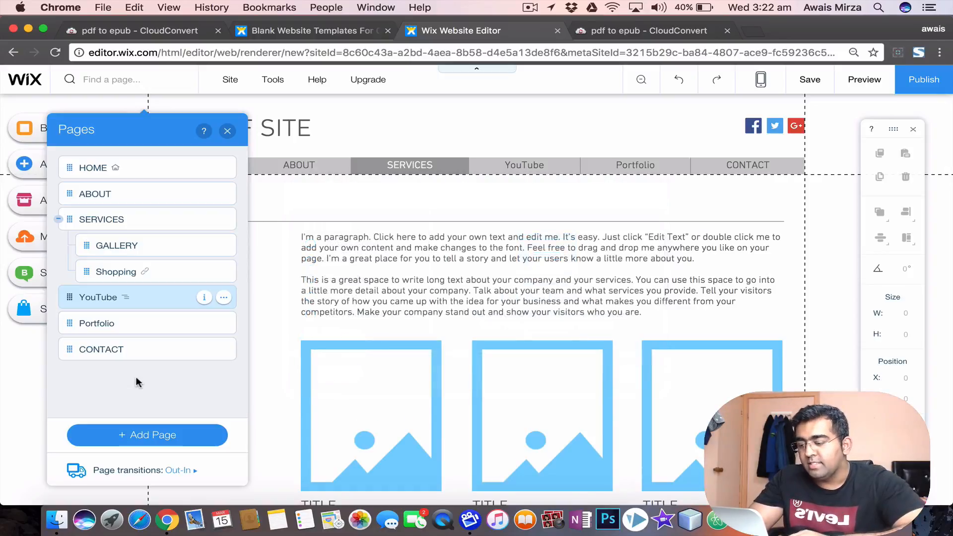
pyautogui.click(228, 132)
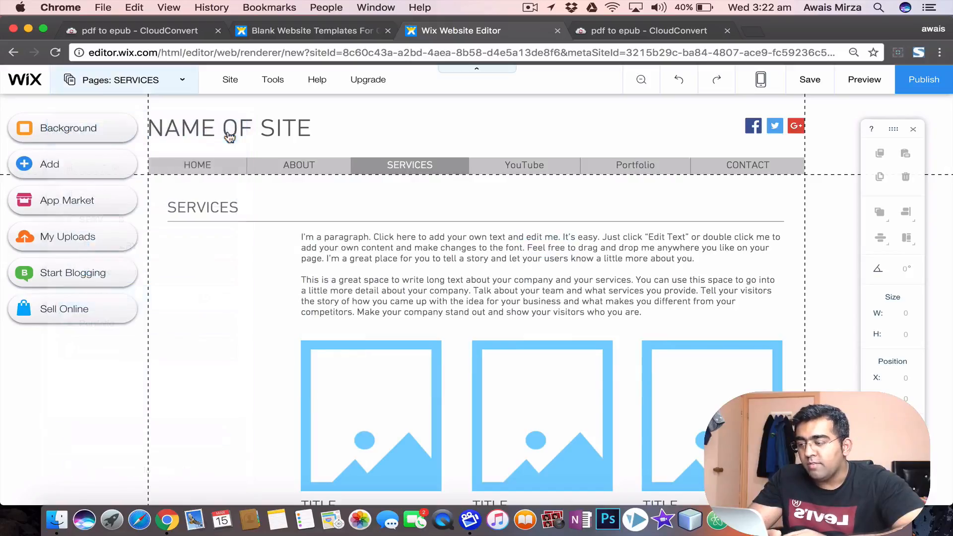
pyautogui.click(180, 84)
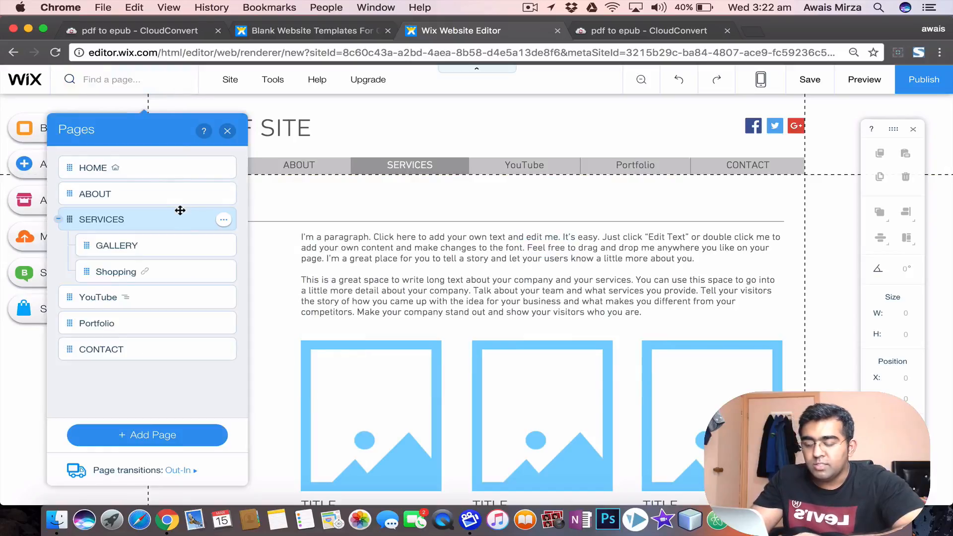
# Step: Close the page list and look over the site-level commands for saving, publishing and connecting a domain
pyautogui.click(227, 131)
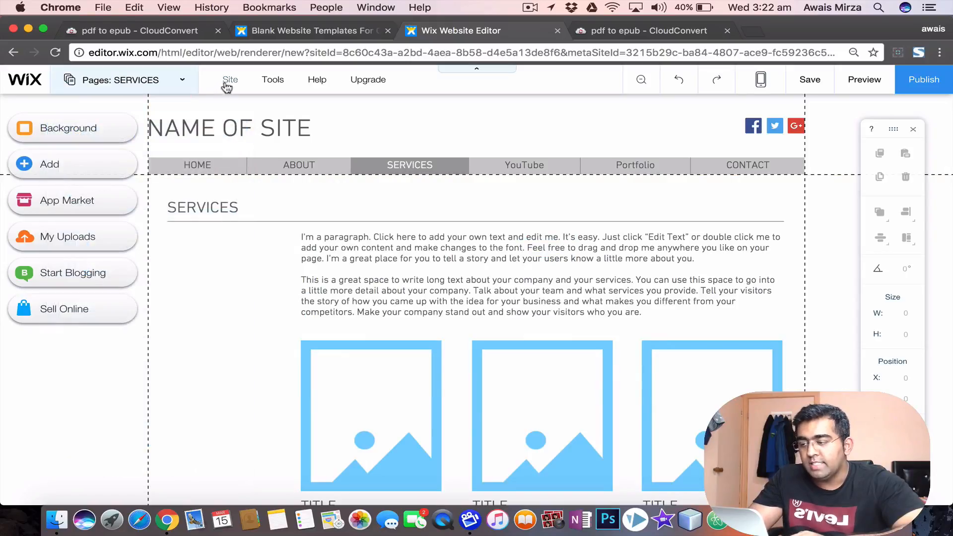
pyautogui.moveTo(228, 86)
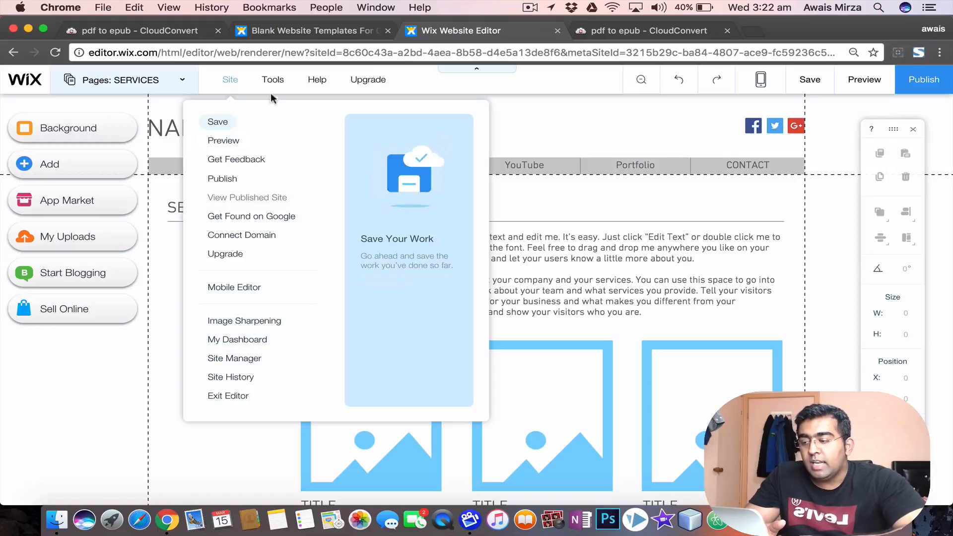
pyautogui.moveTo(279, 80)
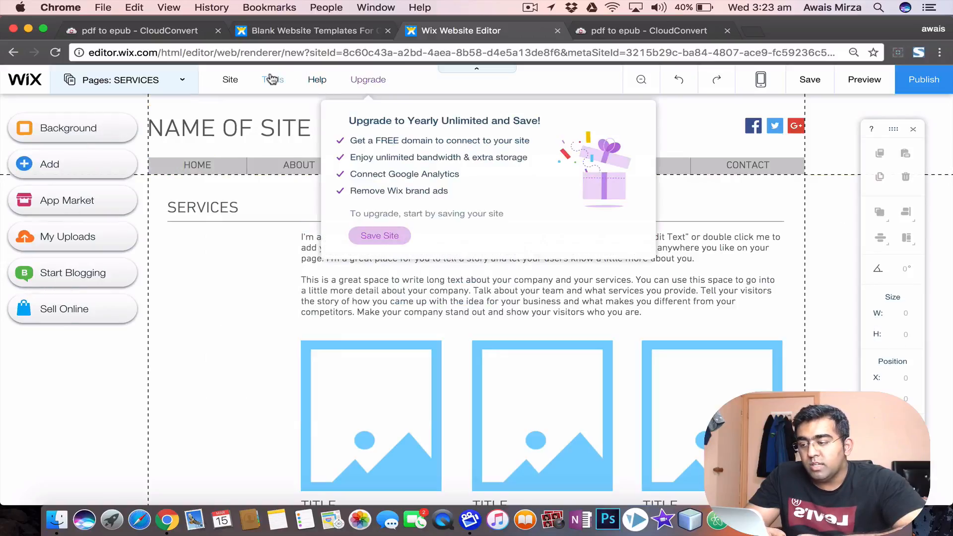
# Step: Try out the Rulers, Toolbar and Snap to Objects display options, restoring each to its original setting
pyautogui.click(255, 142)
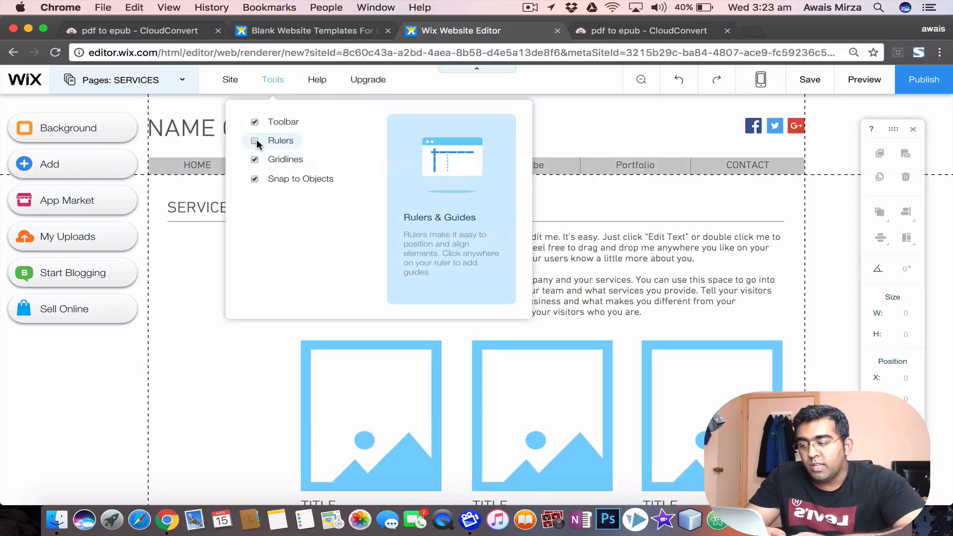
pyautogui.click(255, 141)
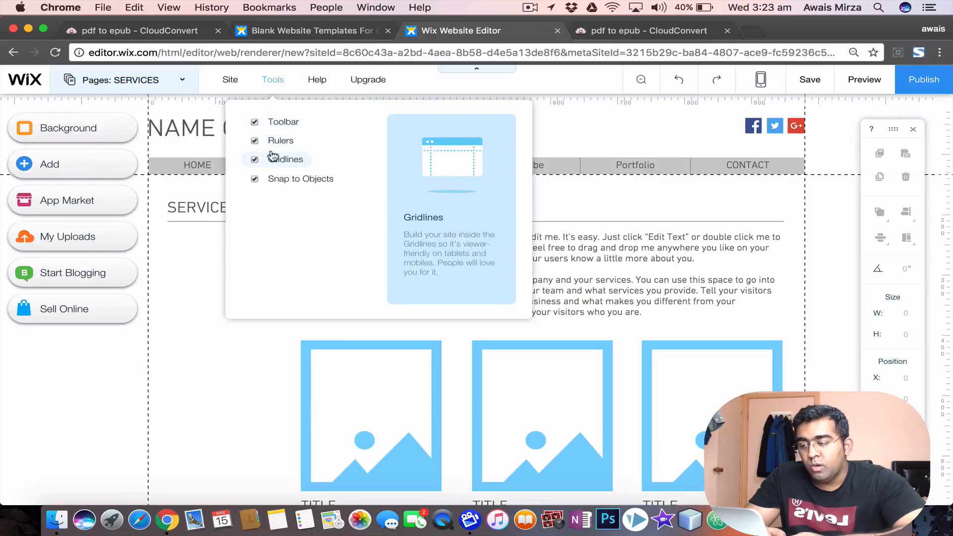
pyautogui.click(254, 142)
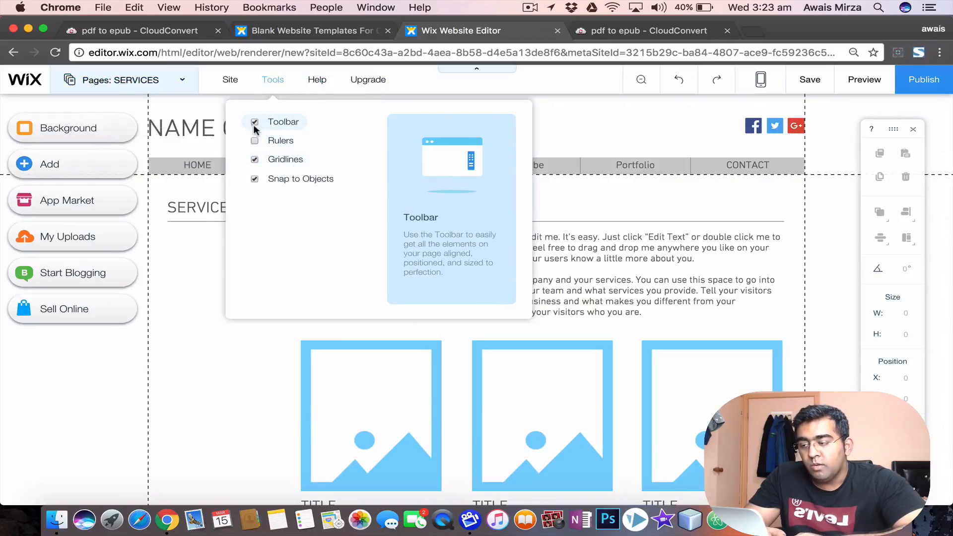
pyautogui.click(255, 127)
pyautogui.click(255, 124)
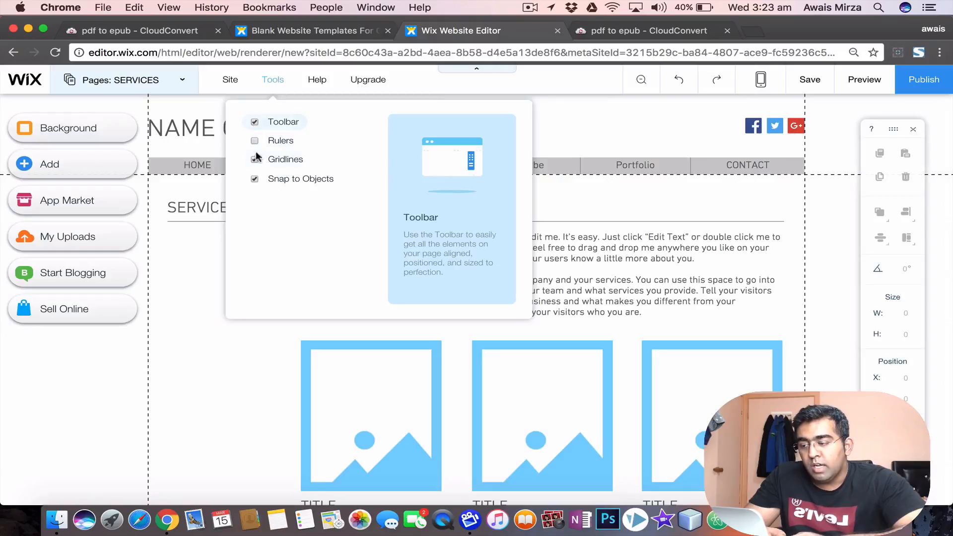
pyautogui.click(254, 180)
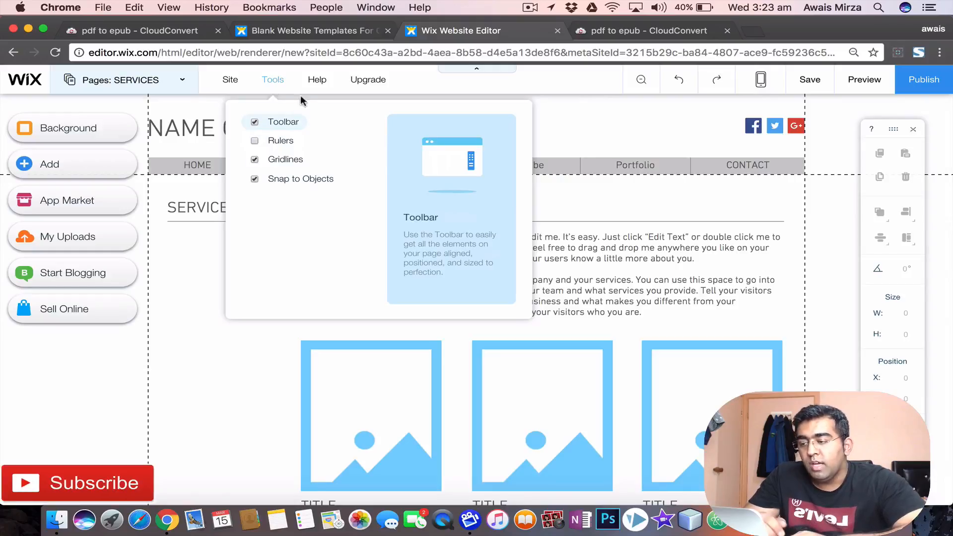
# Step: Look over the help and upgrade options, view the whole SERVICES page zoomed out, and return to normal zoom
pyautogui.moveTo(318, 82)
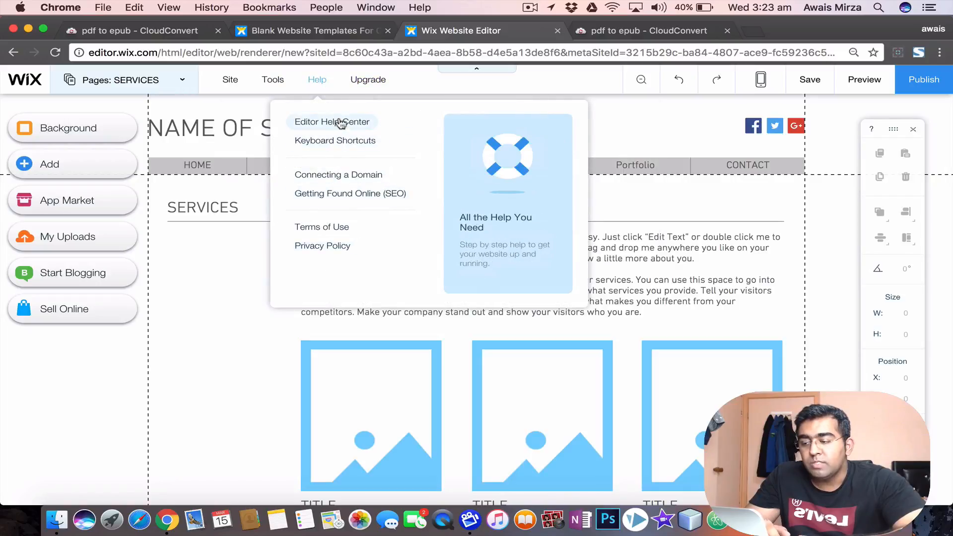
pyautogui.moveTo(378, 82)
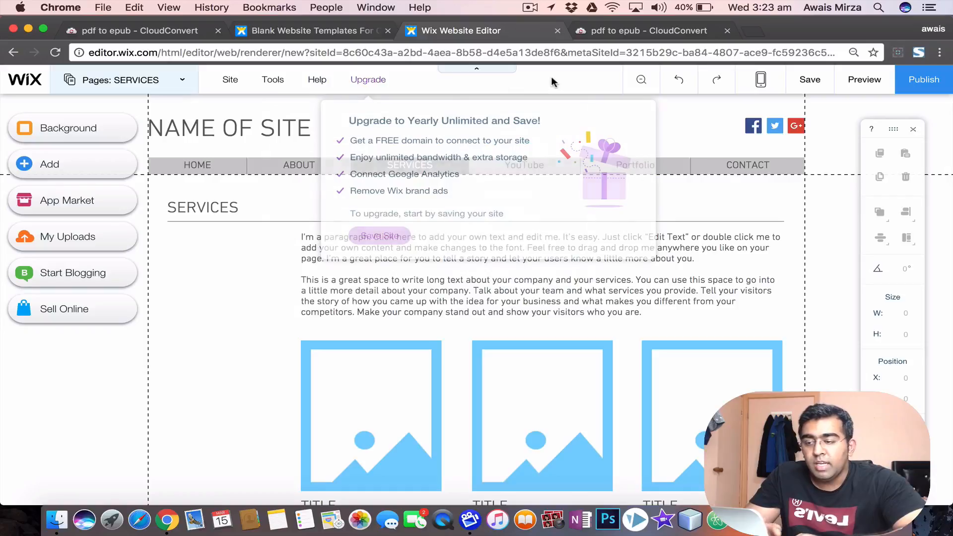
pyautogui.click(641, 81)
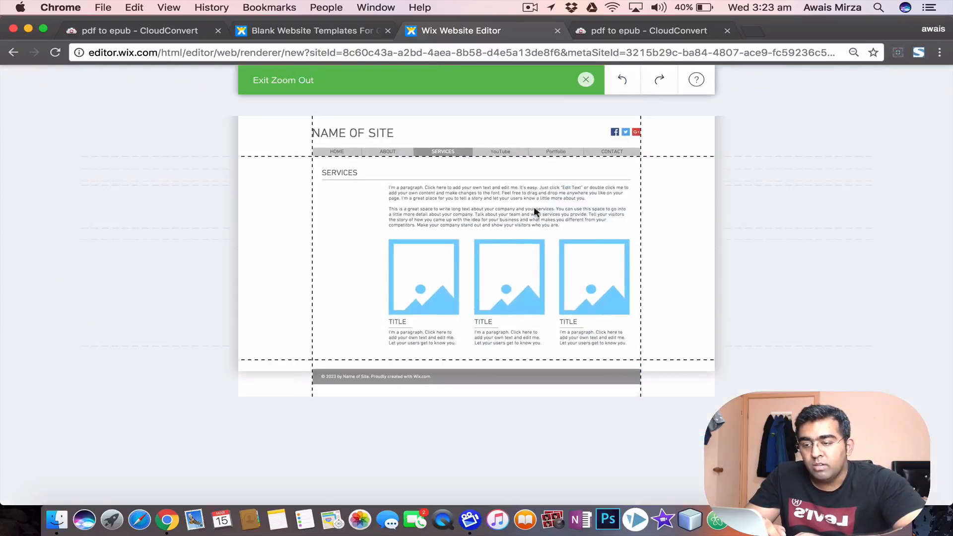
pyautogui.click(585, 80)
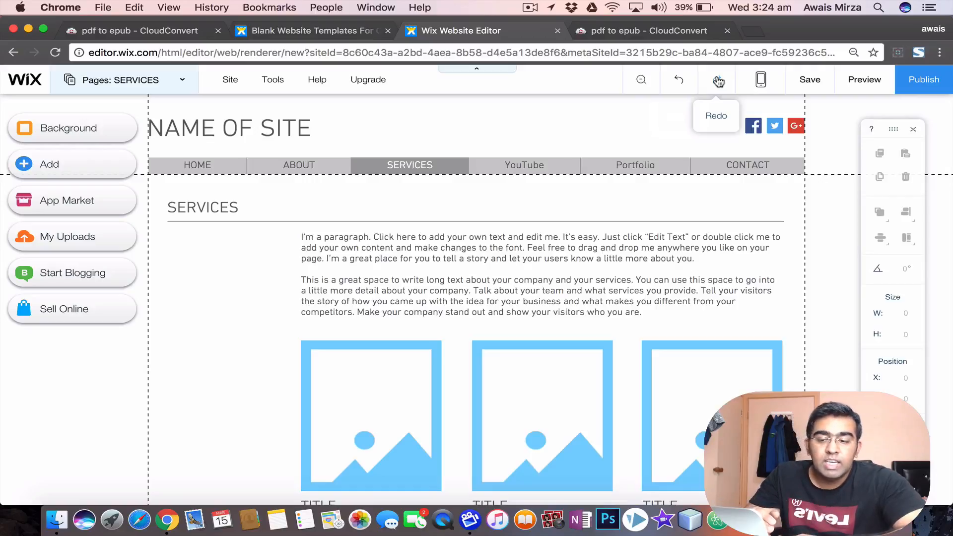
# Step: Check the layout of the SERVICES page in the mobile view and return to editing the desktop view
pyautogui.click(763, 79)
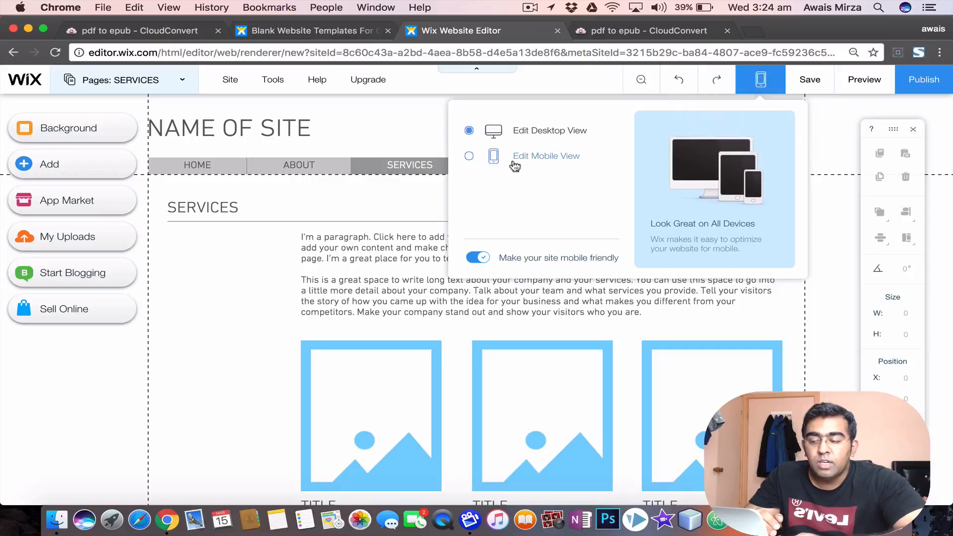
pyautogui.click(470, 157)
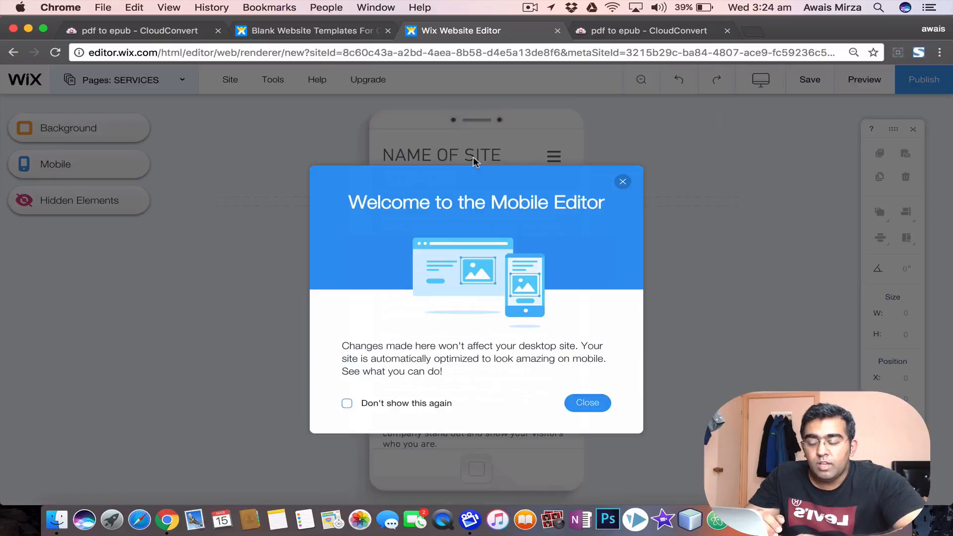
pyautogui.click(589, 402)
pyautogui.scroll(-10, 507, 206)
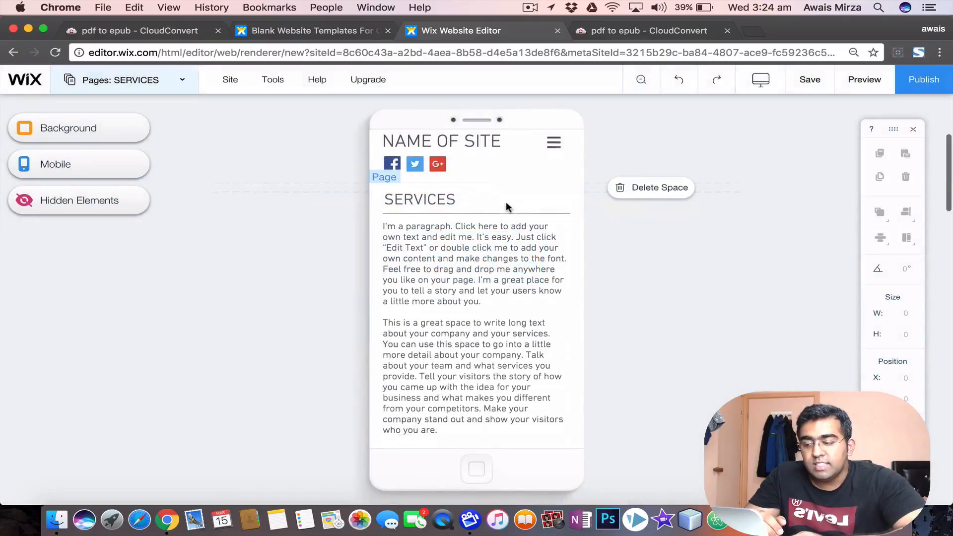
pyautogui.scroll(-10, 506, 206)
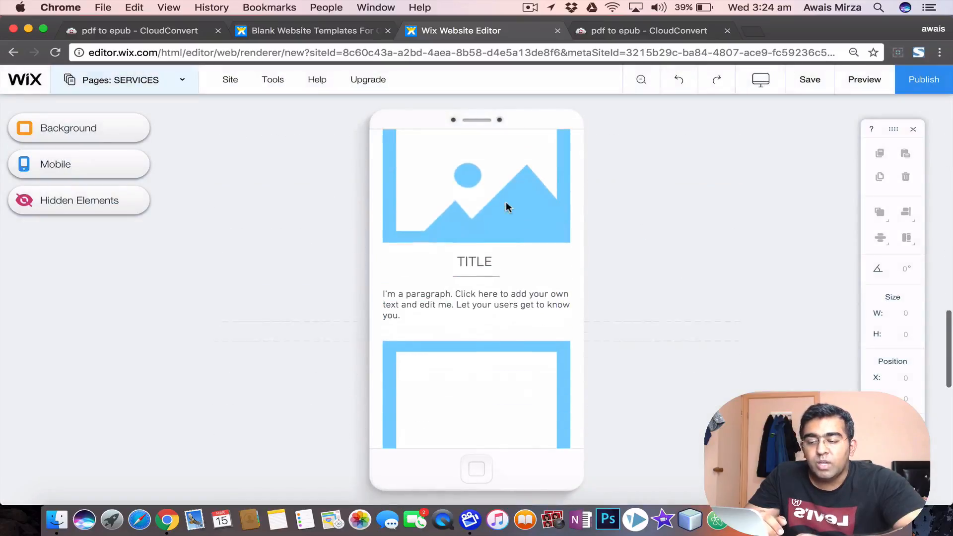
pyautogui.scroll(15, 506, 204)
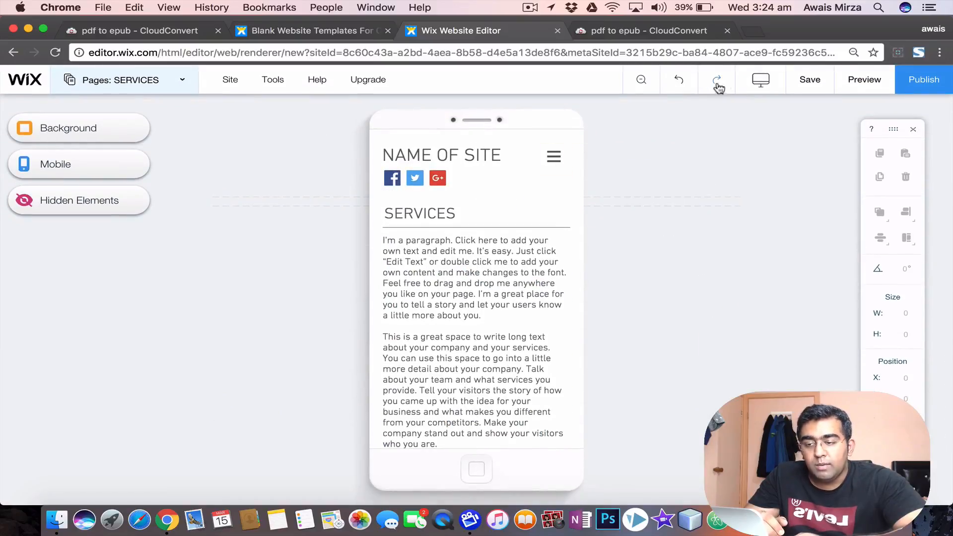
pyautogui.click(762, 84)
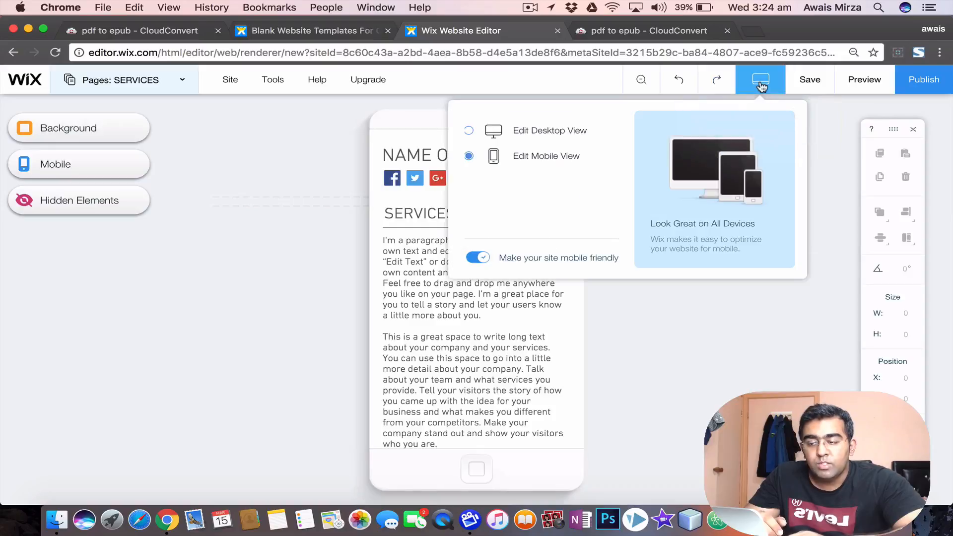
pyautogui.click(529, 131)
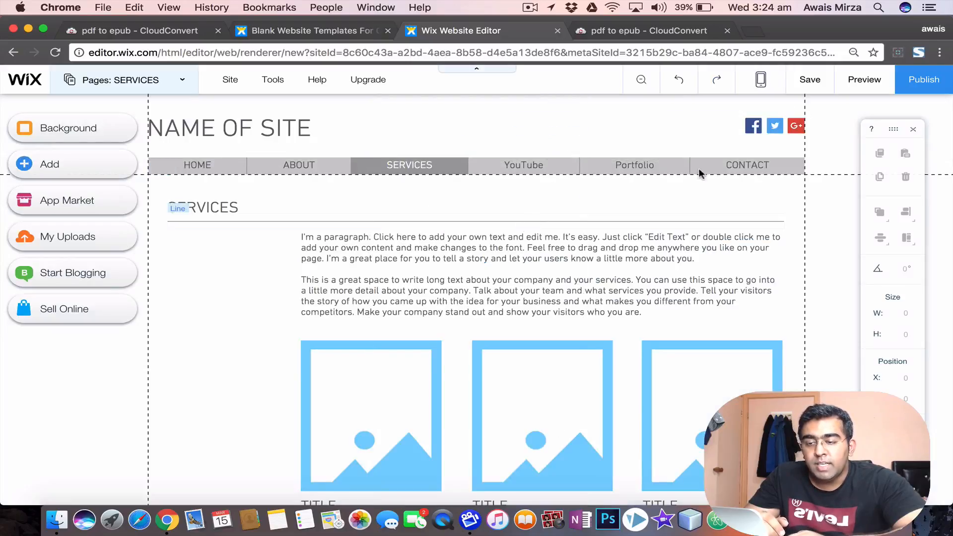
# Step: Save the site under a free Wix.com domain, using the owner's full name as the site address
pyautogui.click(813, 84)
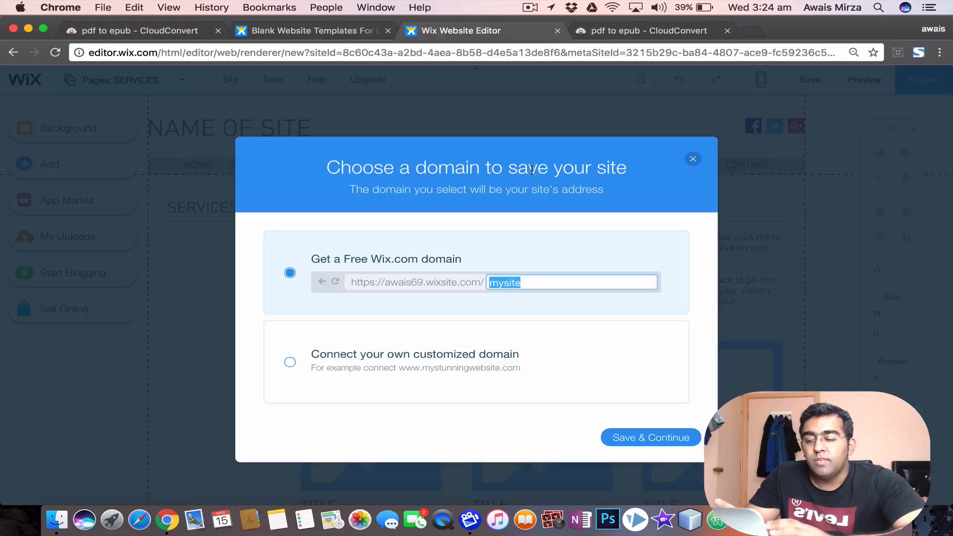
pyautogui.write('awai')
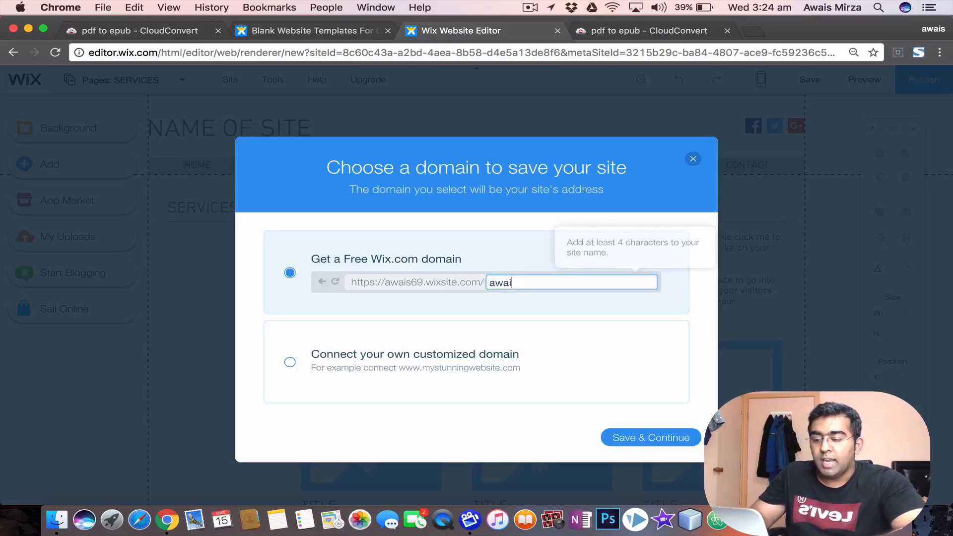
pyautogui.write('sjamil')
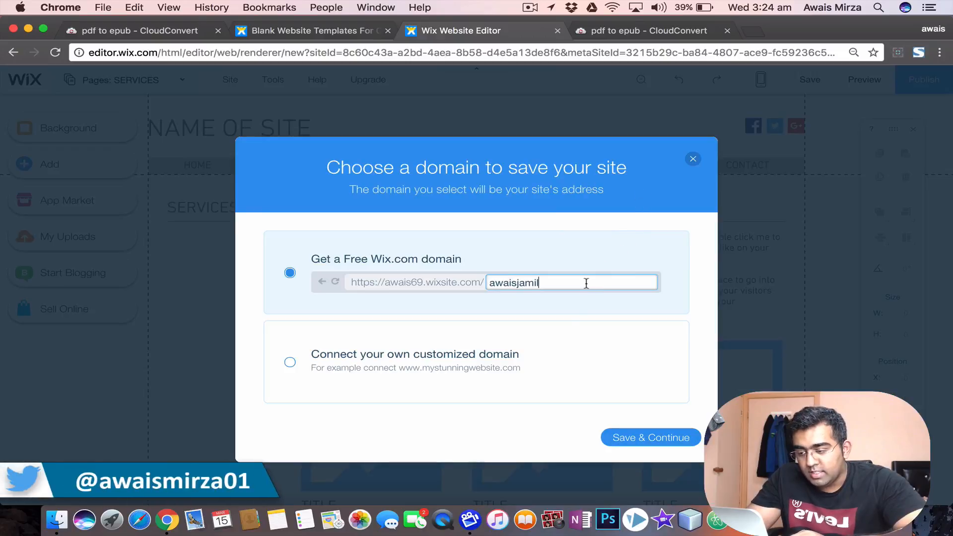
pyautogui.click(564, 334)
pyautogui.click(569, 284)
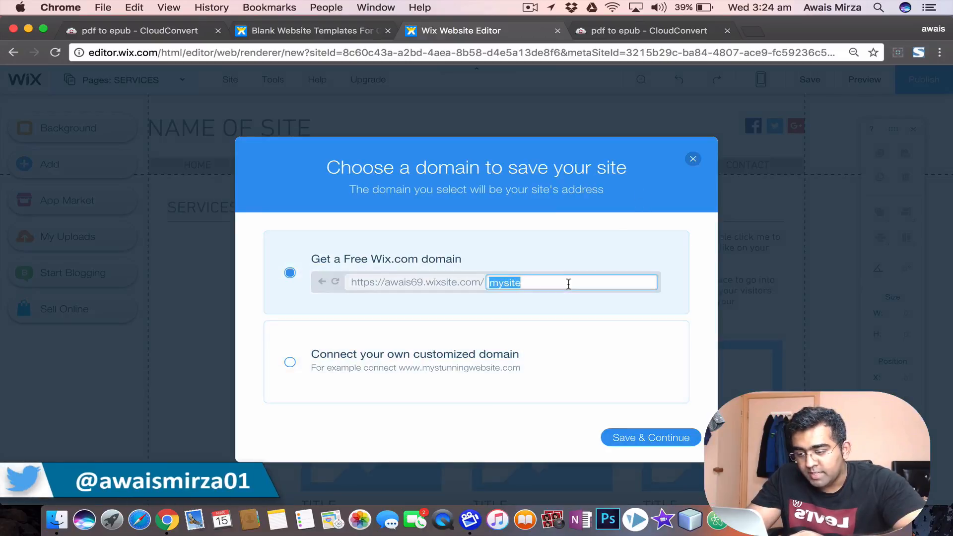
pyautogui.write('awaisjjma')
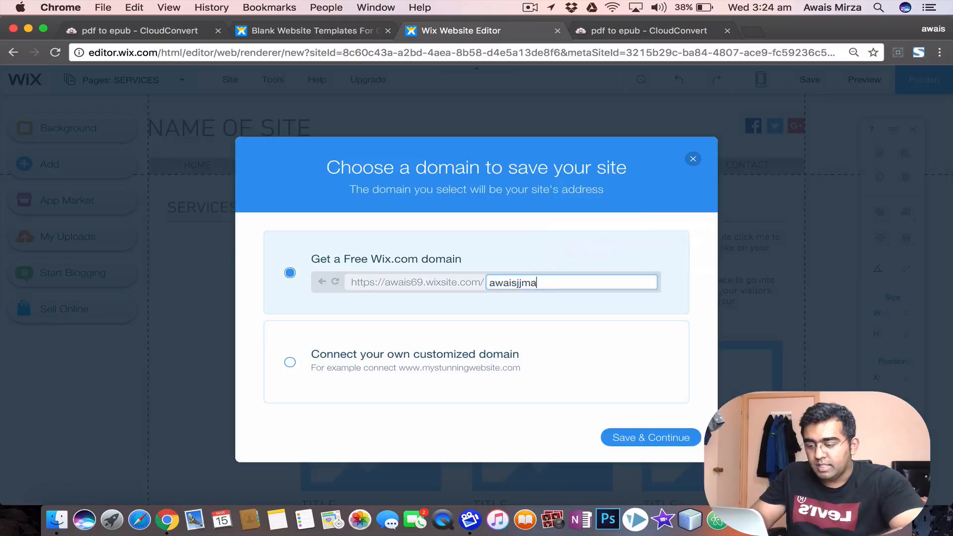
pyautogui.press('BackSpace')
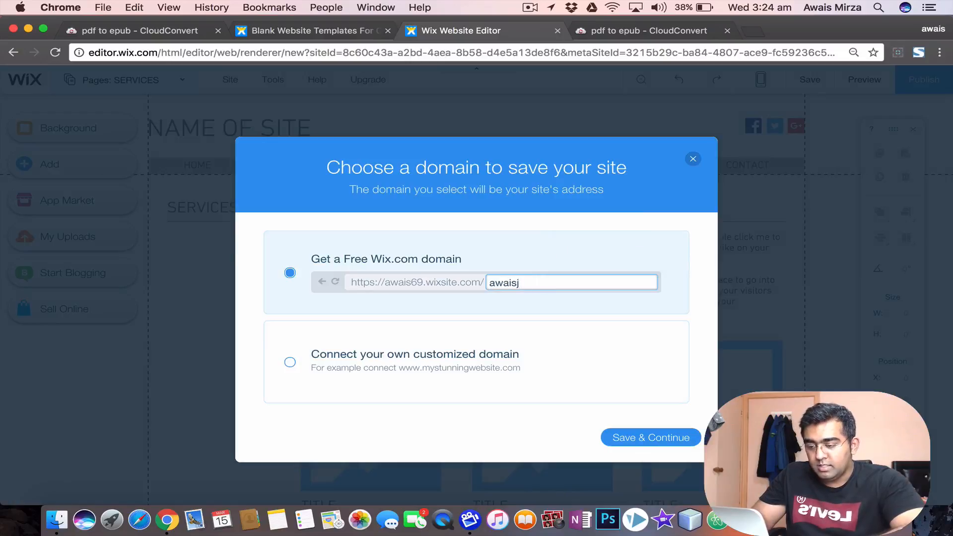
pyautogui.write('rza')
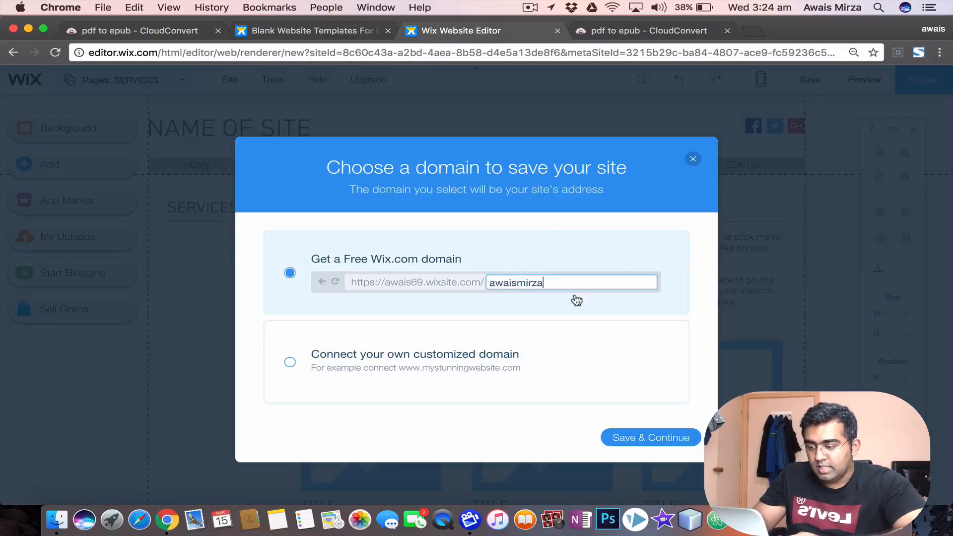
pyautogui.click(659, 438)
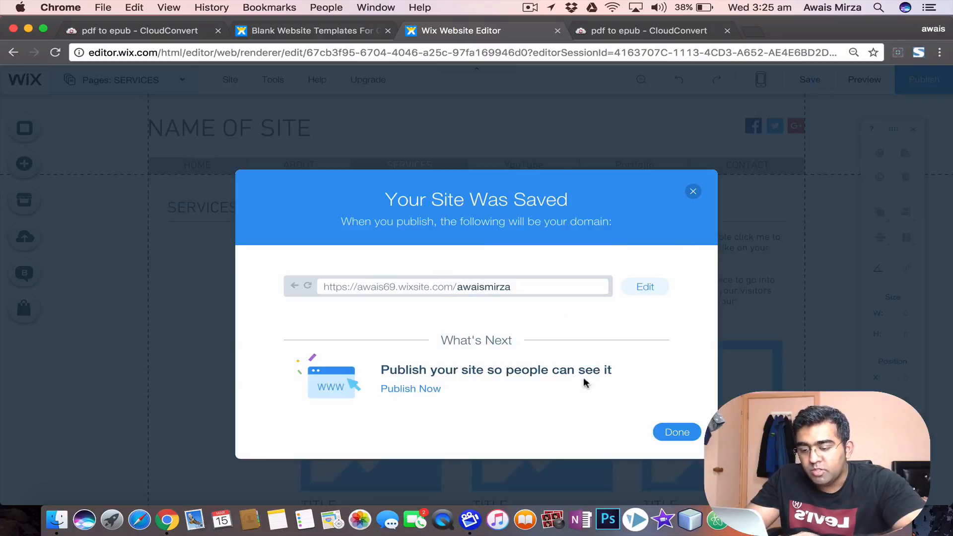
pyautogui.click(668, 431)
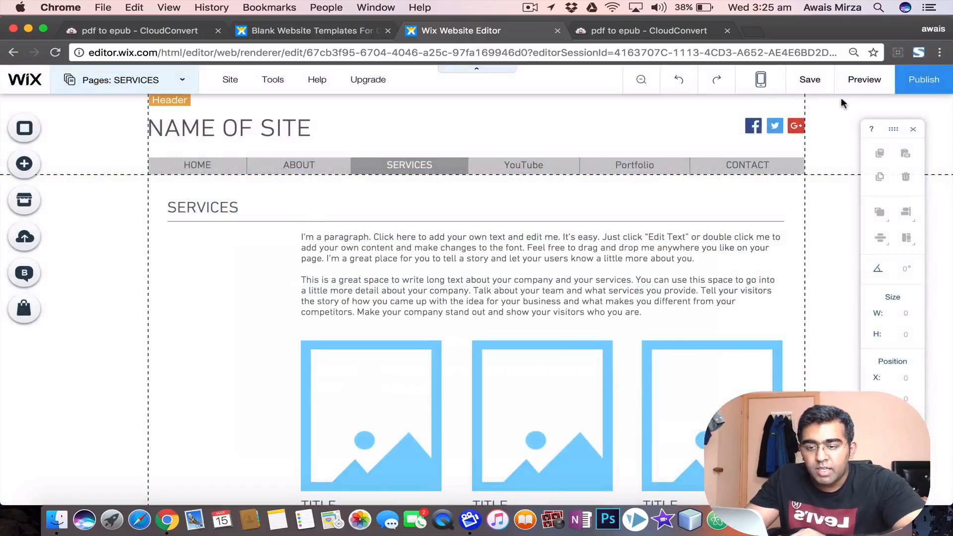
# Step: Preview the site, examine the submenu under SERVICES and the page content, and return to the editor
pyautogui.click(865, 80)
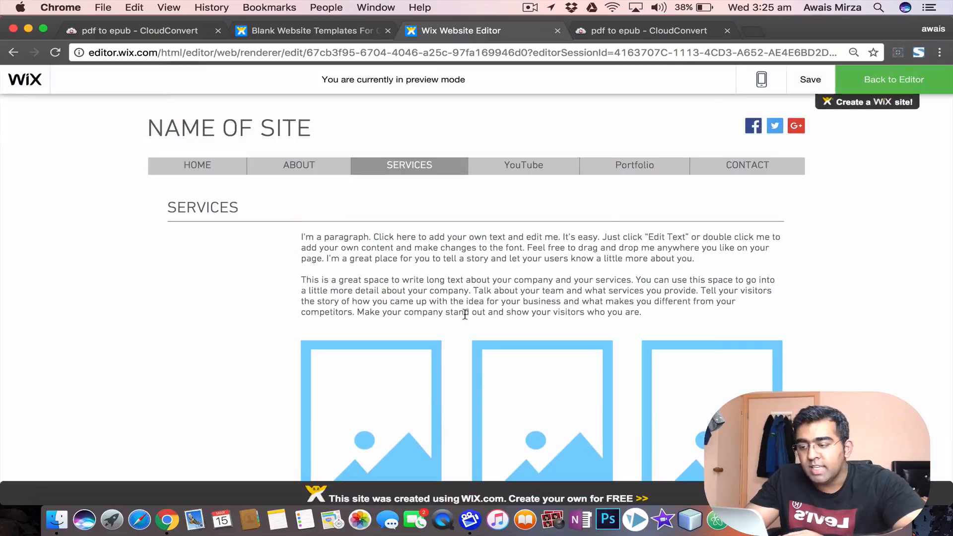
pyautogui.moveTo(392, 178)
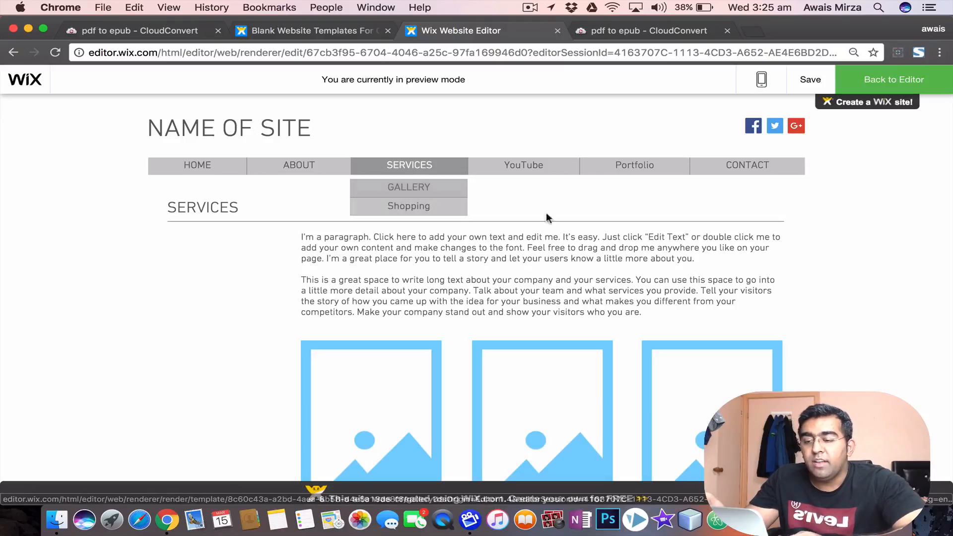
pyautogui.moveTo(424, 168)
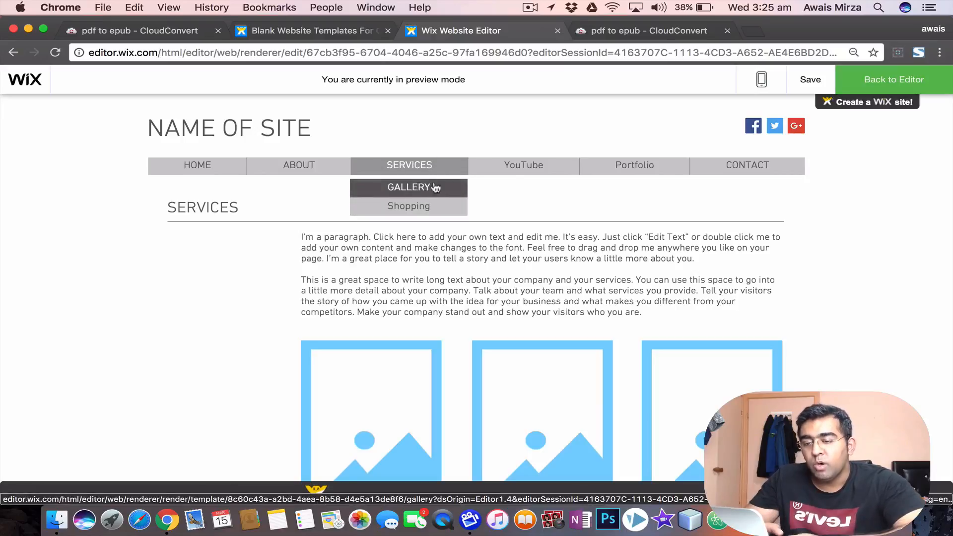
pyautogui.scroll(-5, 601, 265)
pyautogui.scroll(5, 600, 268)
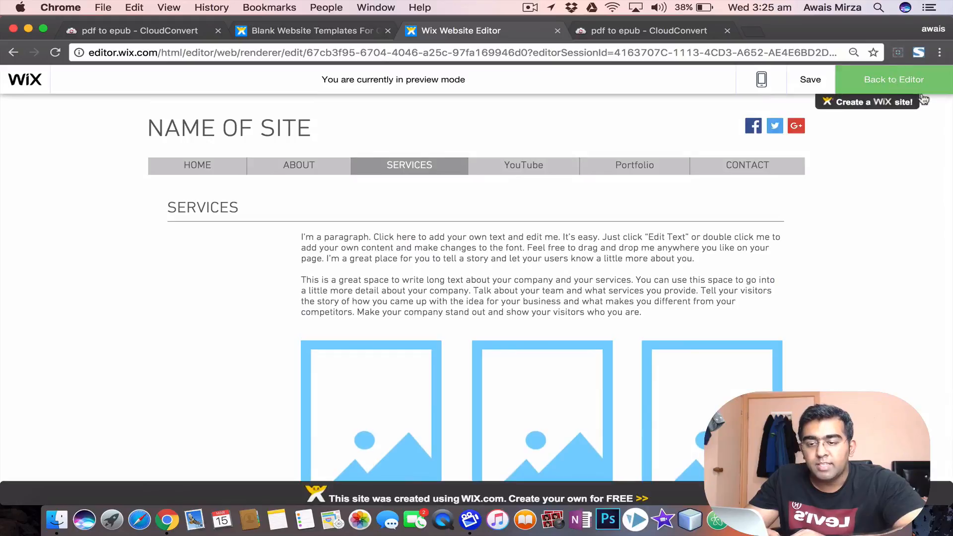
pyautogui.click(890, 89)
# Step: Examine the editing options of the SERVICES paragraph, the page itself and the NAME OF SITE title in the header
pyautogui.click(700, 279)
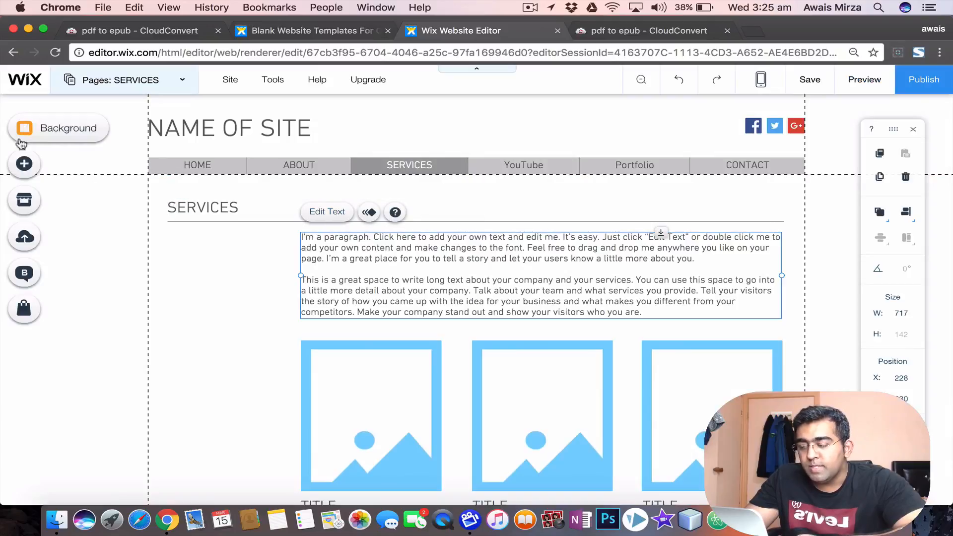
pyautogui.click(249, 286)
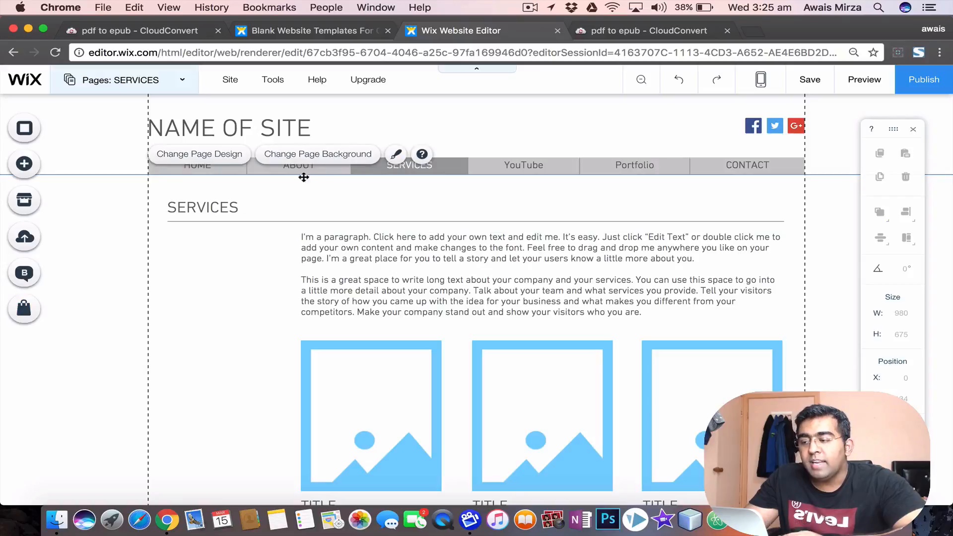
pyautogui.click(255, 133)
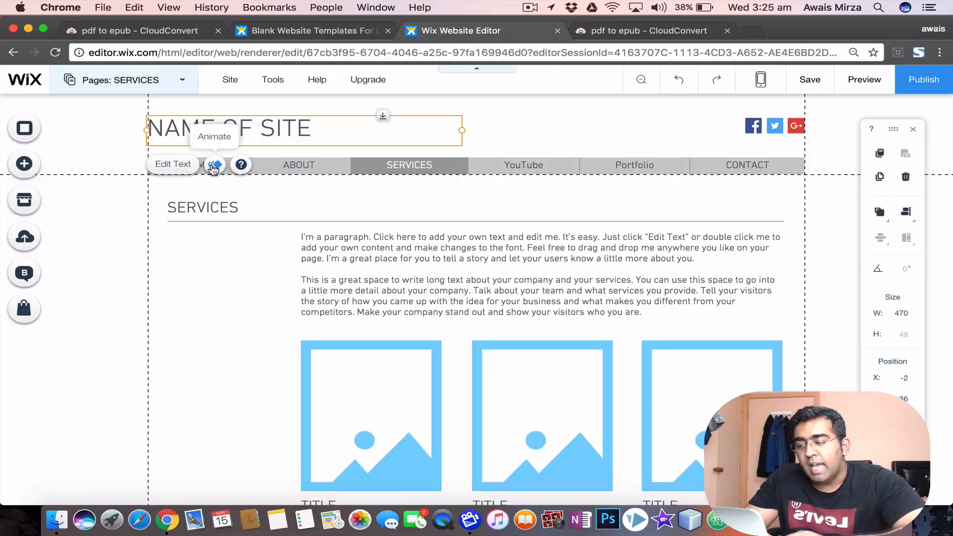
# Step: Open the NAME OF SITE title for text editing, examine the available text themes and keep Site Title
pyautogui.doubleClick(225, 124)
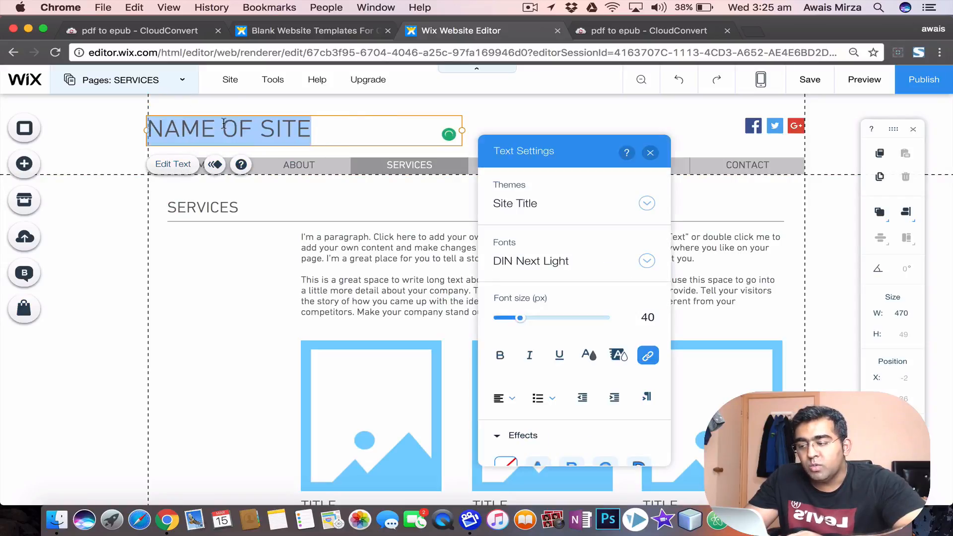
pyautogui.click(651, 153)
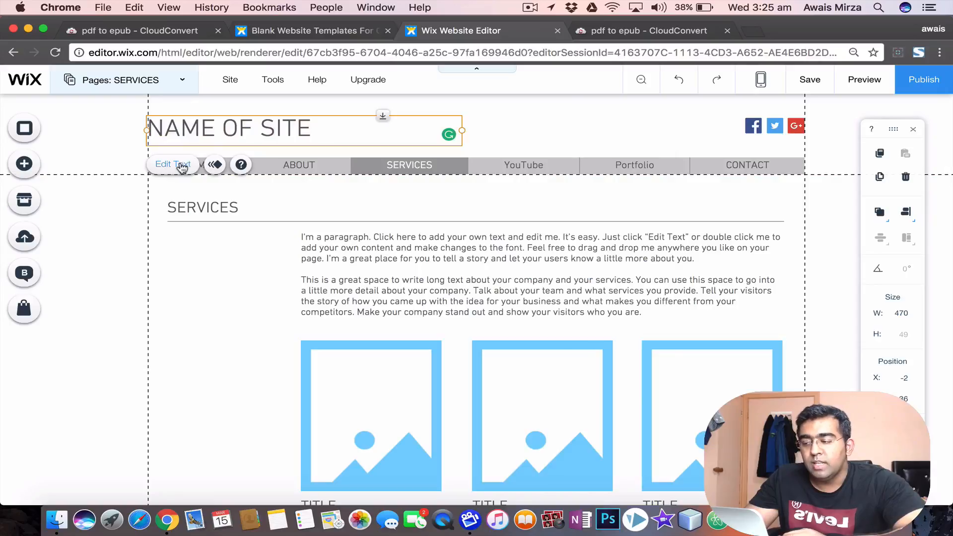
pyautogui.click(182, 169)
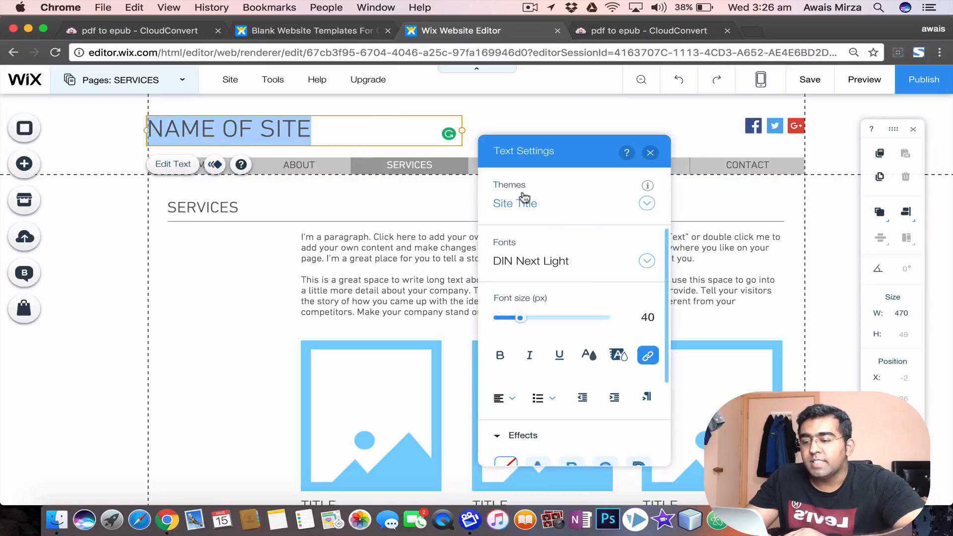
pyautogui.click(648, 209)
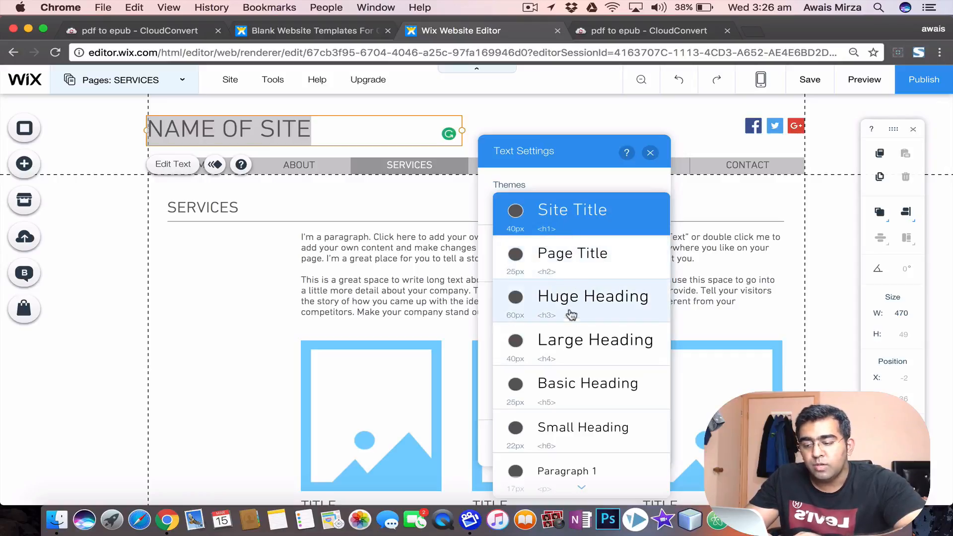
pyautogui.scroll(-3, 561, 412)
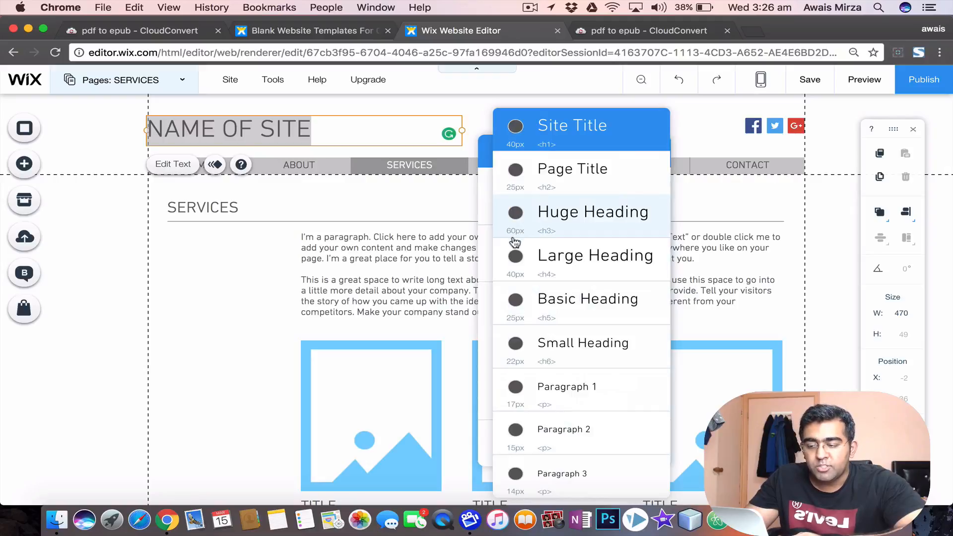
pyautogui.click(589, 139)
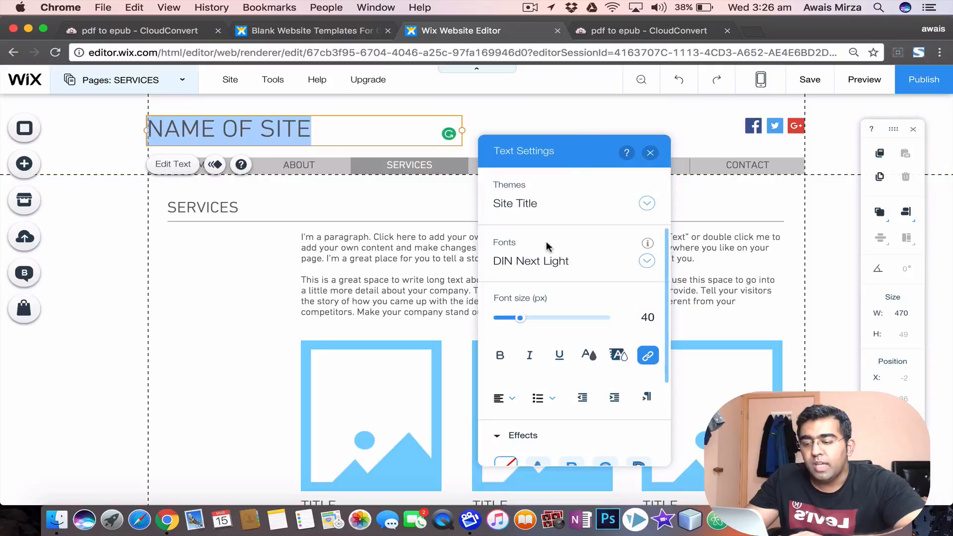
# Step: Examine the fonts and text effects available for the site title, leaving its formatting as it is
pyautogui.click(648, 268)
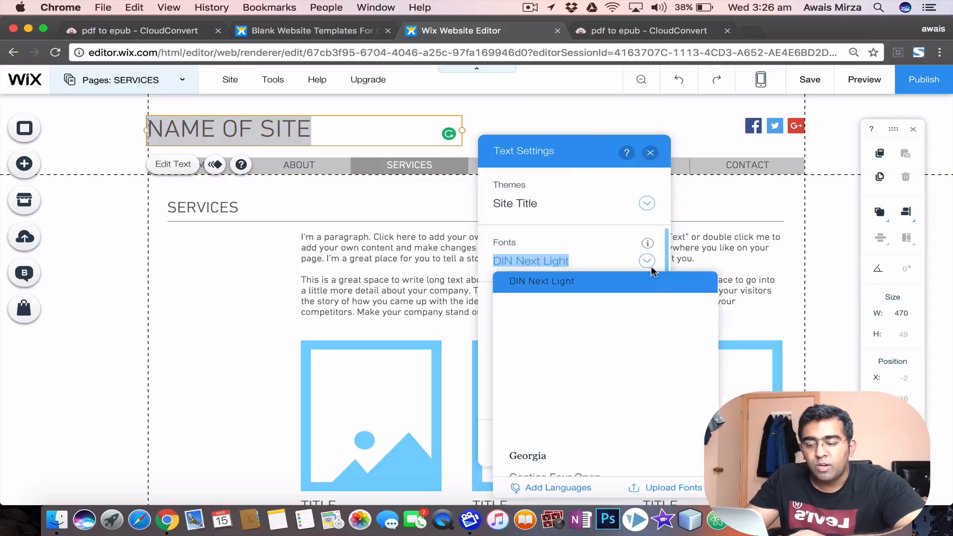
pyautogui.scroll(-14, 611, 428)
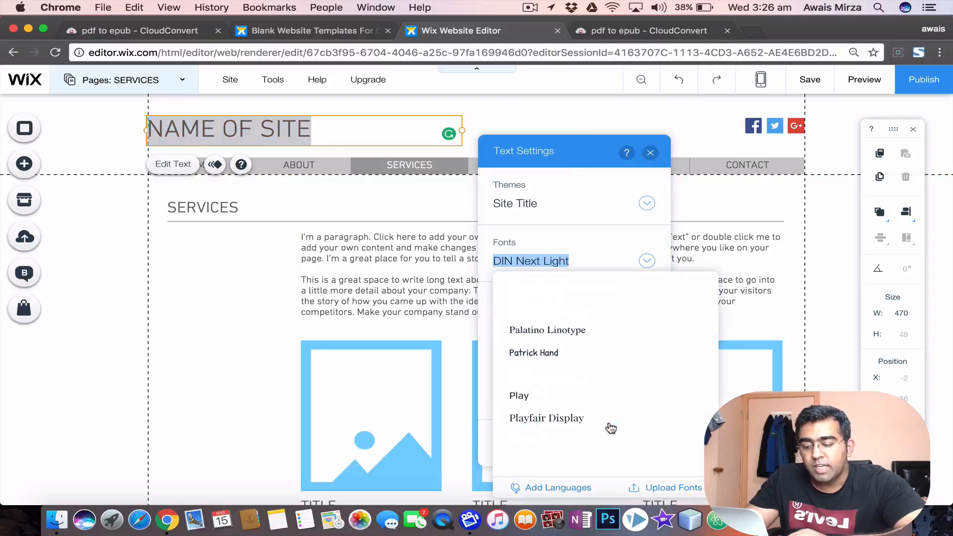
pyautogui.scroll(15, 610, 429)
pyautogui.scroll(6, 610, 428)
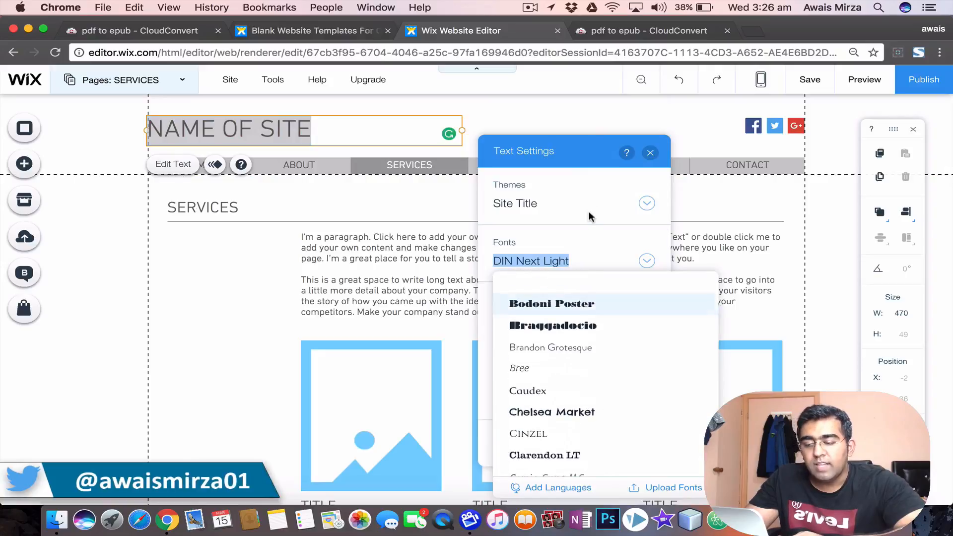
pyautogui.click(558, 221)
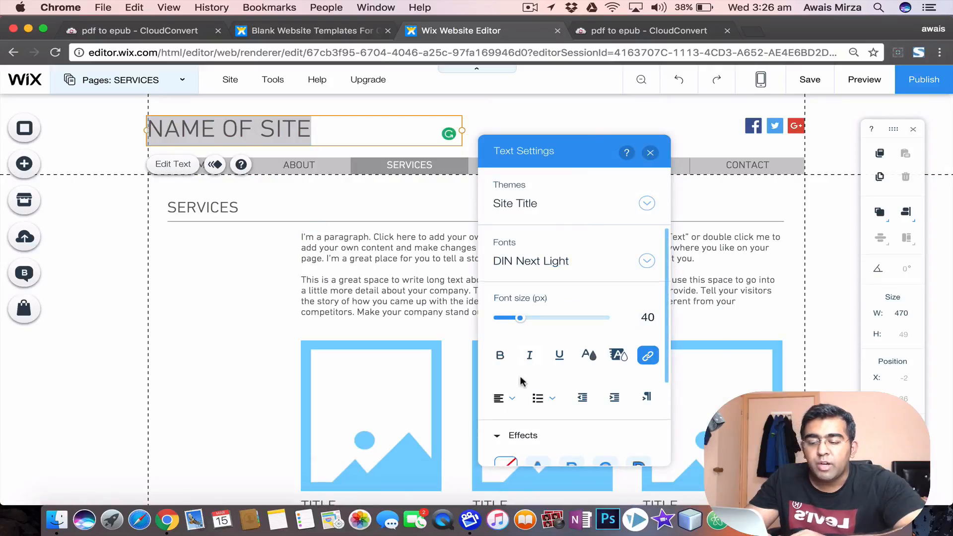
pyautogui.scroll(-3, 521, 381)
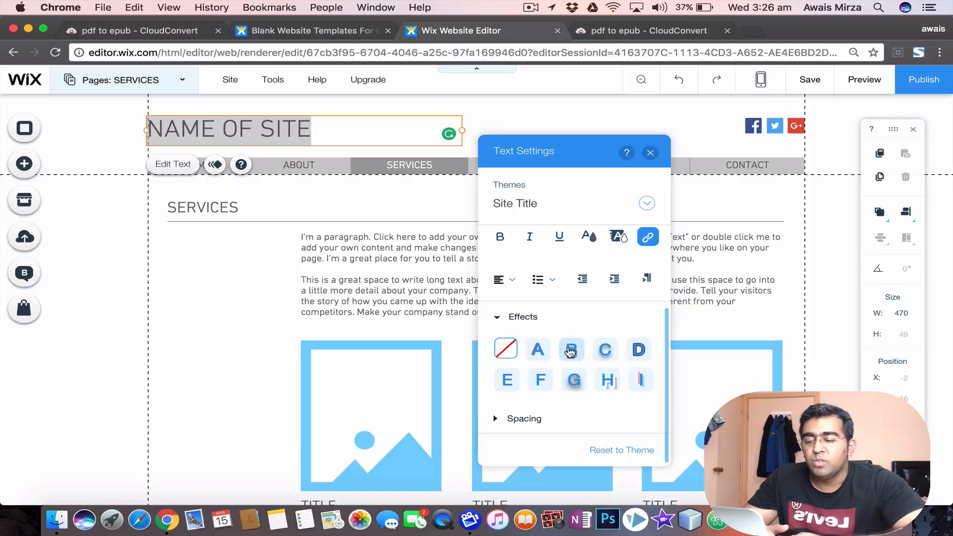
pyautogui.scroll(2, 547, 252)
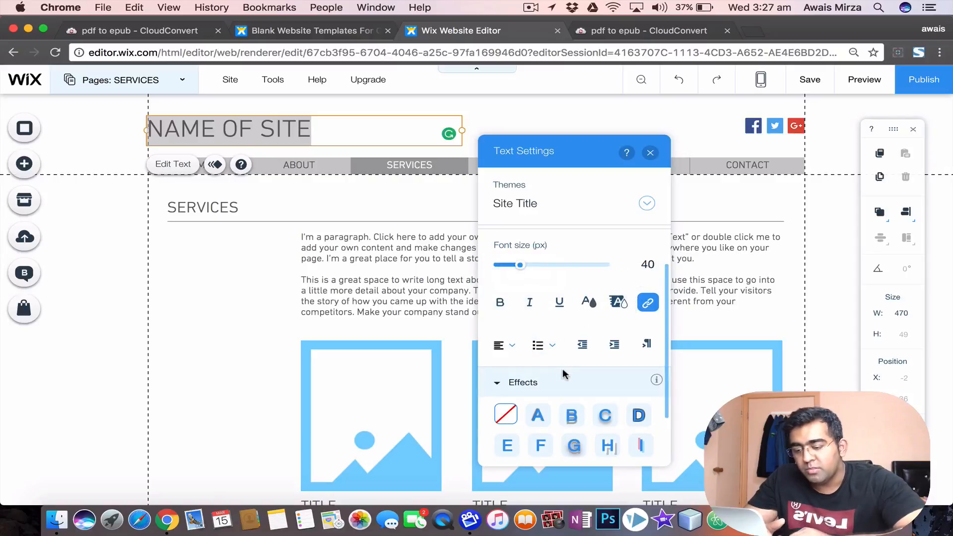
pyautogui.scroll(-2, 565, 375)
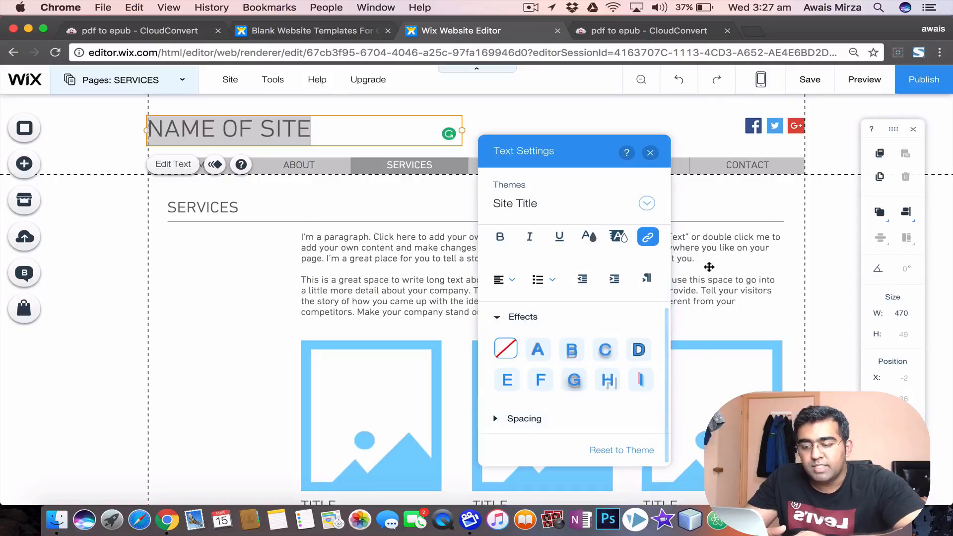
# Step: Inspect the site title's link destination settings and close them without making changes
pyautogui.click(654, 240)
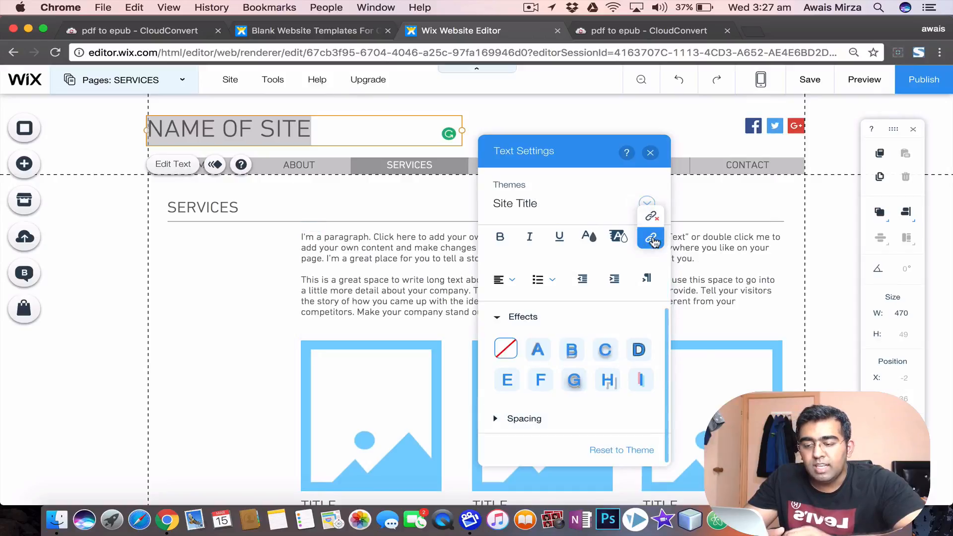
pyautogui.click(654, 240)
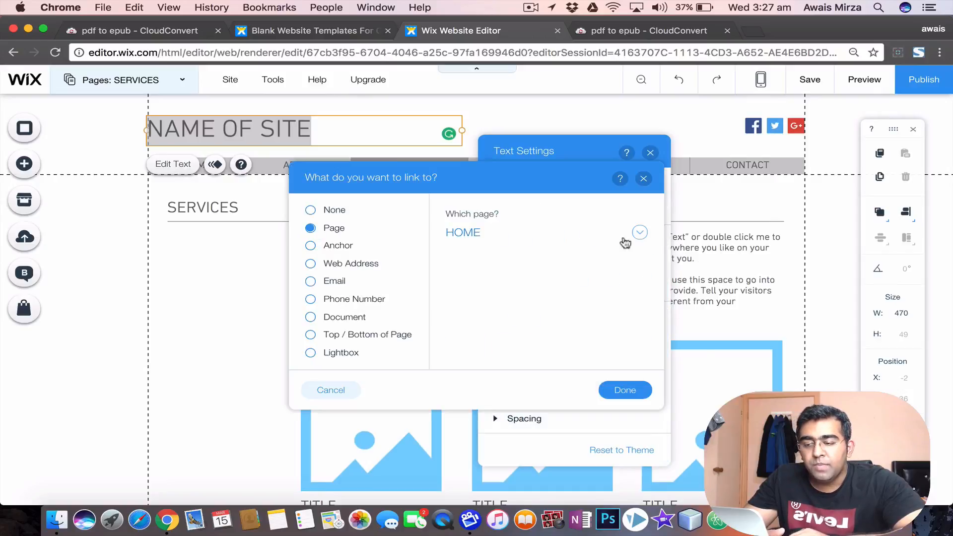
pyautogui.moveTo(559, 175); pyautogui.dragTo(544, 201)
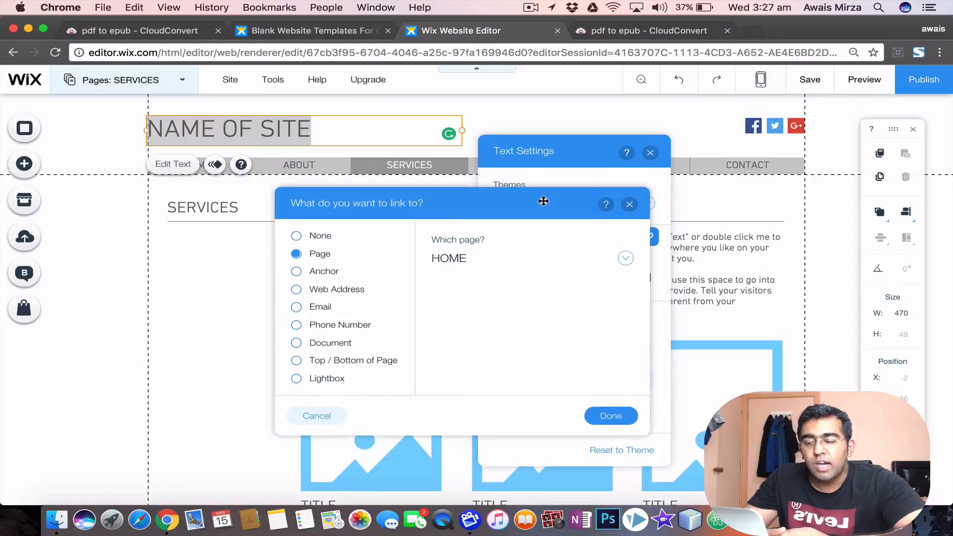
pyautogui.click(629, 204)
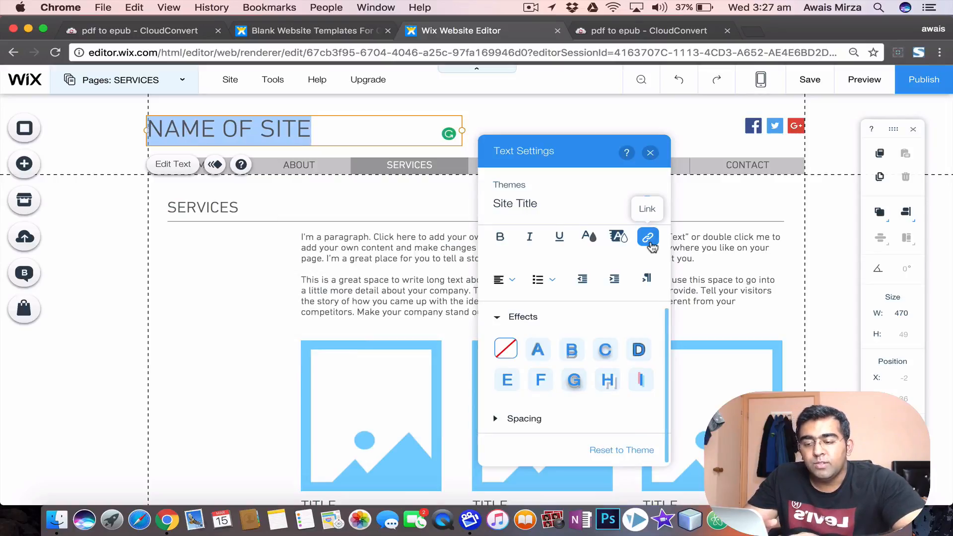
# Step: Reopen the site title's link settings and examine the Page and Anchor link types
pyautogui.click(651, 240)
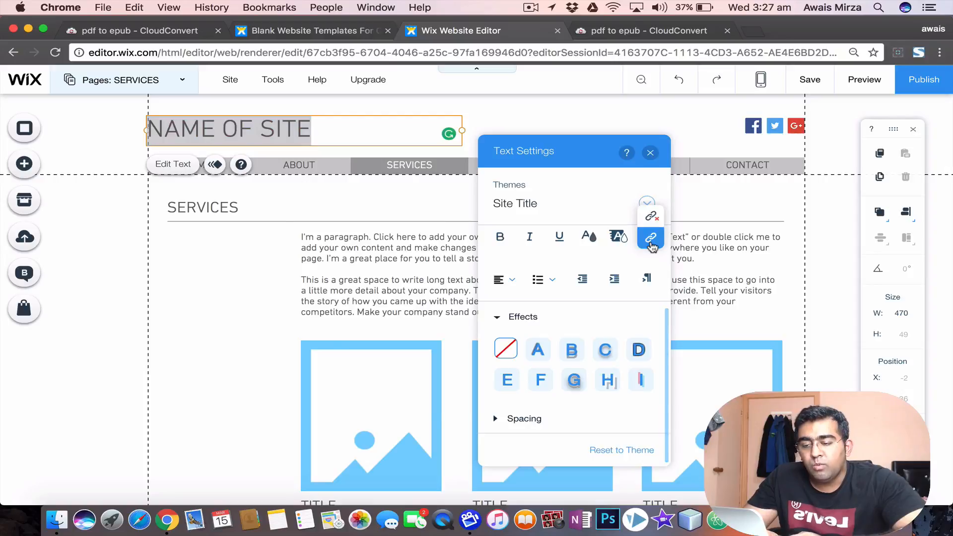
pyautogui.click(651, 239)
pyautogui.moveTo(464, 170); pyautogui.dragTo(387, 170)
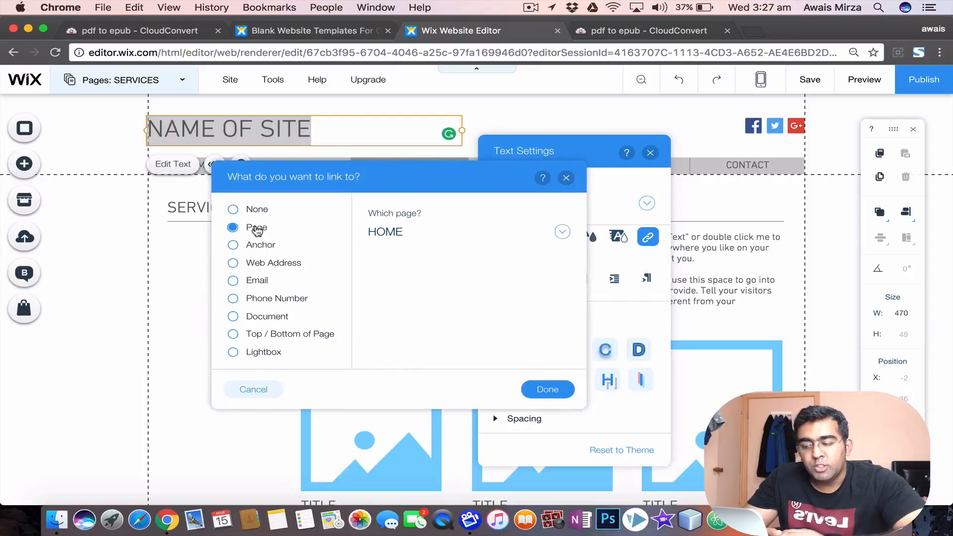
pyautogui.click(271, 247)
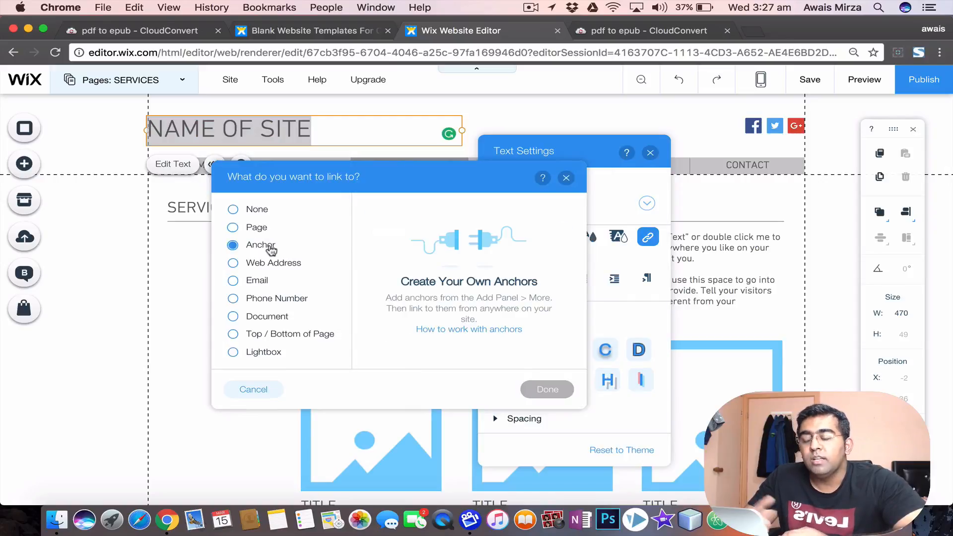
pyautogui.click(280, 265)
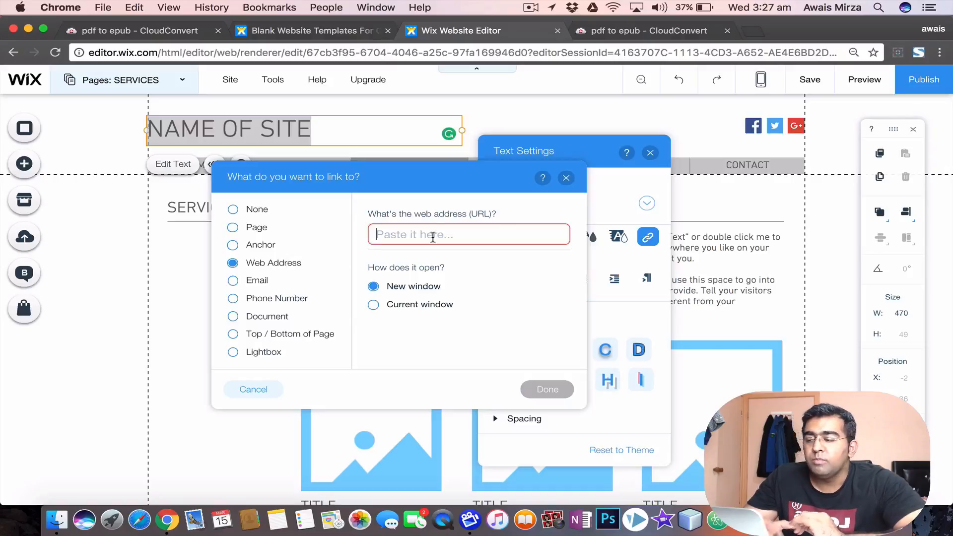
pyautogui.write('ht')
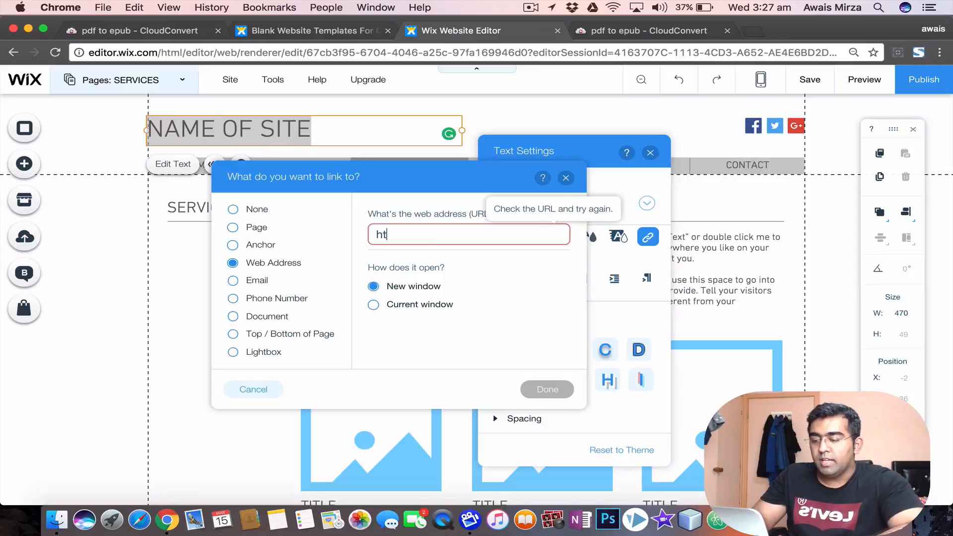
pyautogui.write('tp://')
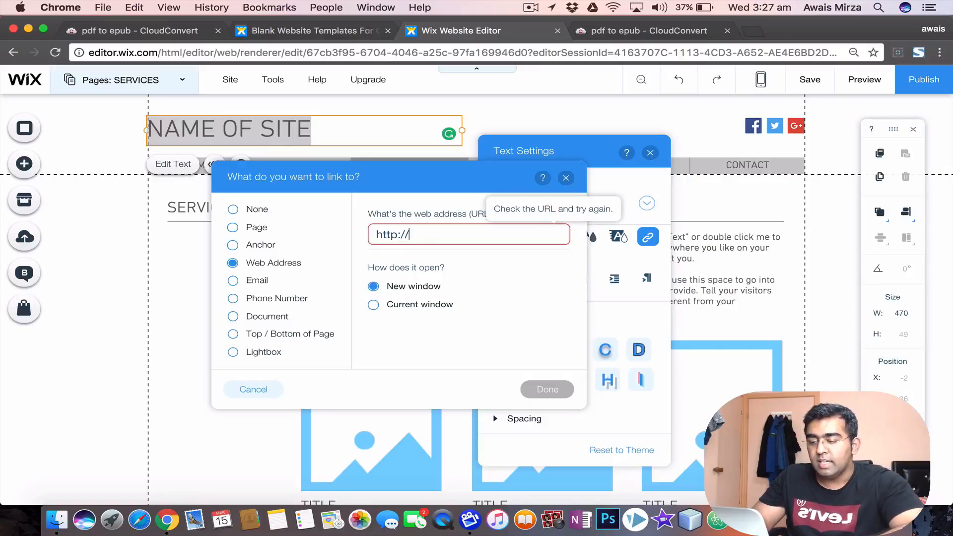
pyautogui.write('ausi')
pyautogui.press('BackSpace')
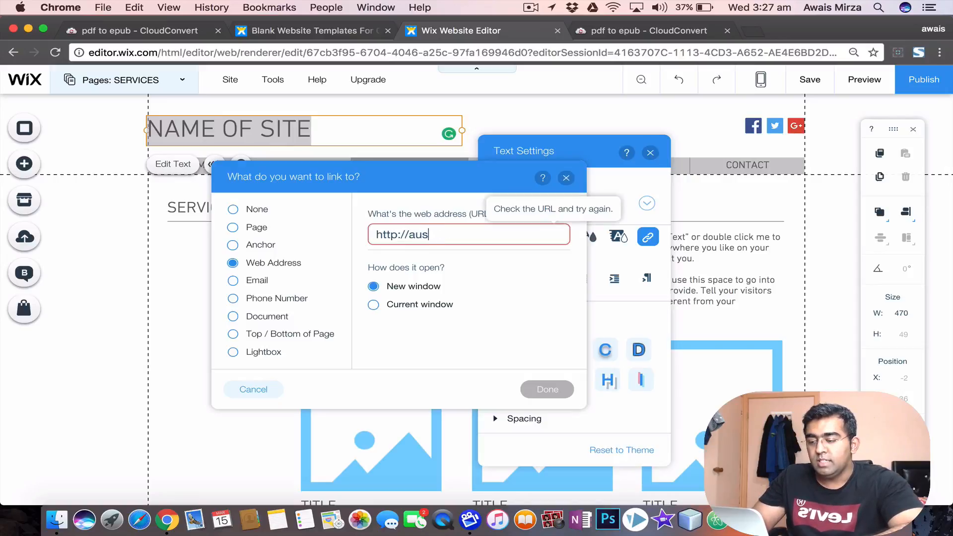
pyautogui.write('sieplaza.com')
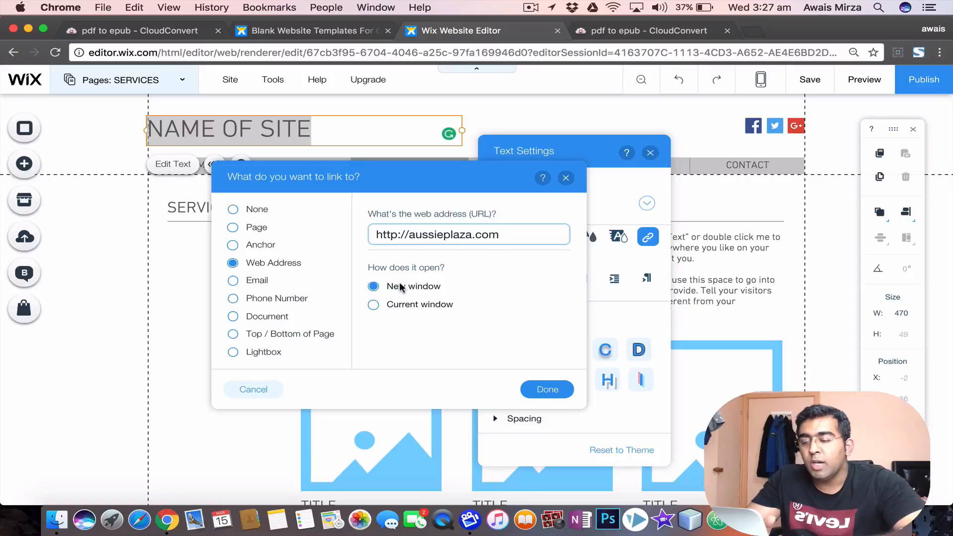
pyautogui.click(413, 285)
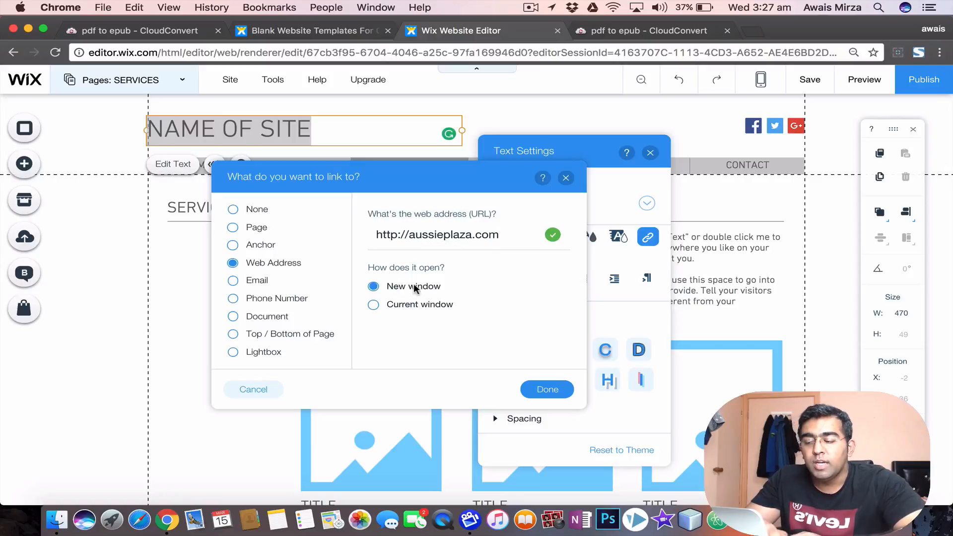
# Step: Look at the Email and Document link types, and set the site title's link to the HOME page
pyautogui.click(256, 281)
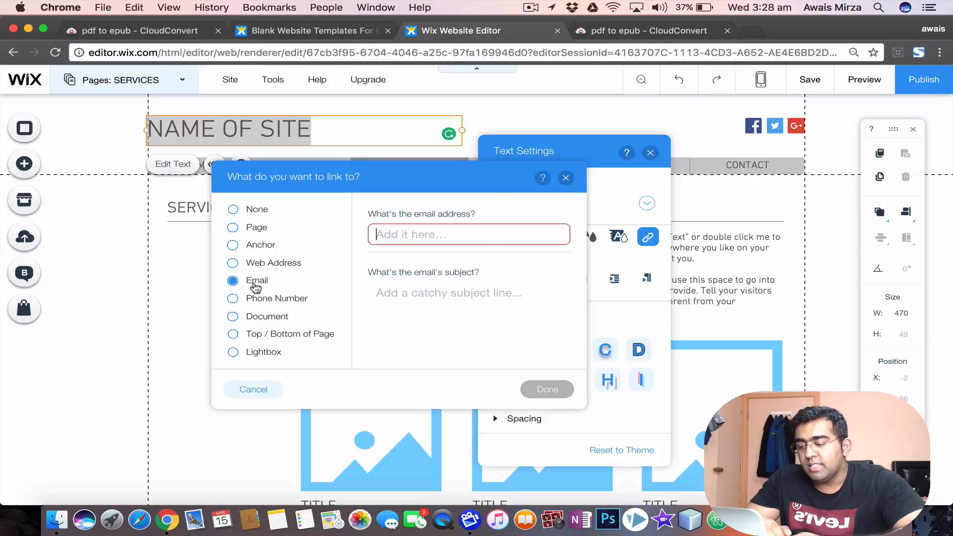
pyautogui.click(313, 292)
pyautogui.click(279, 318)
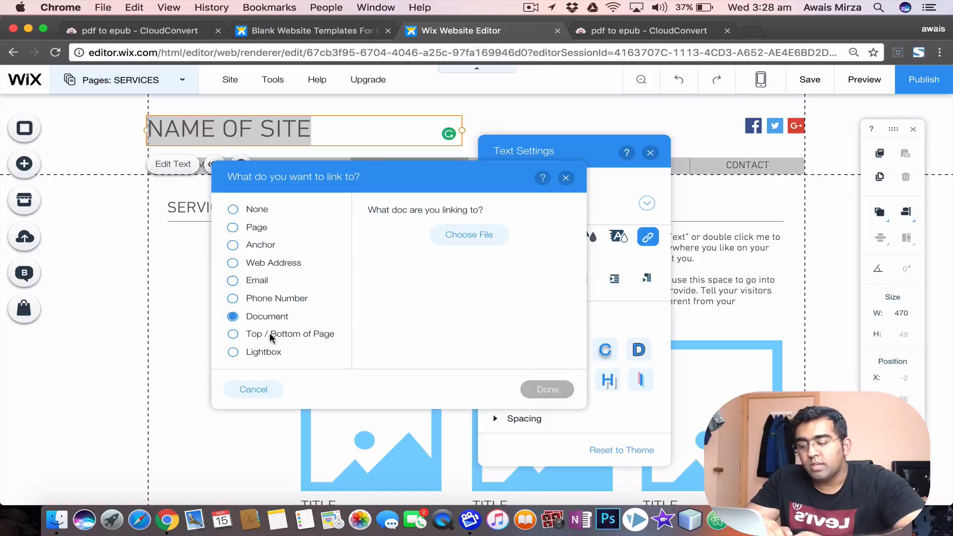
pyautogui.click(259, 230)
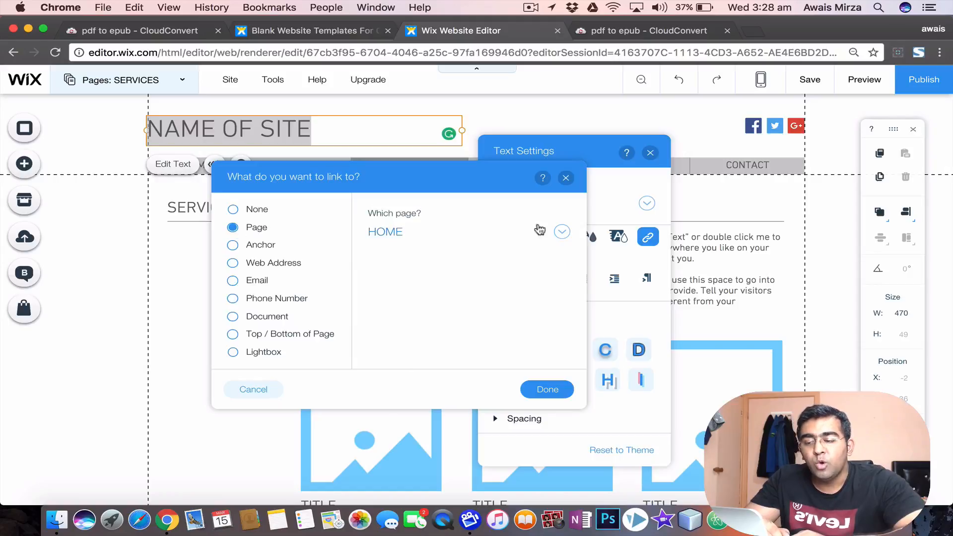
pyautogui.click(561, 232)
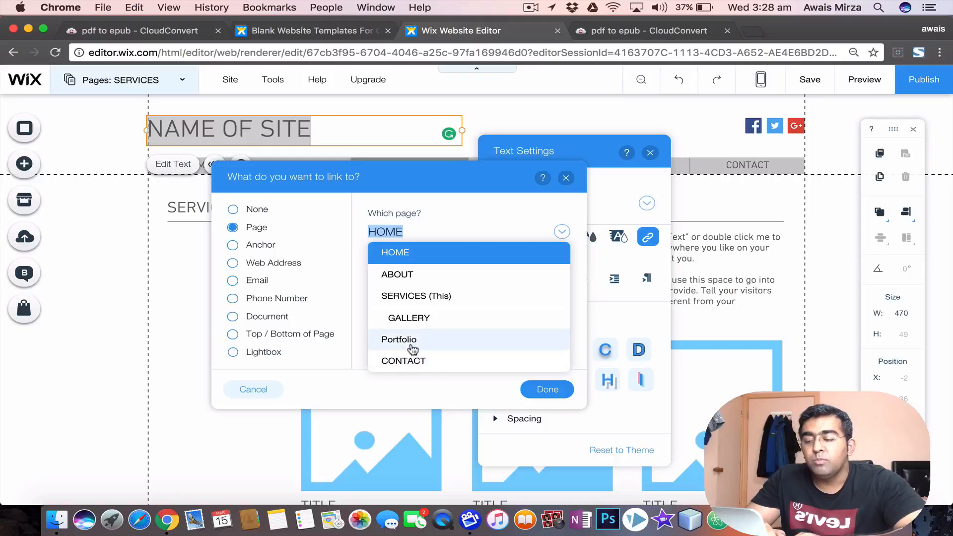
pyautogui.click(376, 385)
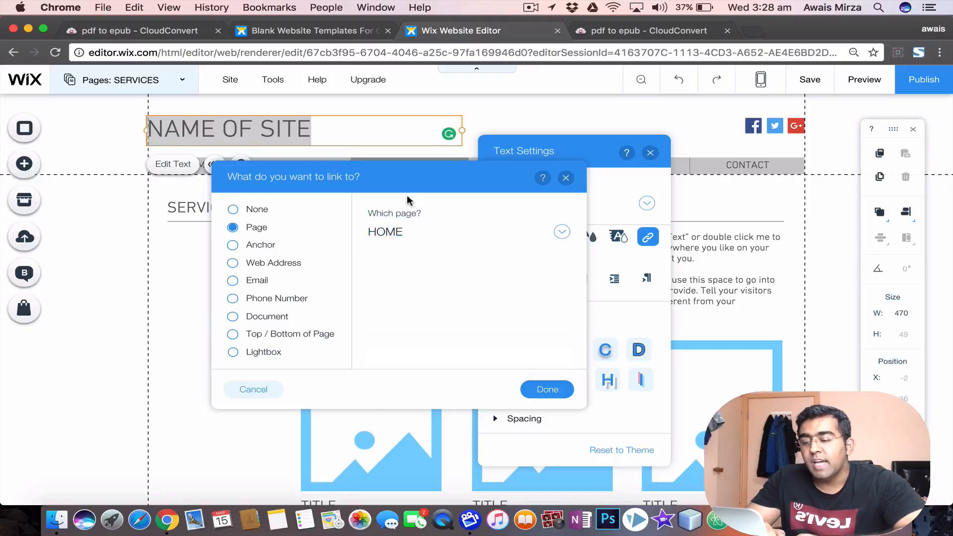
pyautogui.click(529, 387)
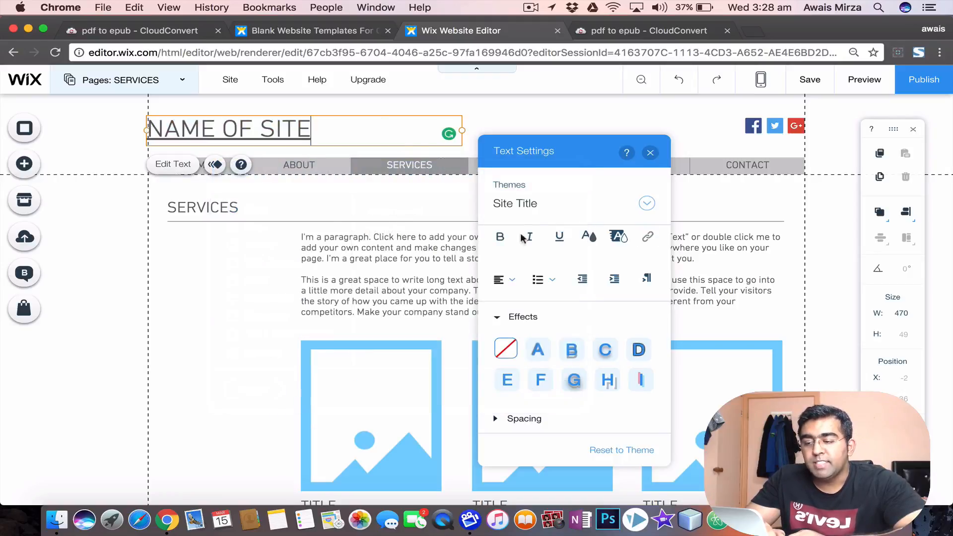
# Step: Replace the site title's placeholder text in the header with the site owner's full name
pyautogui.tripleClick(283, 130)
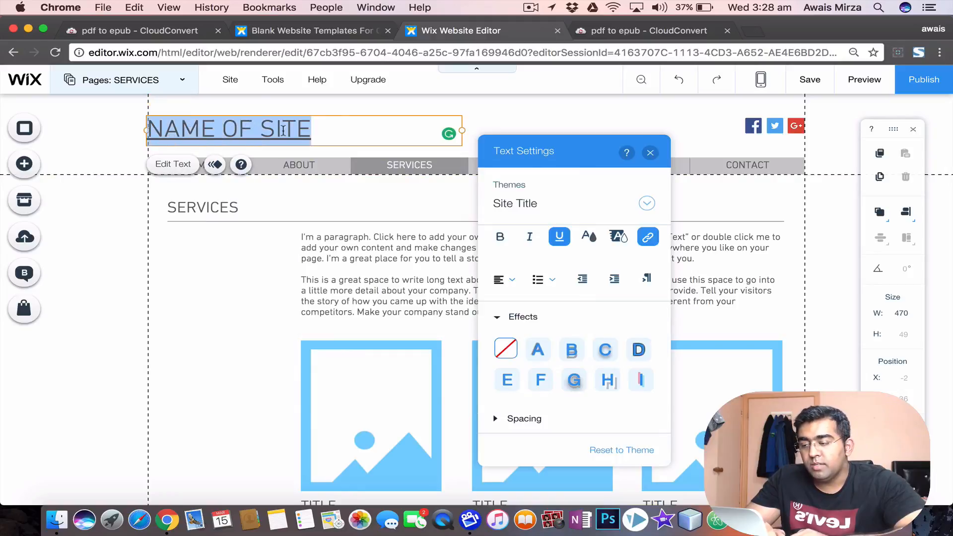
pyautogui.press('BackSpace')
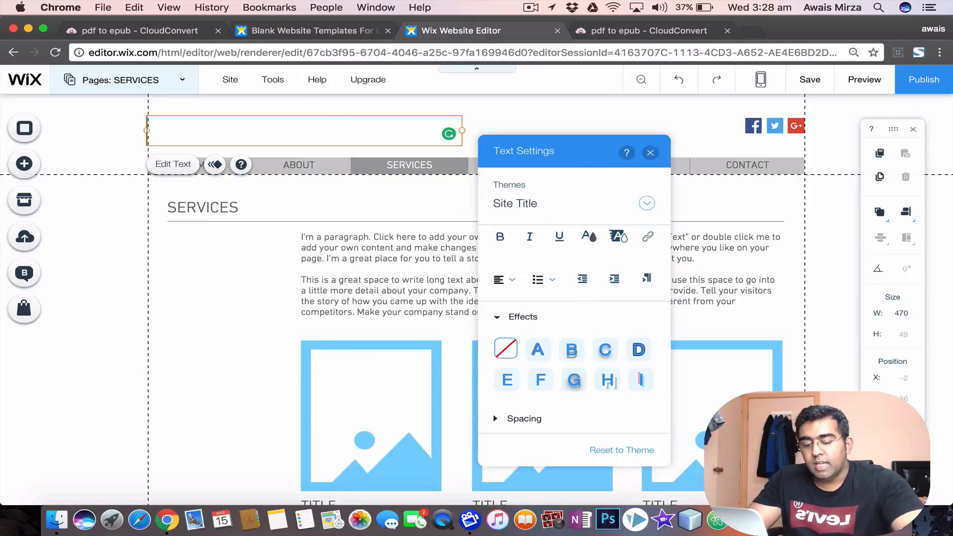
pyautogui.write('A')
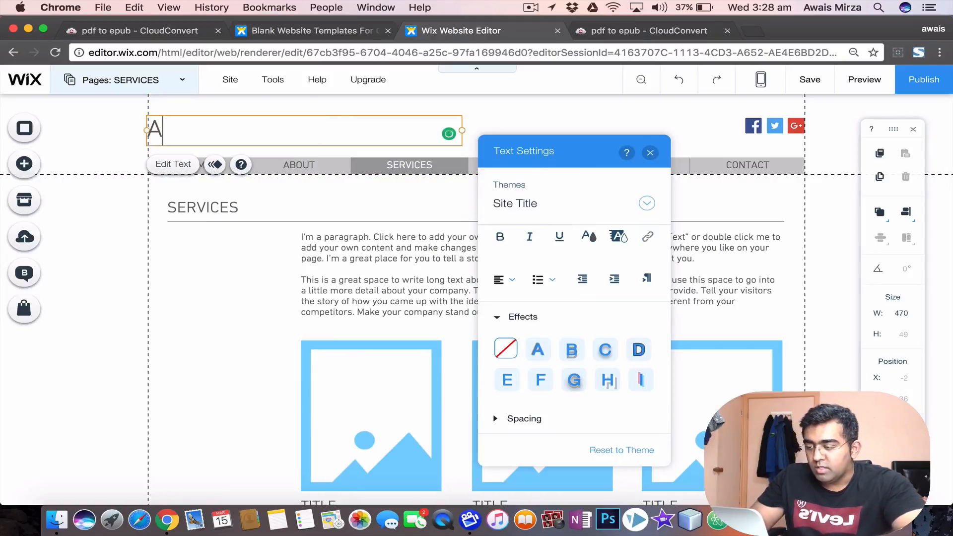
pyautogui.write('wais')
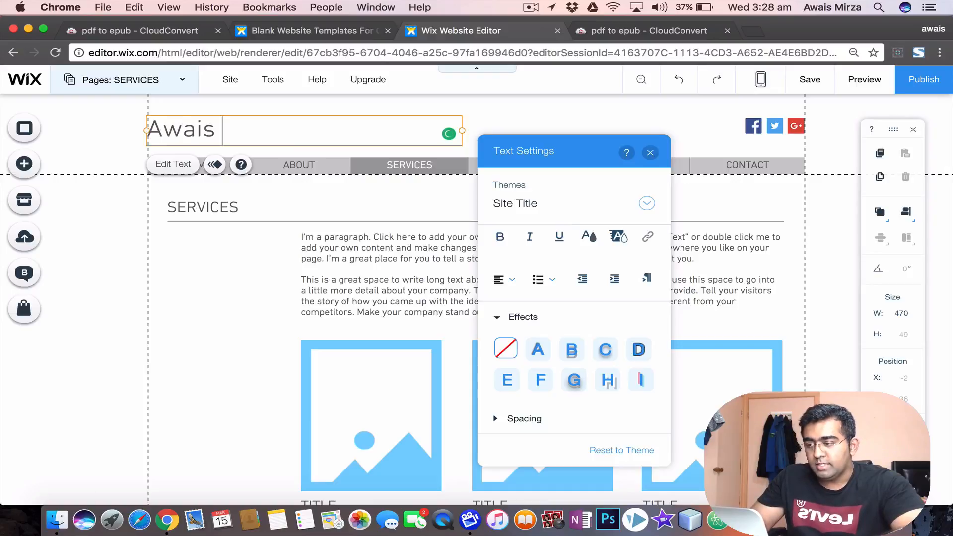
pyautogui.write(' irza')
pyautogui.press('BackSpace')
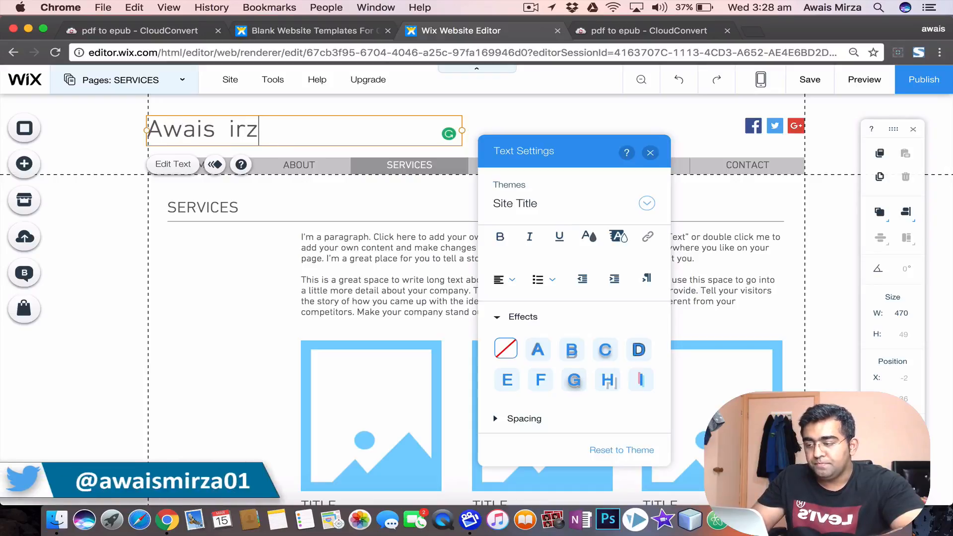
pyautogui.press('BackSpace')
pyautogui.press('BackSpace')
pyautogui.press('BackSpace')
pyautogui.write('mir')
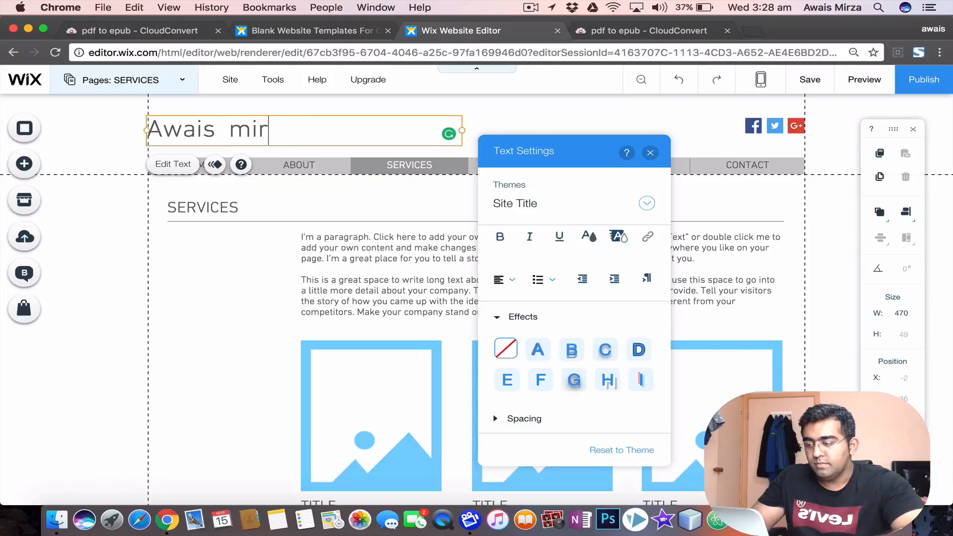
pyautogui.write('za')
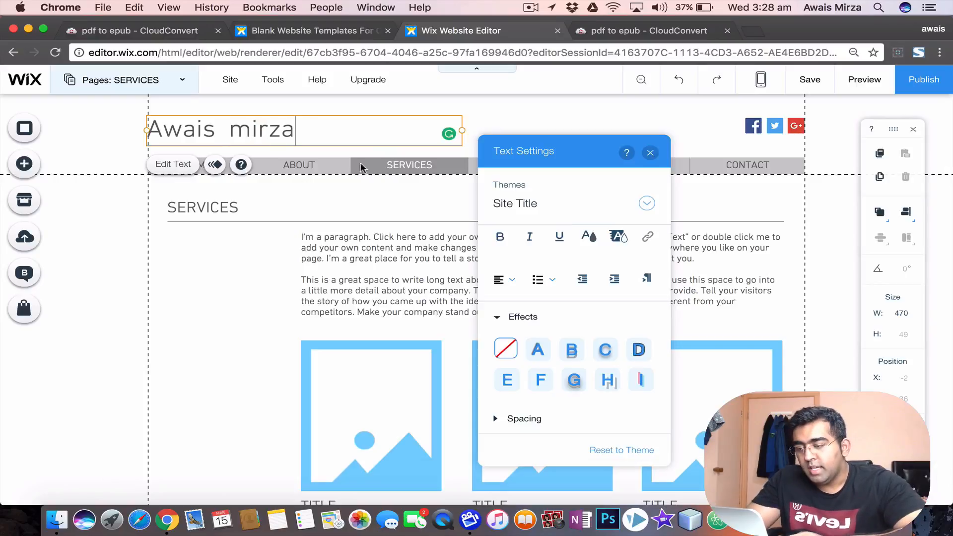
pyautogui.press('Return')
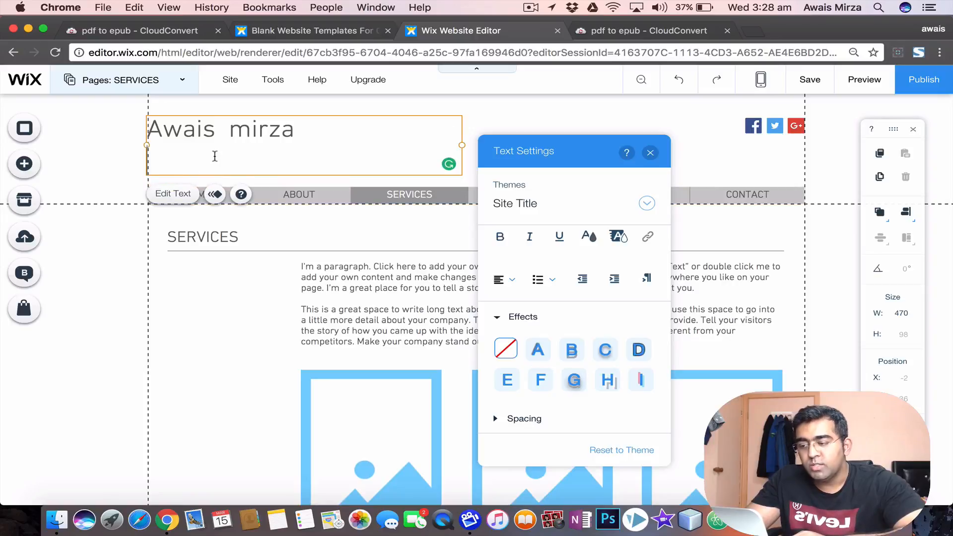
pyautogui.press('BackSpace')
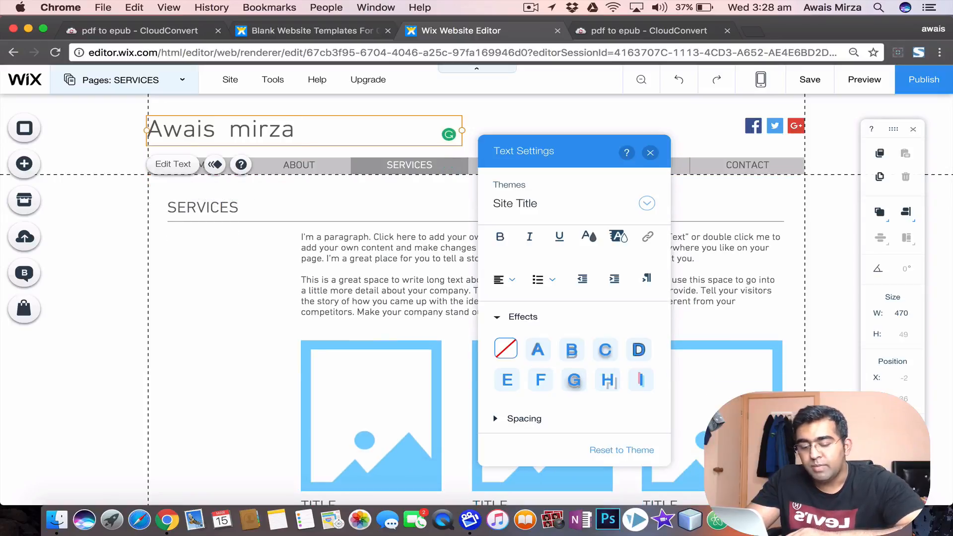
pyautogui.click(186, 259)
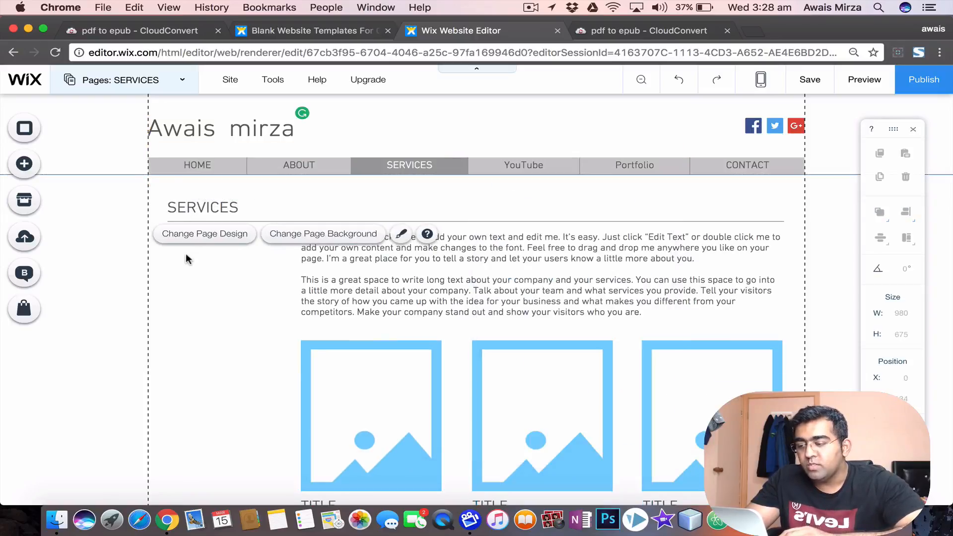
# Step: Widen the site title's text box to about 796 px and move it slightly inward to about X 21
pyautogui.click(236, 135)
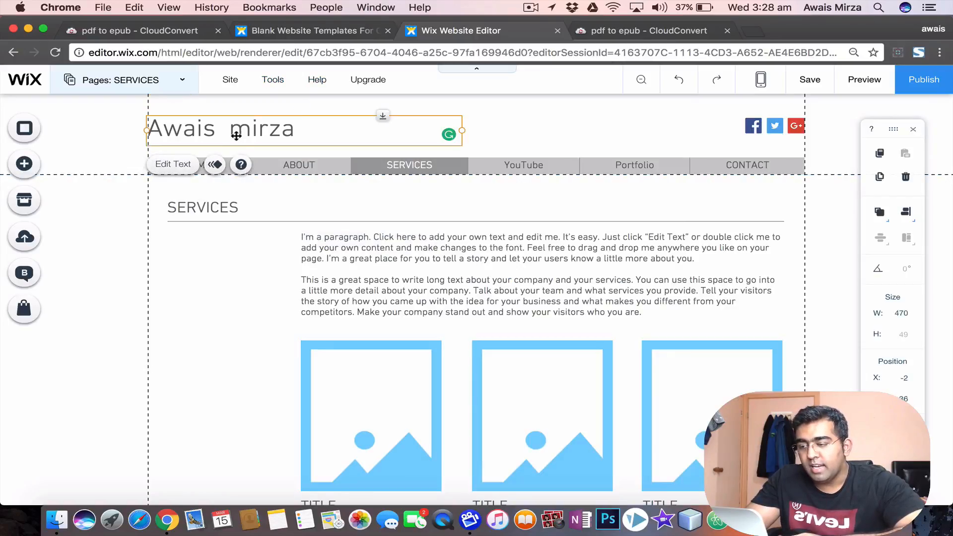
pyautogui.moveTo(463, 135); pyautogui.dragTo(681, 122)
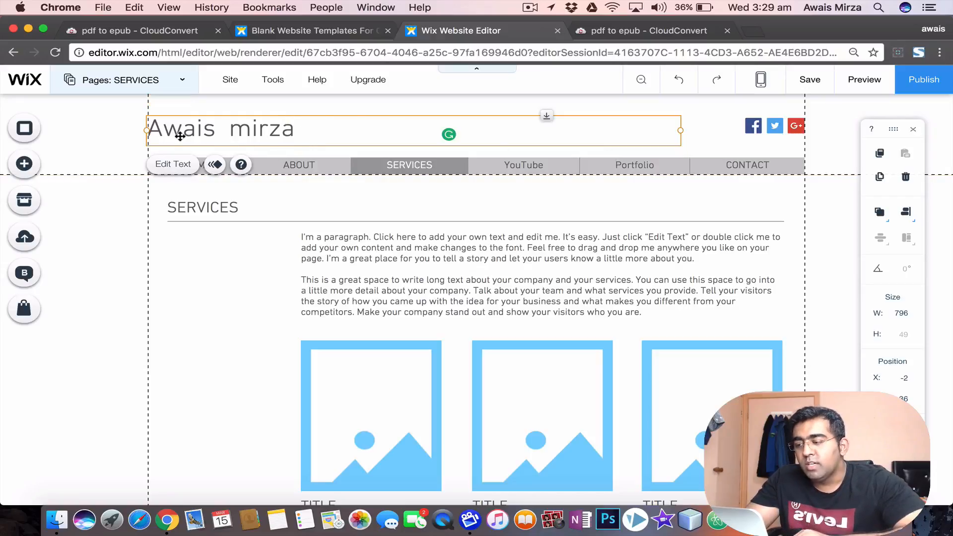
pyautogui.moveTo(187, 128); pyautogui.dragTo(206, 132)
pyautogui.click(263, 112)
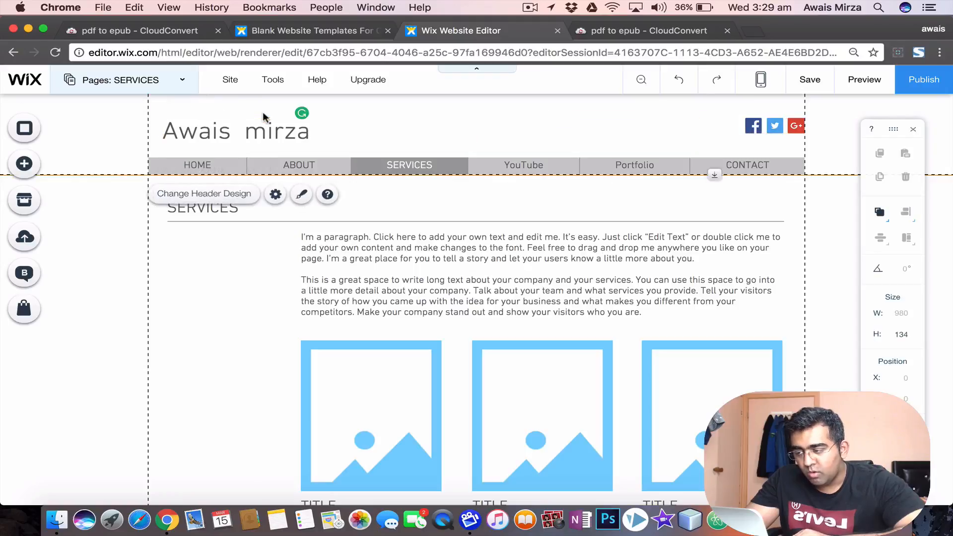
# Step: Narrow the site title's text box to about 248 px wide so it fits around the text
pyautogui.click(295, 133)
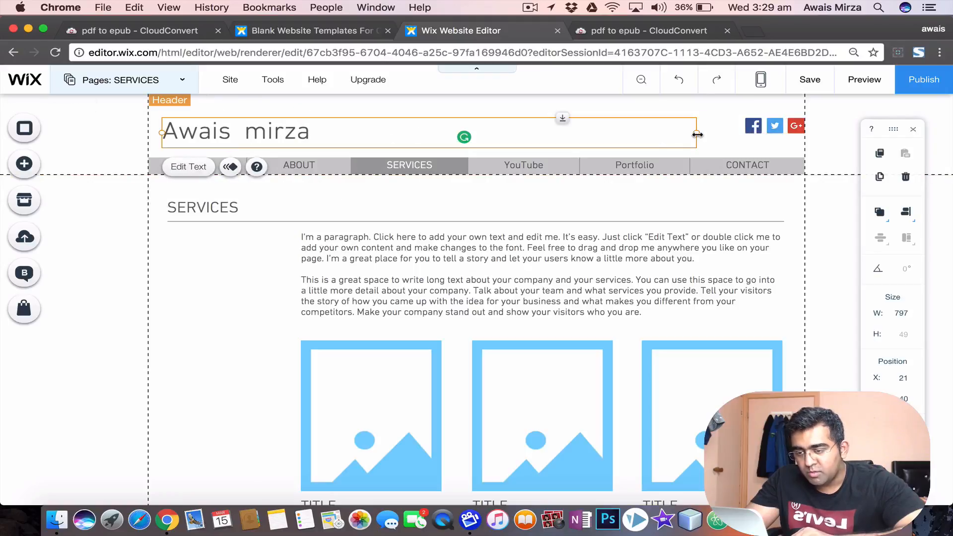
pyautogui.moveTo(697, 134); pyautogui.dragTo(329, 135)
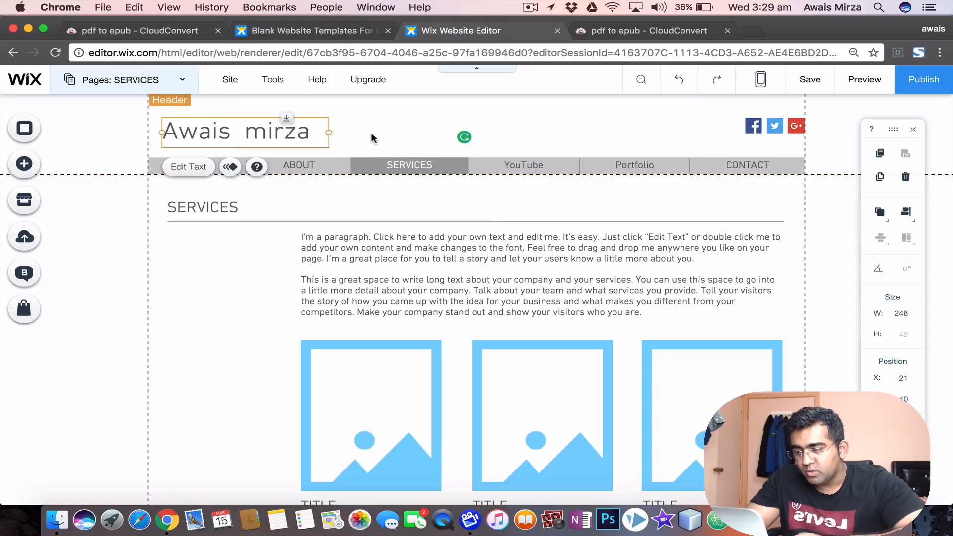
pyautogui.click(373, 139)
pyautogui.click(182, 185)
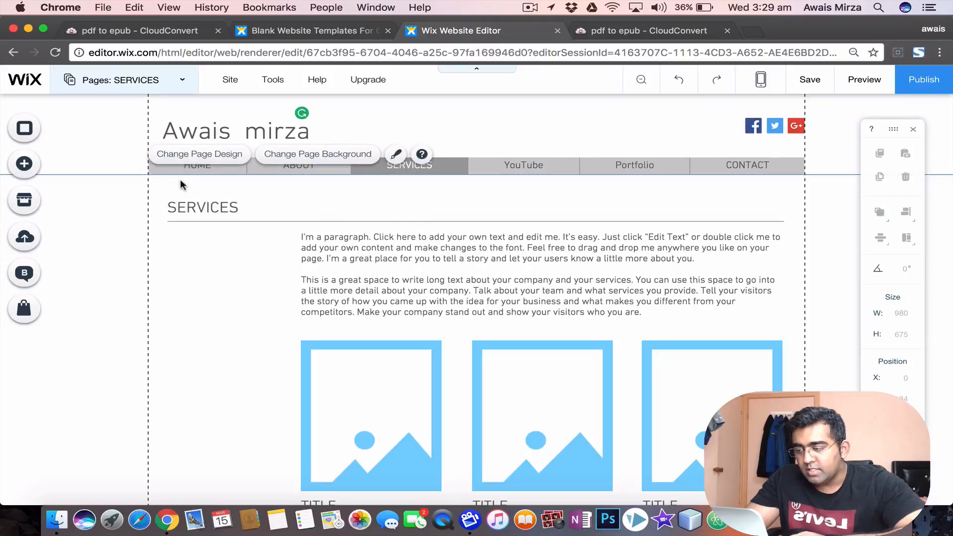
pyautogui.click(298, 263)
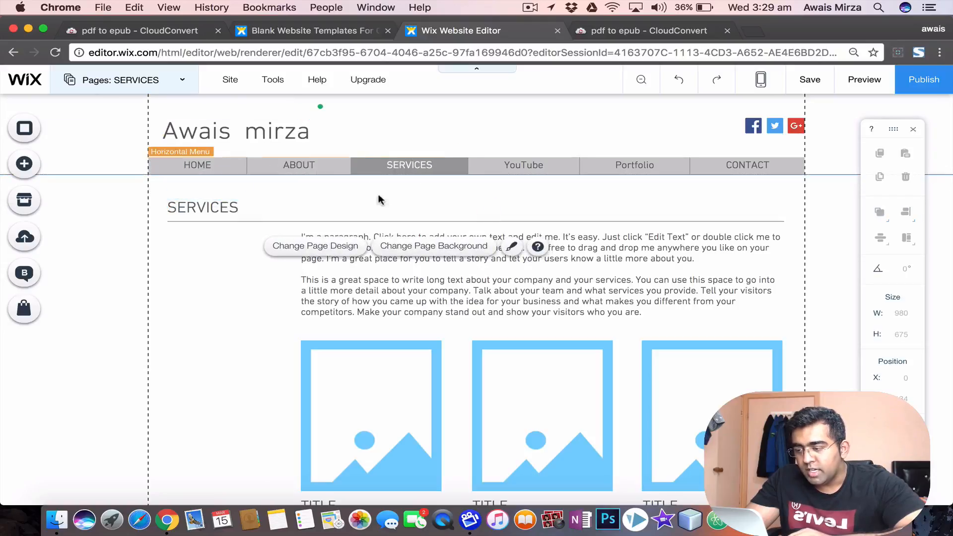
# Step: Switch to editing the HOME page and look over its layout down to the footer
pyautogui.click(203, 165)
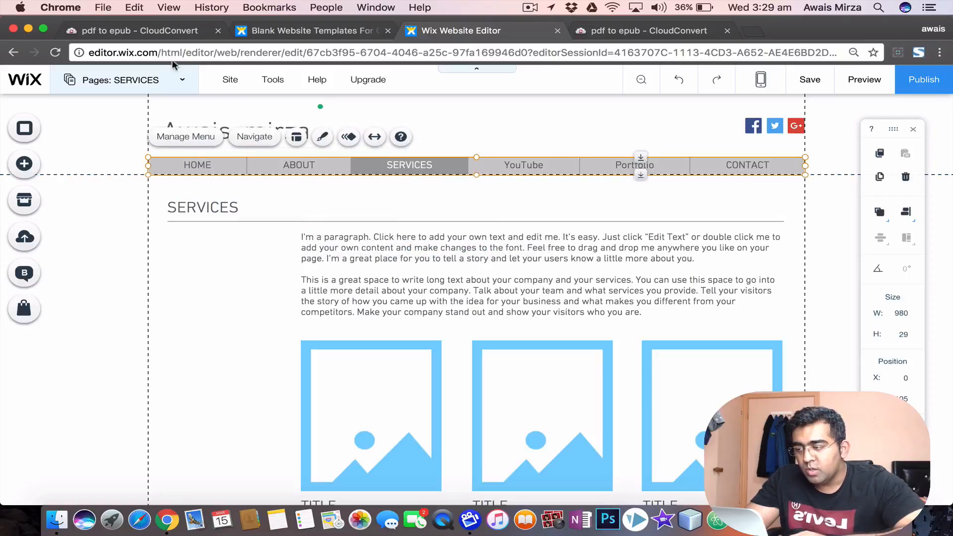
pyautogui.click(183, 81)
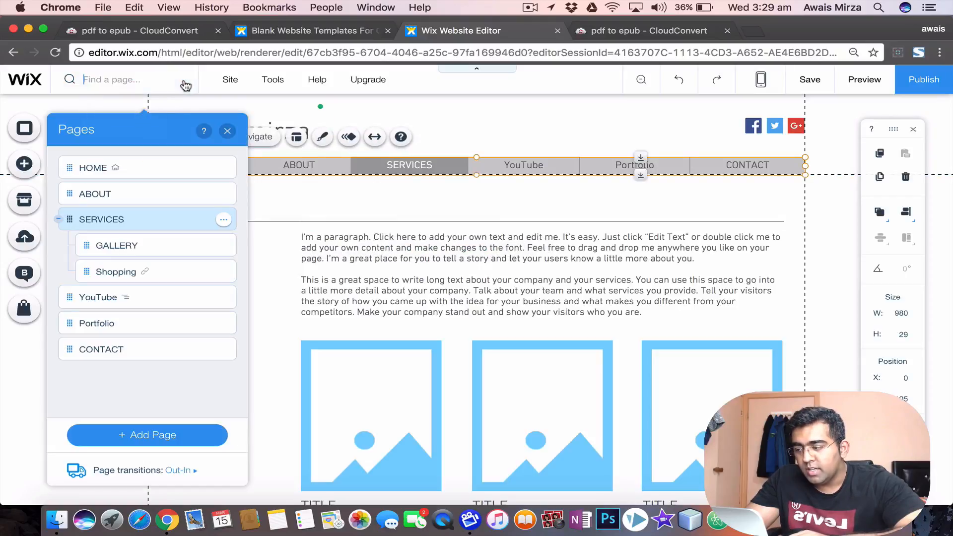
pyautogui.click(142, 167)
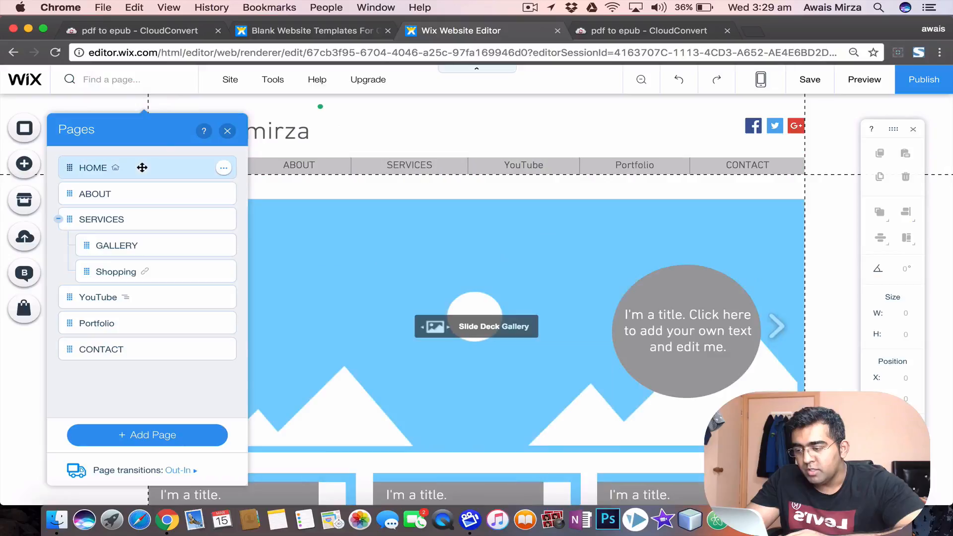
pyautogui.click(514, 134)
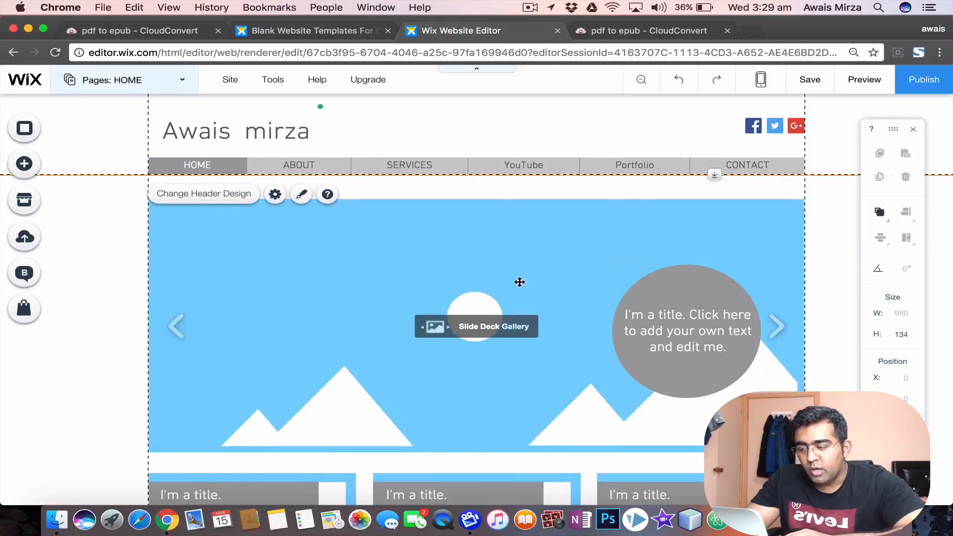
pyautogui.scroll(-4, 524, 363)
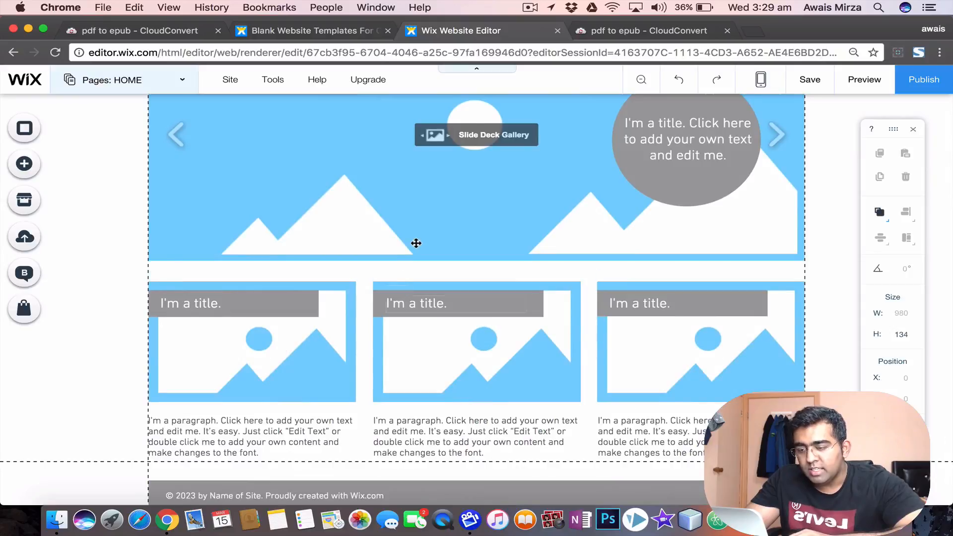
pyautogui.scroll(4, 417, 245)
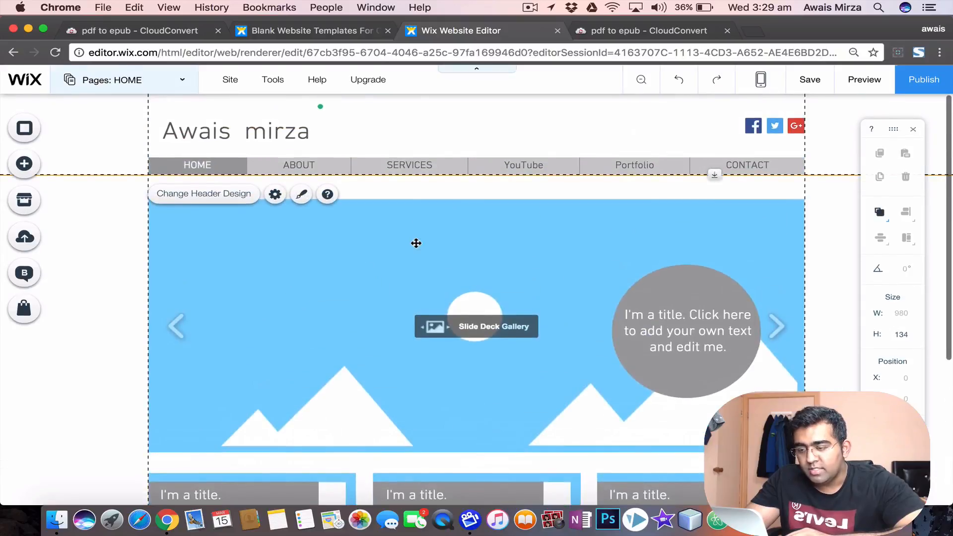
# Step: Open the page background settings and browse the preset backgrounds
pyautogui.click(24, 132)
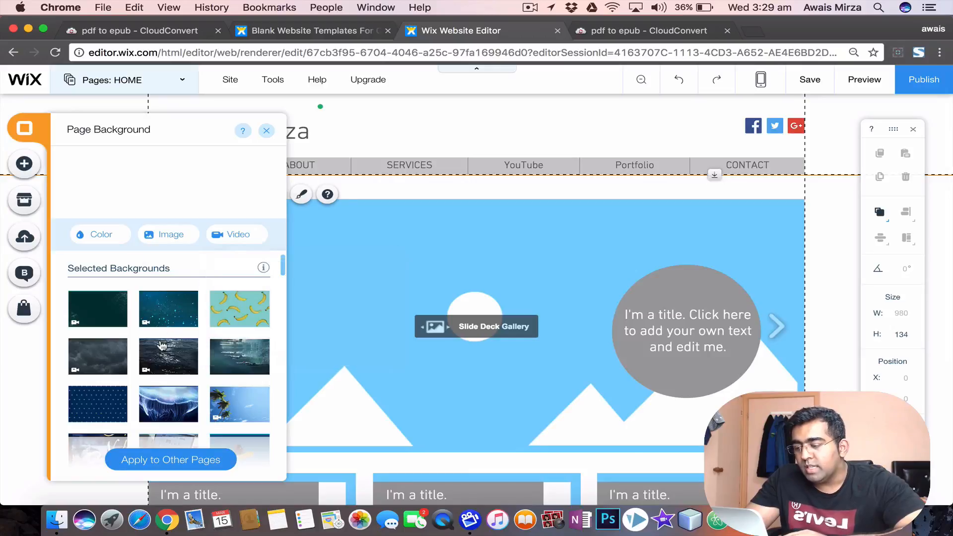
pyautogui.scroll(-5, 162, 346)
pyautogui.scroll(-5, 162, 344)
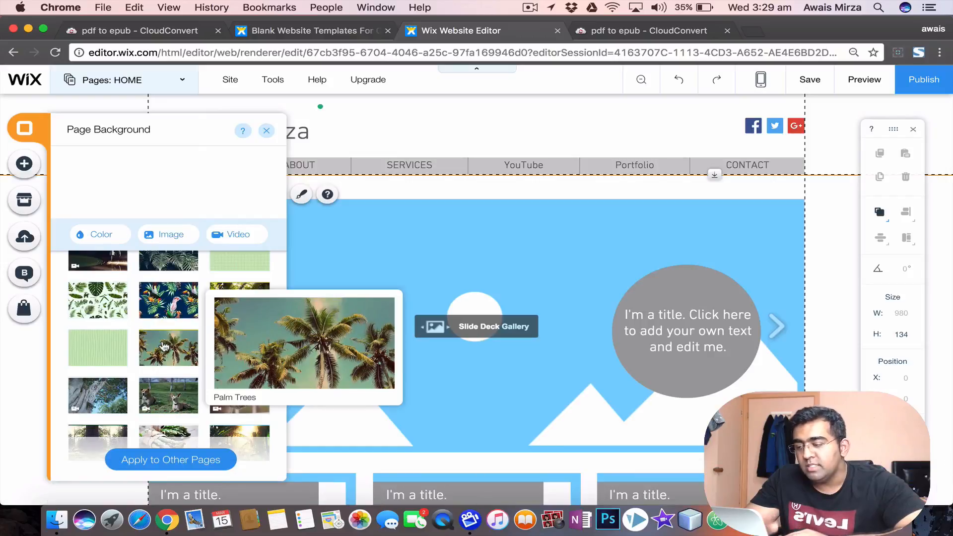
# Step: Open the background image chooser and examine its Social Images sources and the computer upload option without uploading anything
pyautogui.click(155, 229)
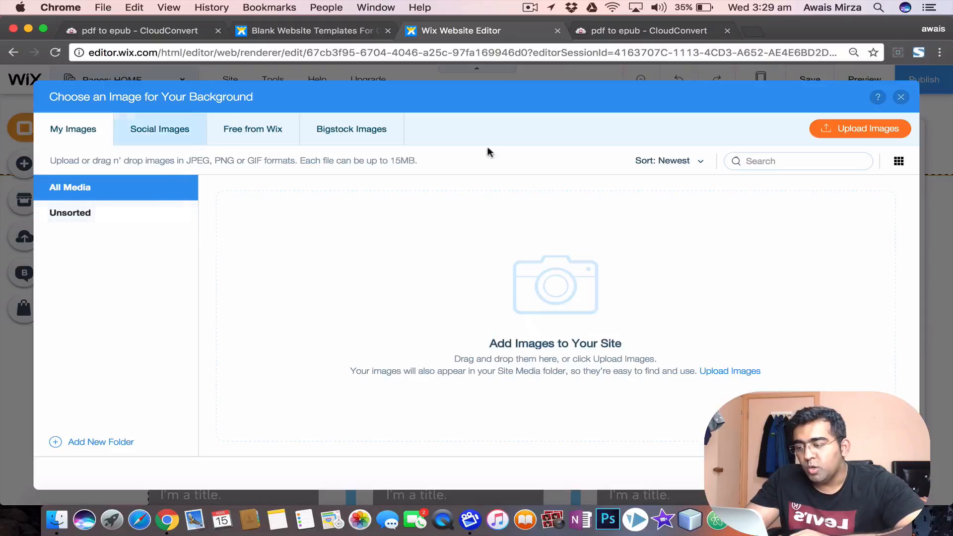
pyautogui.click(182, 142)
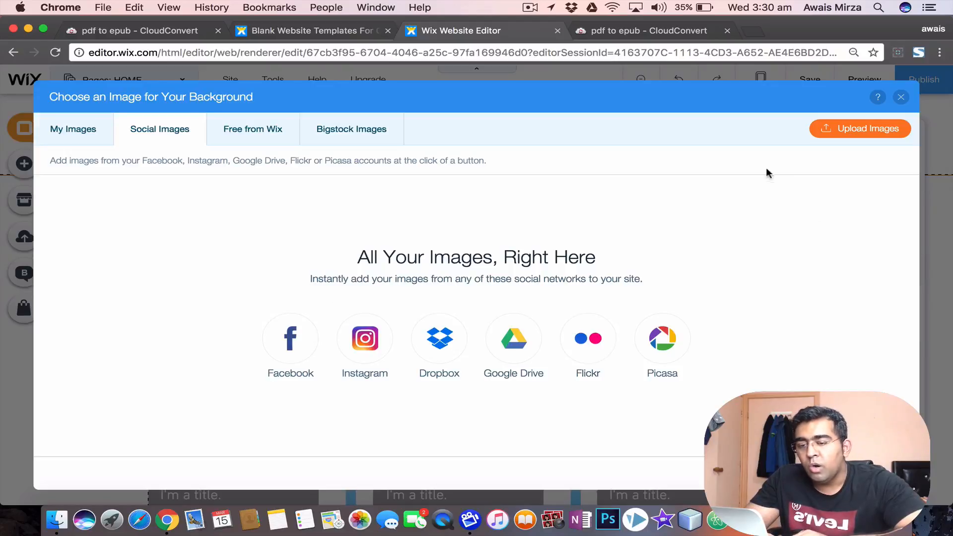
pyautogui.click(872, 129)
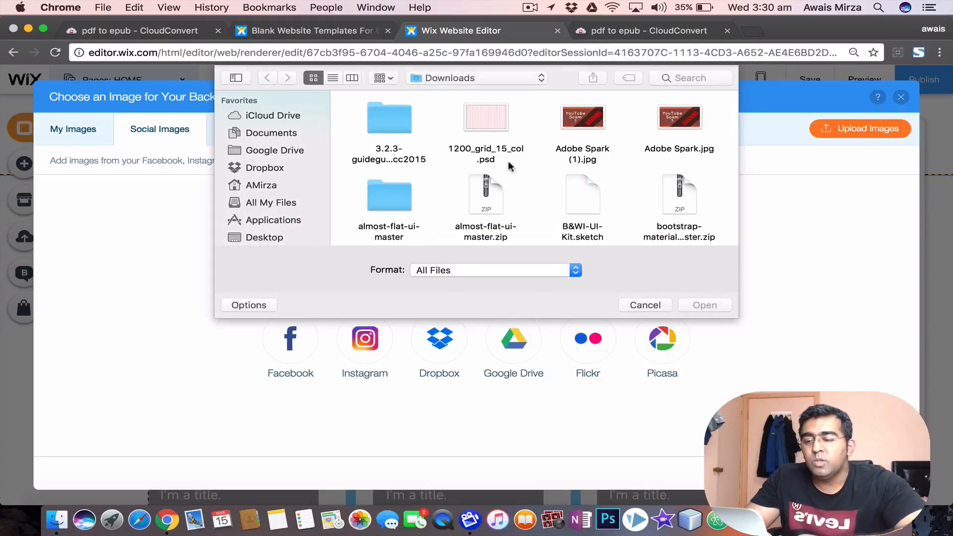
pyautogui.click(634, 303)
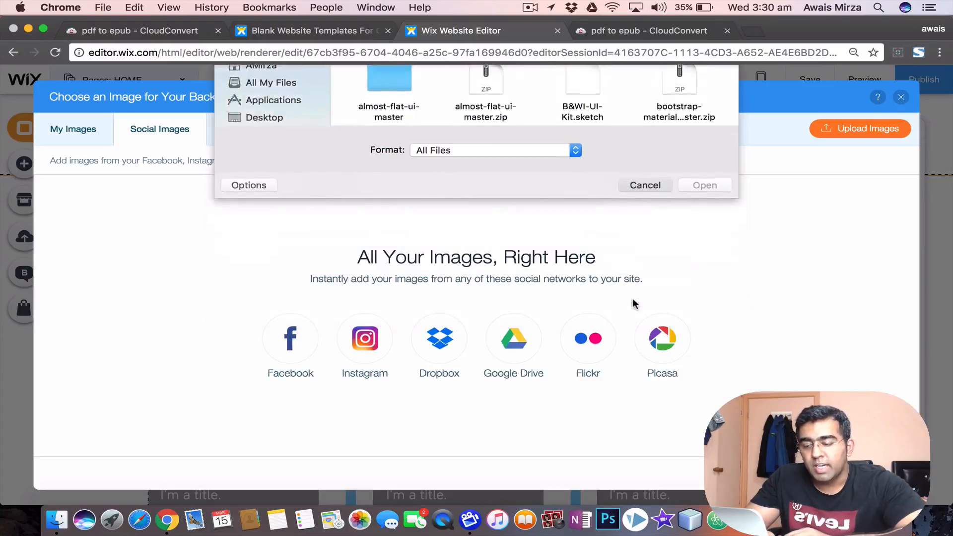
# Step: Set the page background to the photo of a smiling man in a blue shirt from the free Wix People images
pyautogui.click(245, 144)
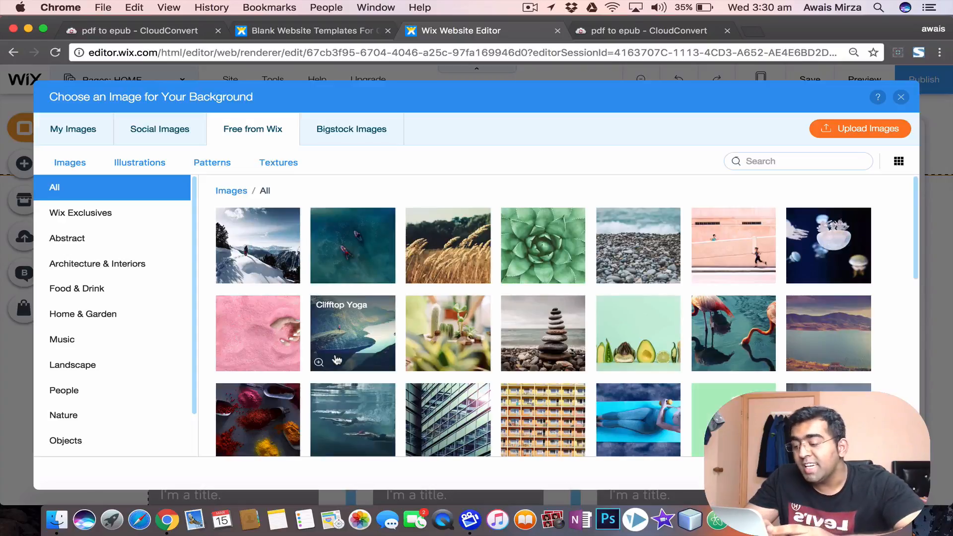
pyautogui.scroll(-2, 128, 388)
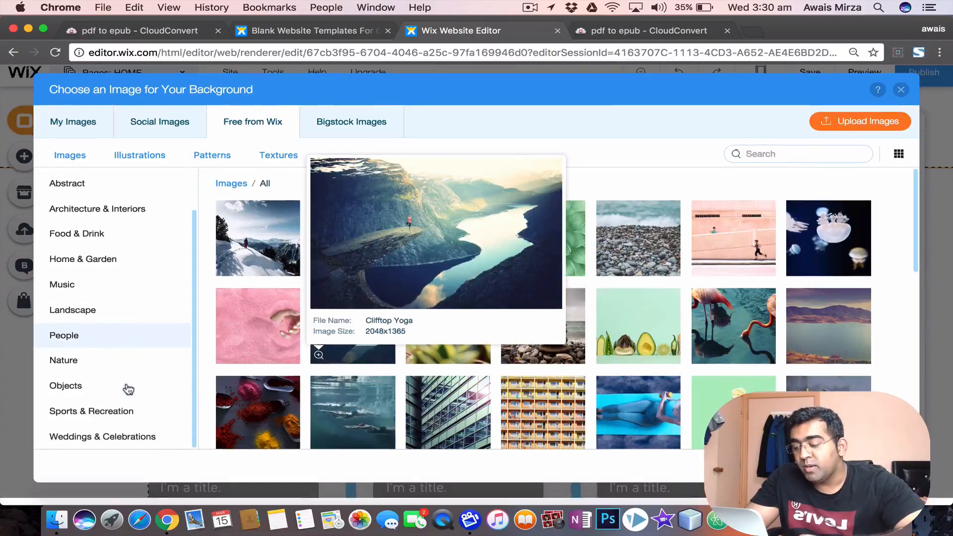
pyautogui.click(80, 350)
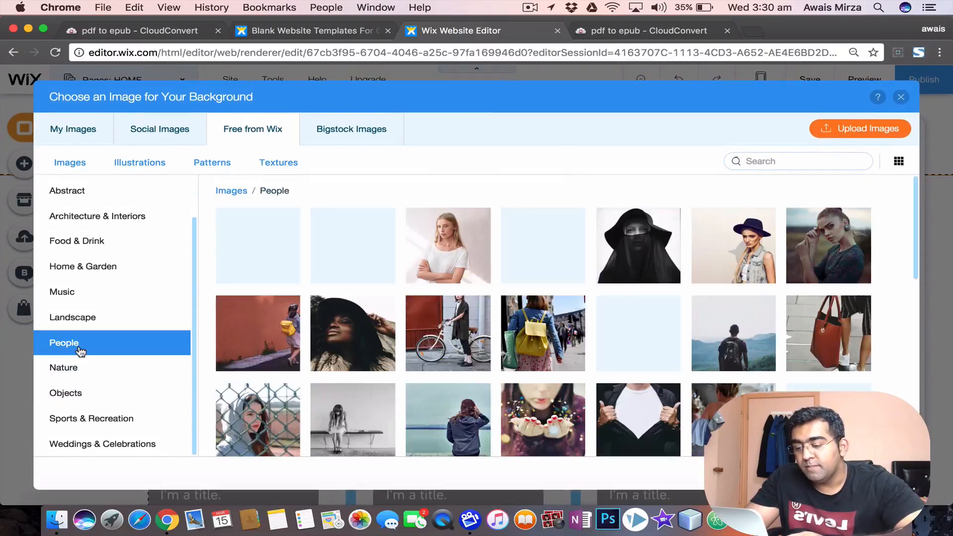
pyautogui.scroll(-10, 493, 354)
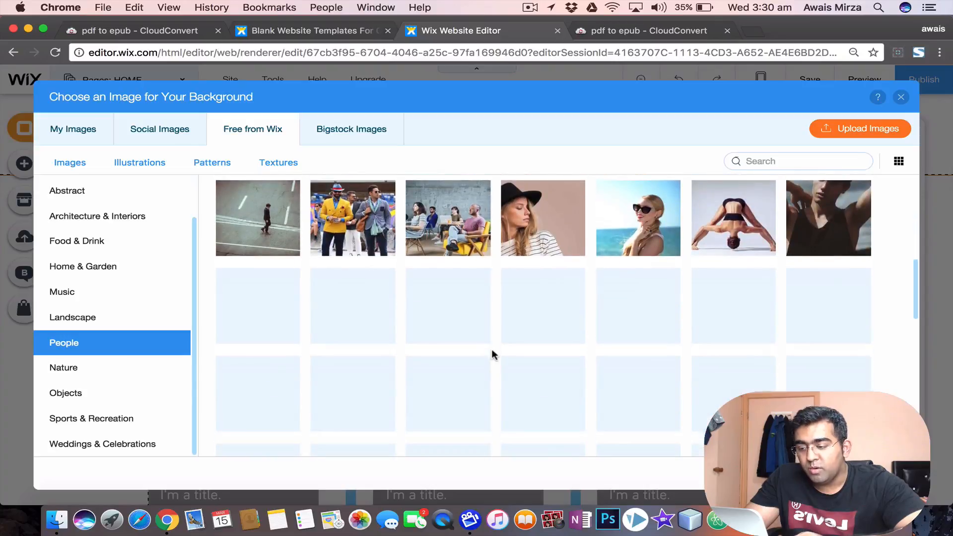
pyautogui.scroll(-3, 492, 350)
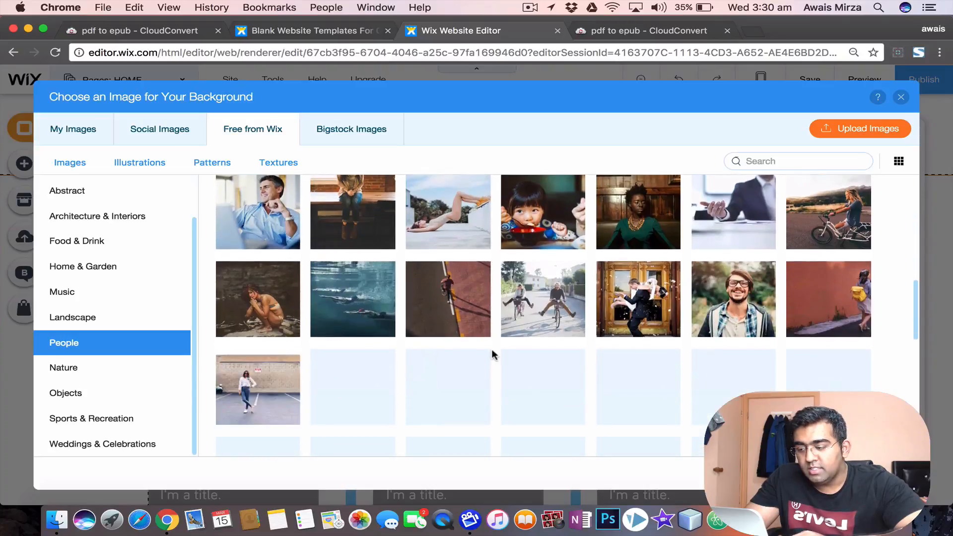
pyautogui.scroll(2, 491, 350)
pyautogui.click(286, 295)
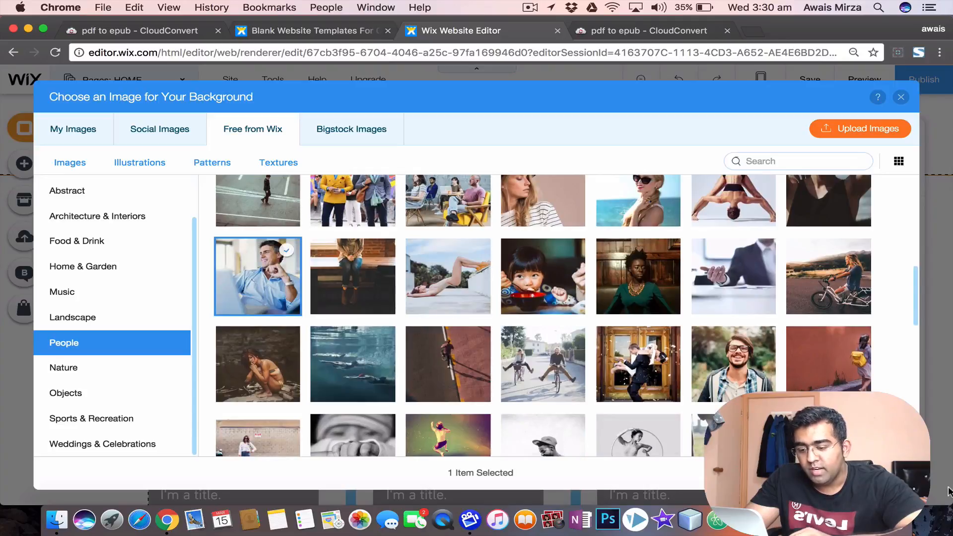
pyautogui.click(860, 472)
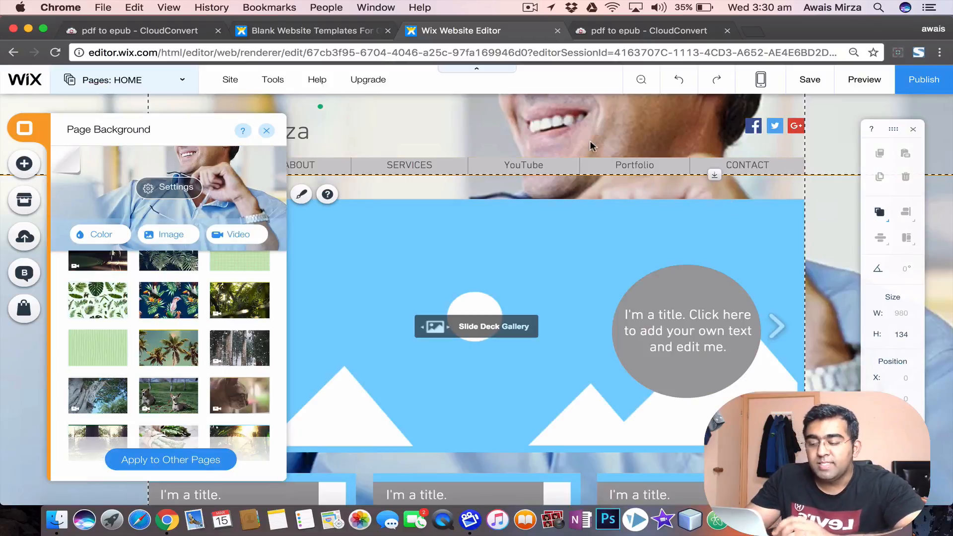
# Step: Browse the free Wix background image categories and apply the White Washed wood texture from Textures as the page background
pyautogui.click(174, 235)
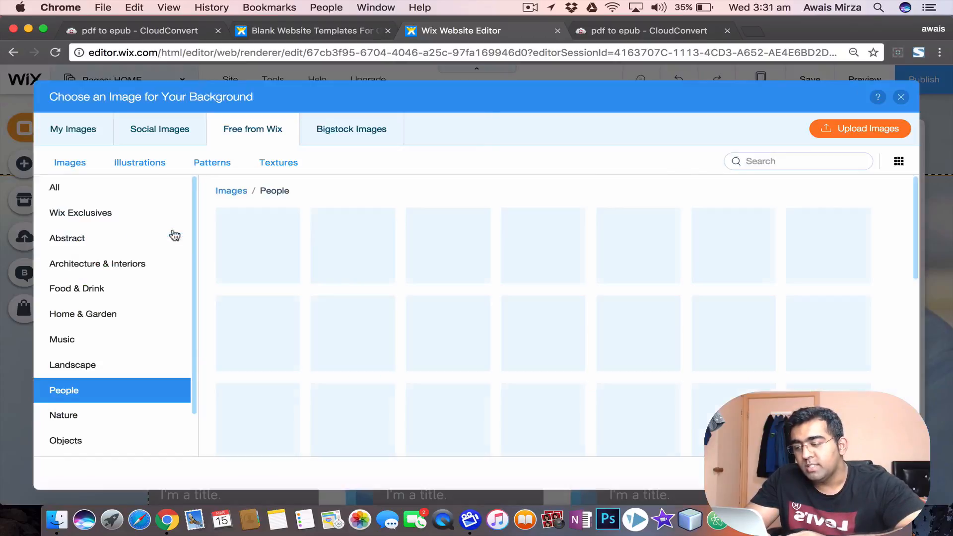
pyautogui.click(175, 238)
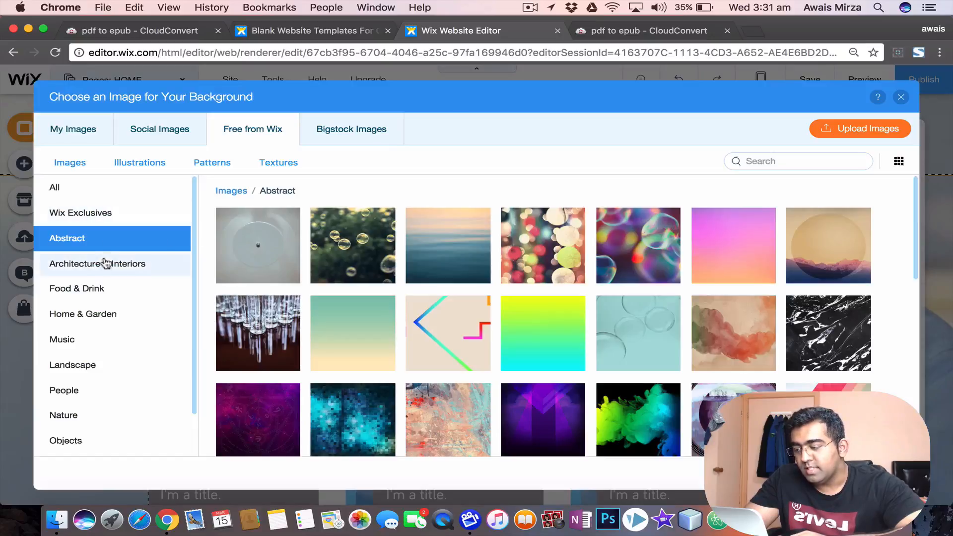
pyautogui.scroll(-2, 93, 300)
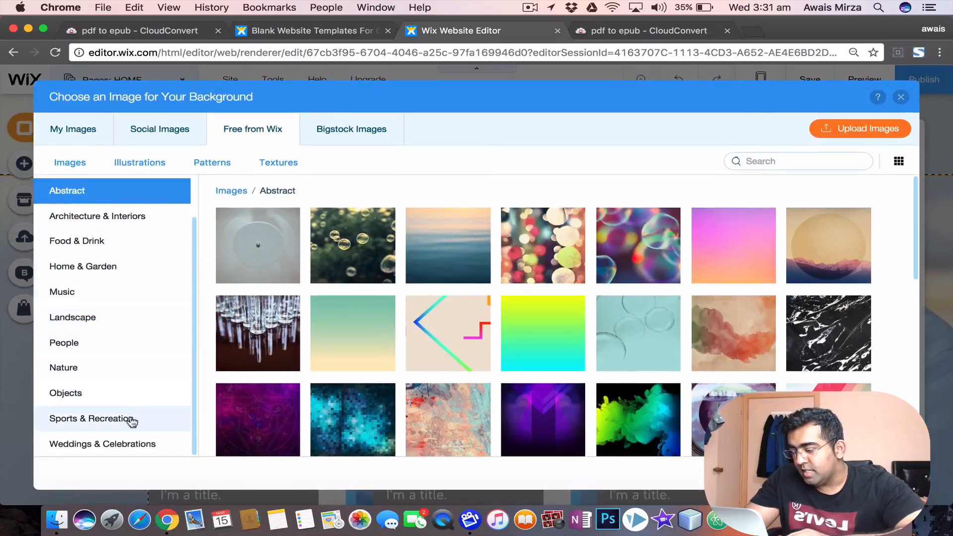
pyautogui.click(105, 226)
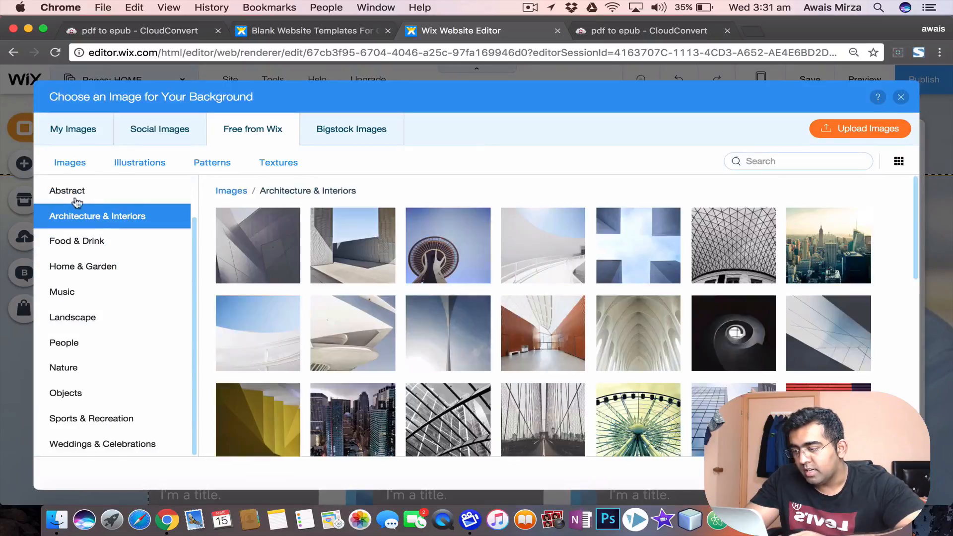
pyautogui.click(137, 171)
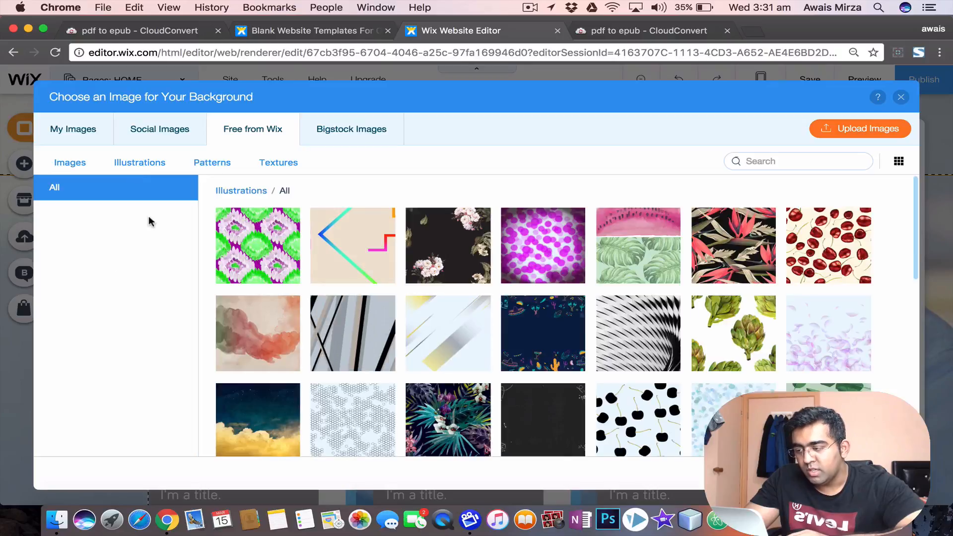
pyautogui.click(70, 167)
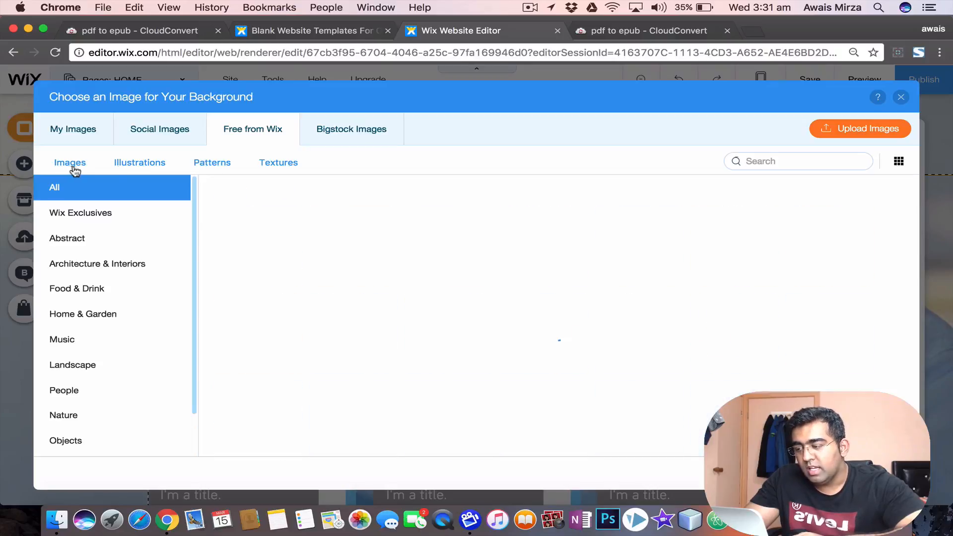
pyautogui.click(289, 171)
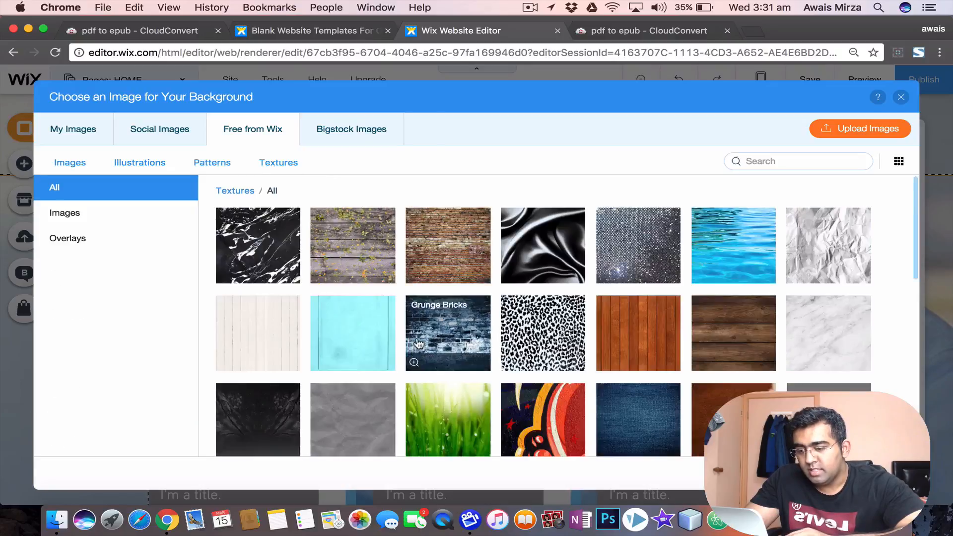
pyautogui.scroll(-3, 417, 343)
pyautogui.click(275, 237)
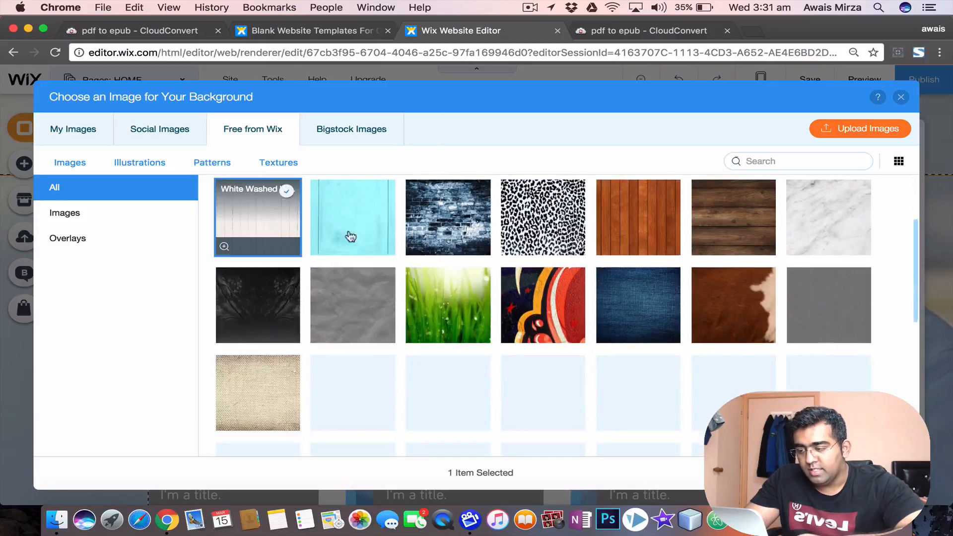
pyautogui.click(859, 474)
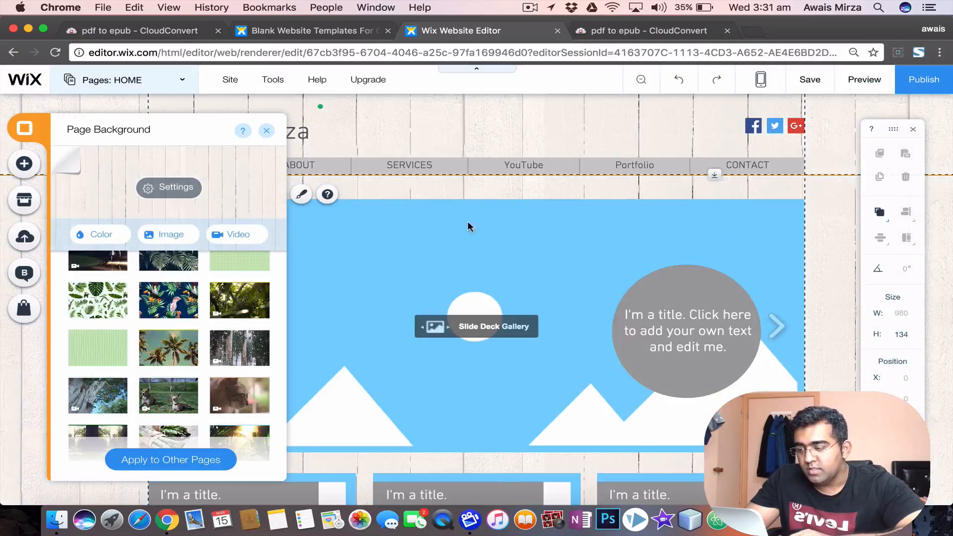
# Step: Set the HOME page background to the light teal site color #8DD1CA and close the background settings
pyautogui.click(96, 234)
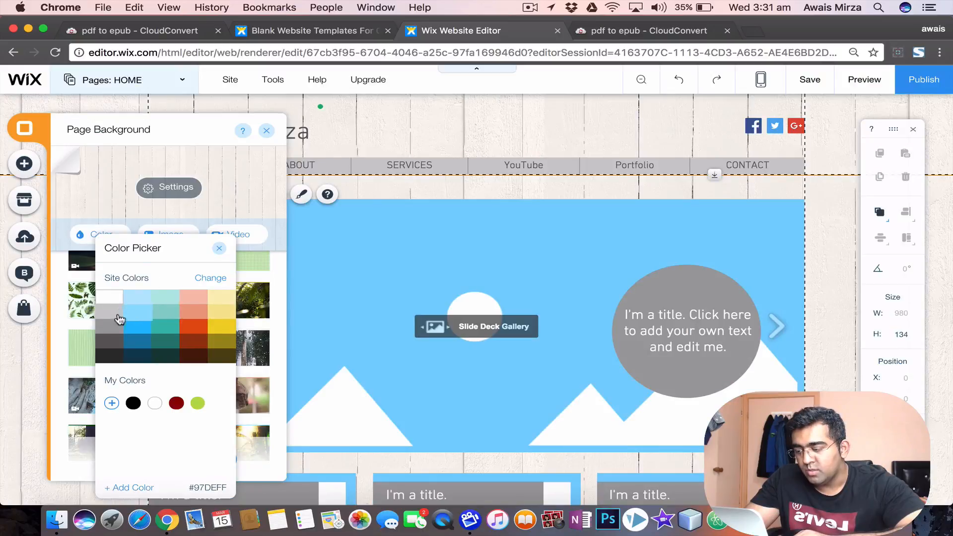
pyautogui.click(114, 320)
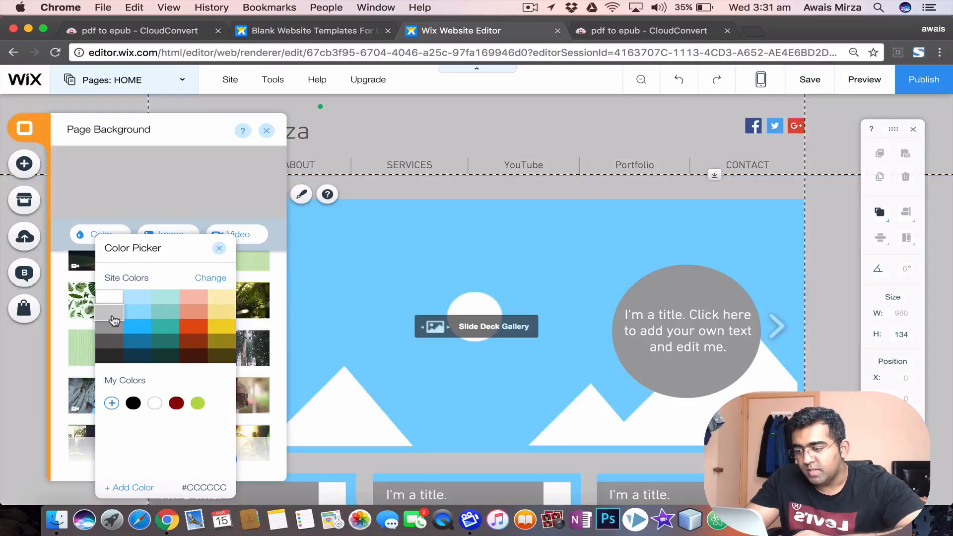
pyautogui.click(140, 310)
pyautogui.click(168, 321)
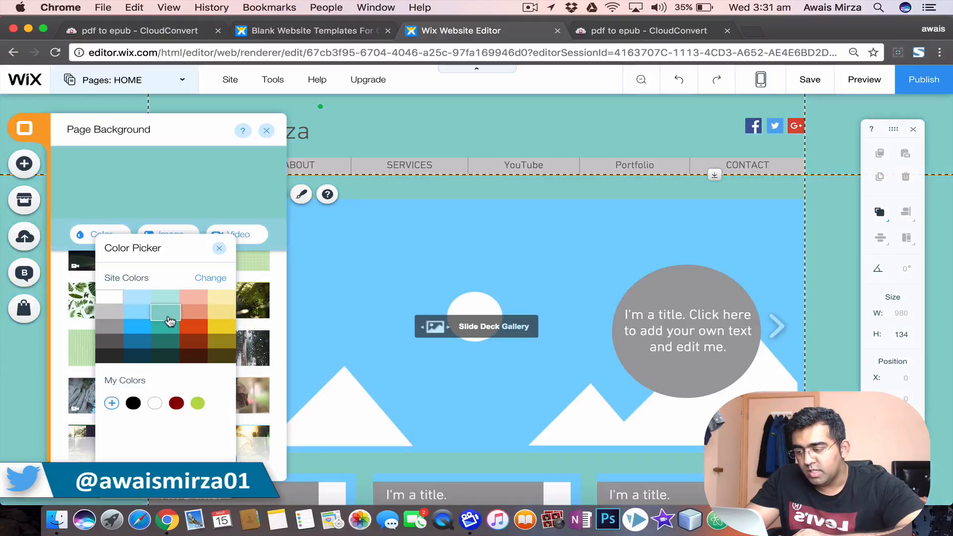
pyautogui.click(280, 419)
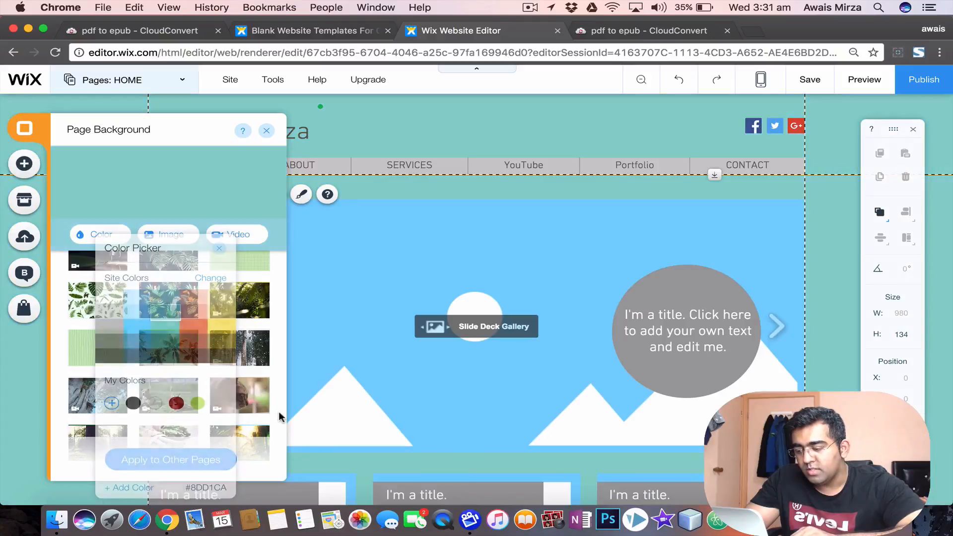
pyautogui.scroll(-10, 166, 422)
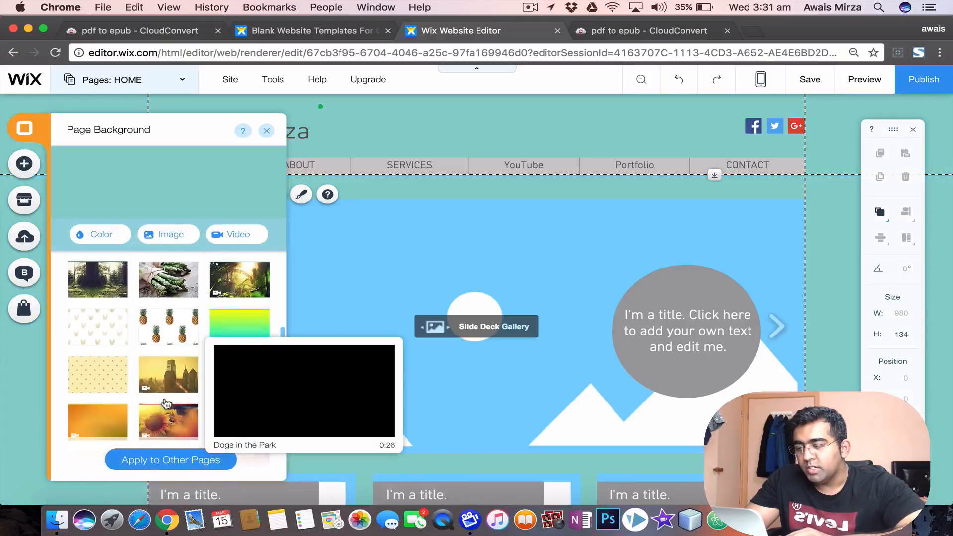
pyautogui.scroll(-1, 165, 400)
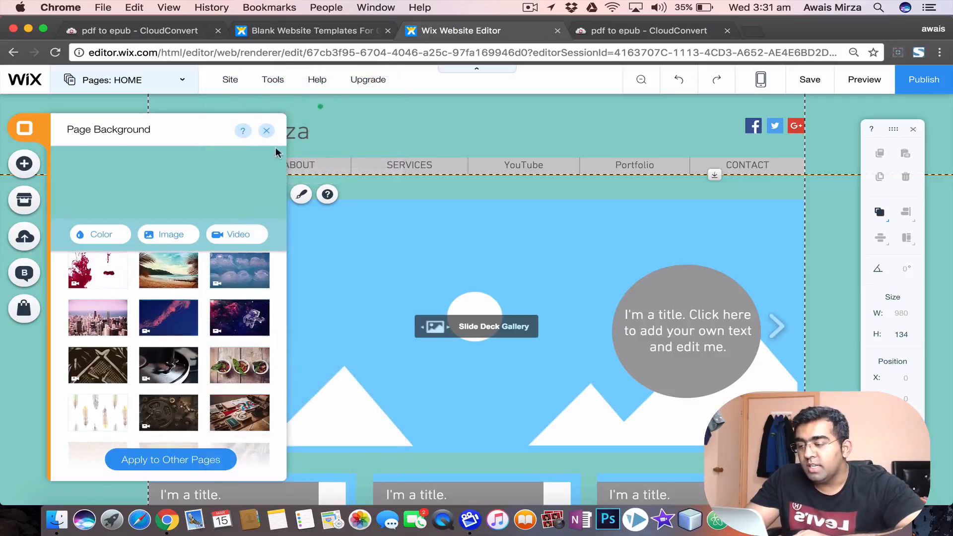
pyautogui.click(424, 106)
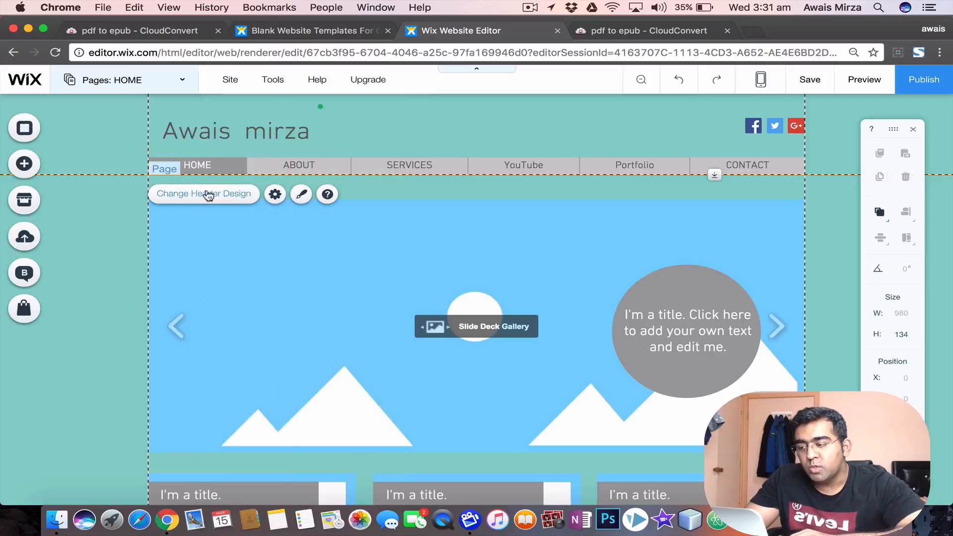
# Step: Examine the header menu's page list through its manage and navigate options, leaving the pages as they are
pyautogui.click(288, 167)
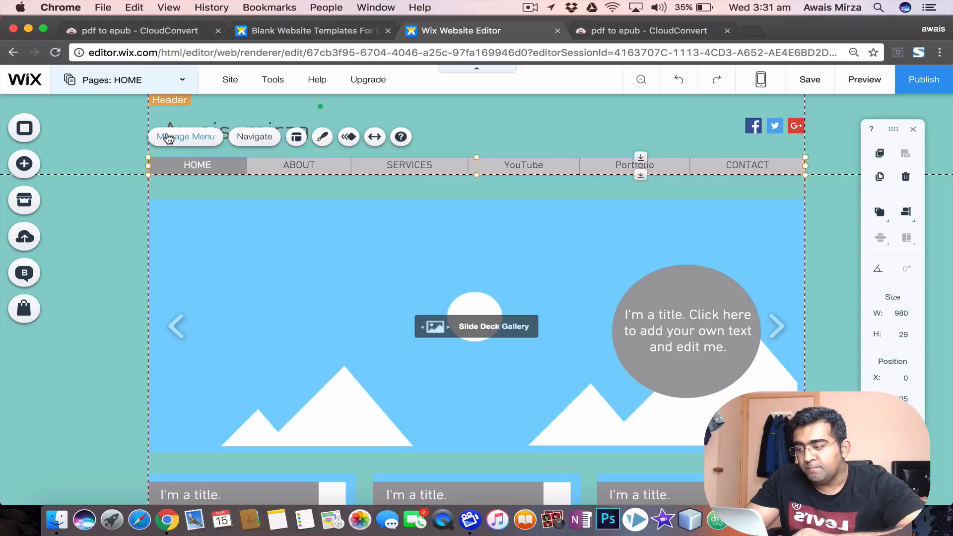
pyautogui.click(207, 142)
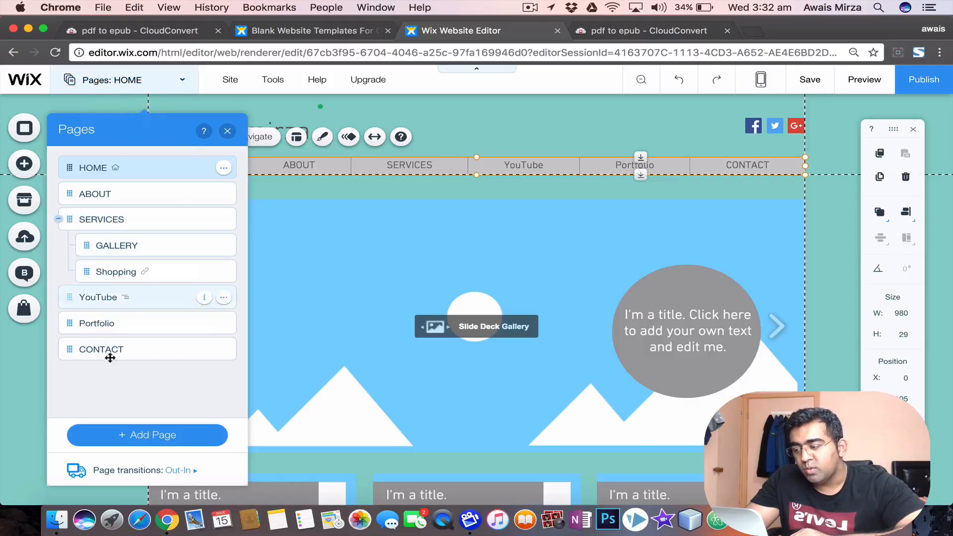
pyautogui.click(228, 131)
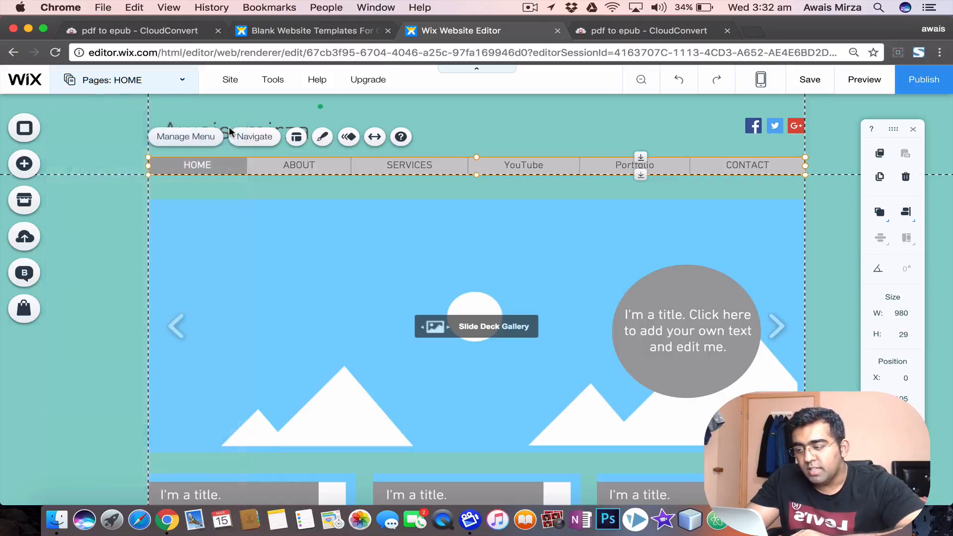
pyautogui.click(263, 140)
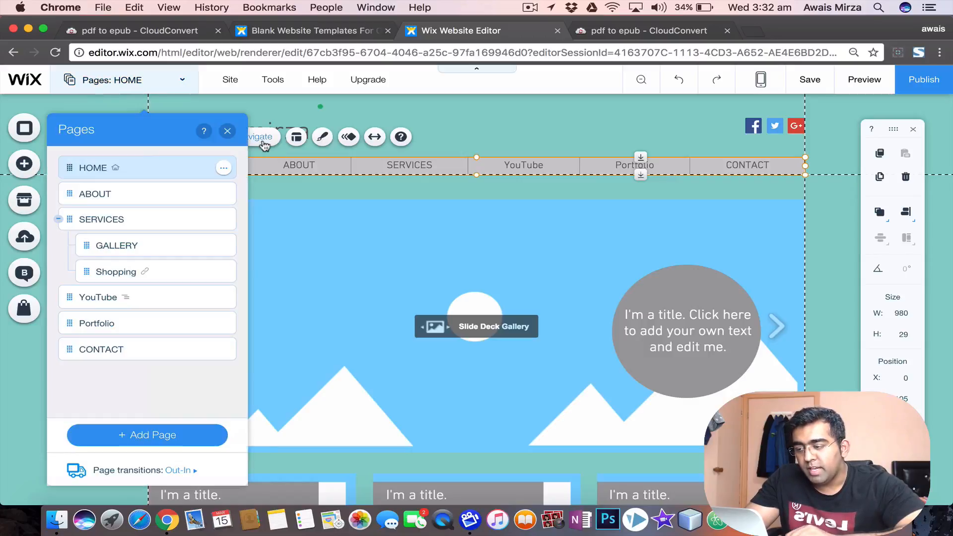
pyautogui.click(227, 131)
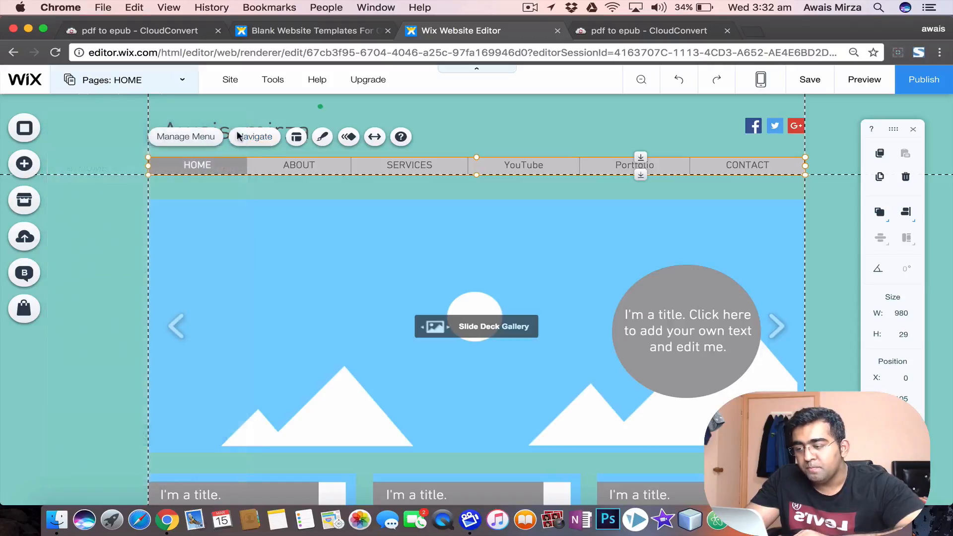
# Step: Open the horizontal menu's layout settings, try displaying the tabs in reverse order, and restore the original 1-2-3 order
pyautogui.click(299, 140)
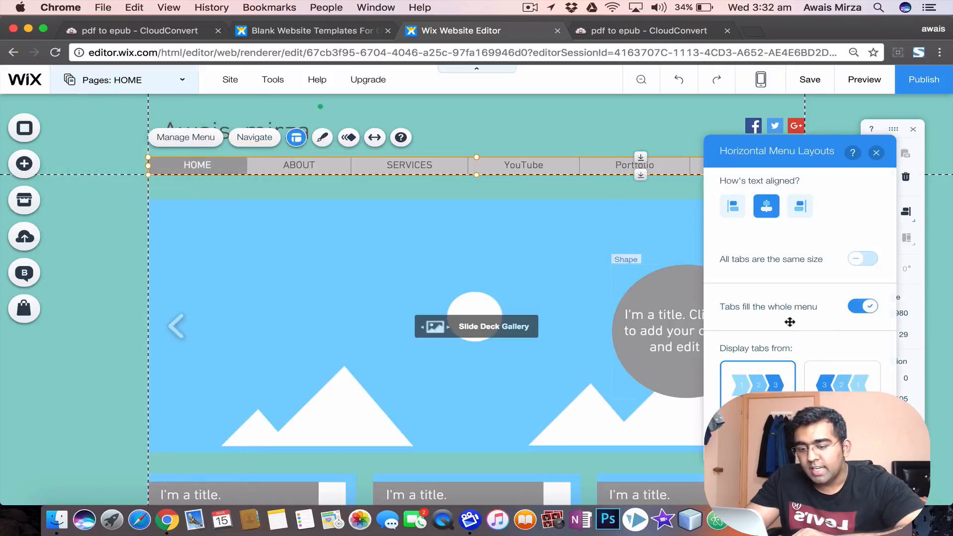
pyautogui.click(860, 385)
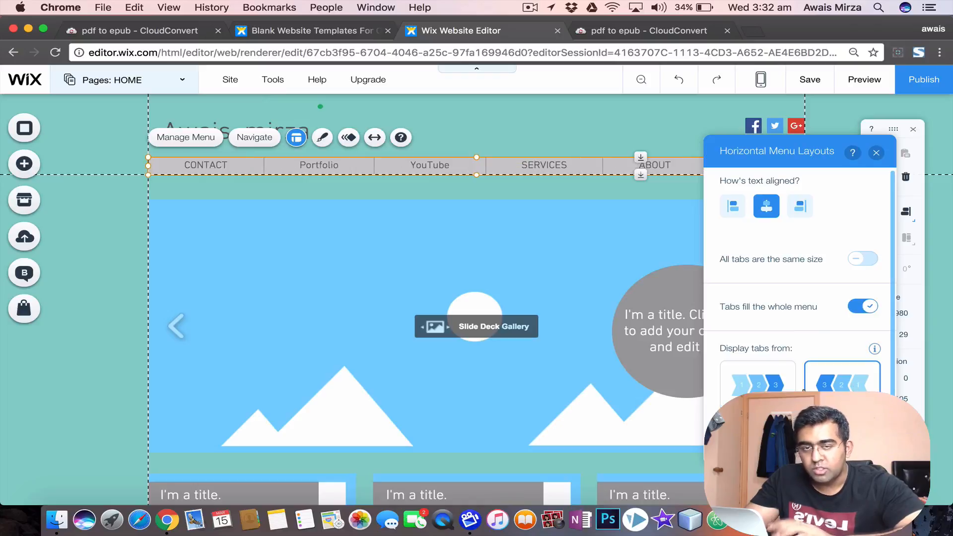
pyautogui.click(767, 390)
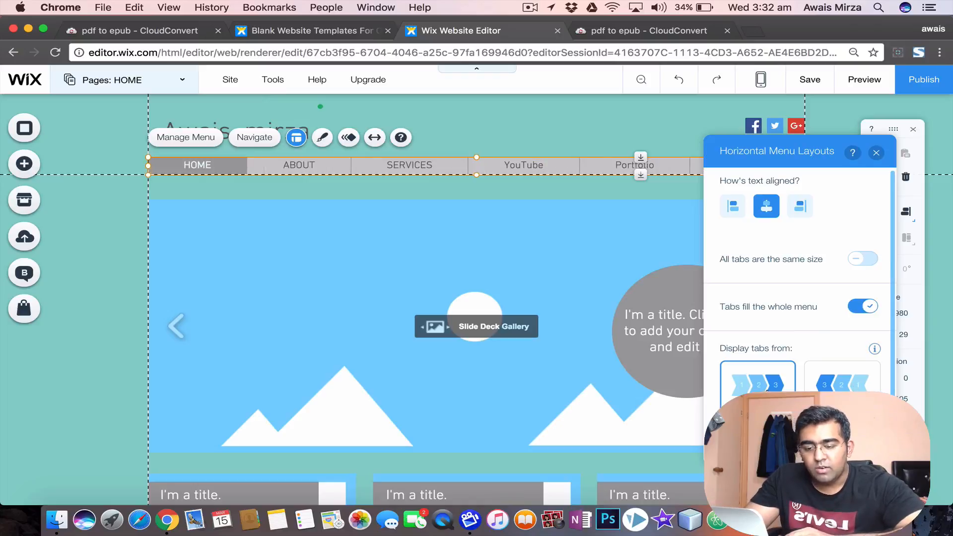
pyautogui.scroll(-2, 767, 390)
pyautogui.scroll(2, 774, 340)
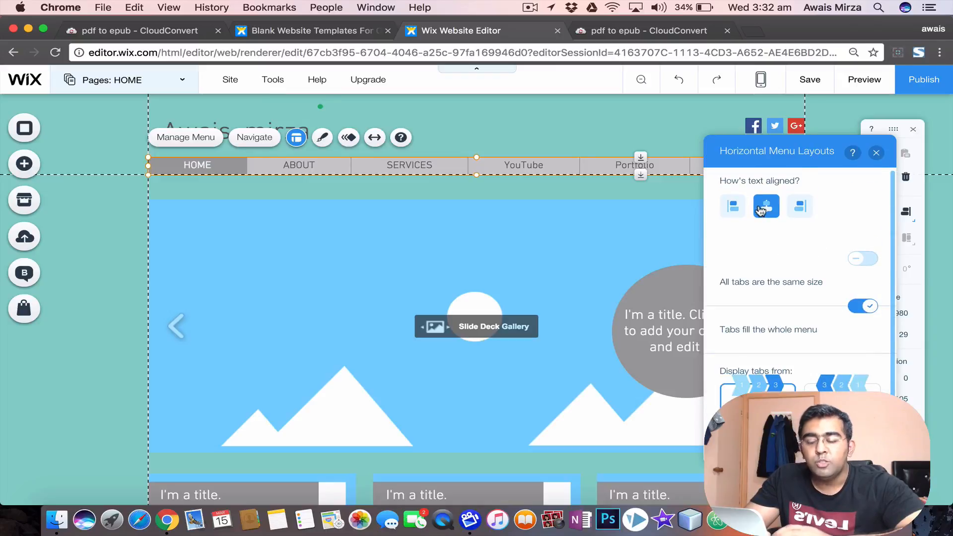
# Step: Try left and right alignment for the menu text, return it to centered, and make all tabs the same size
pyautogui.click(734, 210)
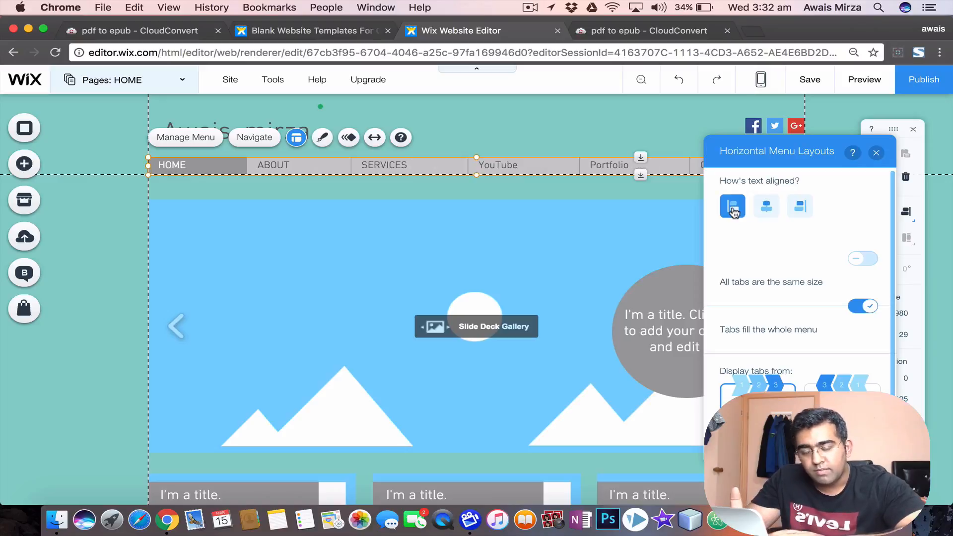
pyautogui.click(799, 213)
pyautogui.click(768, 213)
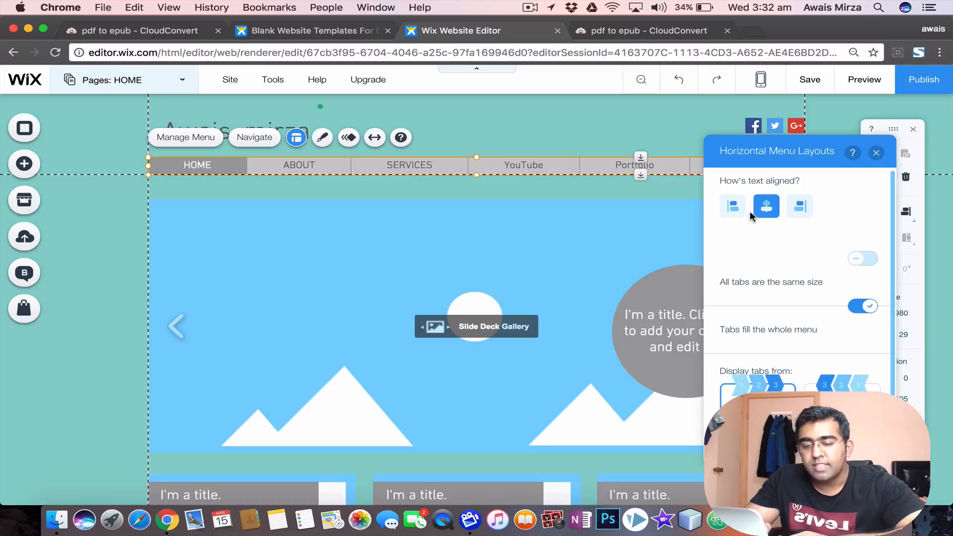
pyautogui.click(862, 261)
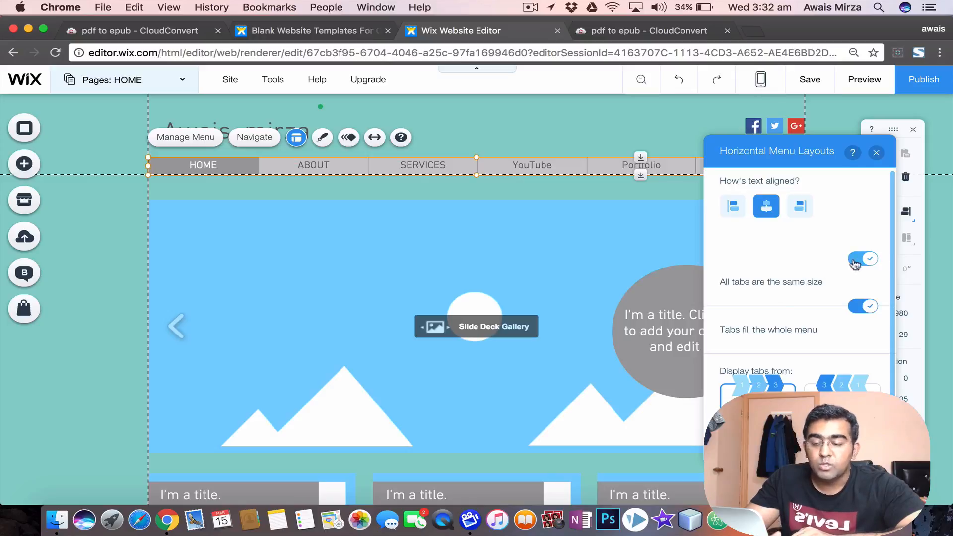
# Step: Reposition the horizontal menu's layout settings away from the header menu and close them
pyautogui.moveTo(796, 144); pyautogui.dragTo(723, 232)
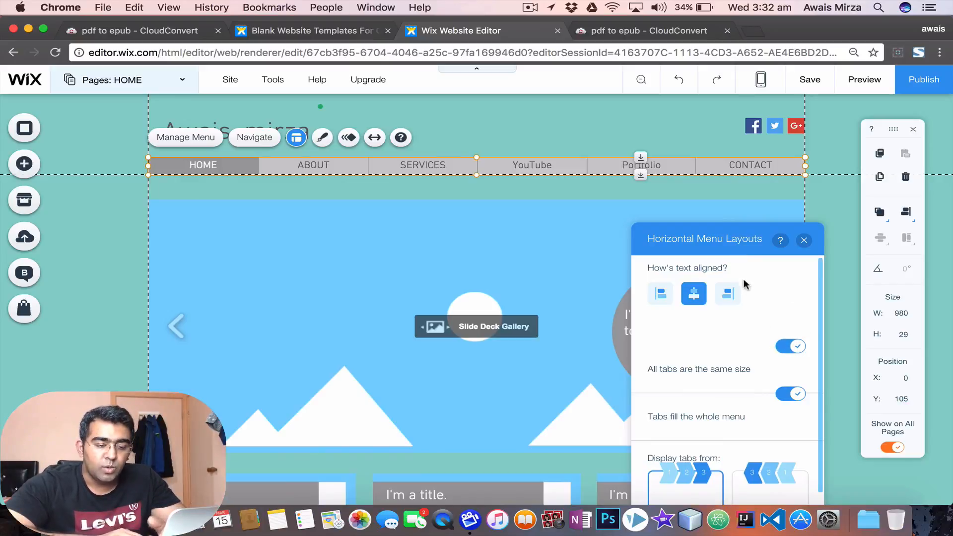
pyautogui.moveTo(730, 239); pyautogui.dragTo(735, 161)
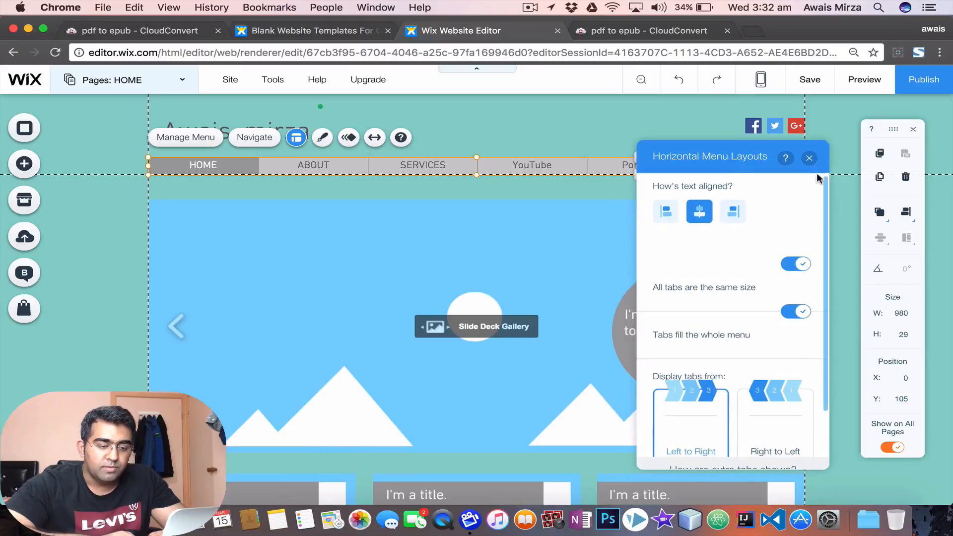
pyautogui.click(808, 161)
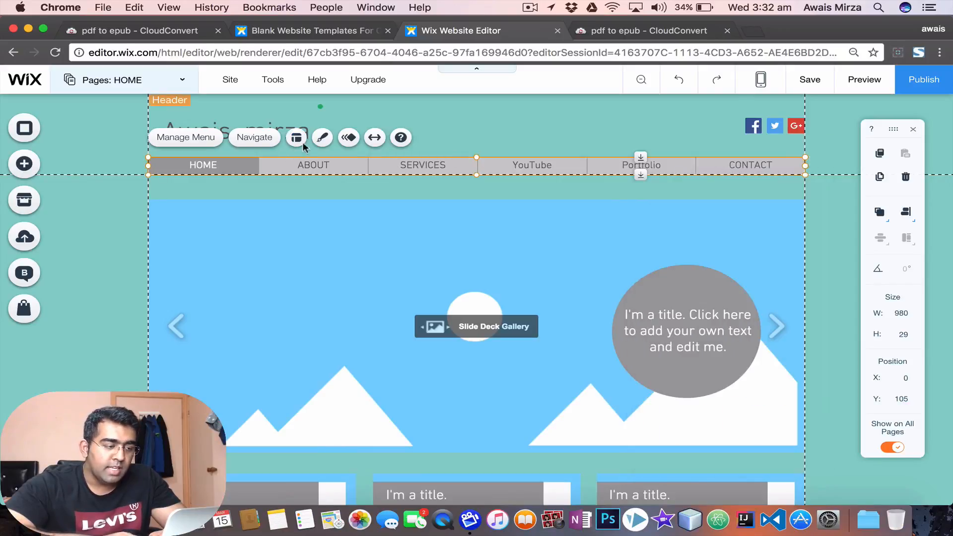
# Step: Browse the preset menu designs, try the teal ribbon style, and apply the dark teal style with a pointer beneath the selected tab
pyautogui.click(323, 138)
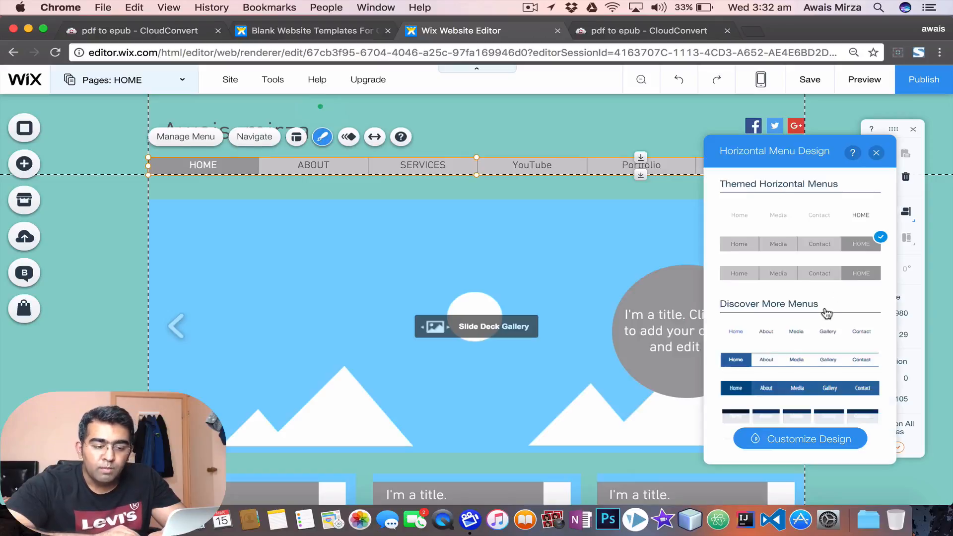
pyautogui.scroll(-3, 827, 313)
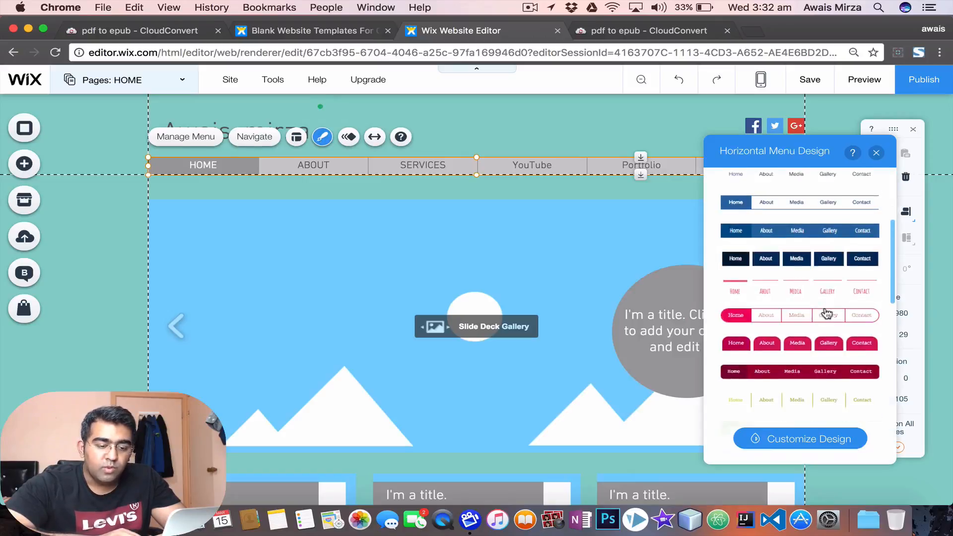
pyautogui.scroll(-5, 826, 312)
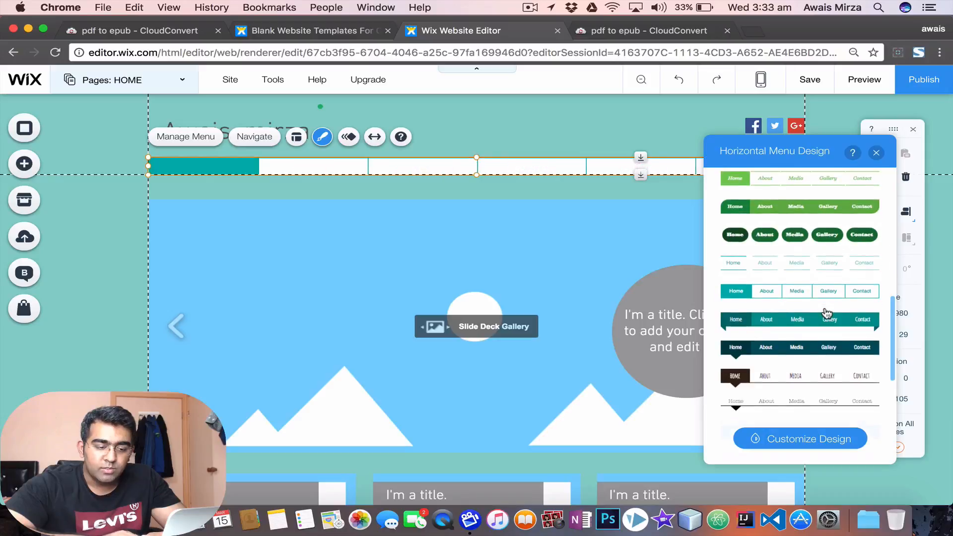
pyautogui.scroll(-1, 827, 312)
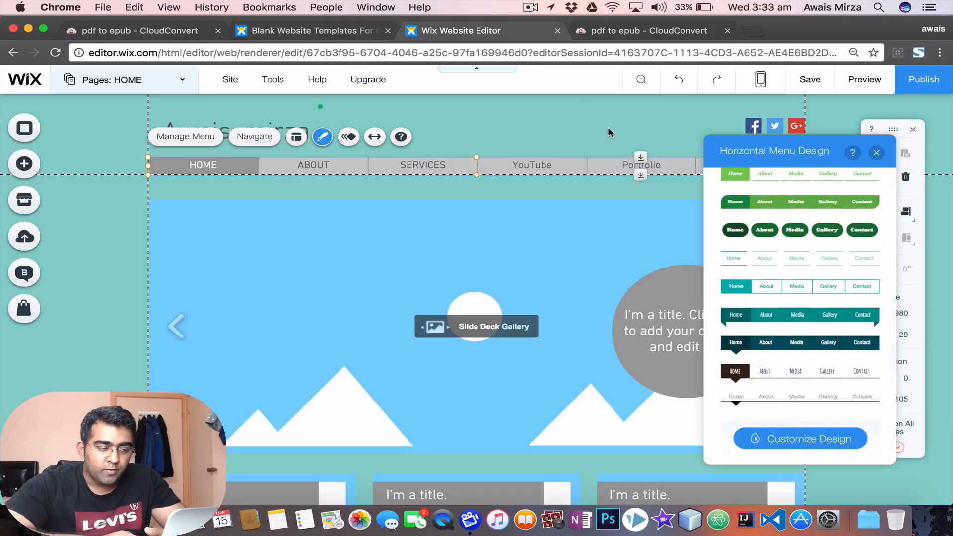
pyautogui.click(807, 316)
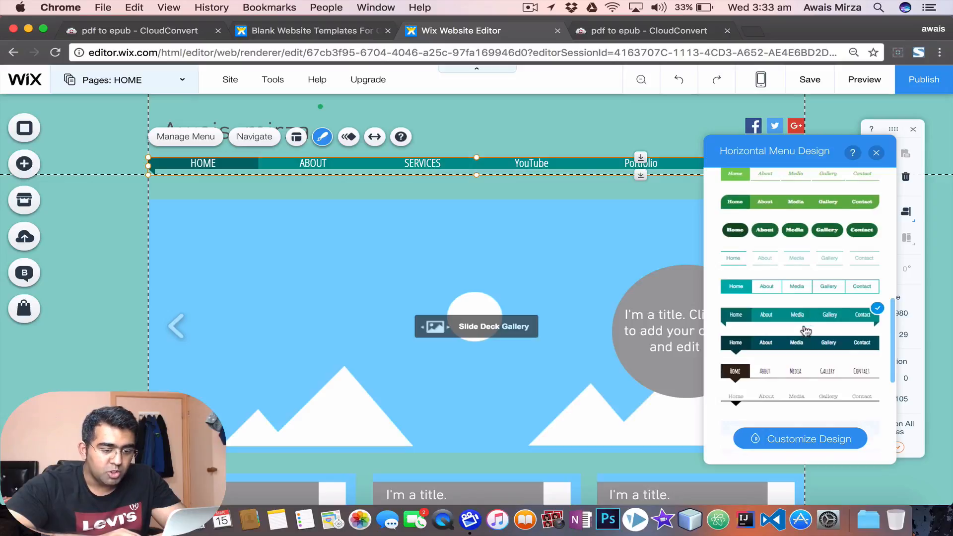
pyautogui.click(802, 346)
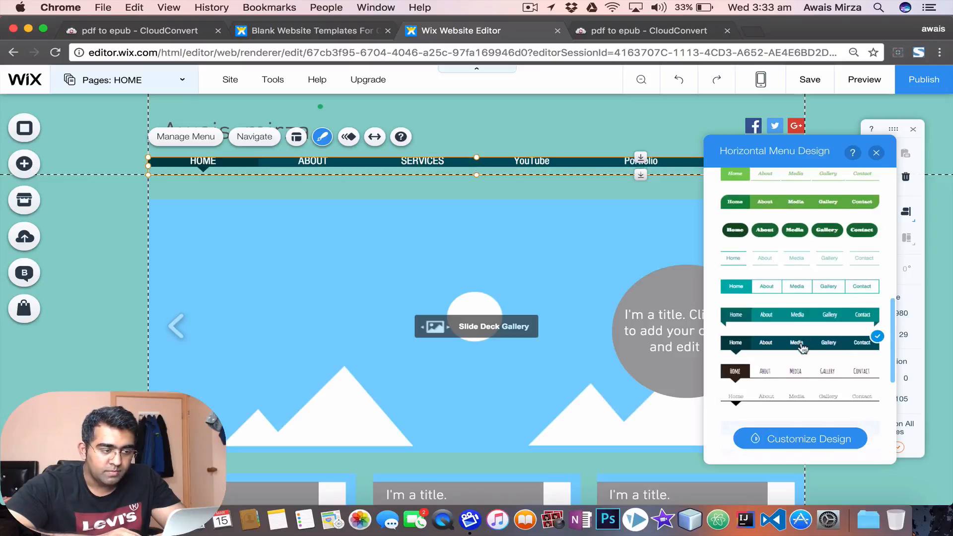
pyautogui.scroll(-5, 802, 348)
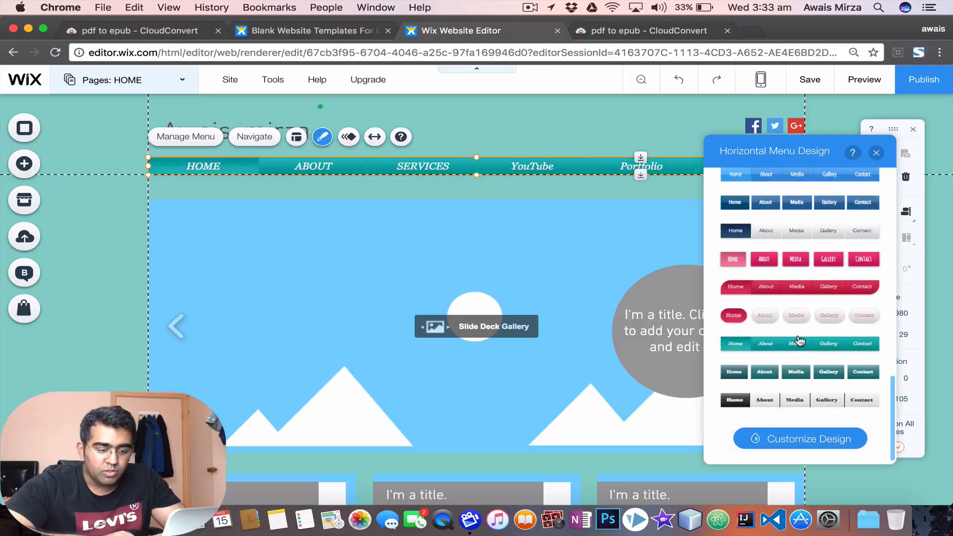
# Step: Customize the menu's regular fill, trying red, orange, green and blue site colors before setting the background to dark teal #006C6D
pyautogui.click(829, 442)
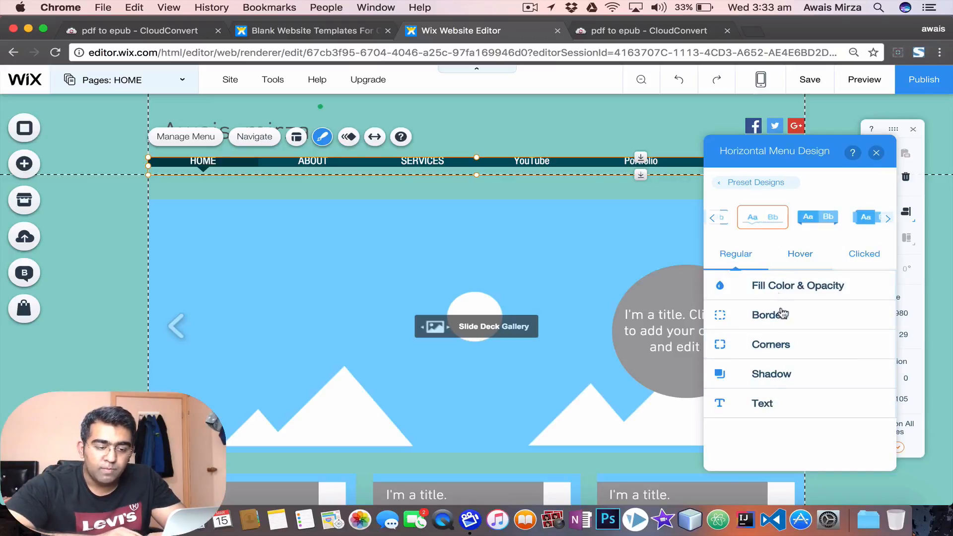
pyautogui.click(786, 294)
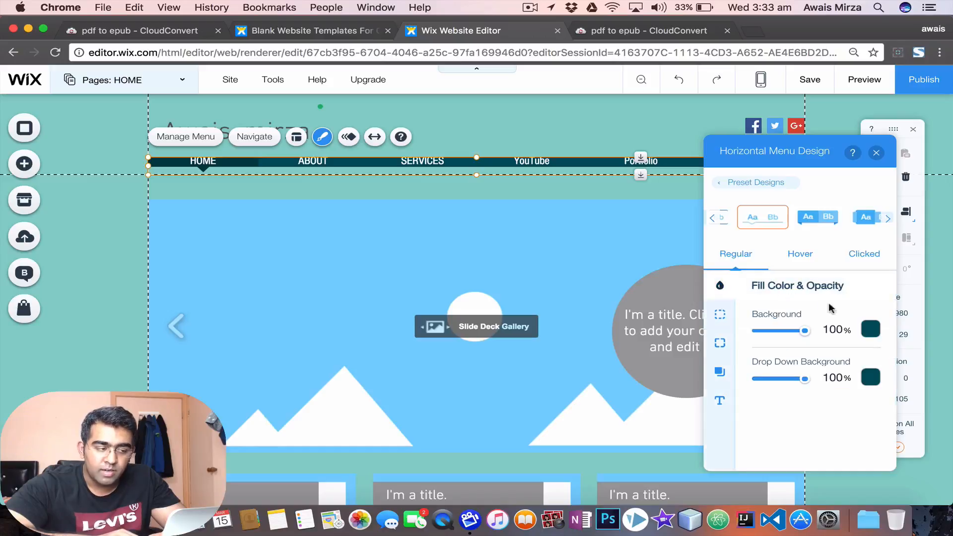
pyautogui.click(871, 329)
pyautogui.click(794, 300)
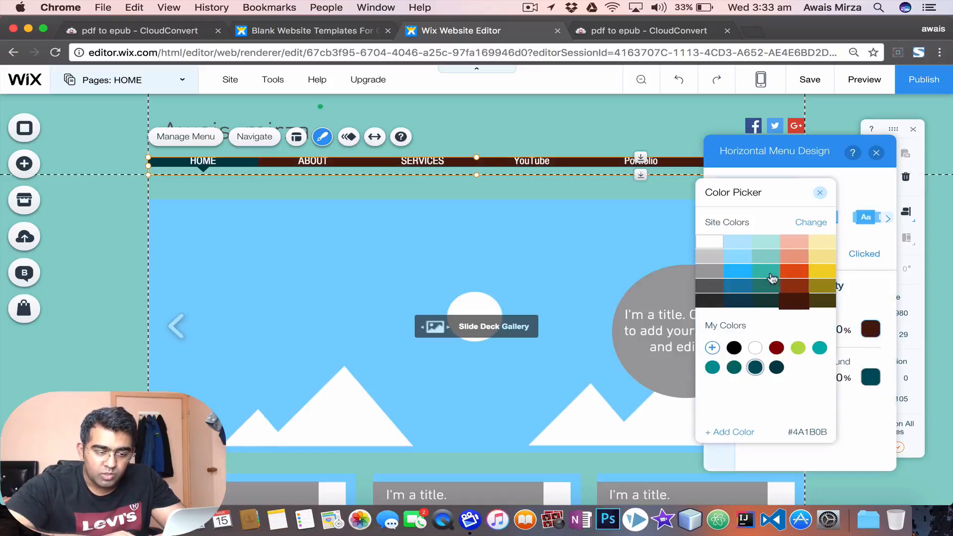
pyautogui.click(792, 272)
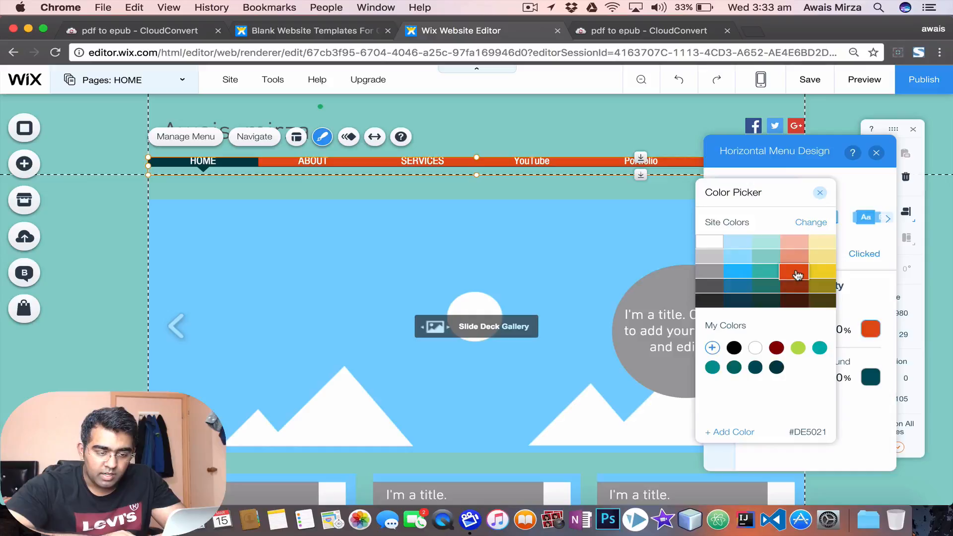
pyautogui.click(768, 275)
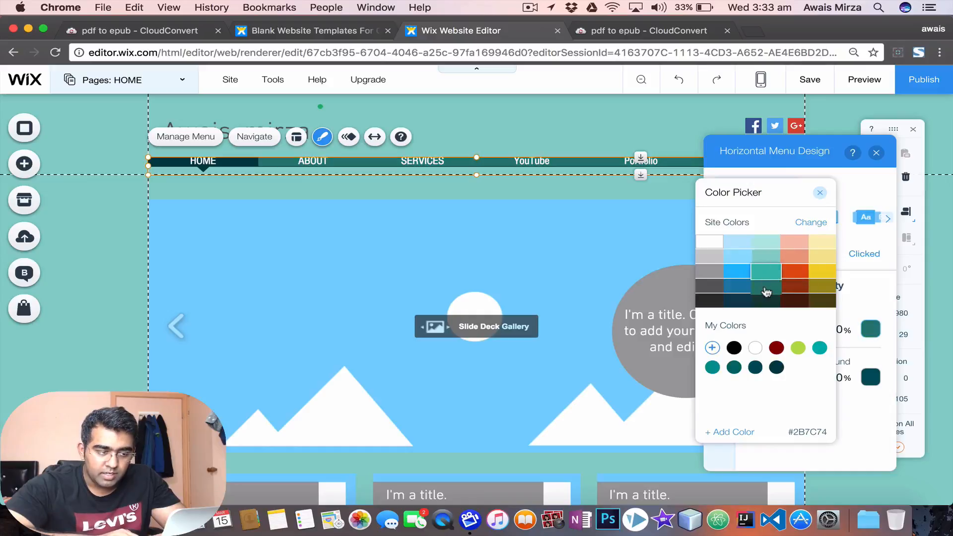
pyautogui.click(768, 302)
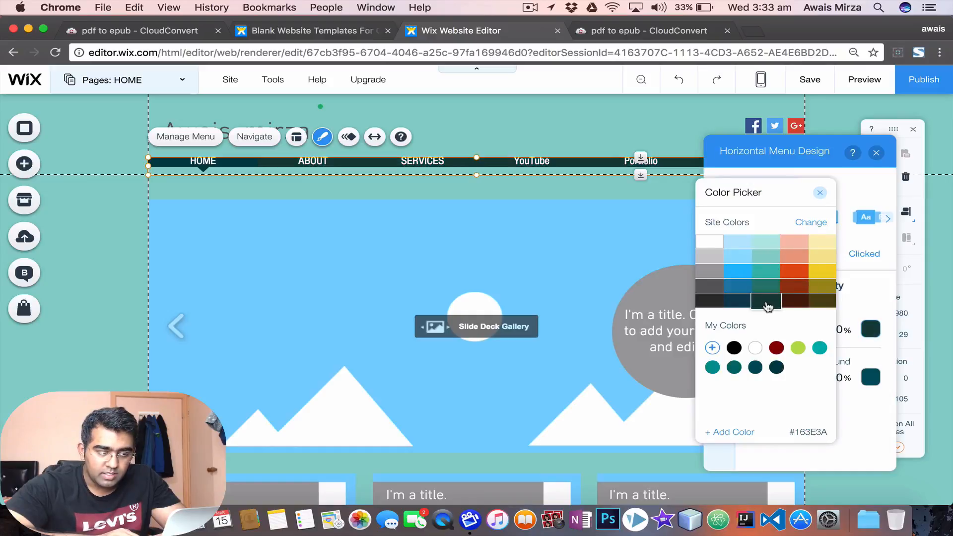
pyautogui.click(737, 304)
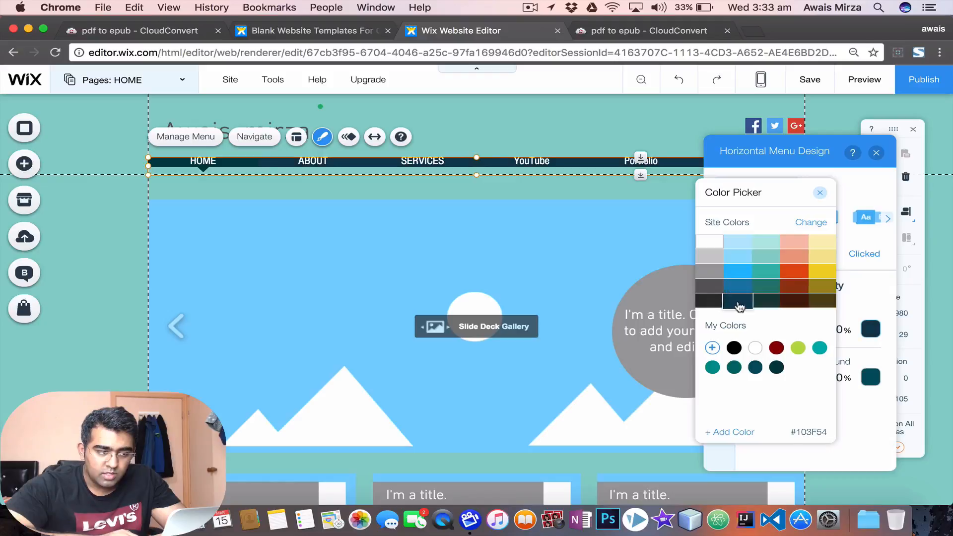
pyautogui.click(794, 301)
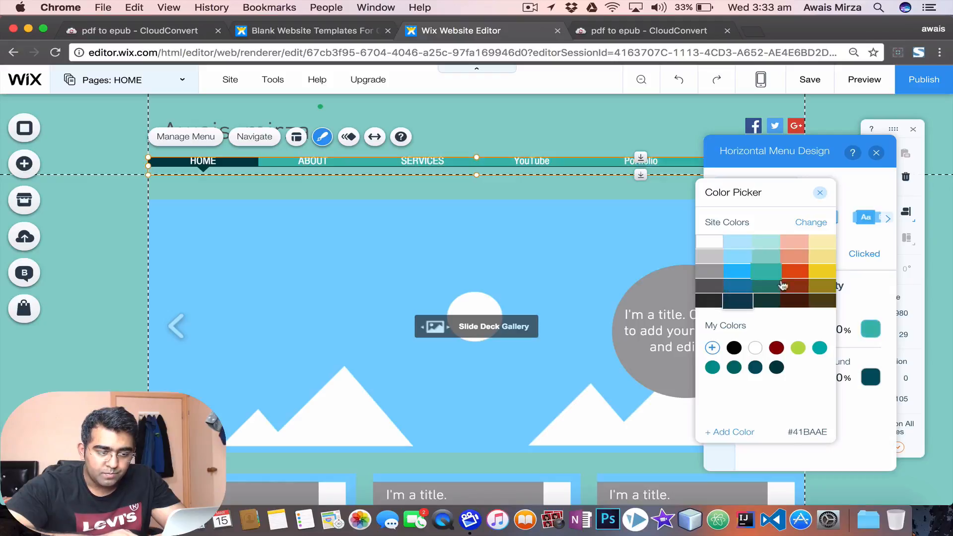
pyautogui.click(734, 368)
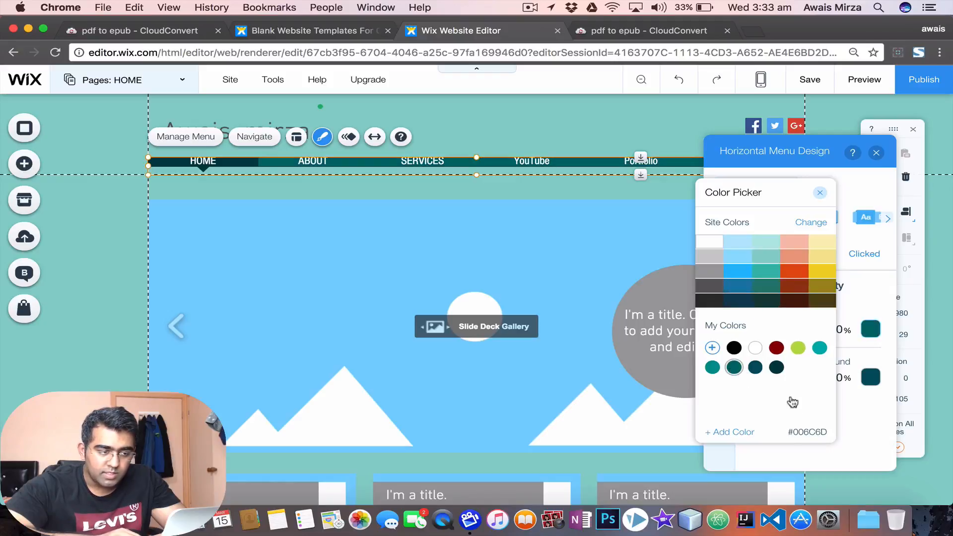
pyautogui.click(854, 426)
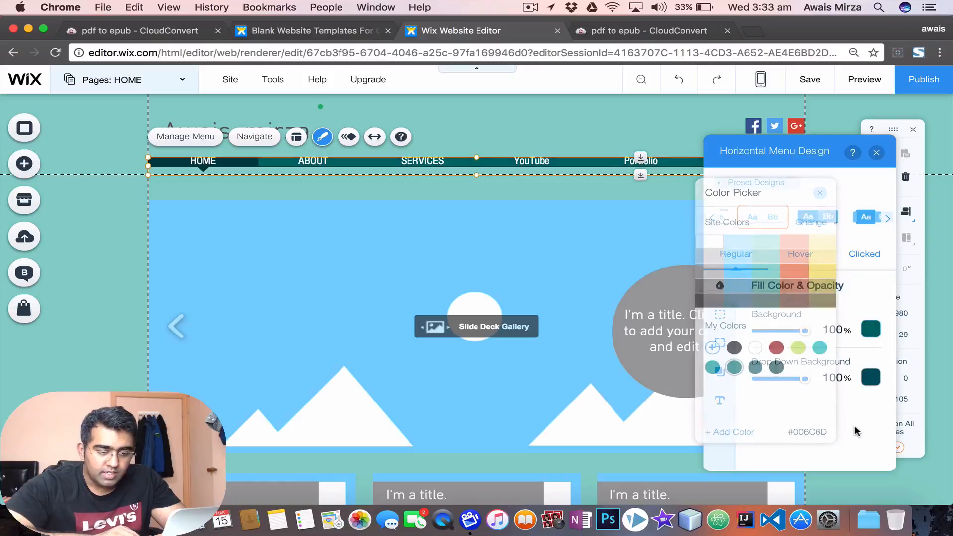
# Step: Check the regular-state border with its opacity kept at 100%, and set all four dropdown corners to 5 px
pyautogui.click(720, 314)
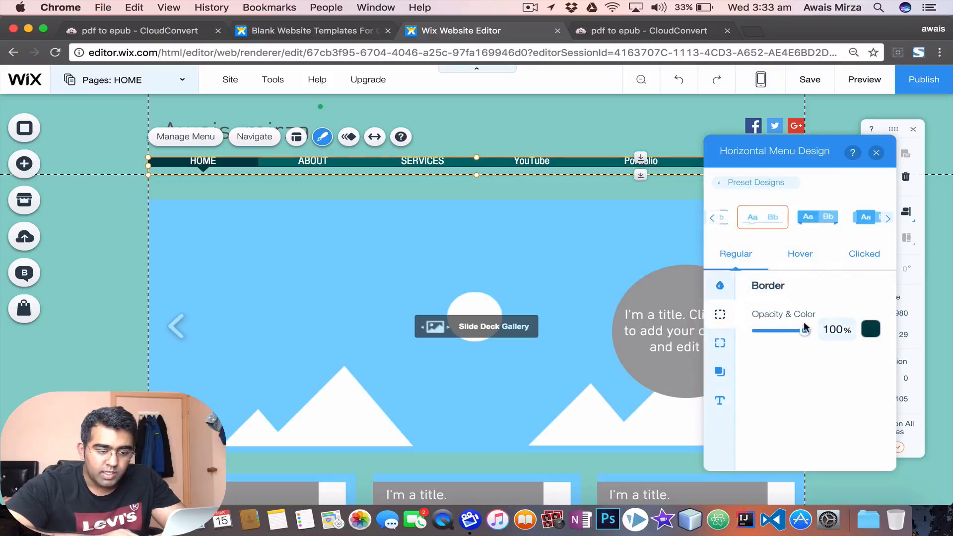
pyautogui.moveTo(805, 331)
pyautogui.mouseDown()
pyautogui.moveTo(748, 331)
pyautogui.moveTo(812, 331)
pyautogui.mouseUp()
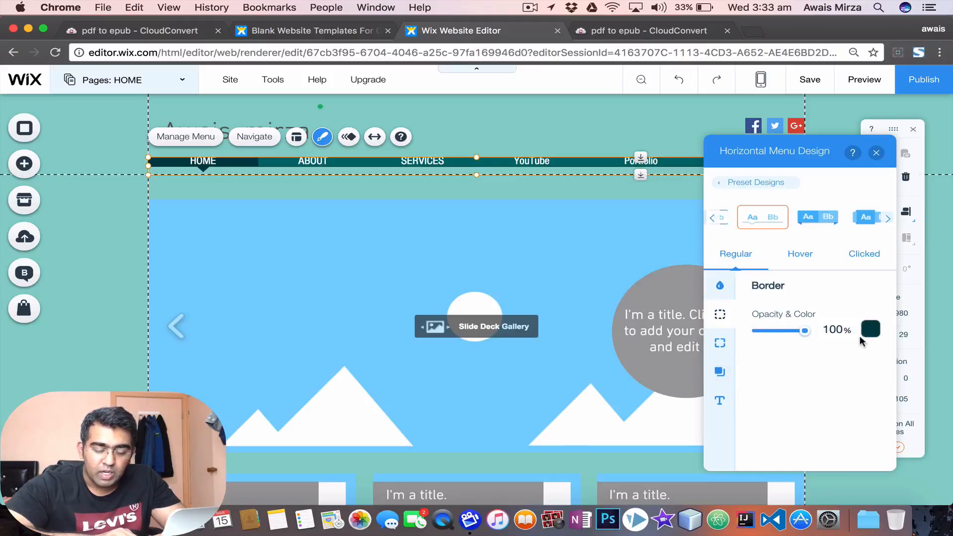
pyautogui.click(722, 344)
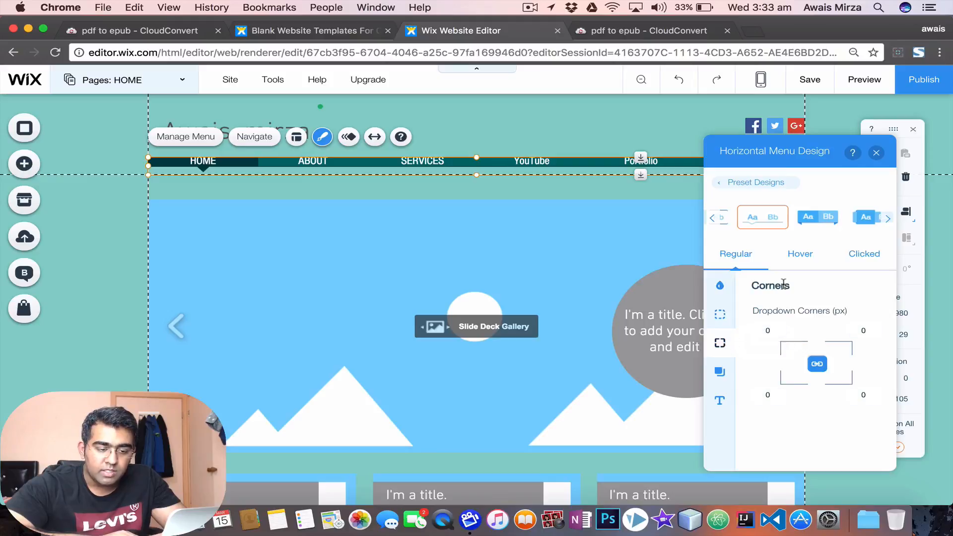
pyautogui.click(866, 331)
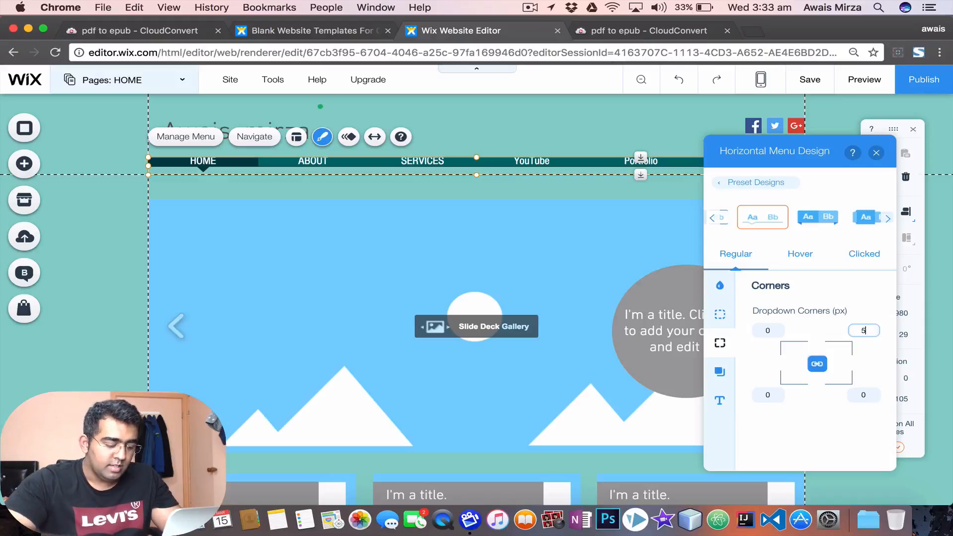
pyautogui.write('5')
pyautogui.press('Return')
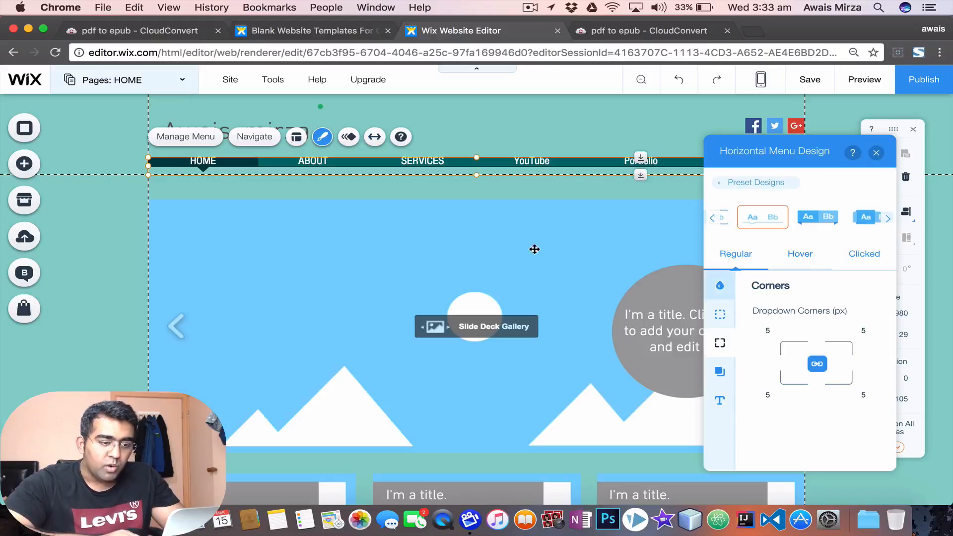
# Step: Try enabling the shadow for the menu's regular state and switch it back off
pyautogui.click(729, 372)
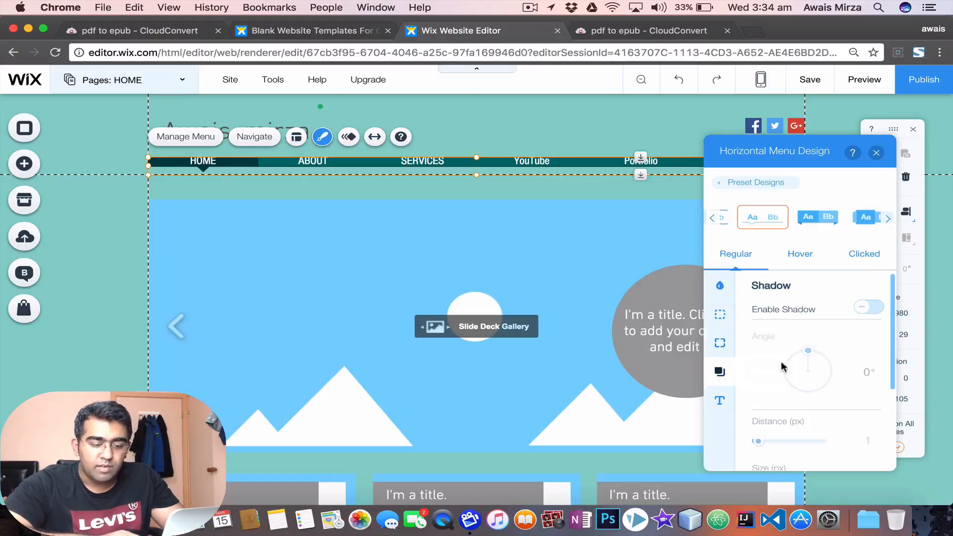
pyautogui.click(871, 308)
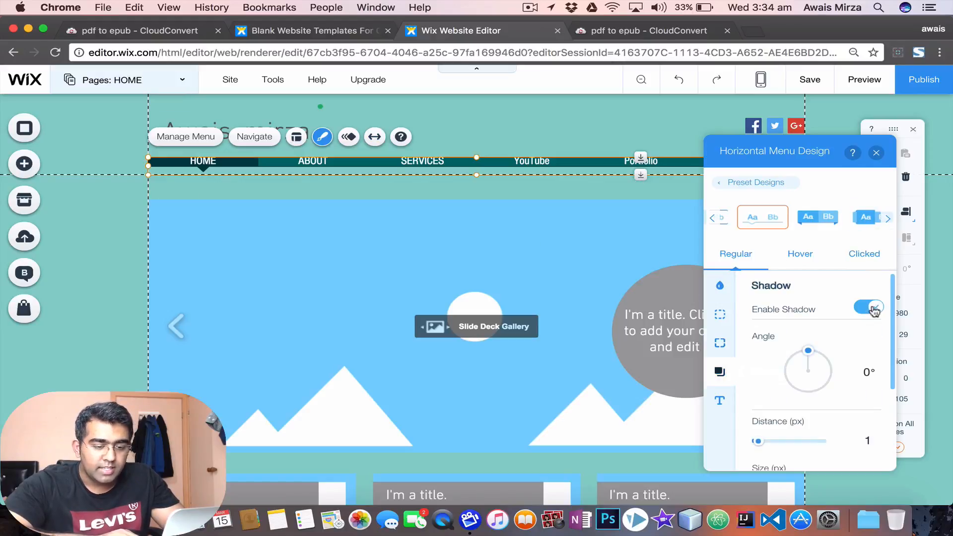
pyautogui.click(874, 310)
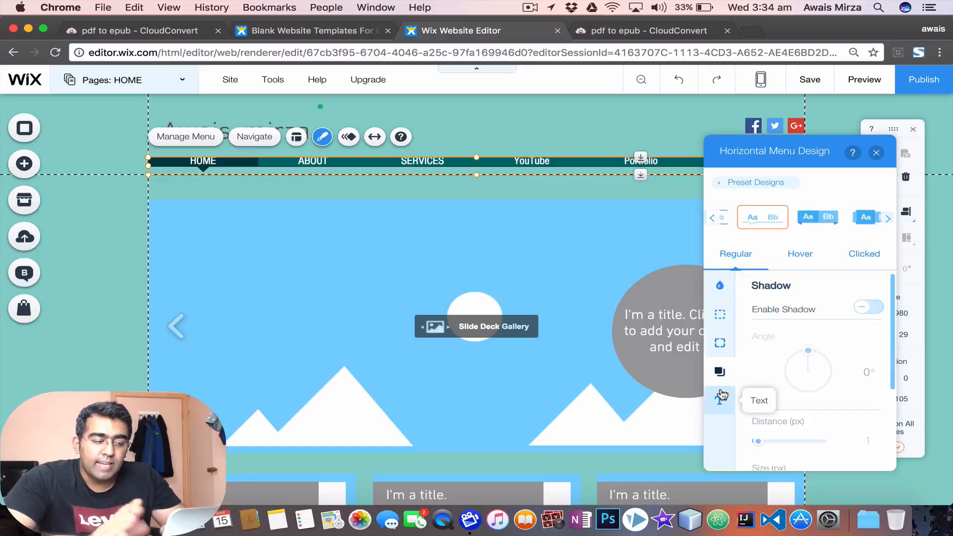
# Step: Try teal #41BAAE for the menu's regular text and set the text to the white site color
pyautogui.click(720, 400)
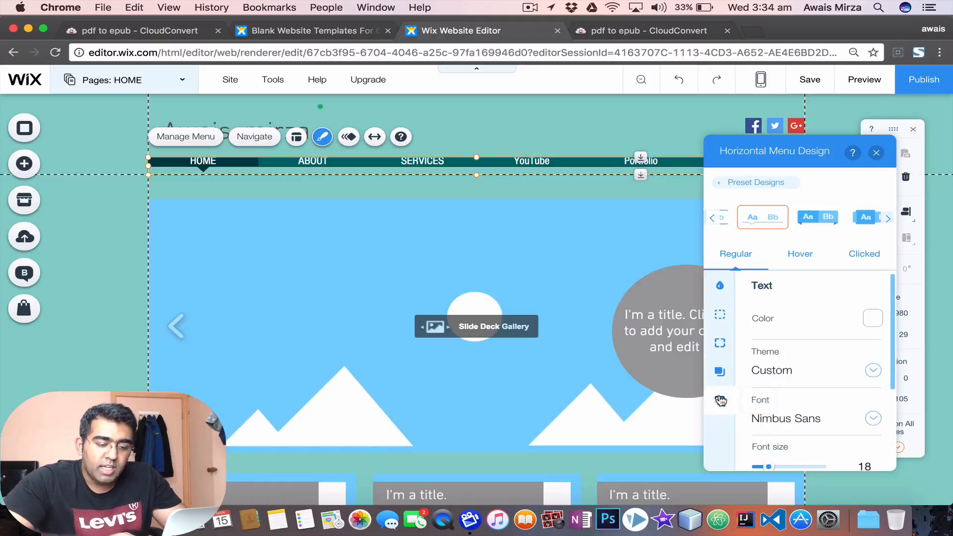
pyautogui.click(872, 320)
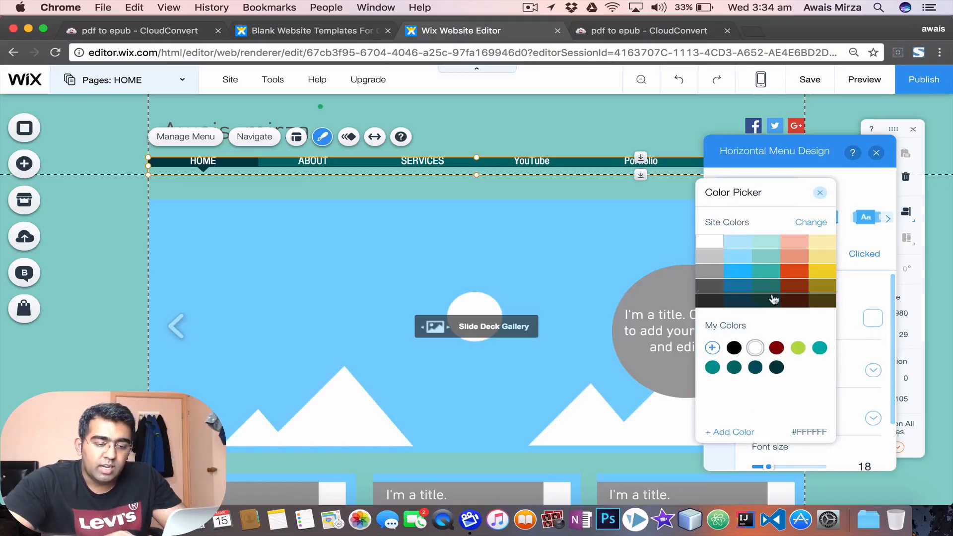
pyautogui.click(767, 271)
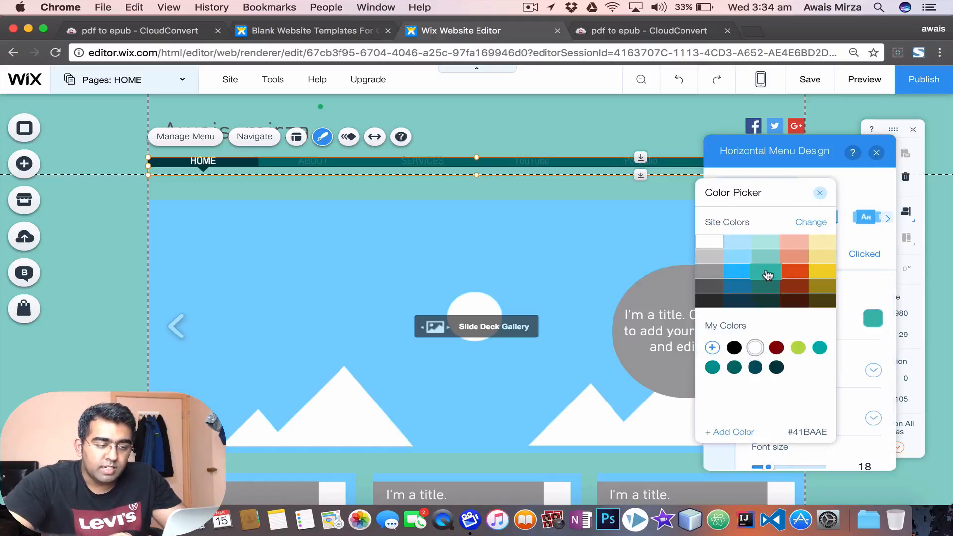
pyautogui.click(712, 243)
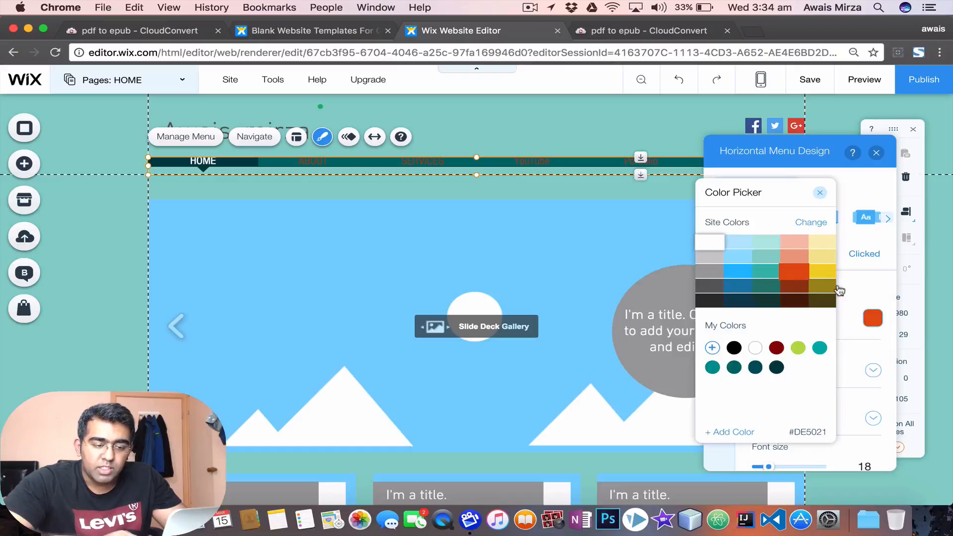
pyautogui.click(843, 400)
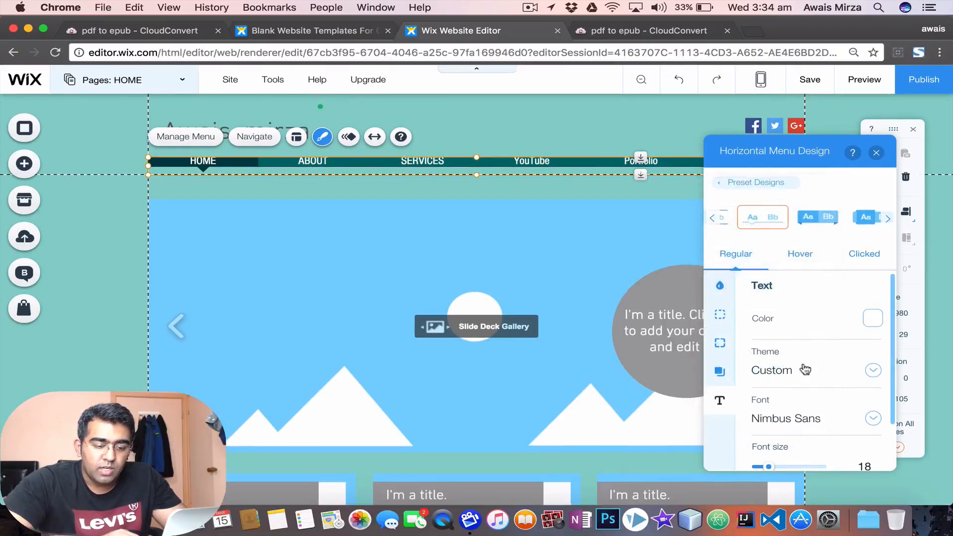
# Step: Apply the Small Heading theme to the menu's regular-state text and check the other text themes
pyautogui.scroll(-2, 804, 370)
pyautogui.click(879, 327)
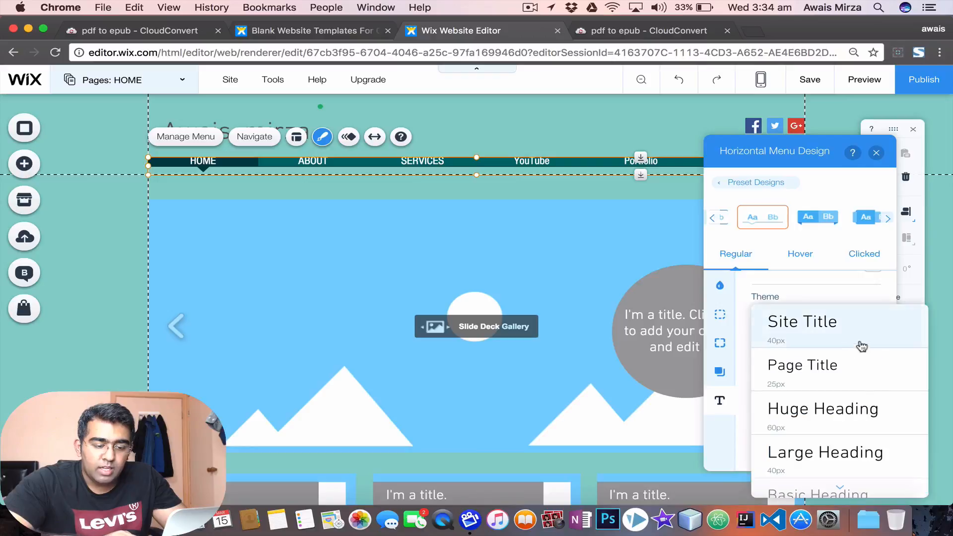
pyautogui.scroll(-4, 826, 403)
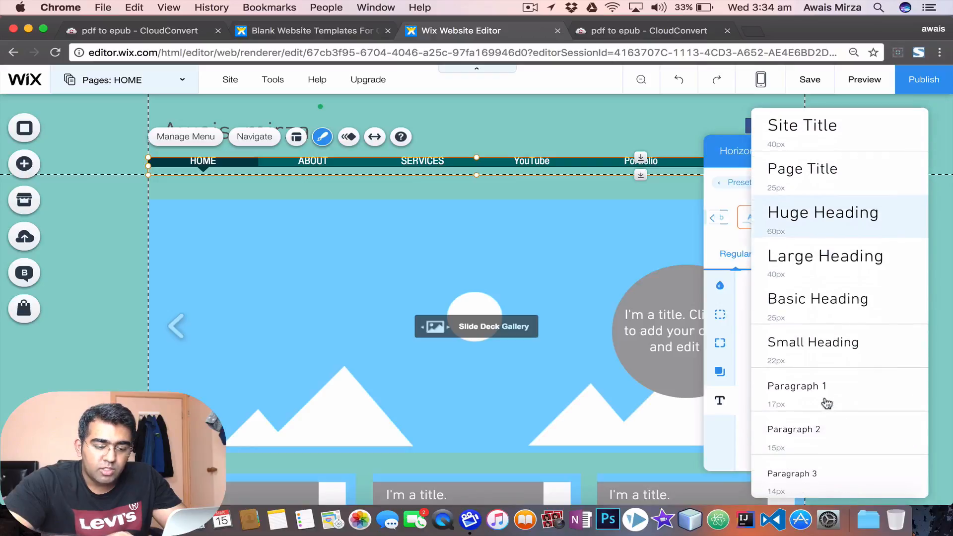
pyautogui.click(820, 356)
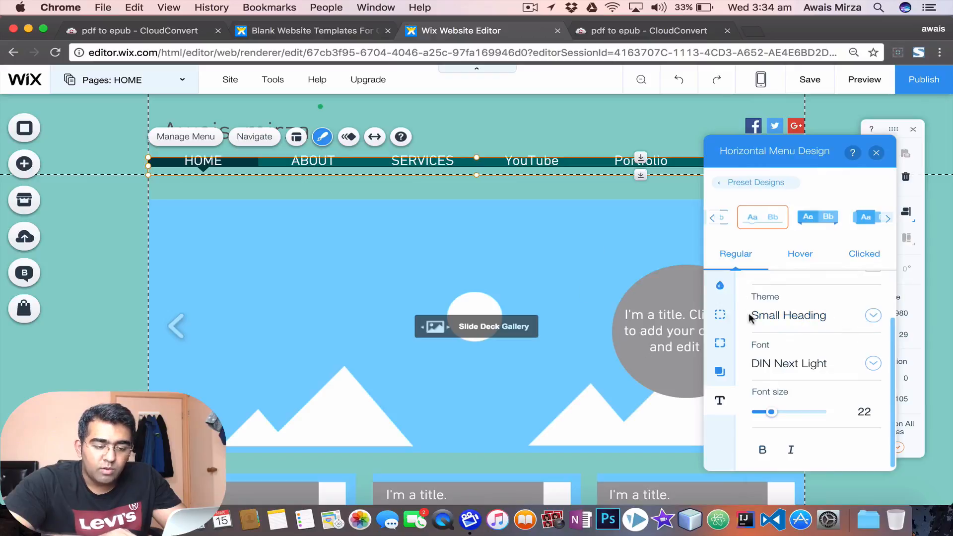
pyautogui.click(879, 326)
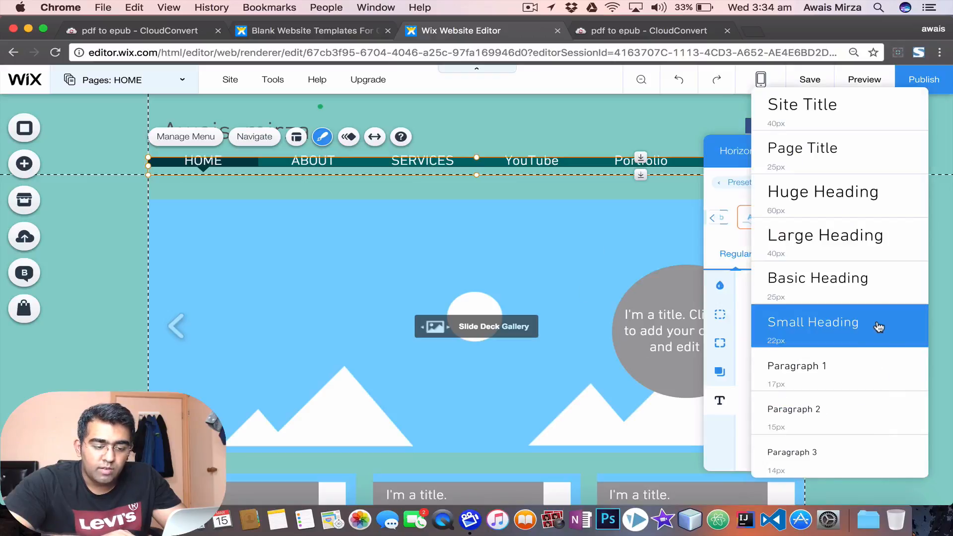
pyautogui.click(707, 427)
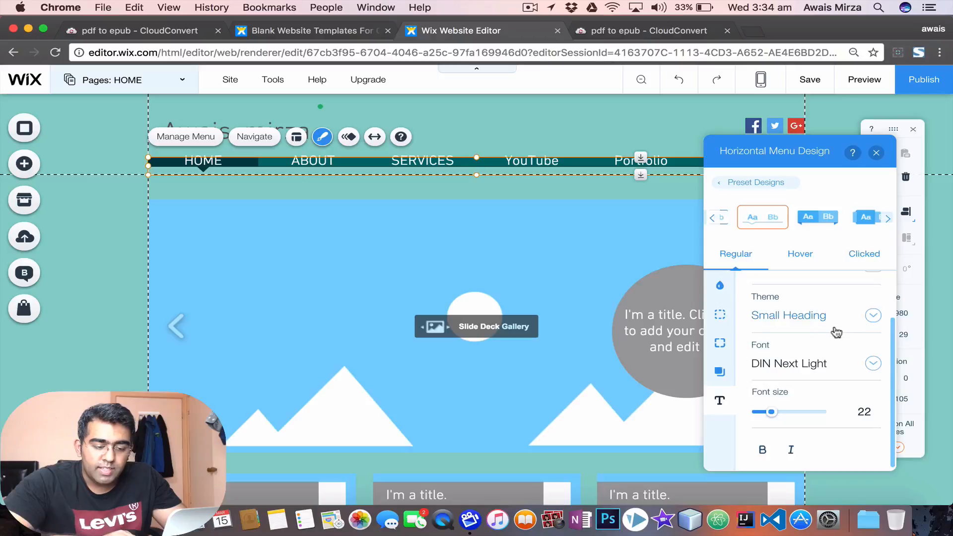
# Step: Set the menu's hover text color to orange-red #DE5021 and switch the menu to the folded ribbon style
pyautogui.click(793, 258)
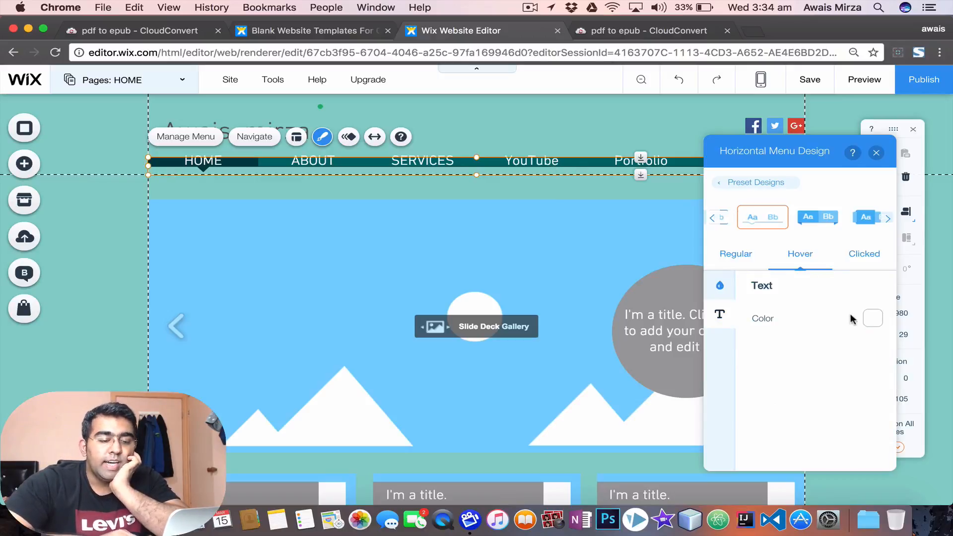
pyautogui.click(873, 318)
pyautogui.click(822, 300)
pyautogui.click(796, 272)
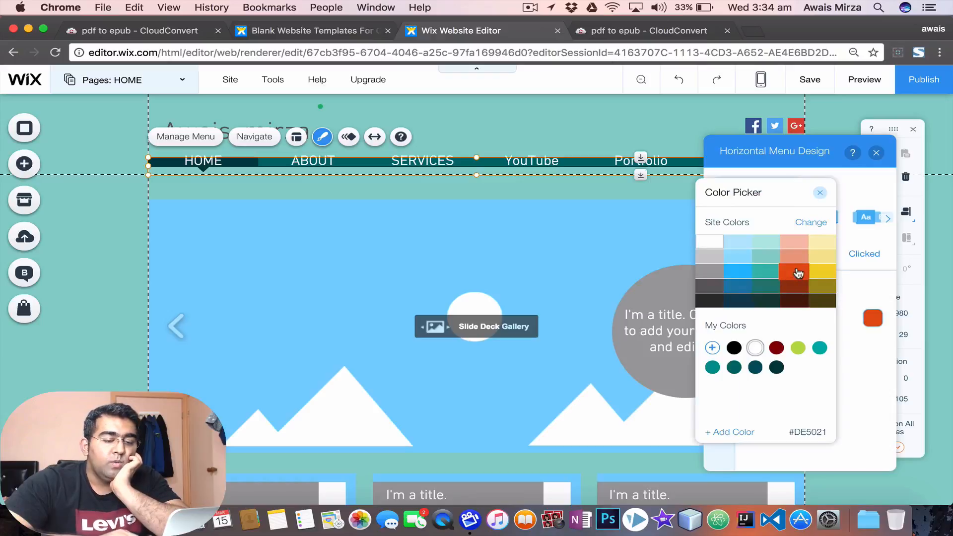
pyautogui.click(866, 399)
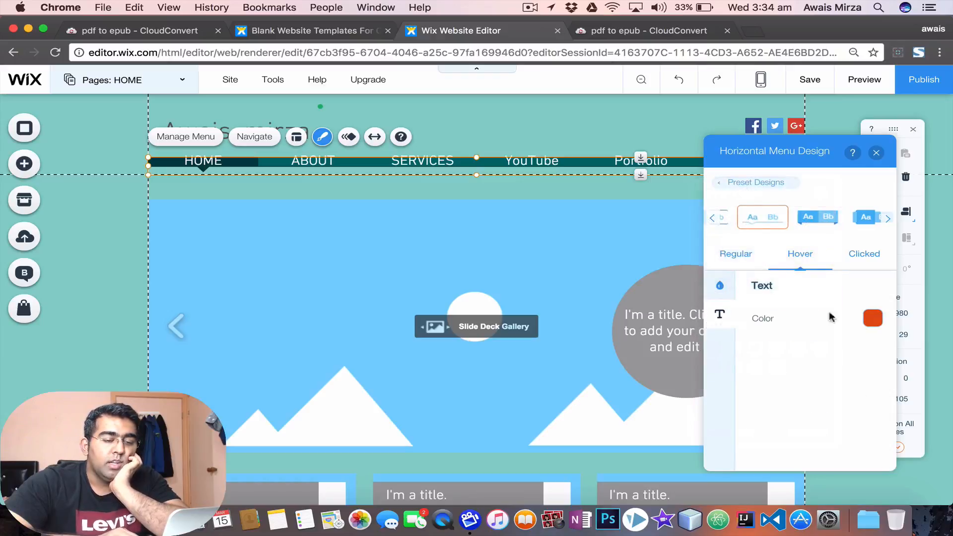
pyautogui.click(818, 221)
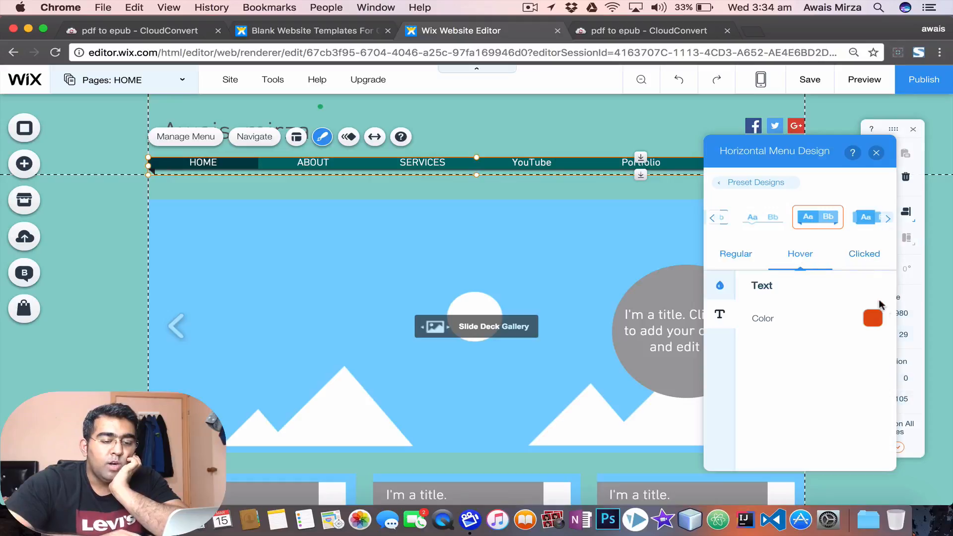
# Step: Try dark red #8B0000 for the menu's clicked-state background and set it to the brownish-red site color #943616
pyautogui.click(863, 254)
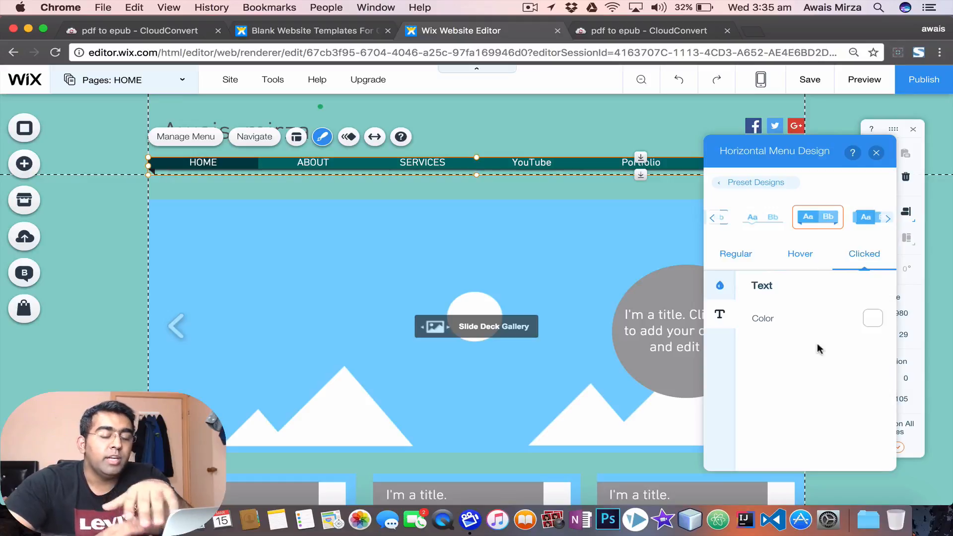
pyautogui.click(721, 288)
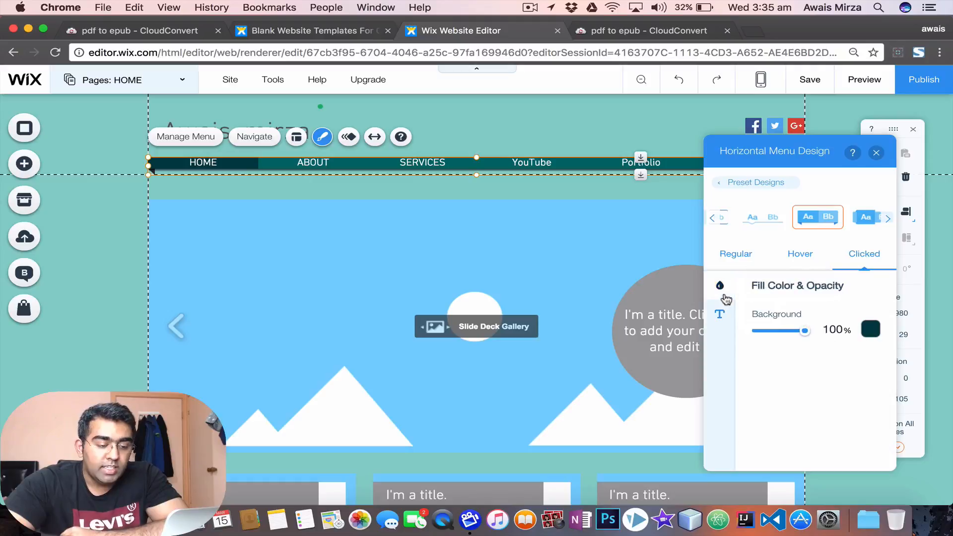
pyautogui.click(874, 329)
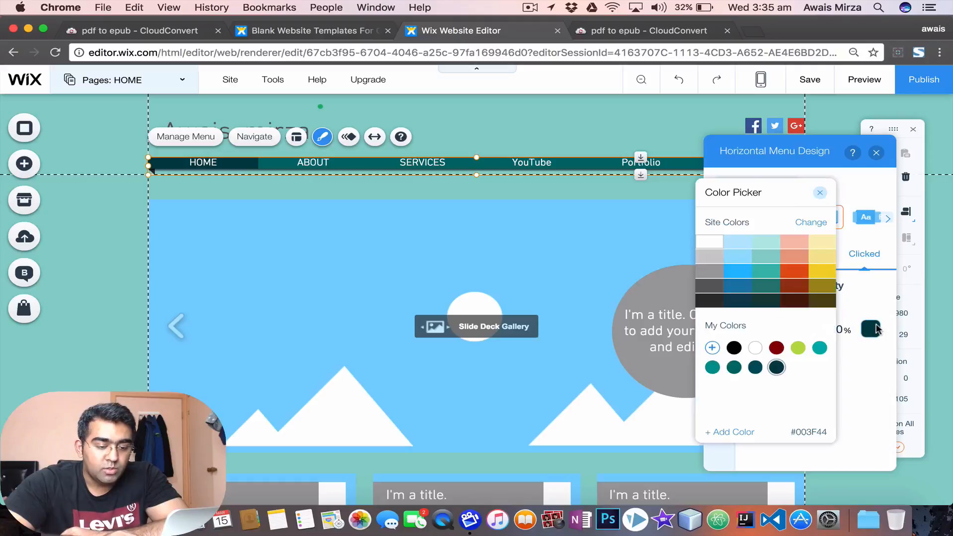
pyautogui.click(876, 381)
pyautogui.click(871, 329)
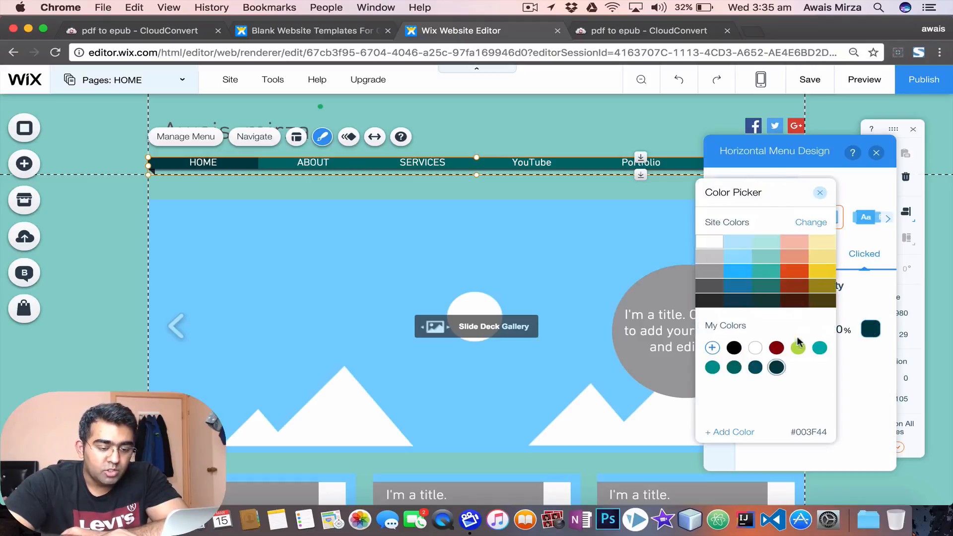
pyautogui.click(820, 347)
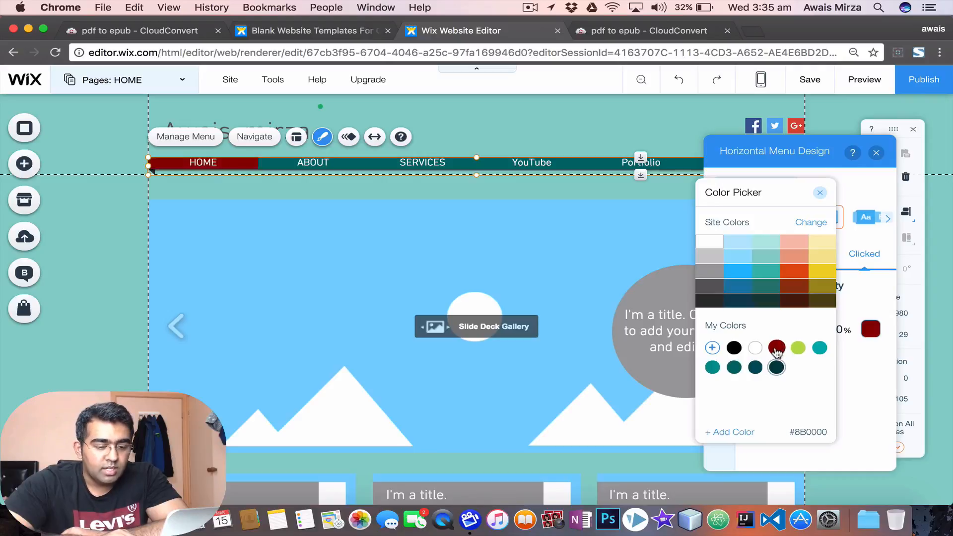
pyautogui.click(795, 286)
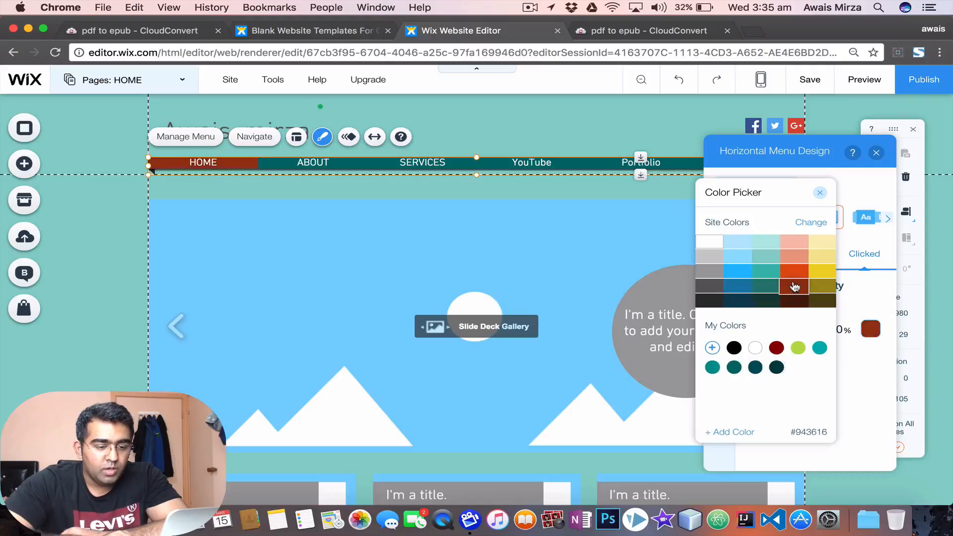
pyautogui.click(847, 357)
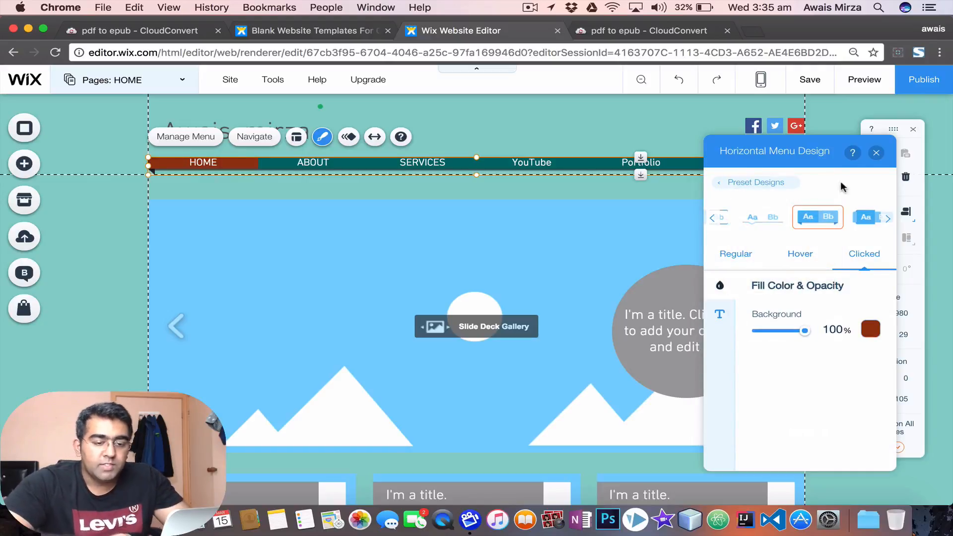
# Step: Try the menu style with separate rounded gradient buttons and apply the joined gradient button style
pyautogui.click(890, 219)
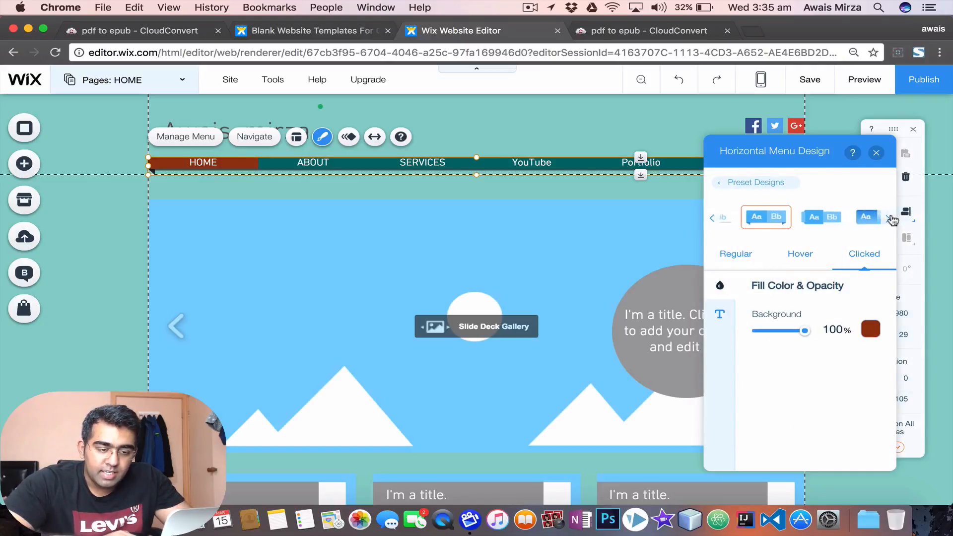
pyautogui.click(801, 228)
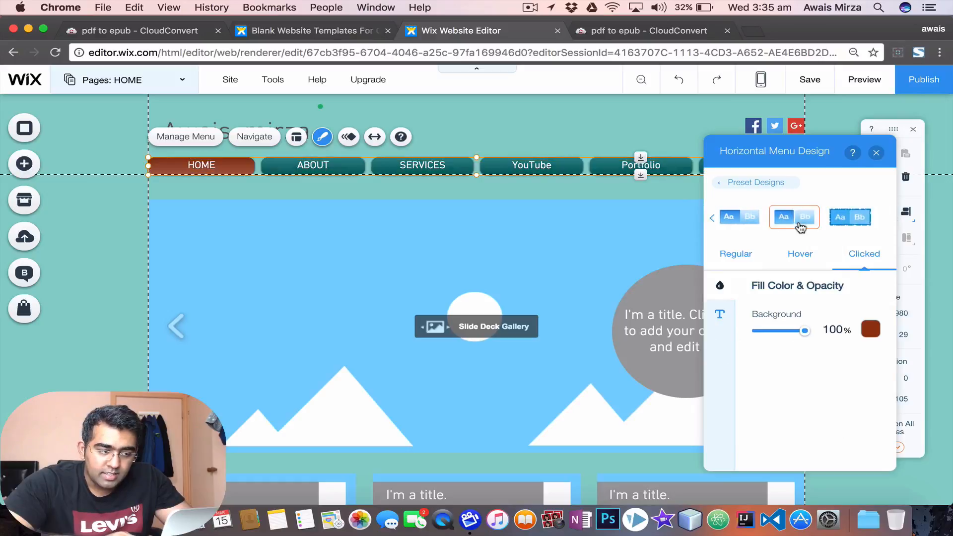
pyautogui.click(748, 224)
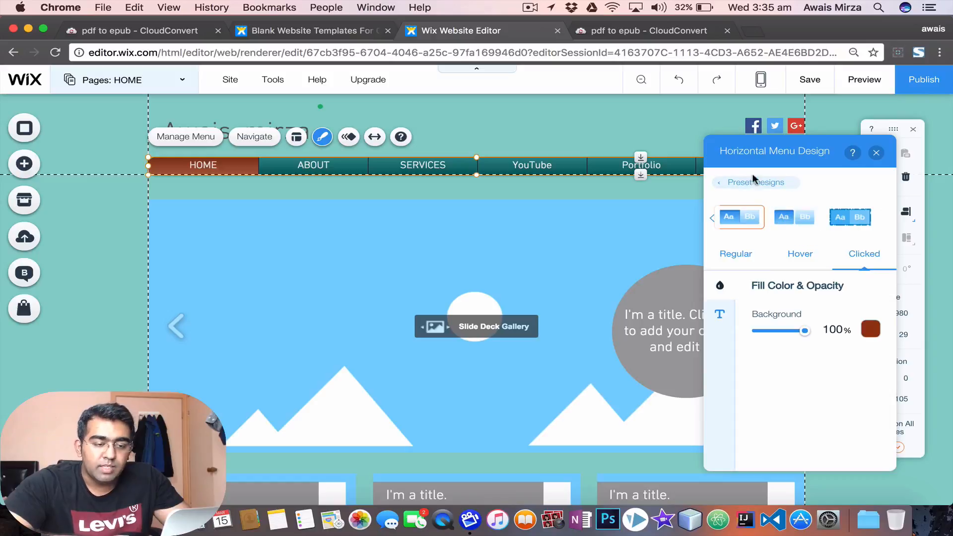
# Step: Look through the preset designs available for the horizontal menu, keeping its current design
pyautogui.click(878, 153)
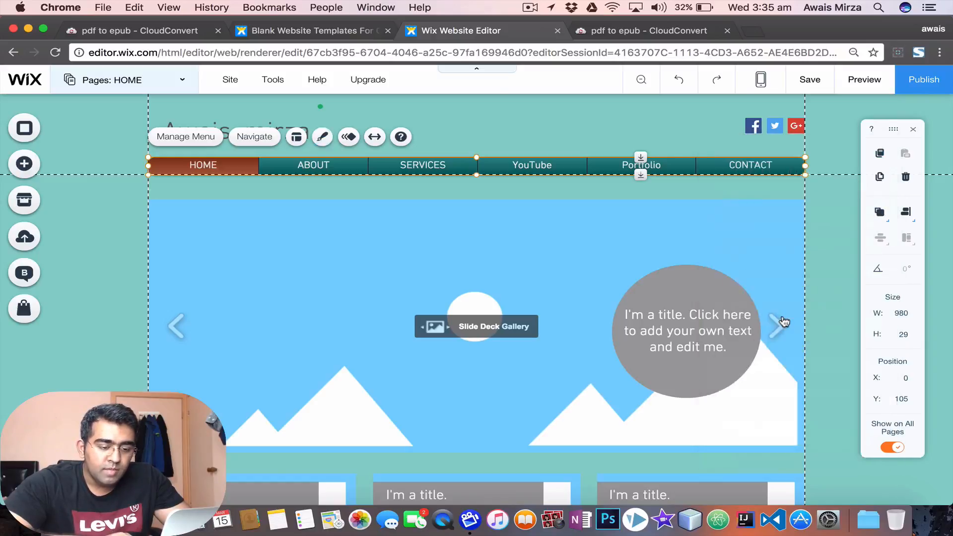
pyautogui.scroll(-5, 782, 323)
pyautogui.scroll(5, 784, 322)
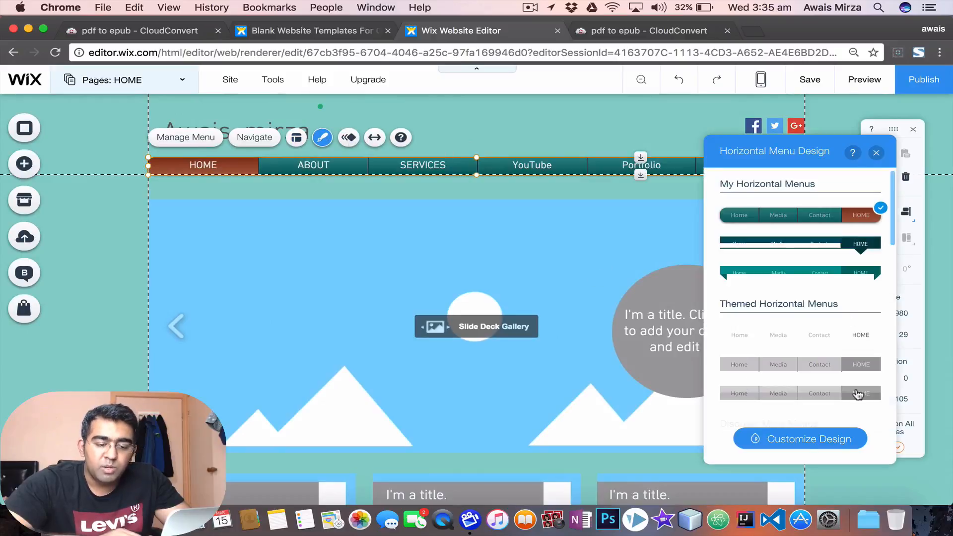
pyautogui.scroll(-1, 833, 283)
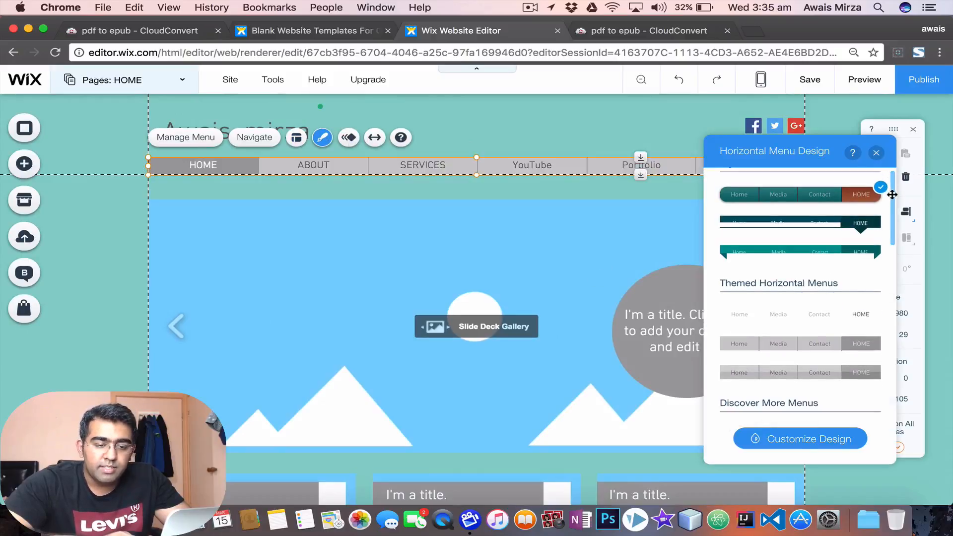
pyautogui.scroll(-3, 804, 278)
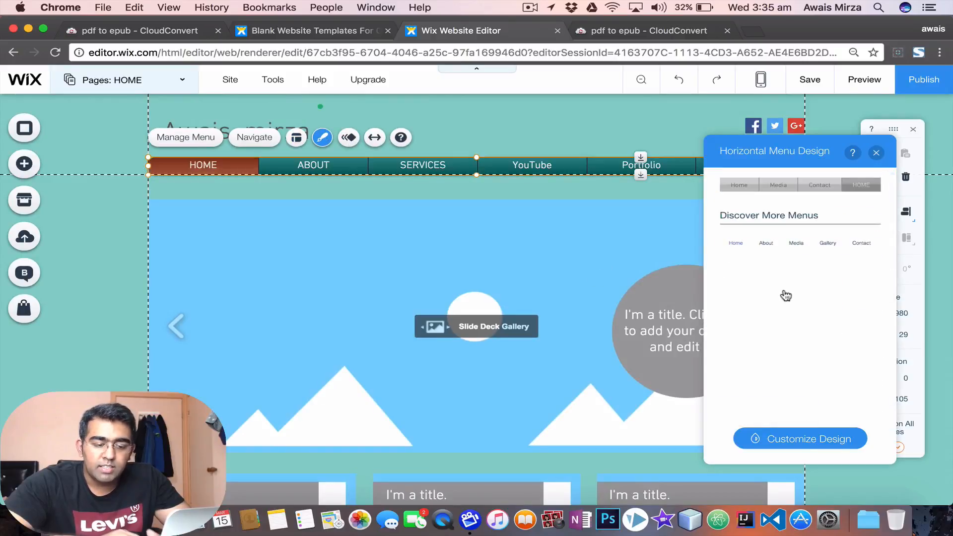
pyautogui.click(878, 154)
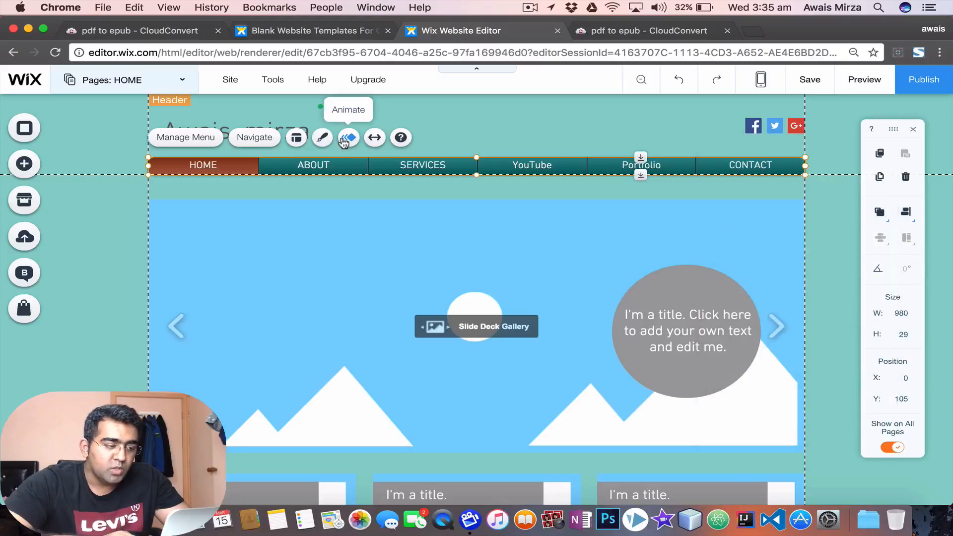
# Step: Try the Bounce-In, Glide-In and Expand-In animations on the horizontal menu
pyautogui.click(348, 138)
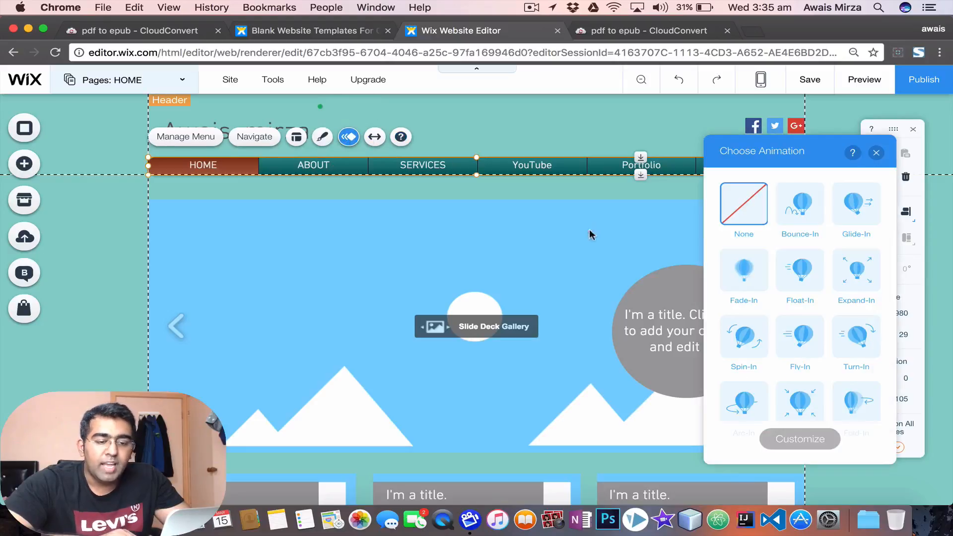
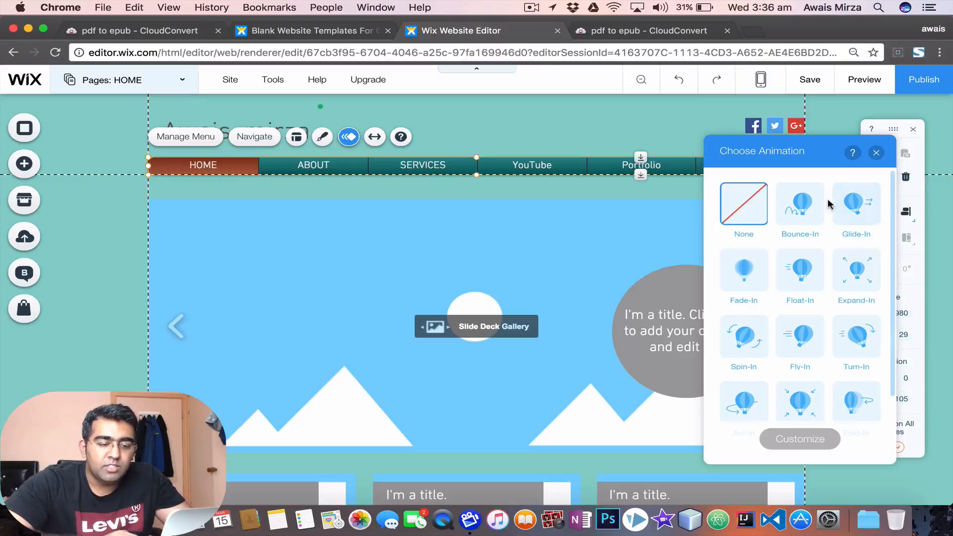
pyautogui.click(807, 211)
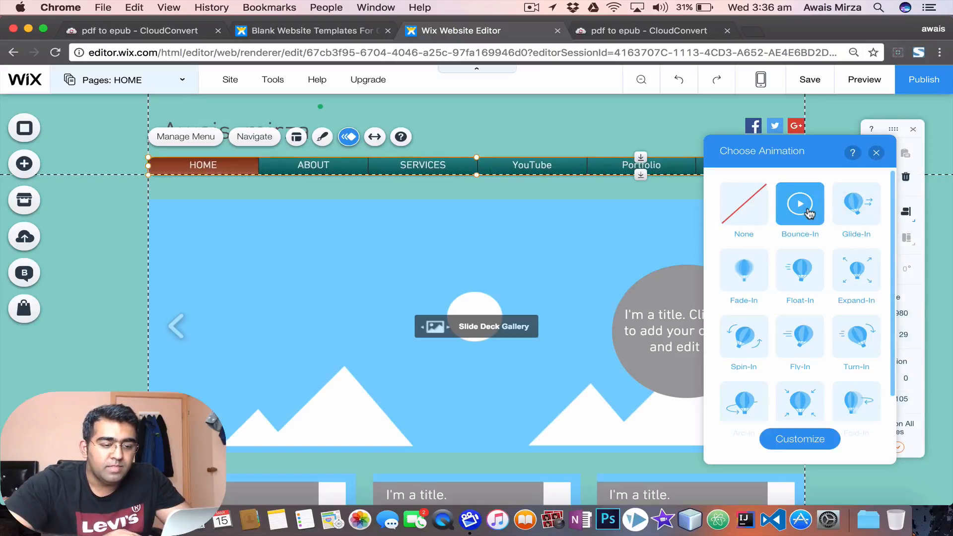
pyautogui.click(853, 213)
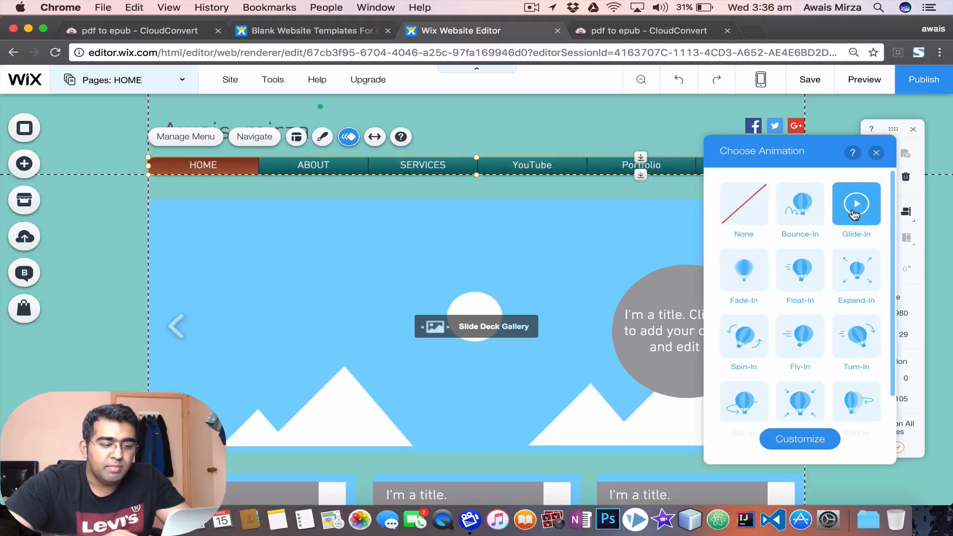
pyautogui.click(854, 278)
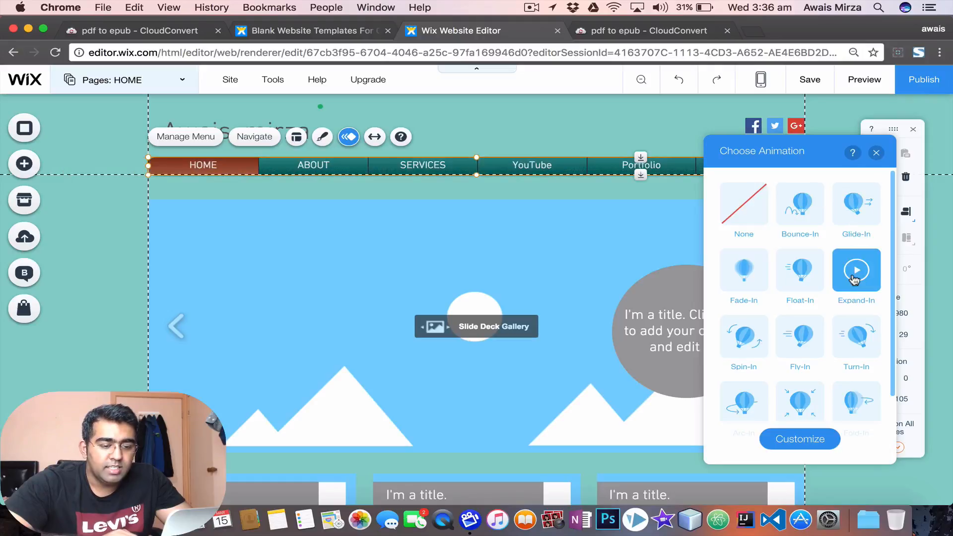
pyautogui.click(811, 280)
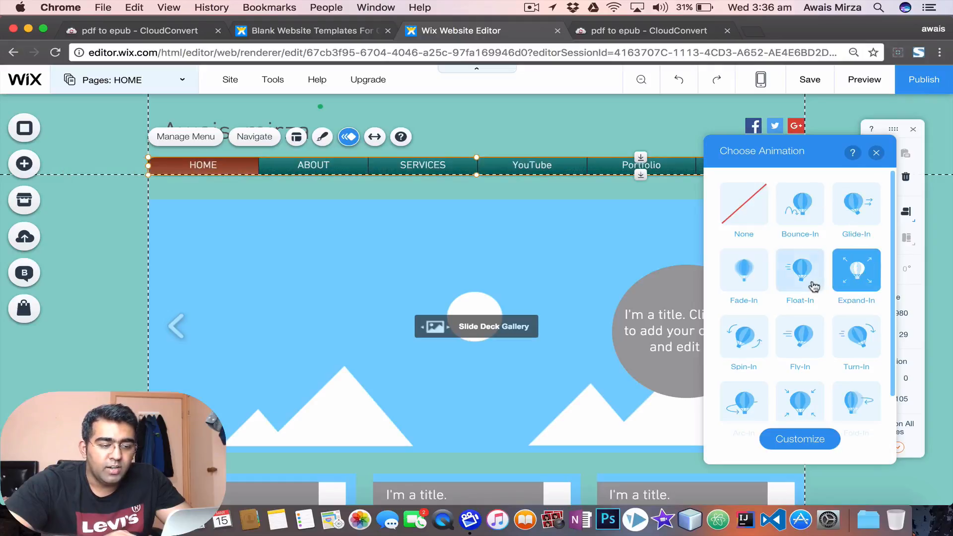
# Step: Apply the Fly-In animation to the horizontal menu
pyautogui.click(806, 355)
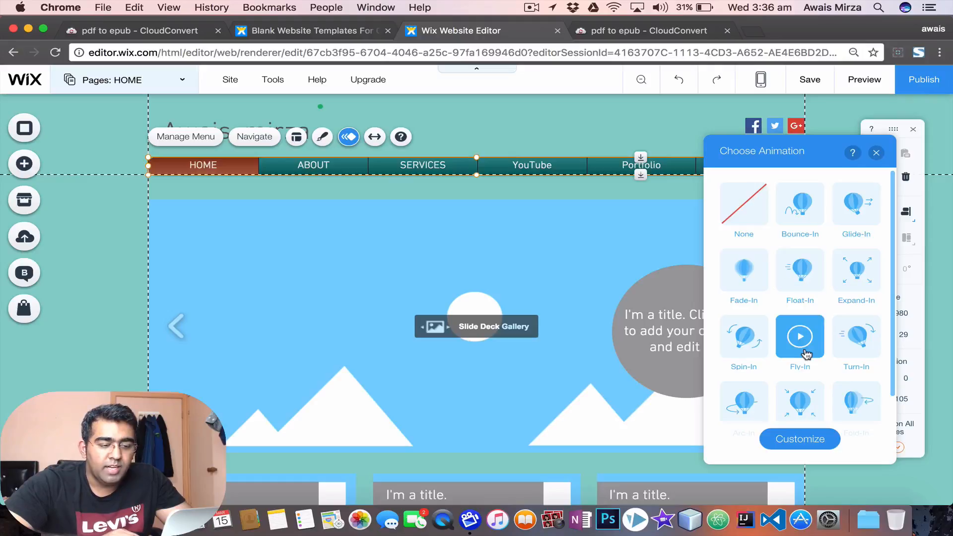
pyautogui.scroll(-2, 806, 348)
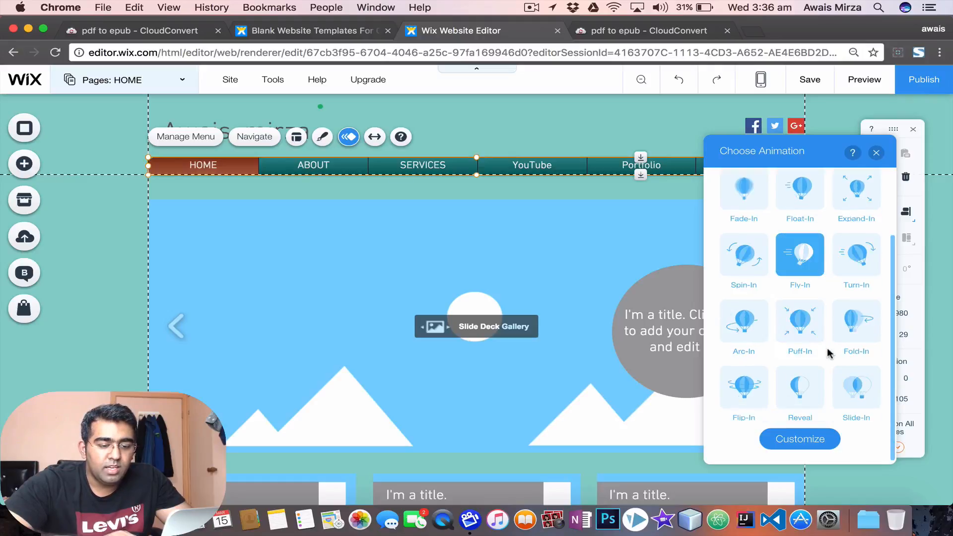
pyautogui.click(803, 258)
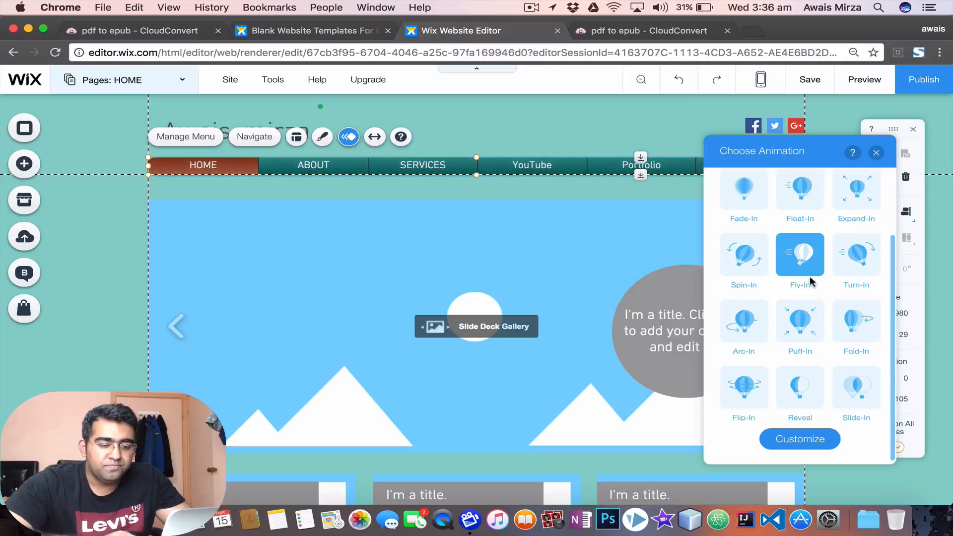
pyautogui.scroll(2, 874, 298)
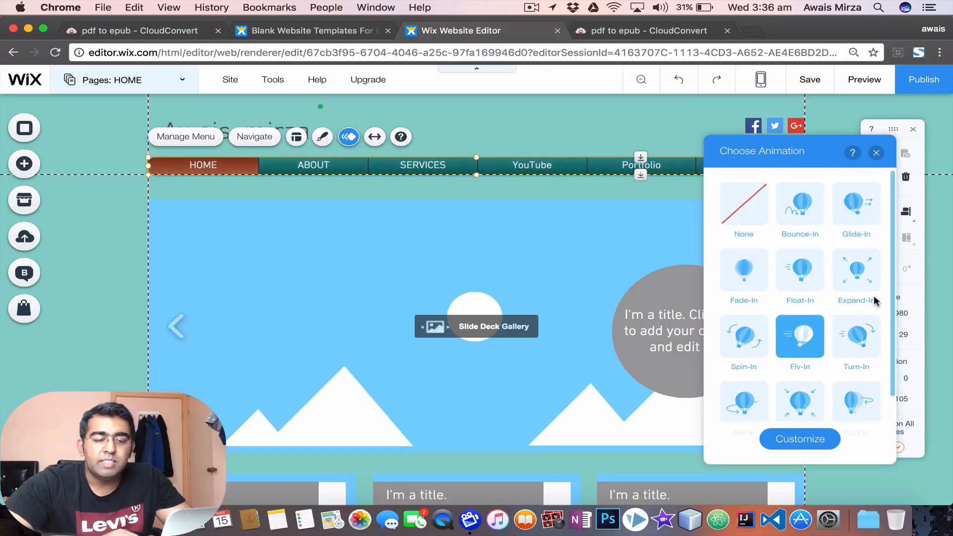
pyautogui.click(876, 153)
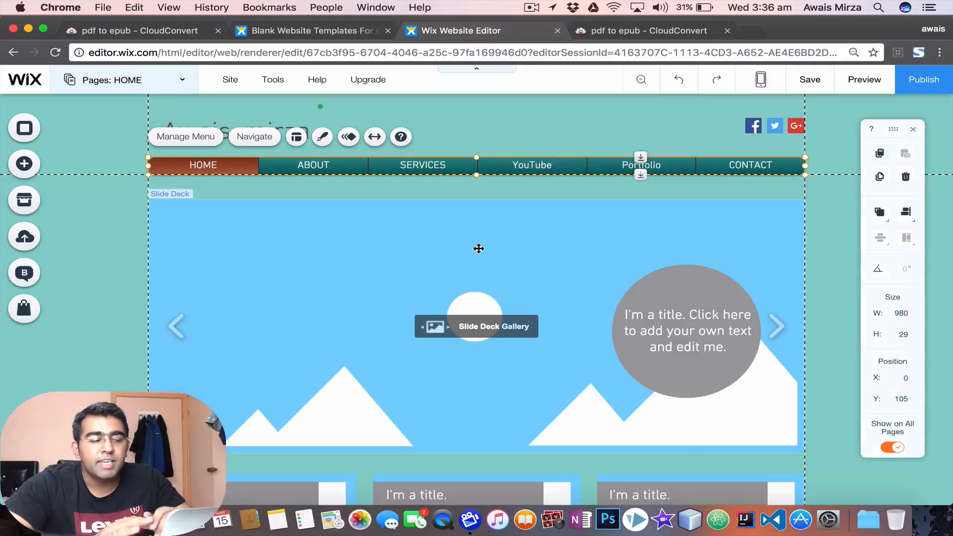
# Step: Try stretching the horizontal menu to full width, with the stretch setting switched back off
pyautogui.click(374, 138)
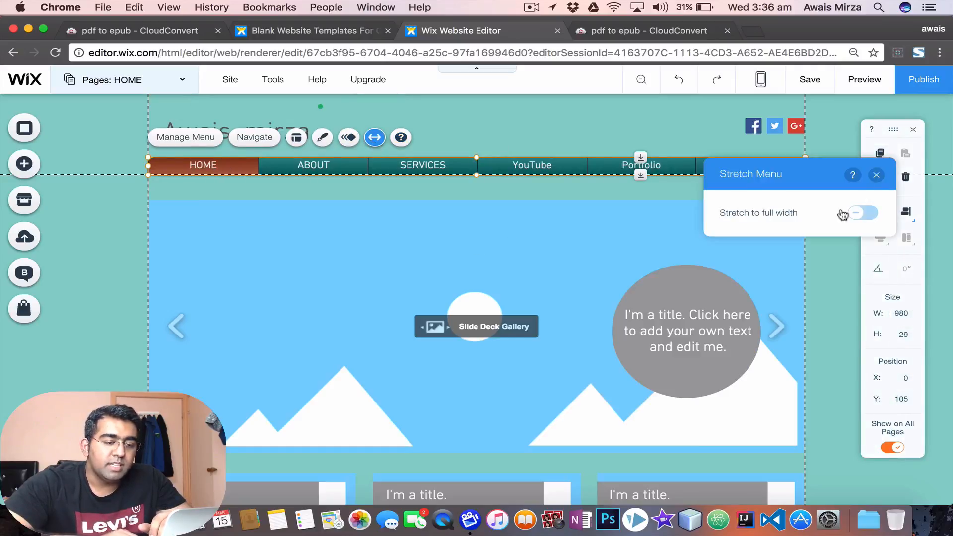
pyautogui.click(873, 215)
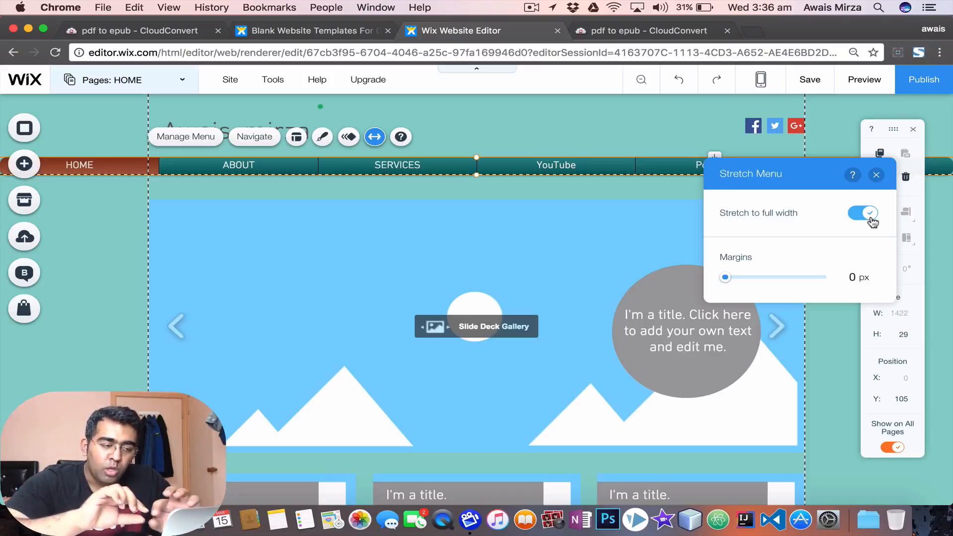
pyautogui.click(871, 219)
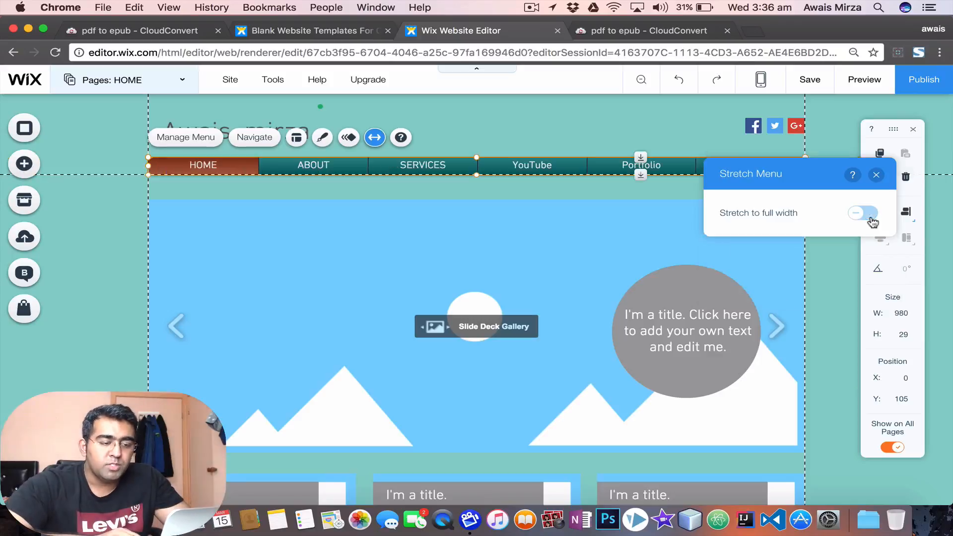
pyautogui.click(829, 211)
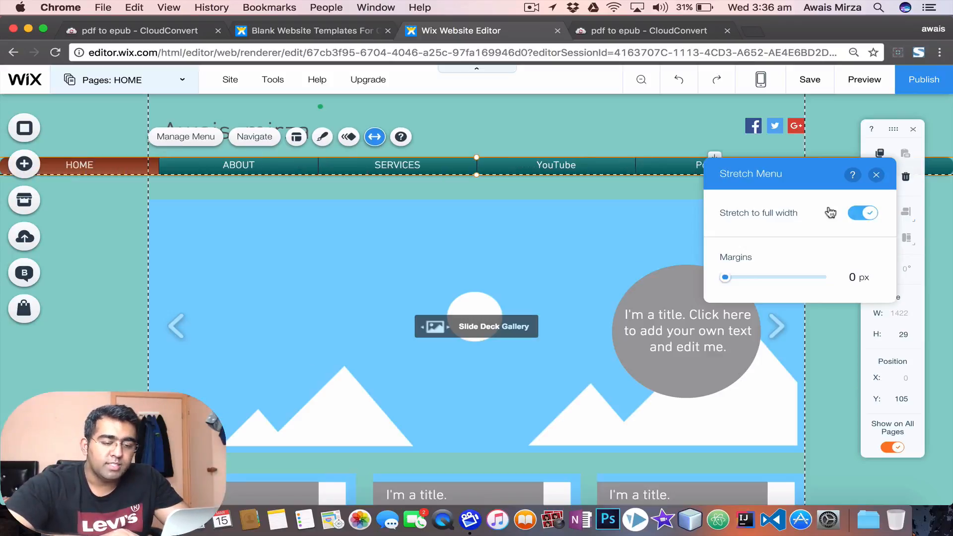
pyautogui.click(858, 219)
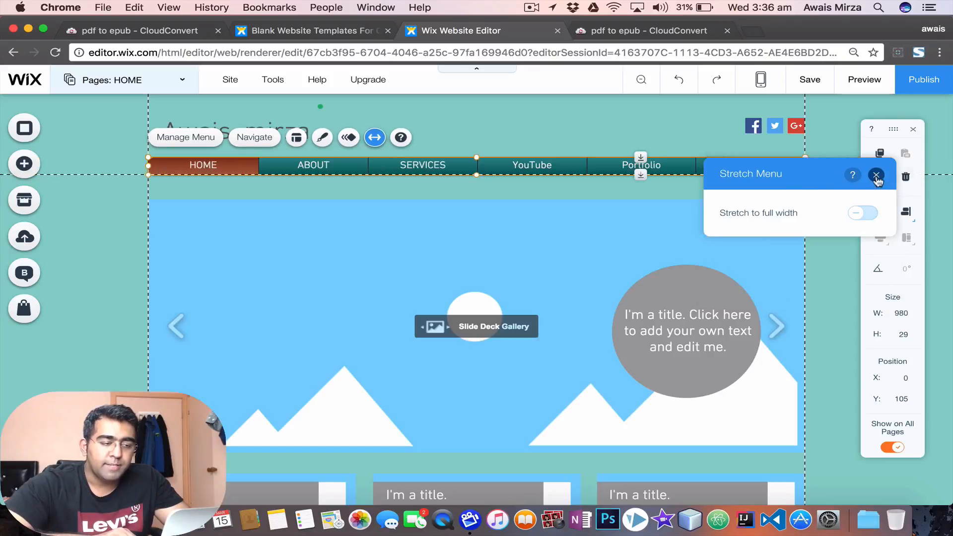
pyautogui.click(877, 174)
# Step: Delete the Slide Deck Gallery below the horizontal menu on the HOME page
pyautogui.click(634, 149)
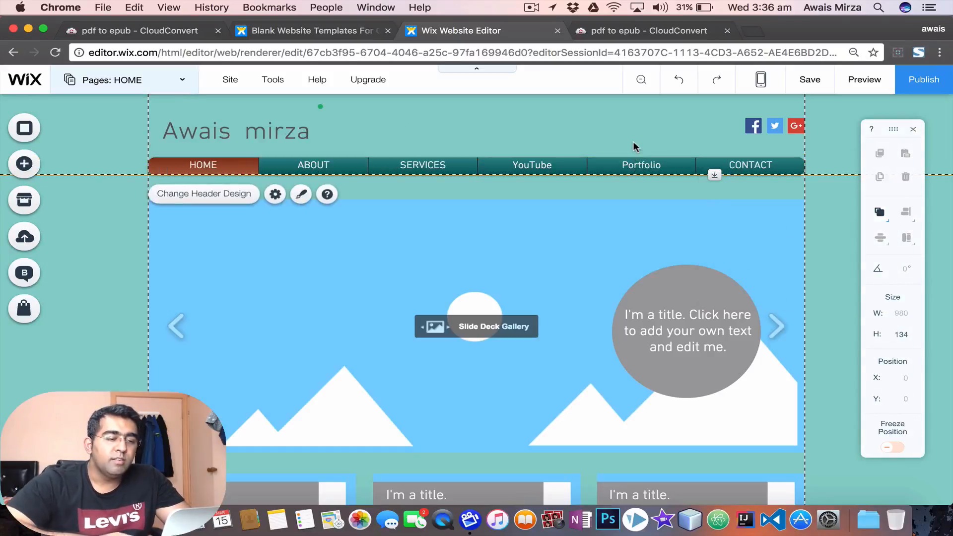
pyautogui.click(506, 282)
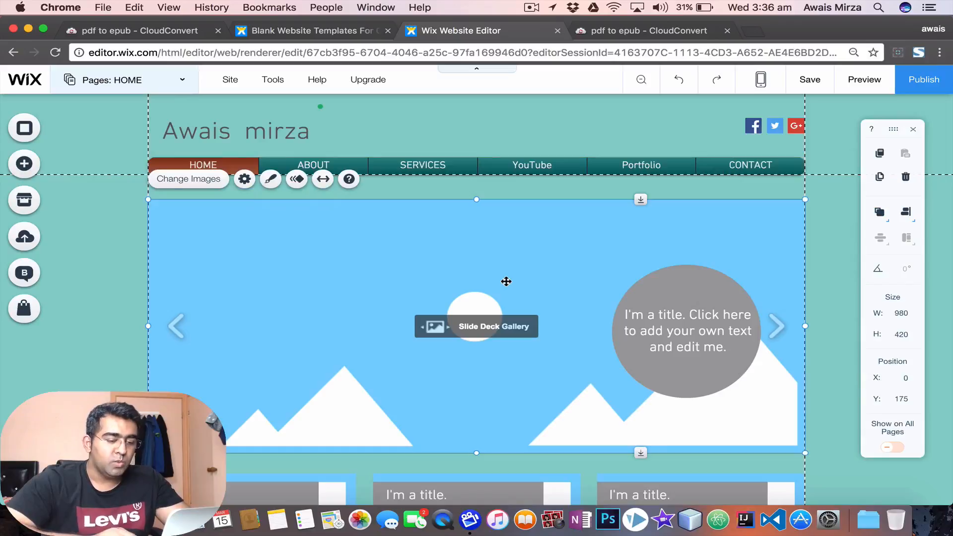
pyautogui.press('Delete')
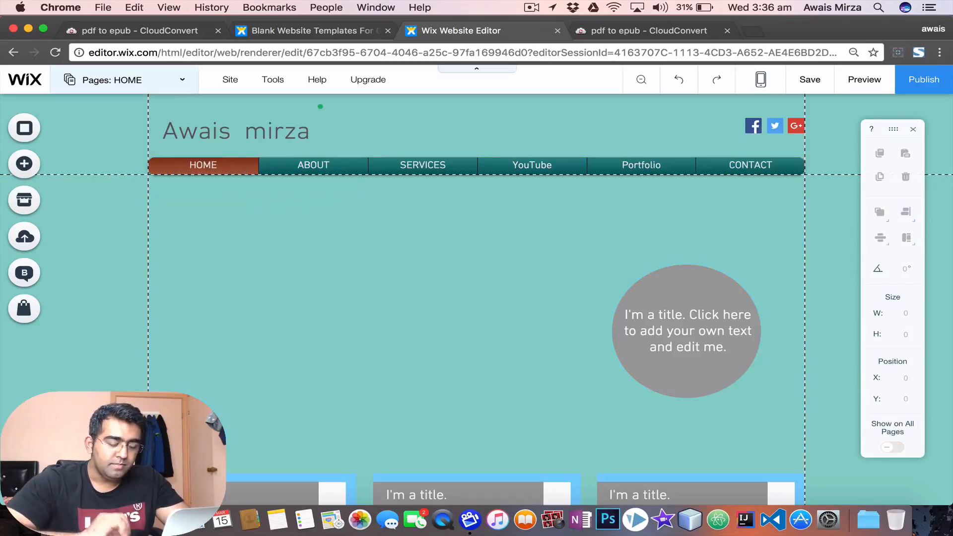
pyautogui.click(494, 283)
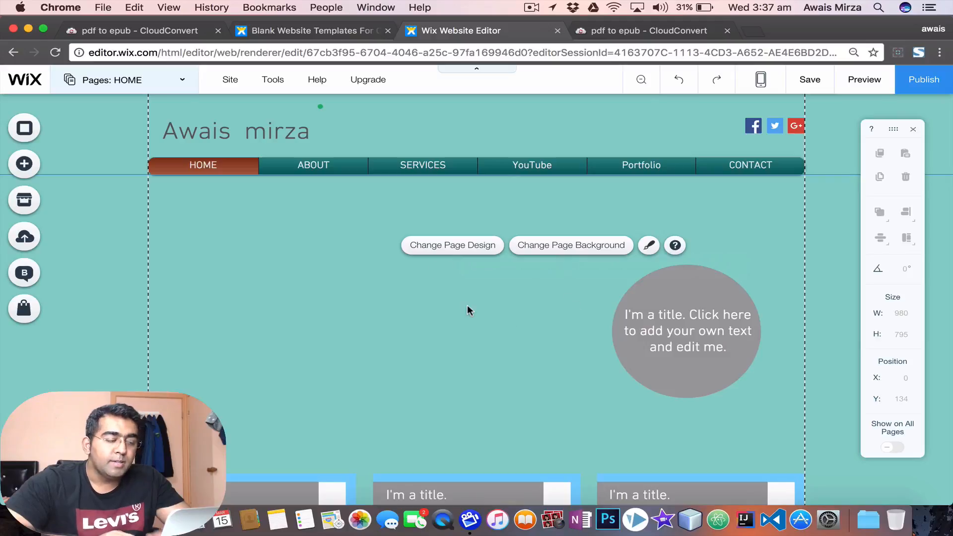
# Step: Look through the slideshow, button, box, shape and video elements that can be added to the page
pyautogui.click(25, 166)
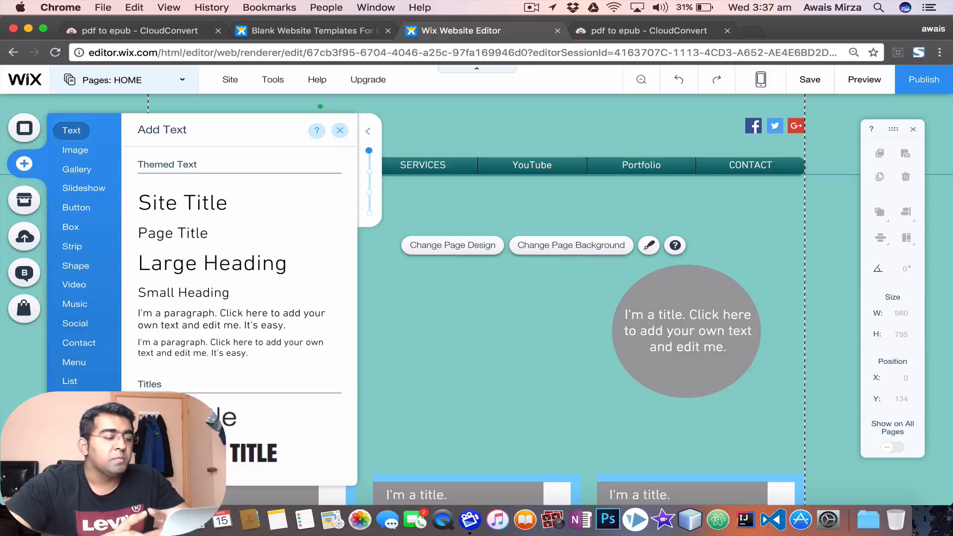
pyautogui.click(99, 192)
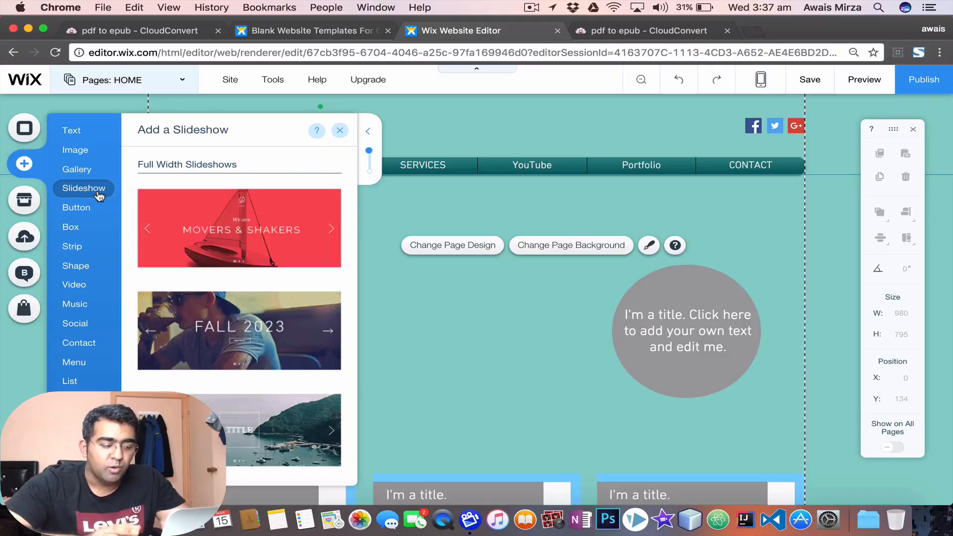
pyautogui.click(89, 220)
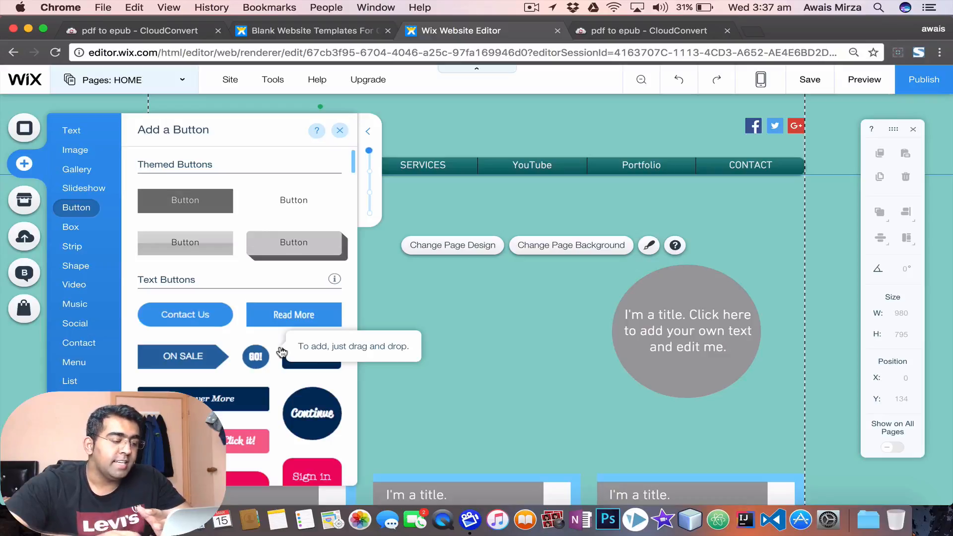
pyautogui.click(82, 226)
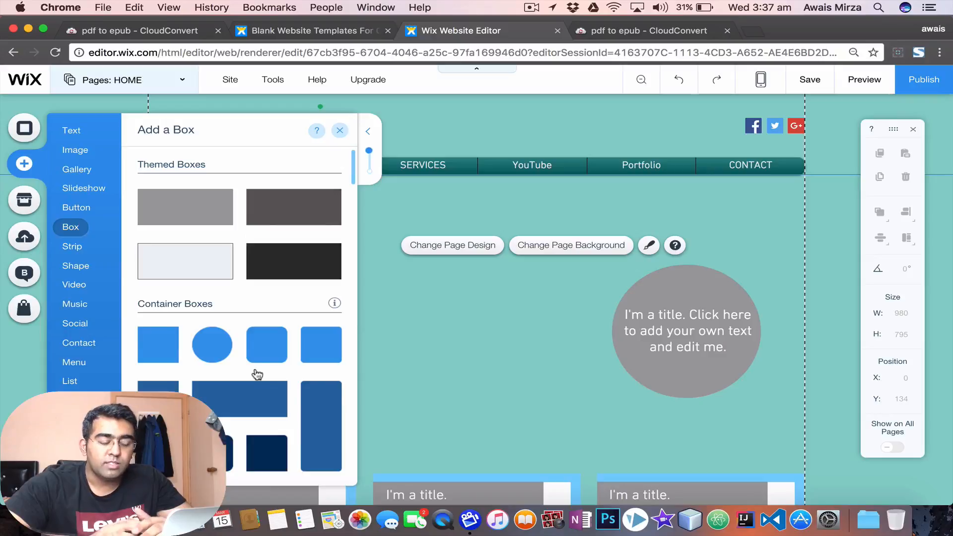
pyautogui.click(91, 272)
pyautogui.scroll(-5, 297, 382)
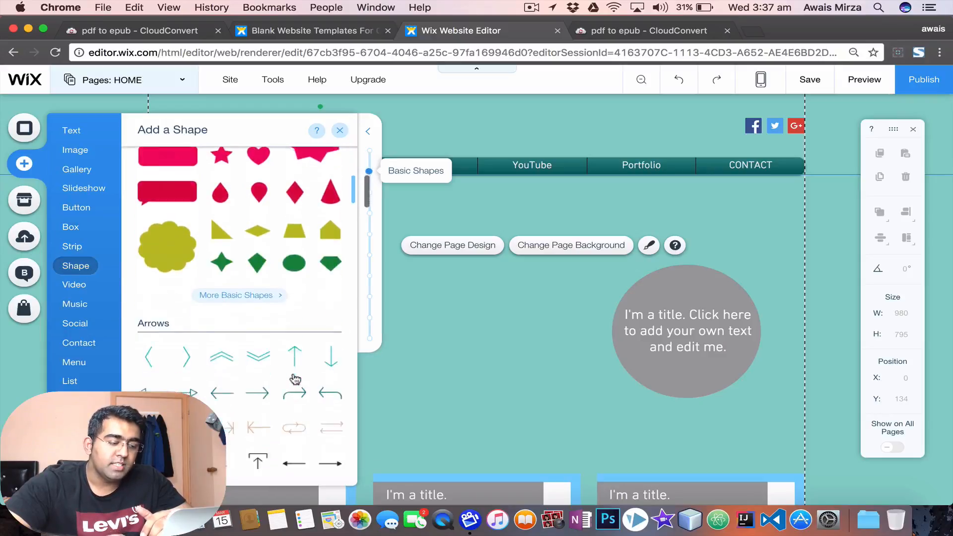
pyautogui.scroll(-5, 295, 380)
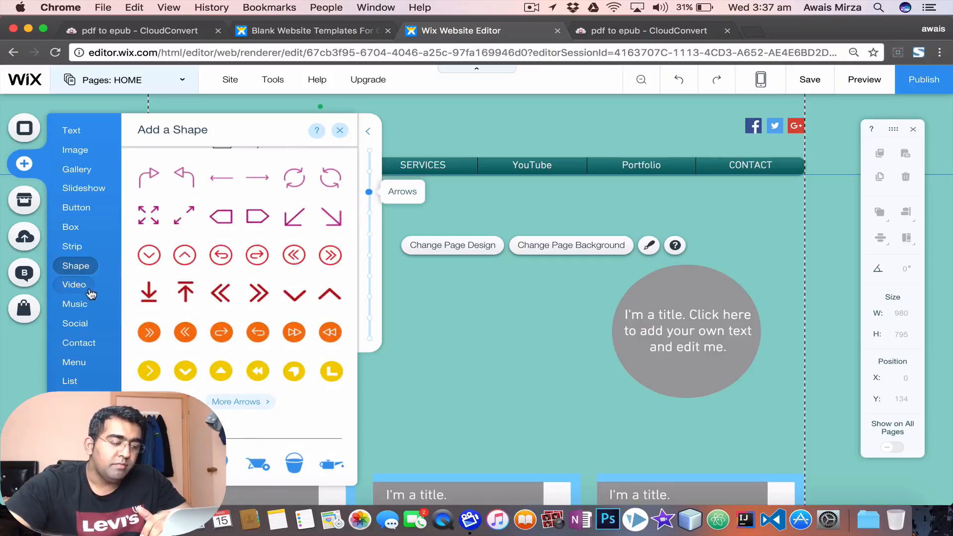
pyautogui.click(92, 294)
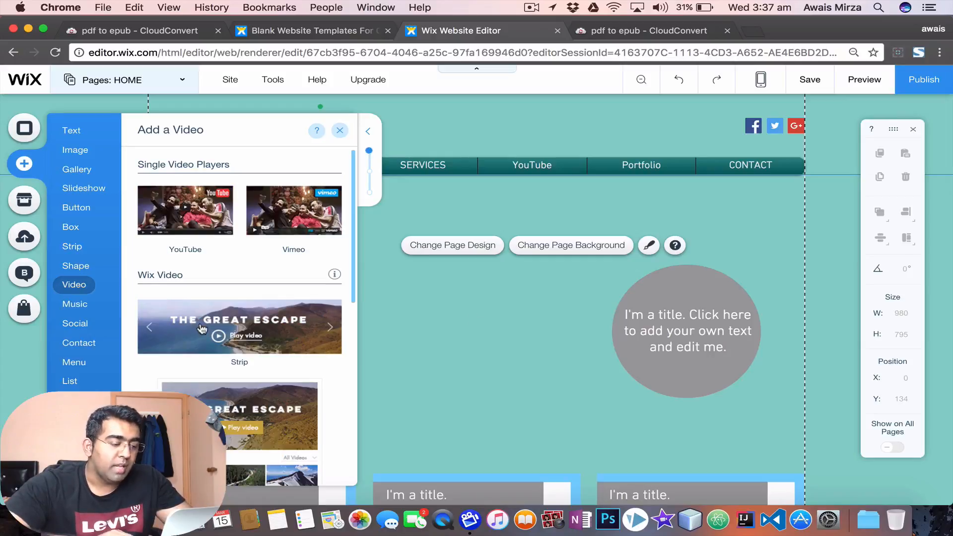
pyautogui.scroll(-10, 278, 322)
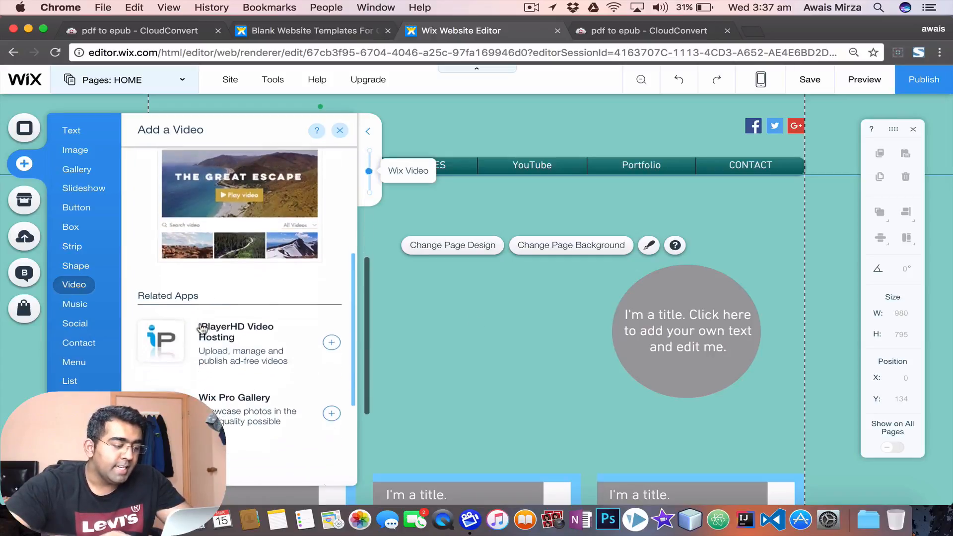
# Step: Add the coloured square six-icon social bar to the HOME page, beside the grey title circle
pyautogui.click(85, 324)
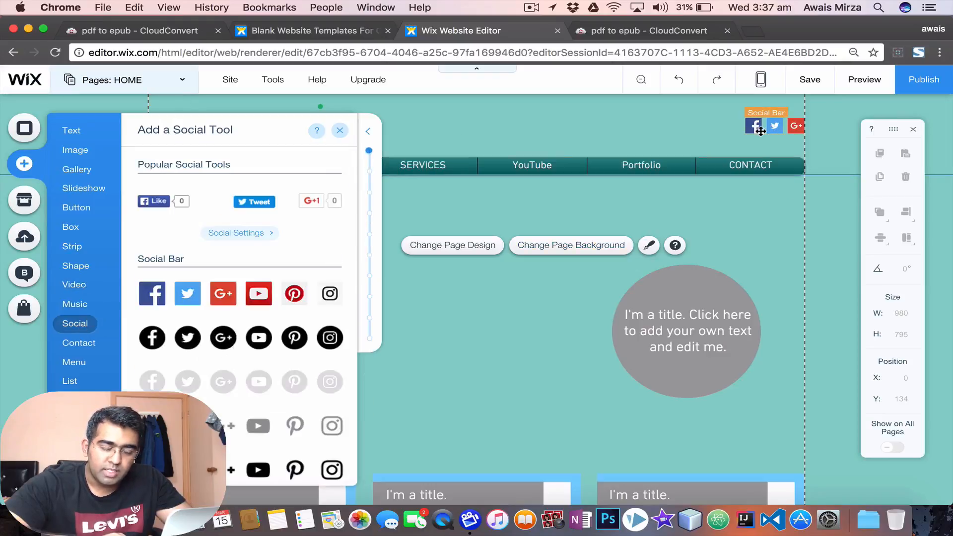
pyautogui.scroll(-10, 258, 375)
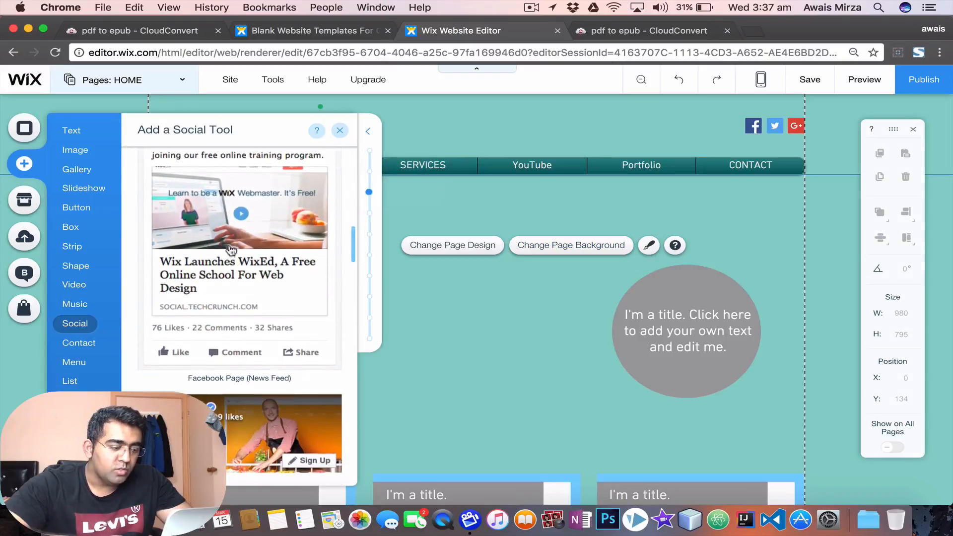
pyautogui.scroll(10, 231, 250)
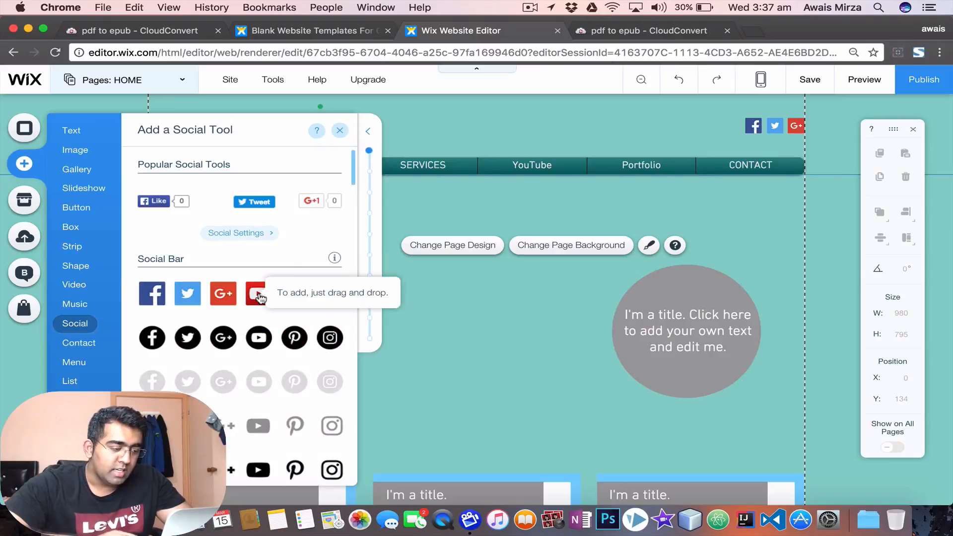
pyautogui.moveTo(260, 297); pyautogui.dragTo(494, 298)
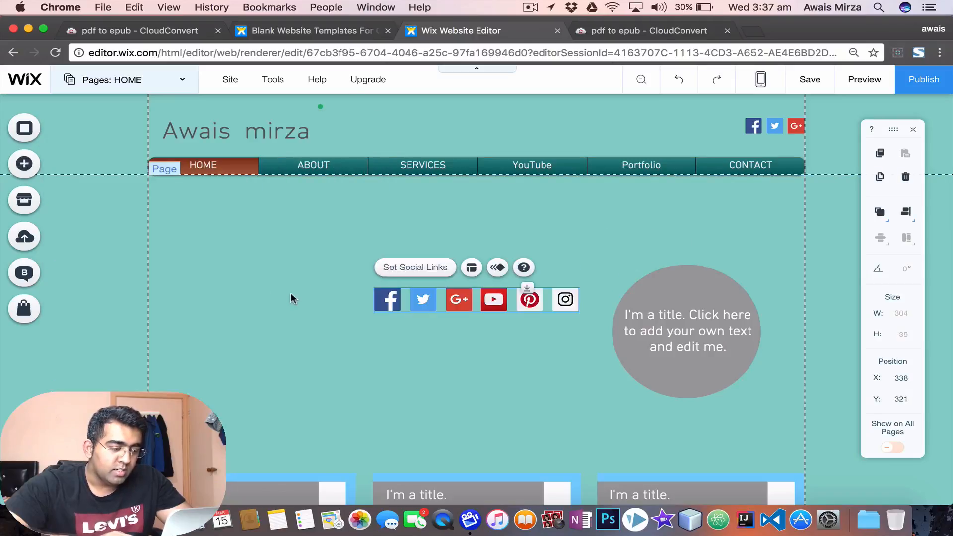
# Step: Delete the old social bar from the header and move the new one into its place at about X 670, Y 50
pyautogui.click(749, 120)
pyautogui.press('Delete')
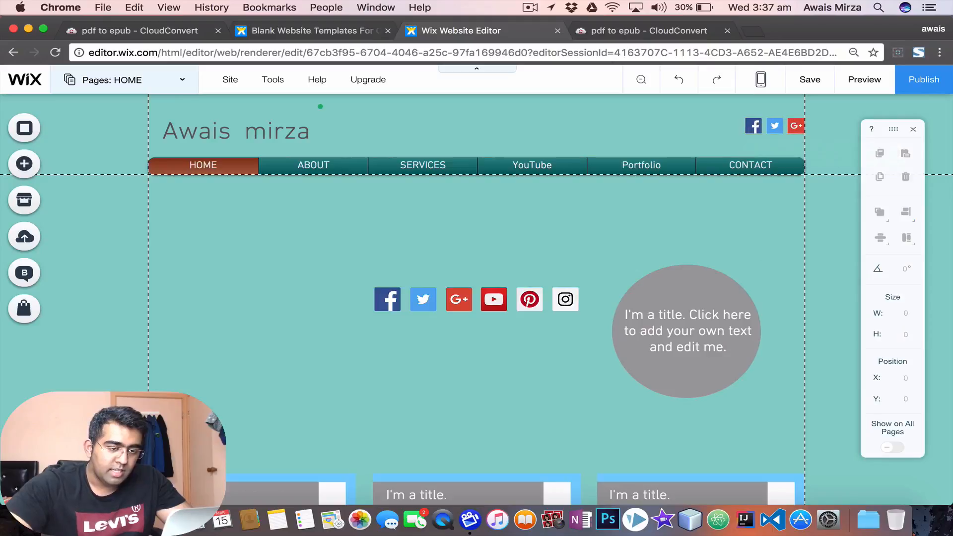
pyautogui.click(477, 296)
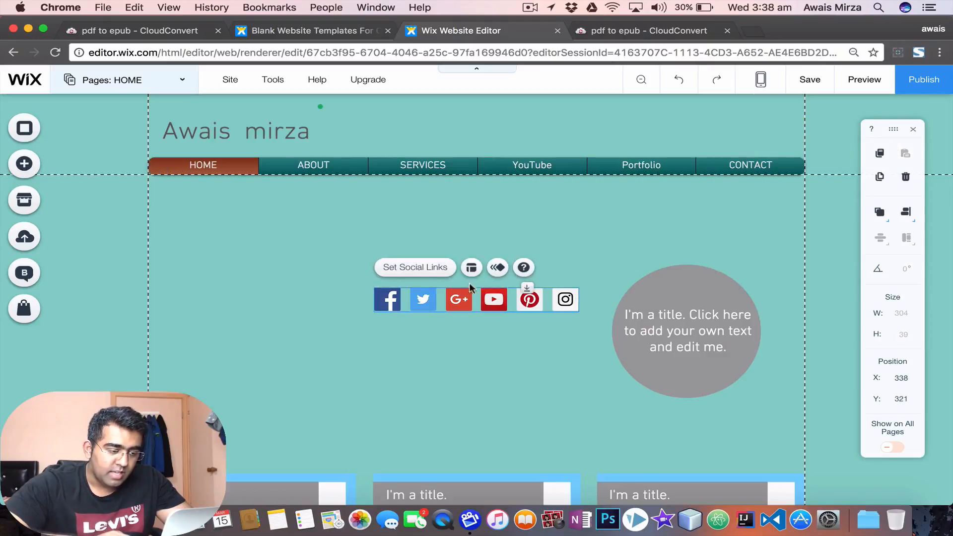
pyautogui.moveTo(447, 293); pyautogui.dragTo(667, 128)
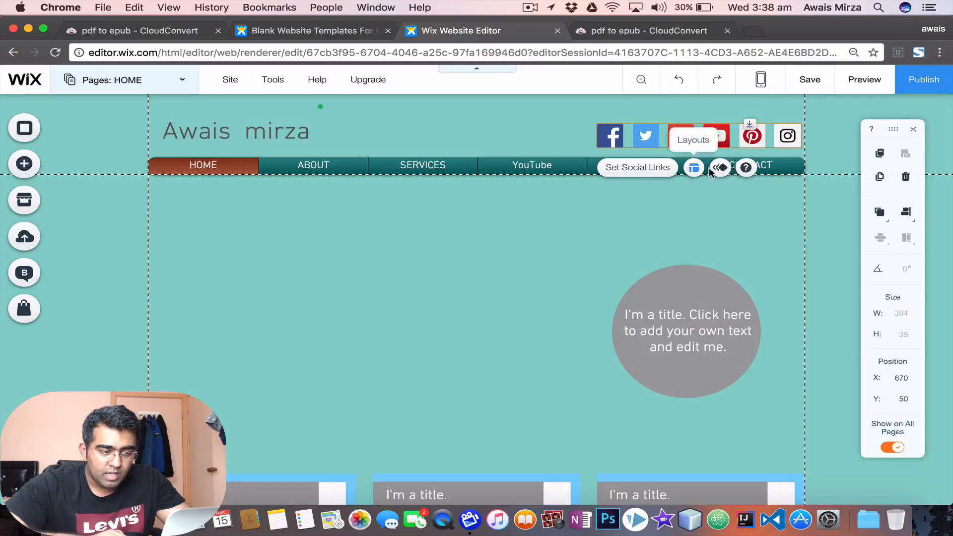
# Step: Link the new social bar's Facebook icon to the site owner's Facebook profile address
pyautogui.click(655, 169)
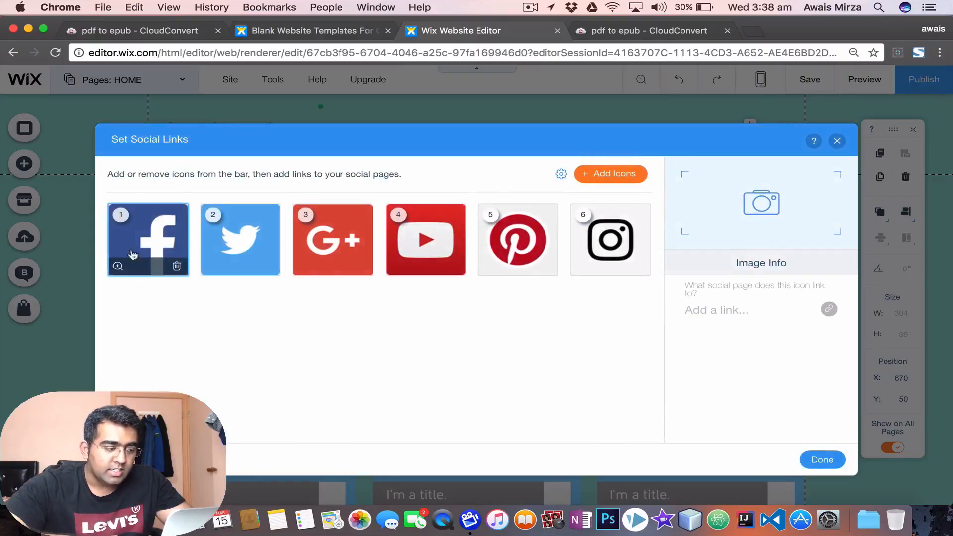
pyautogui.click(155, 251)
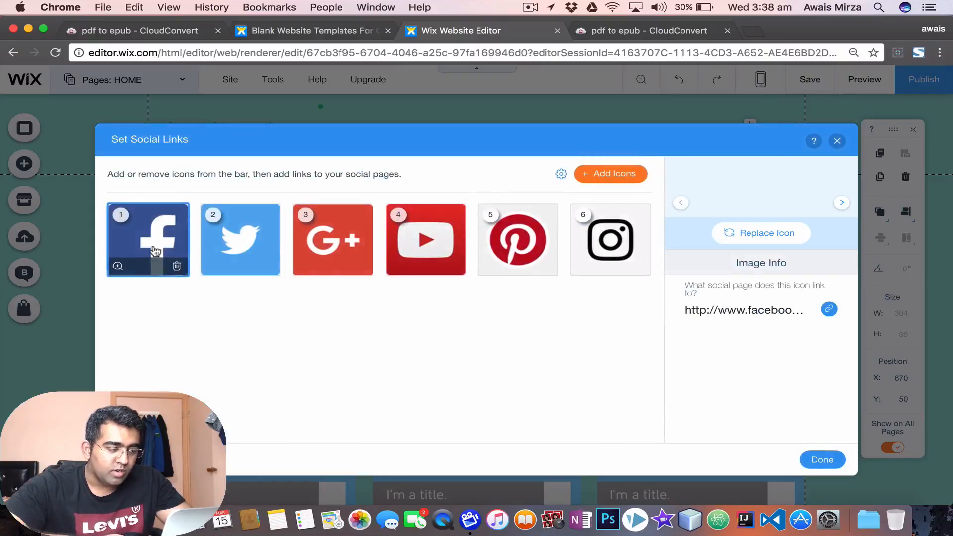
pyautogui.click(755, 309)
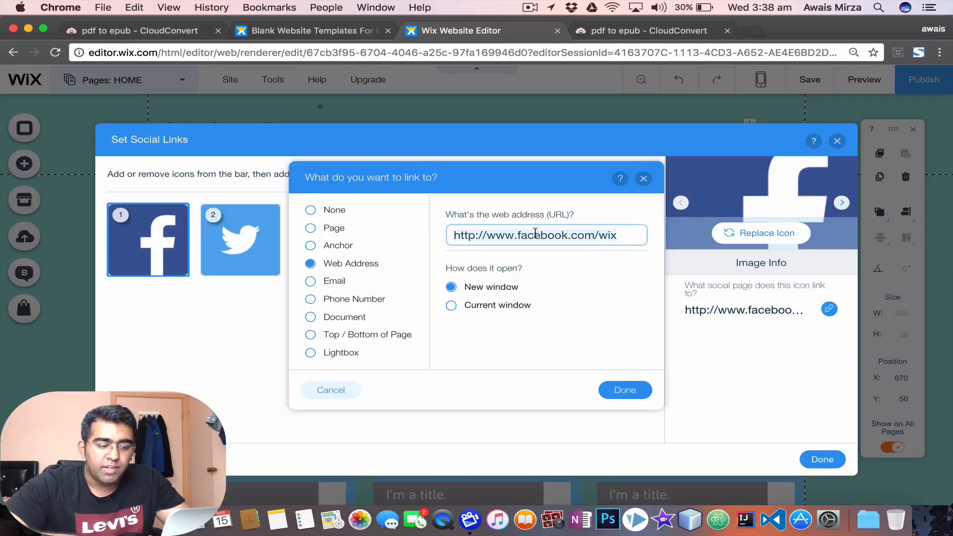
pyautogui.click(621, 243)
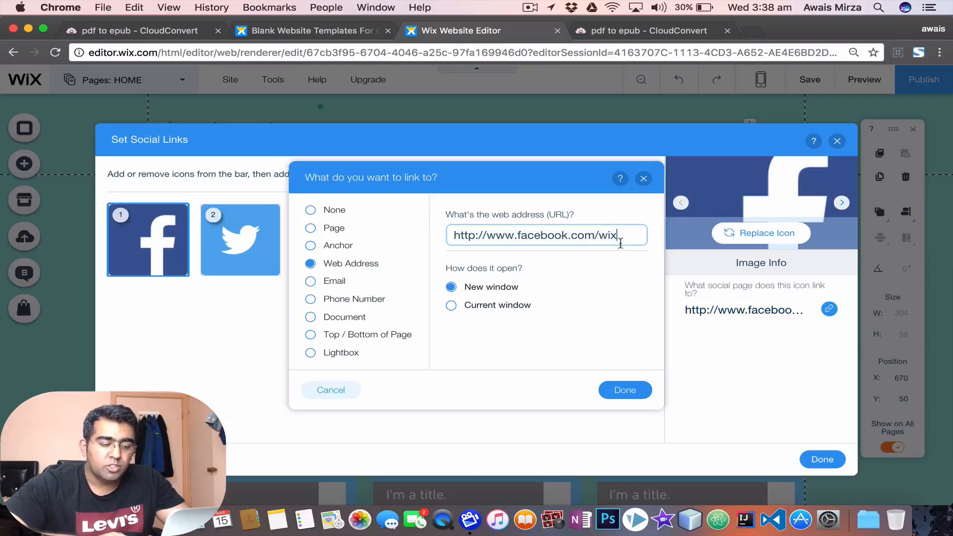
pyautogui.press('BackSpace')
pyautogui.press('BackSpace')
pyautogui.write('awais')
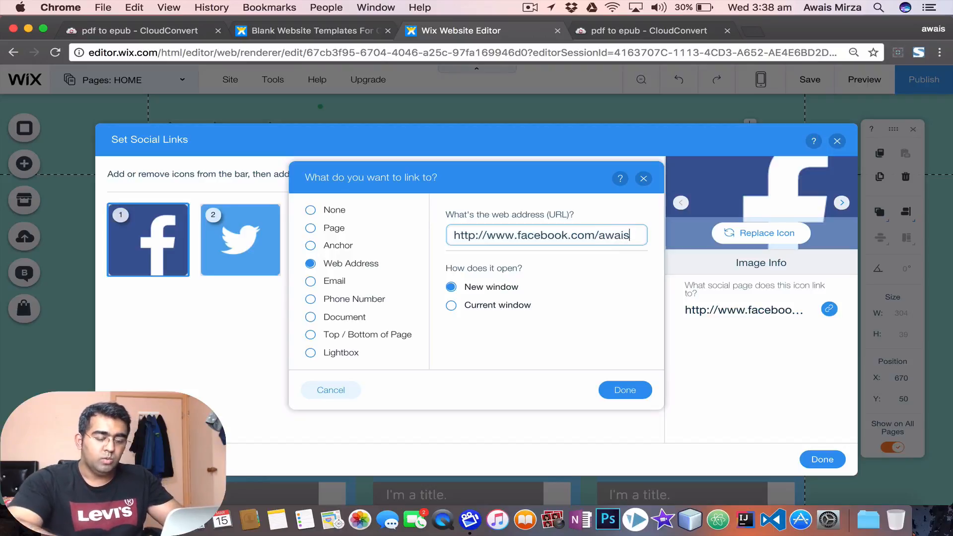
pyautogui.write('mirza01')
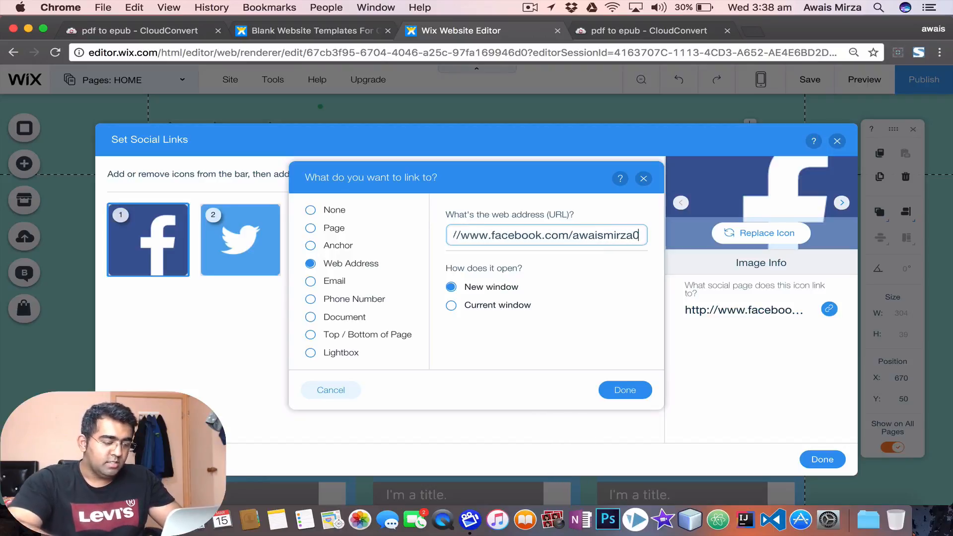
pyautogui.click(615, 390)
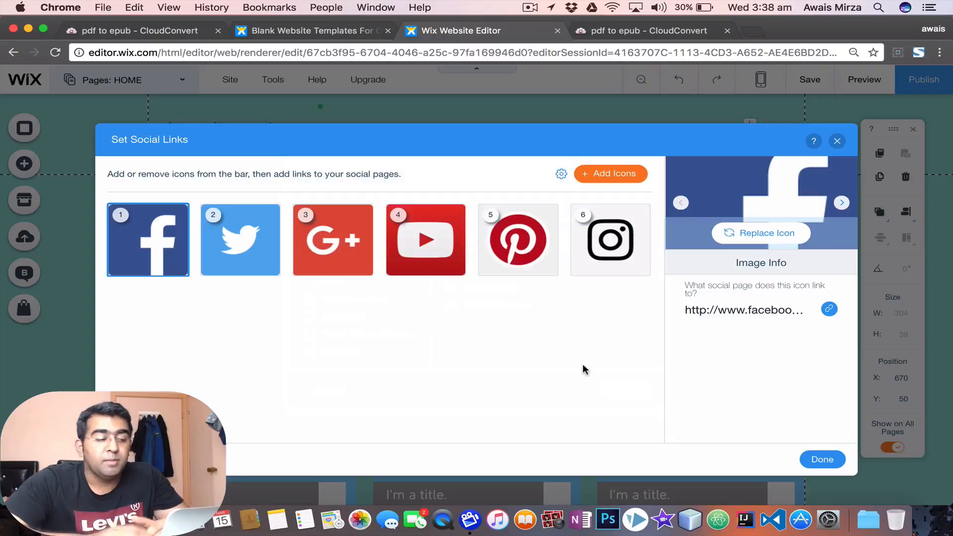
# Step: Link the Twitter icon to the site owner's Twitter profile address
pyautogui.click(241, 263)
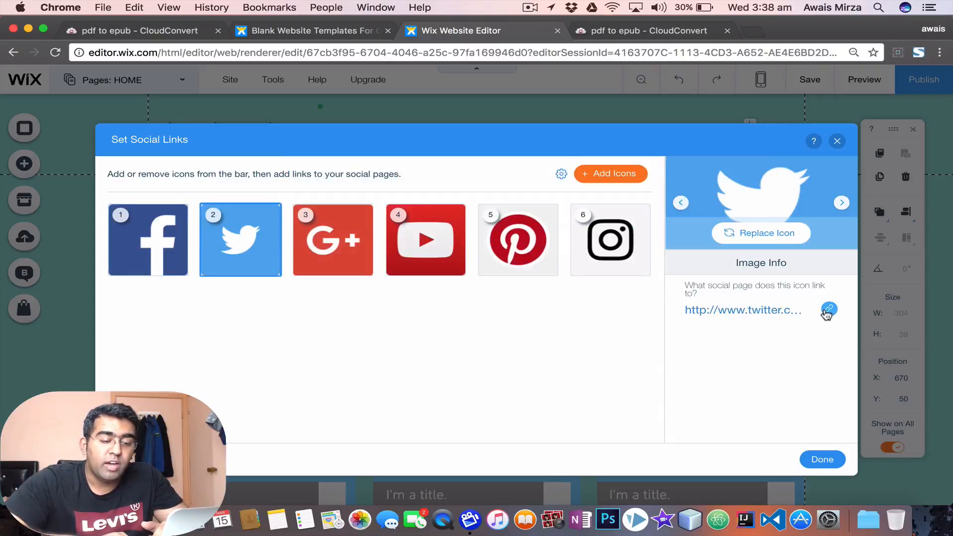
pyautogui.click(829, 310)
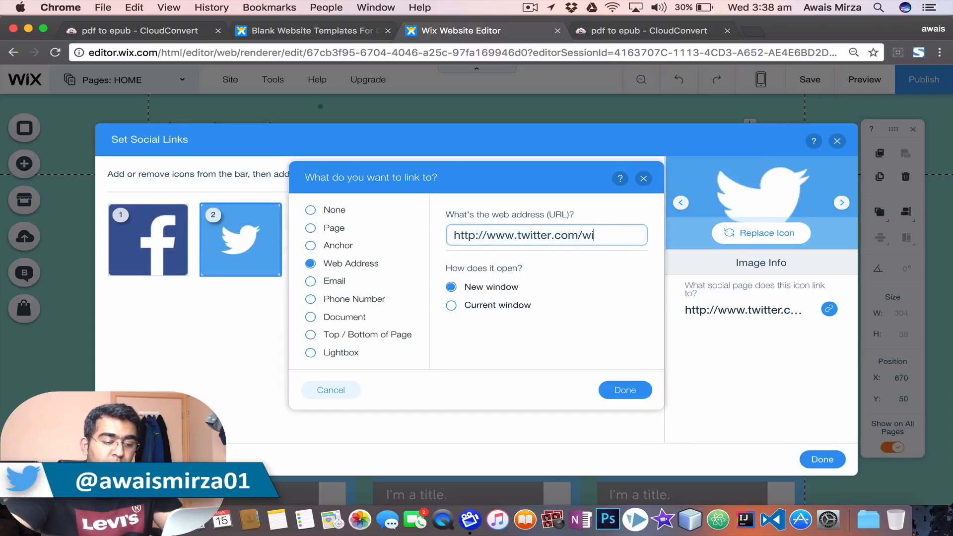
pyautogui.write('awaism')
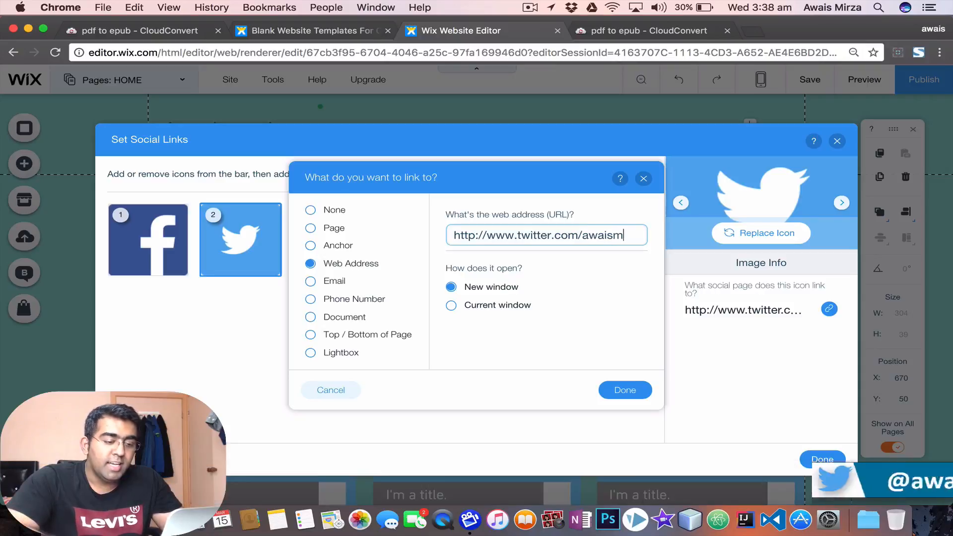
pyautogui.write('irza01')
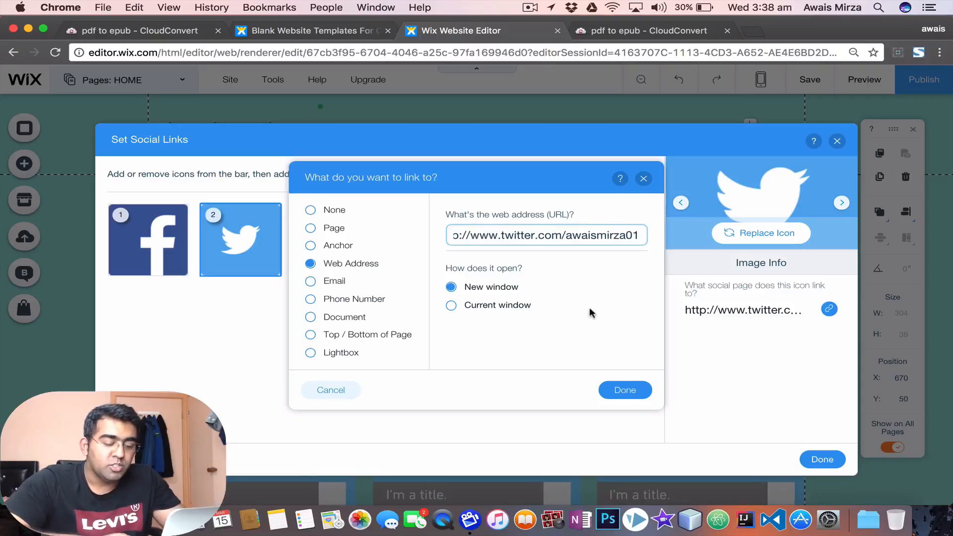
pyautogui.click(626, 391)
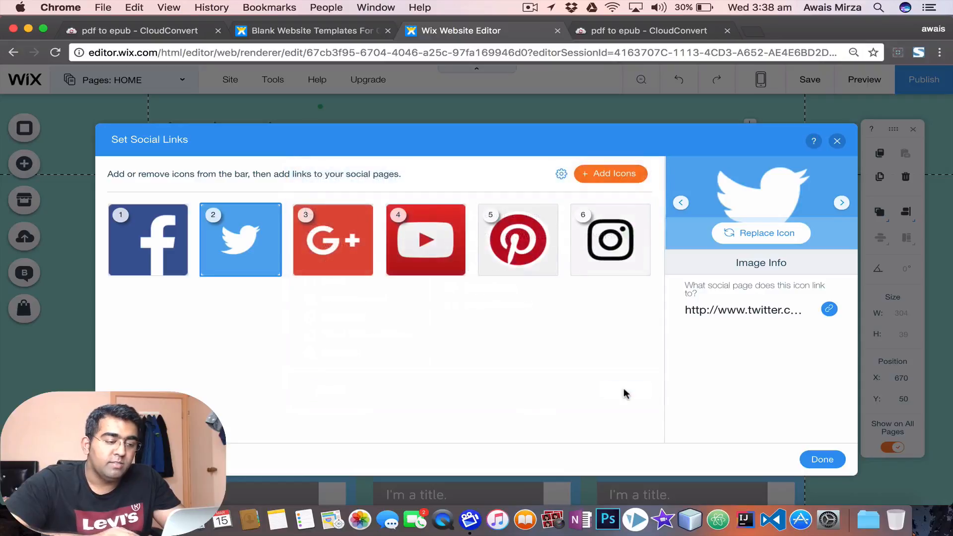
# Step: Remove the Google+, Instagram and Pinterest icons from the social bar and finish setting the social links
pyautogui.moveTo(365, 267)
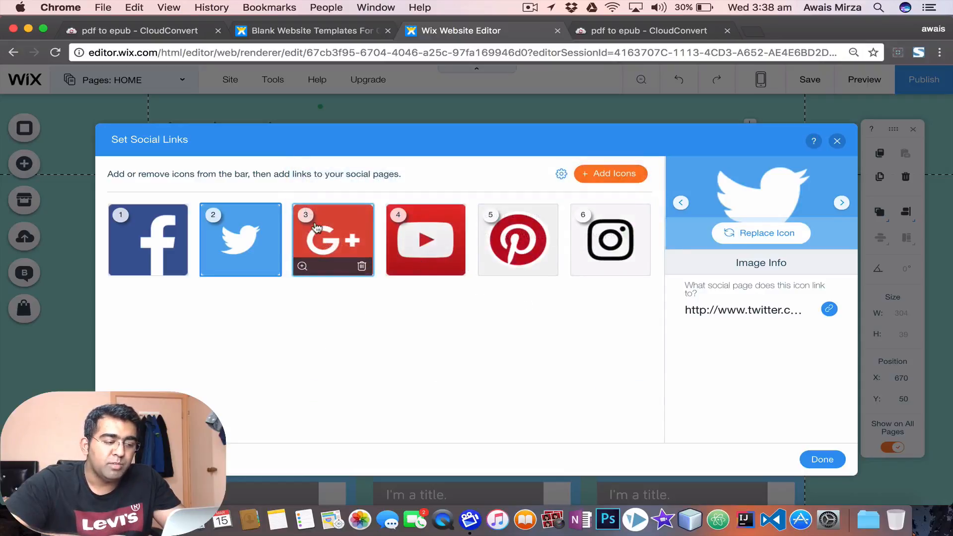
pyautogui.click(365, 267)
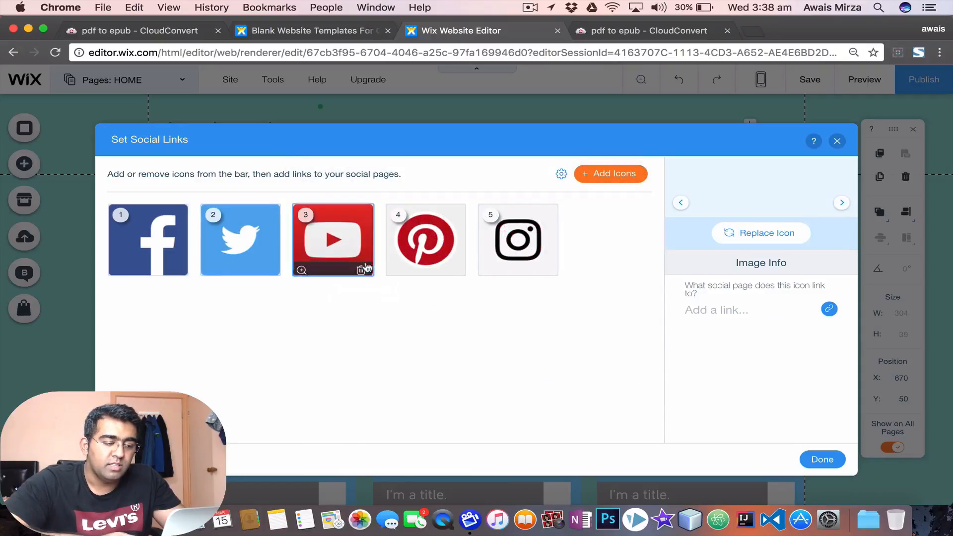
pyautogui.click(549, 267)
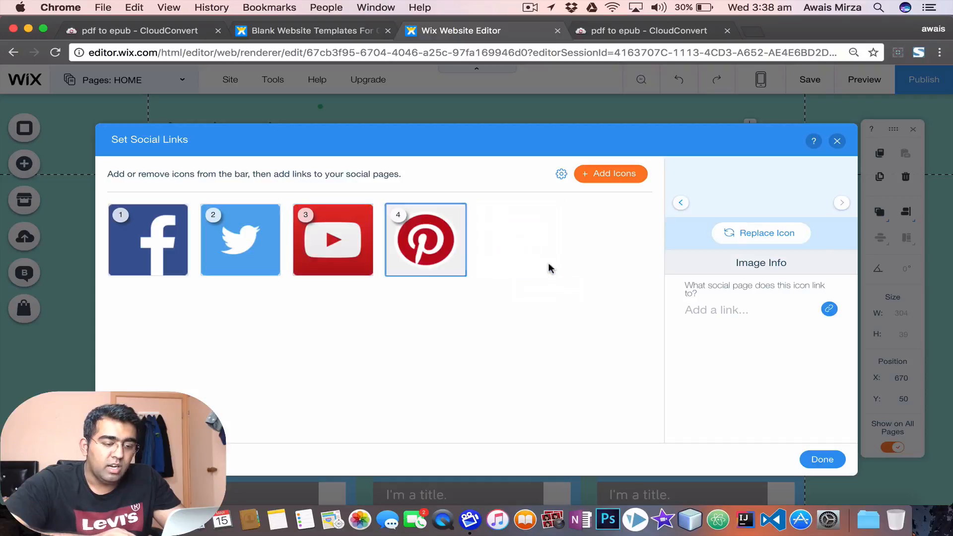
pyautogui.click(455, 268)
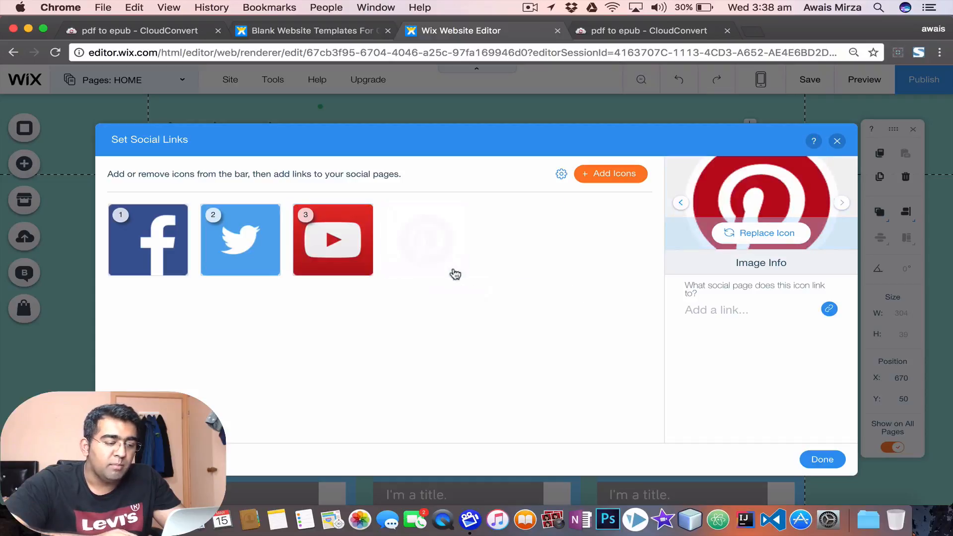
pyautogui.click(815, 461)
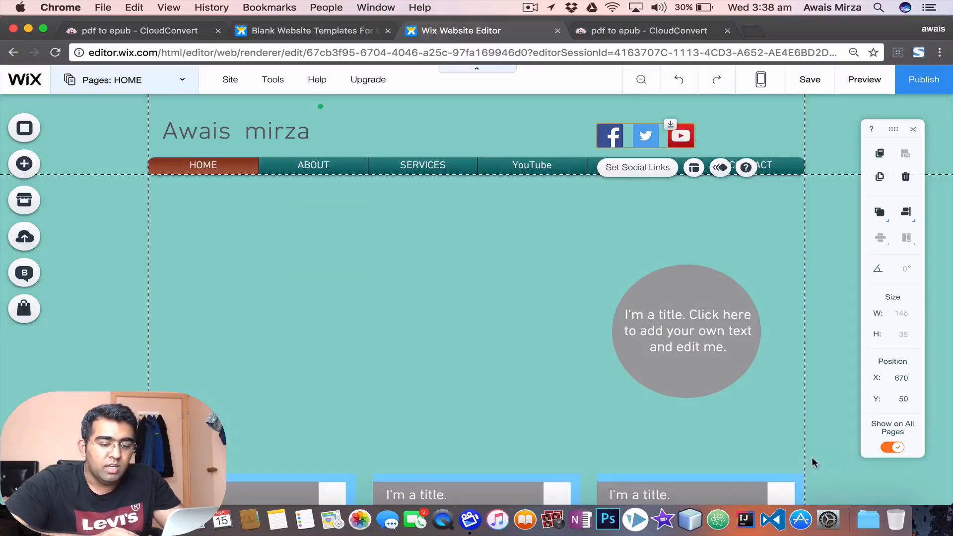
# Step: Move the social bar along the header to about X 826, Y 50 and apply the Fly-In animation to it
pyautogui.moveTo(642, 138); pyautogui.dragTo(745, 137)
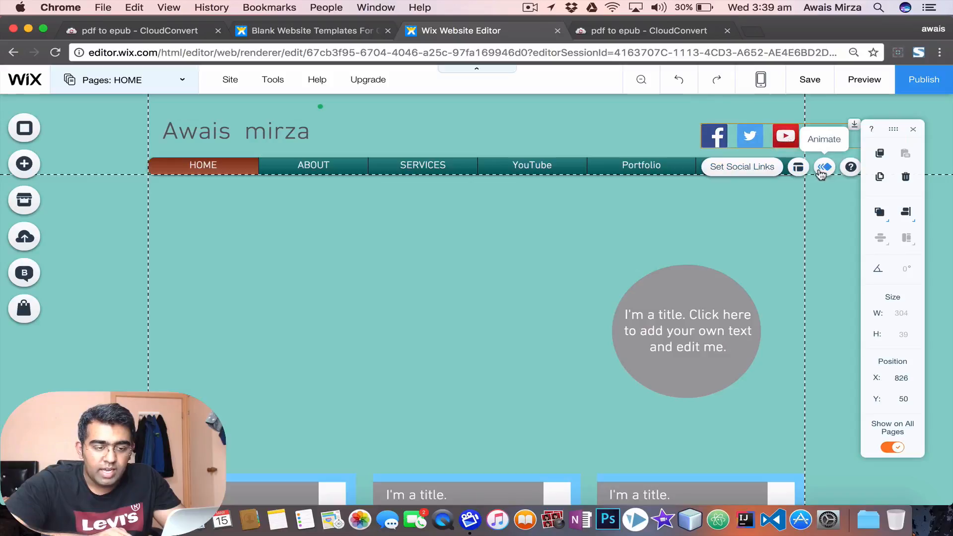
pyautogui.click(823, 169)
pyautogui.click(608, 331)
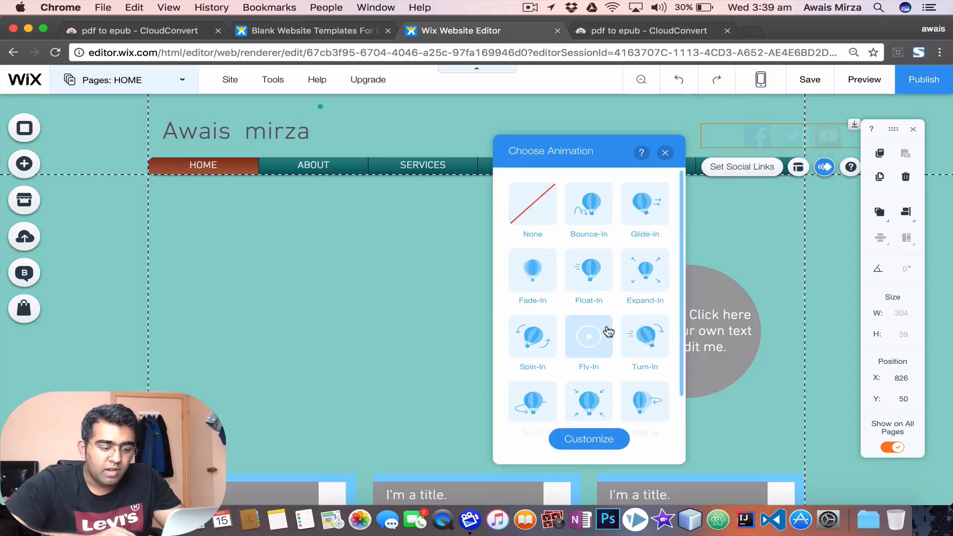
pyautogui.click(709, 218)
pyautogui.click(765, 130)
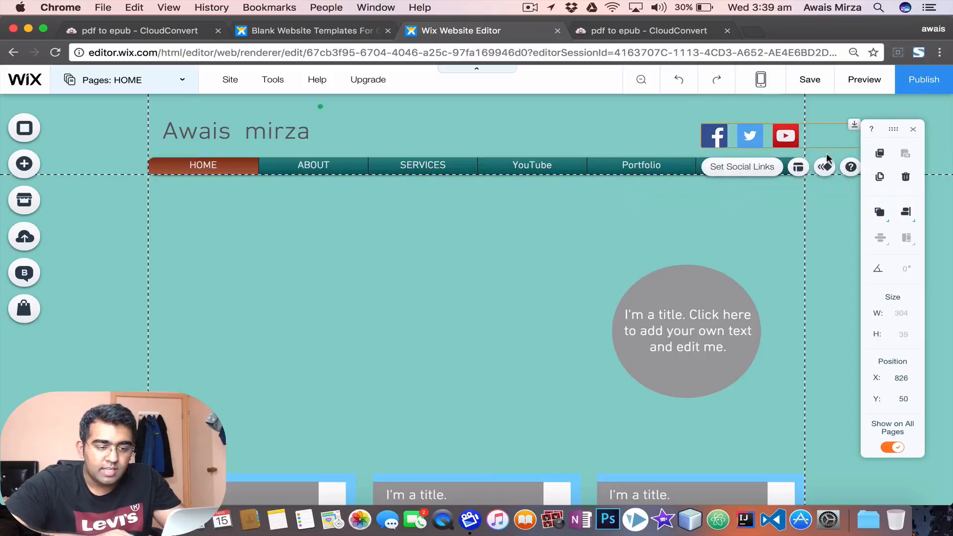
# Step: Set the social bar's icon size to 26 px with a horizontal layout and move the bar above the CONTACT menu item
pyautogui.click(799, 168)
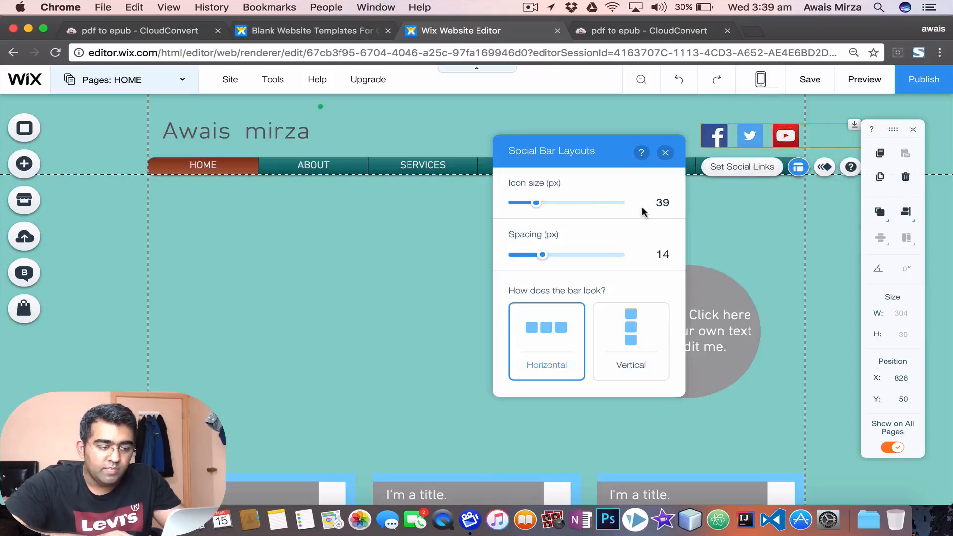
pyautogui.moveTo(539, 207); pyautogui.dragTo(526, 207)
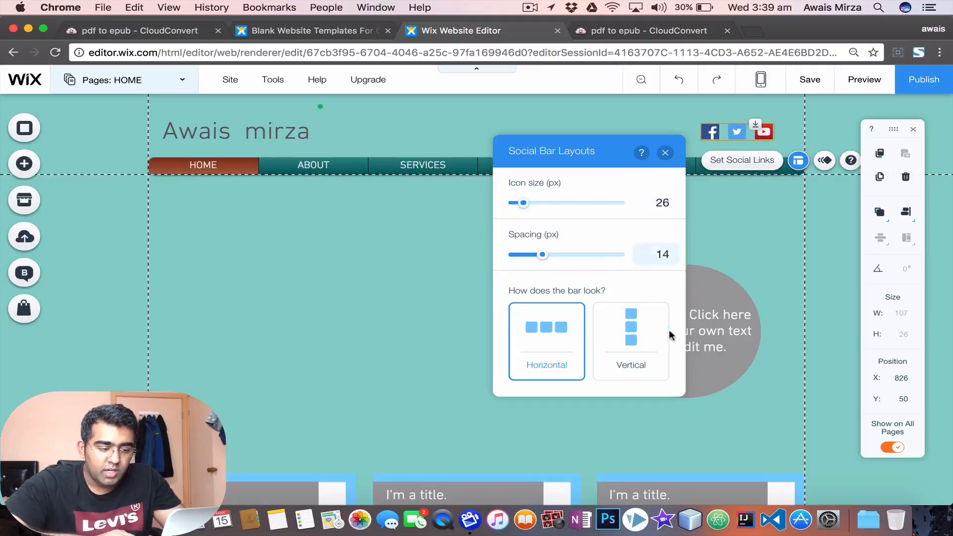
pyautogui.click(627, 325)
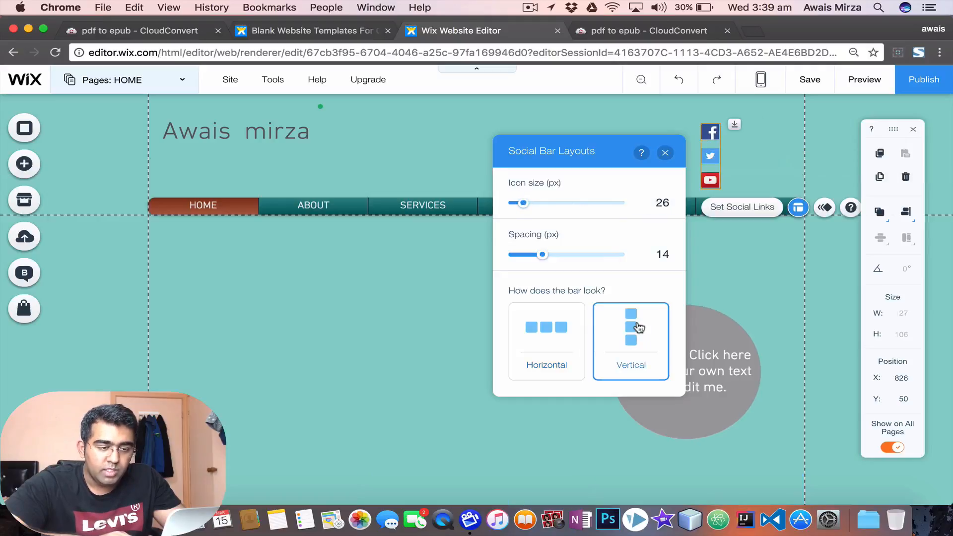
pyautogui.click(556, 325)
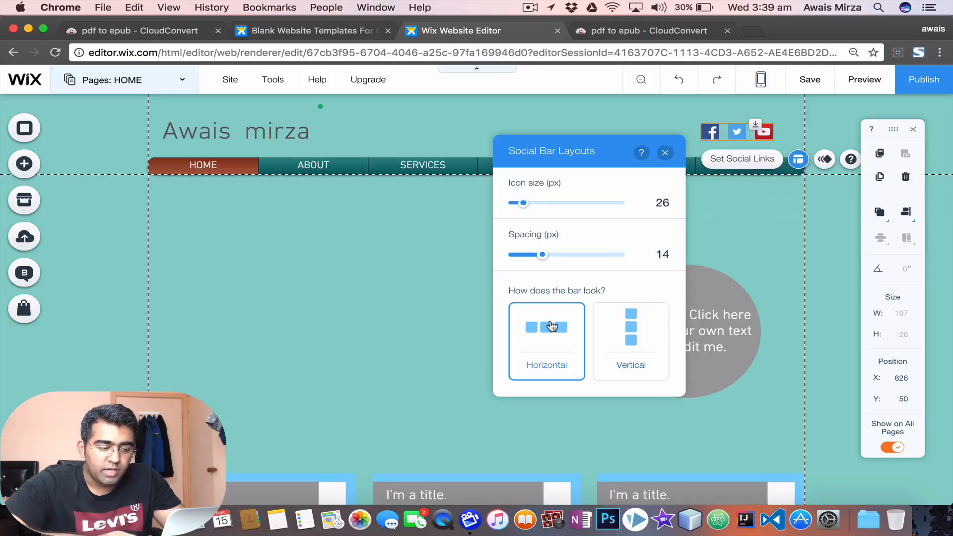
pyautogui.click(665, 153)
pyautogui.moveTo(733, 137); pyautogui.dragTo(756, 129)
pyautogui.click(536, 277)
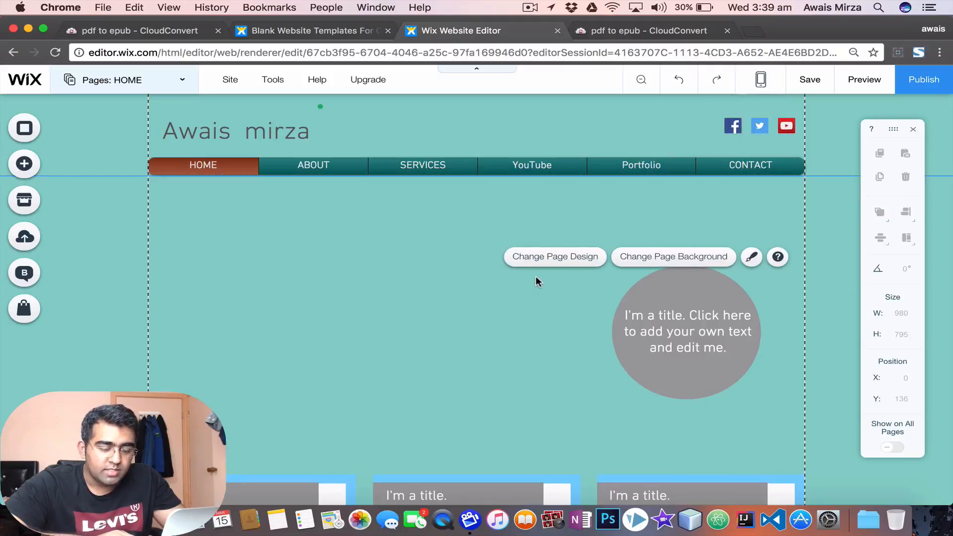
# Step: Add the full-width "About (Movers & Shakers)" slideshow to the home page
pyautogui.click(25, 164)
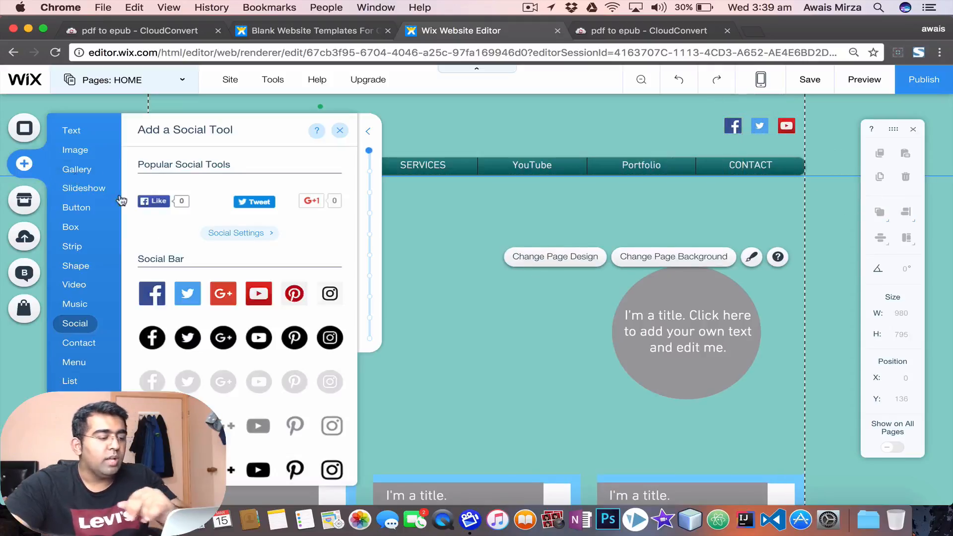
pyautogui.scroll(-5, 369, 191)
pyautogui.click(76, 400)
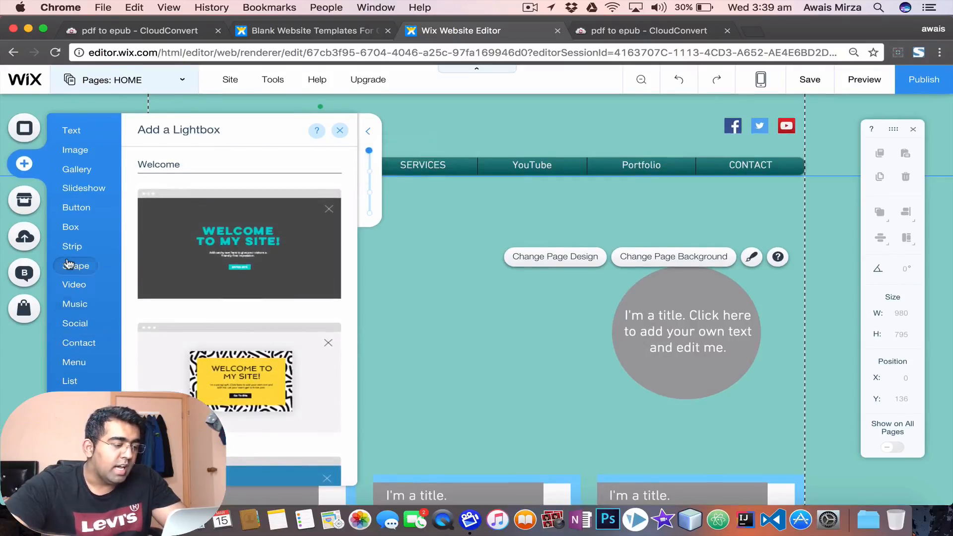
pyautogui.moveTo(82, 194)
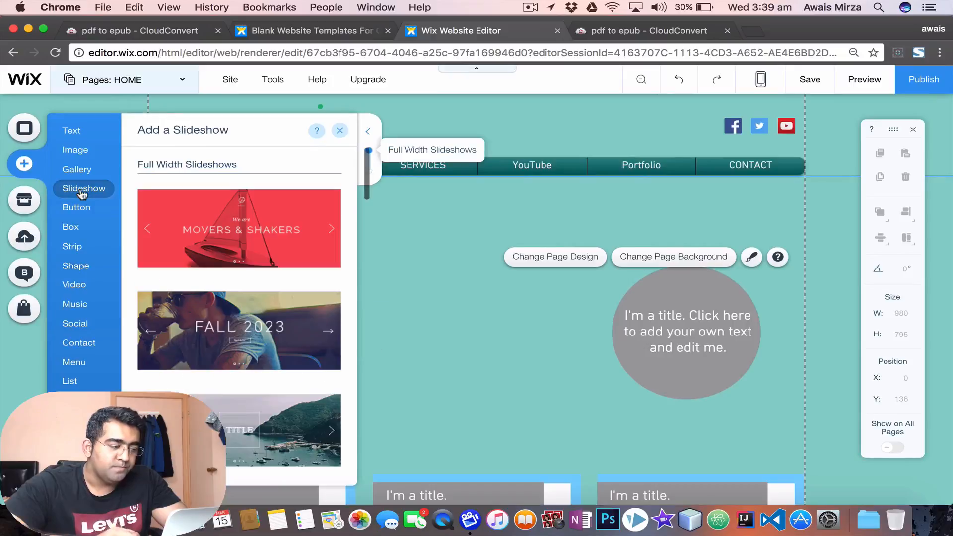
pyautogui.scroll(-10, 228, 365)
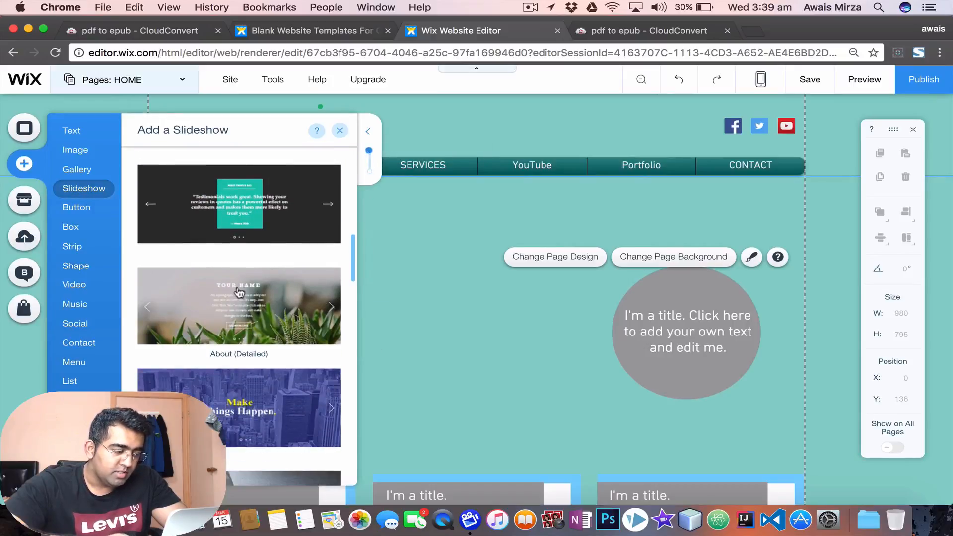
pyautogui.scroll(8, 239, 292)
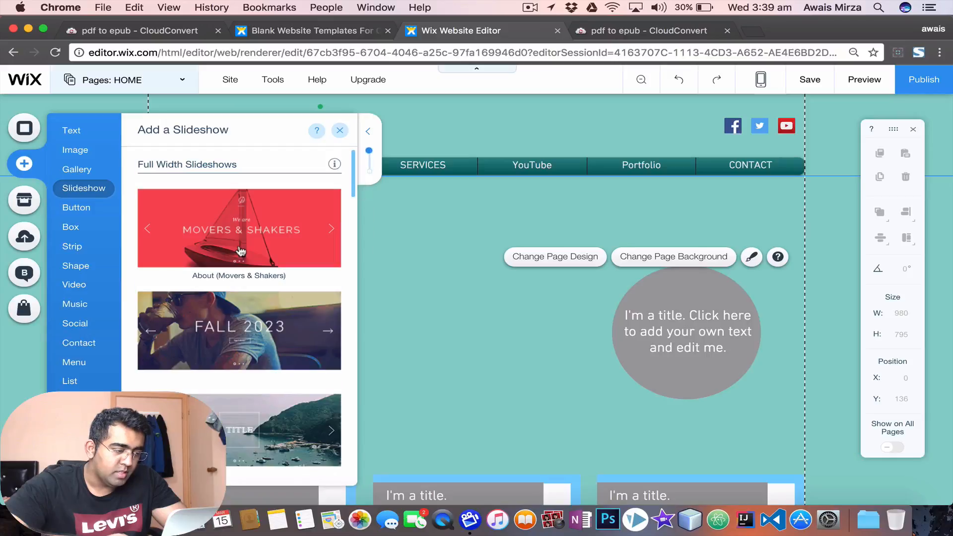
pyautogui.click(233, 215)
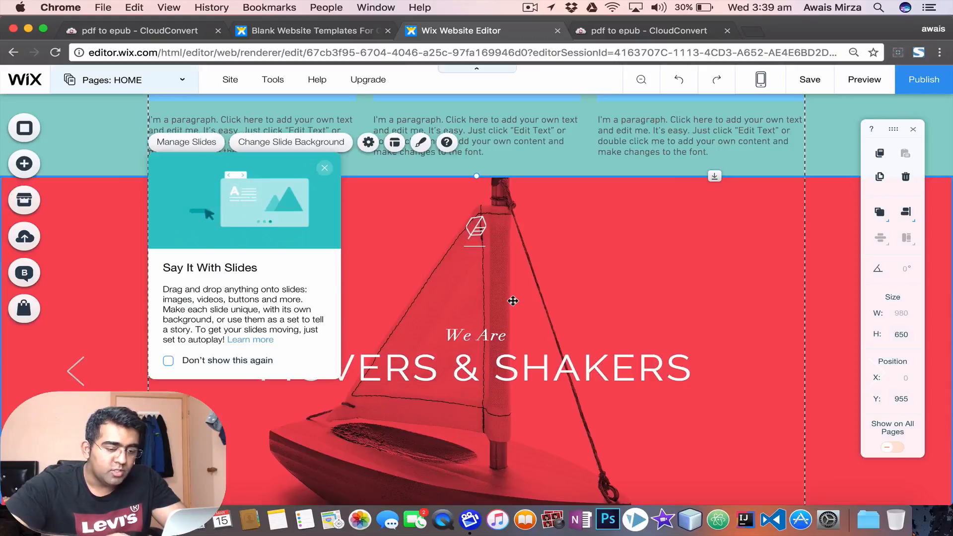
# Step: Examine the editing options for the first slide's title text, its small logo image and the slideshow itself
pyautogui.click(762, 344)
pyautogui.scroll(-3, 376, 265)
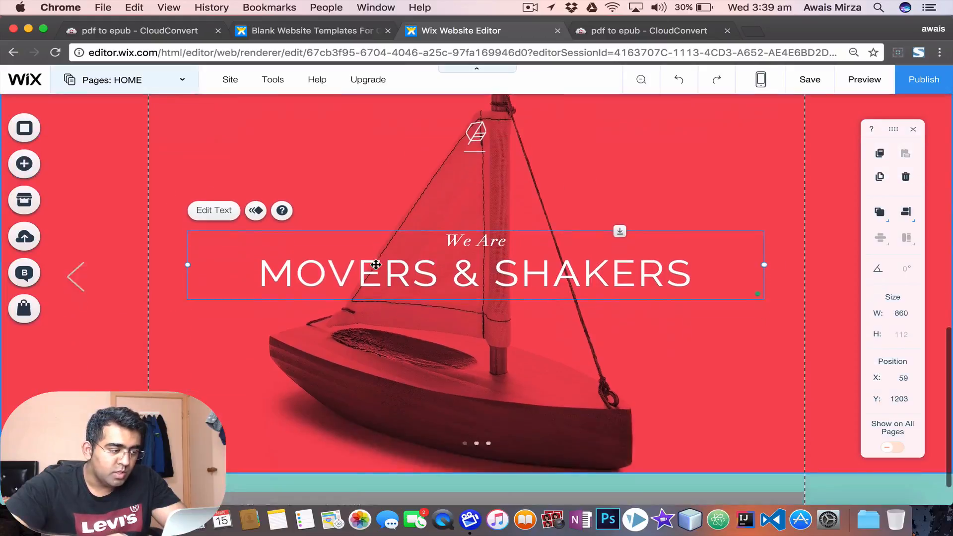
pyautogui.scroll(-2, 375, 265)
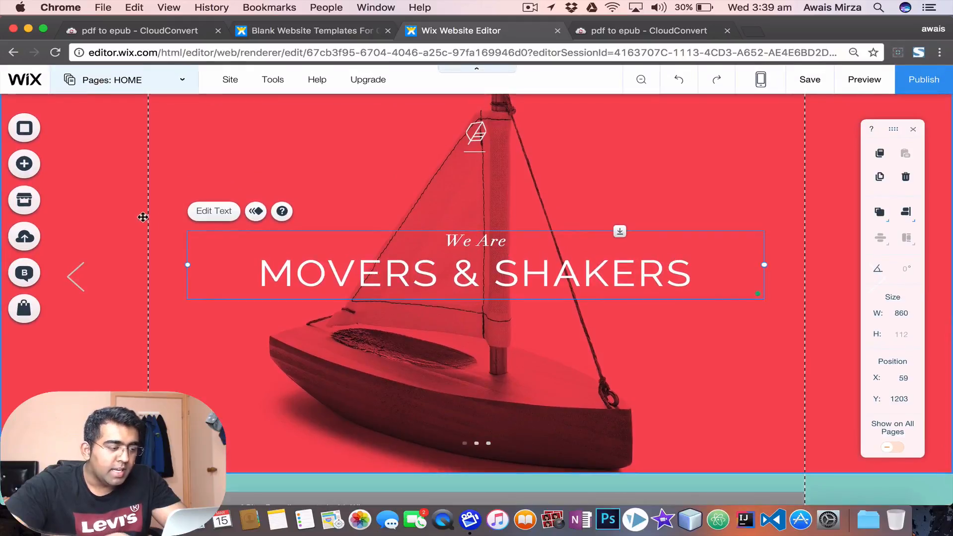
pyautogui.click(377, 203)
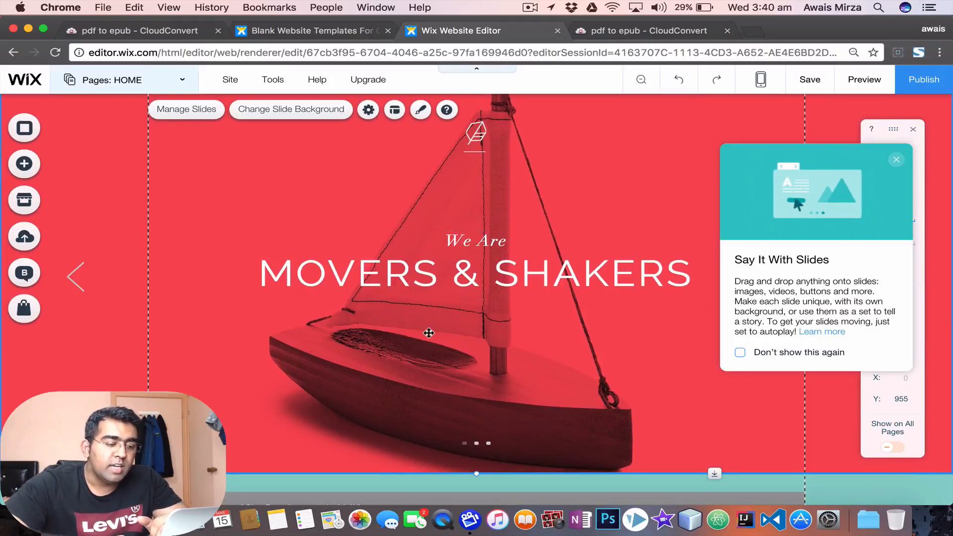
pyautogui.click(406, 276)
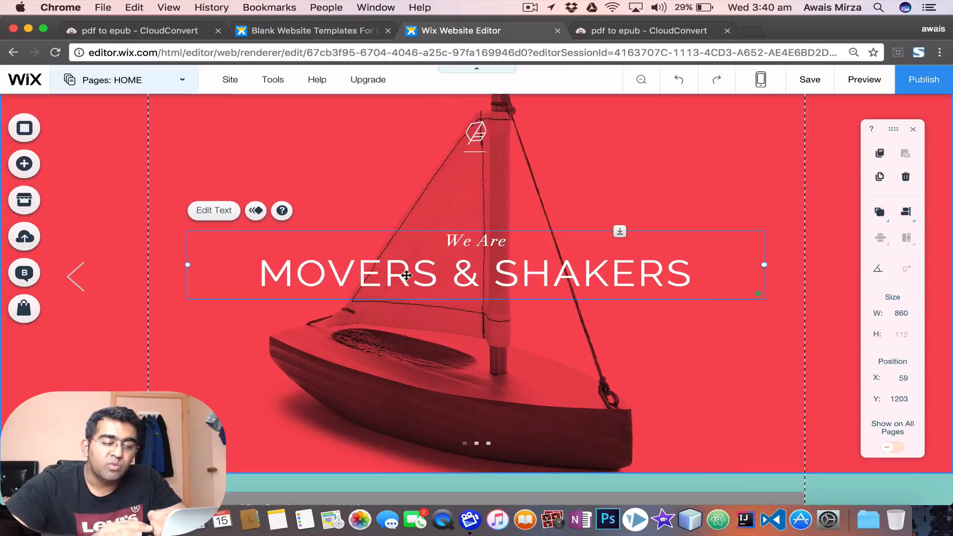
pyautogui.click(516, 179)
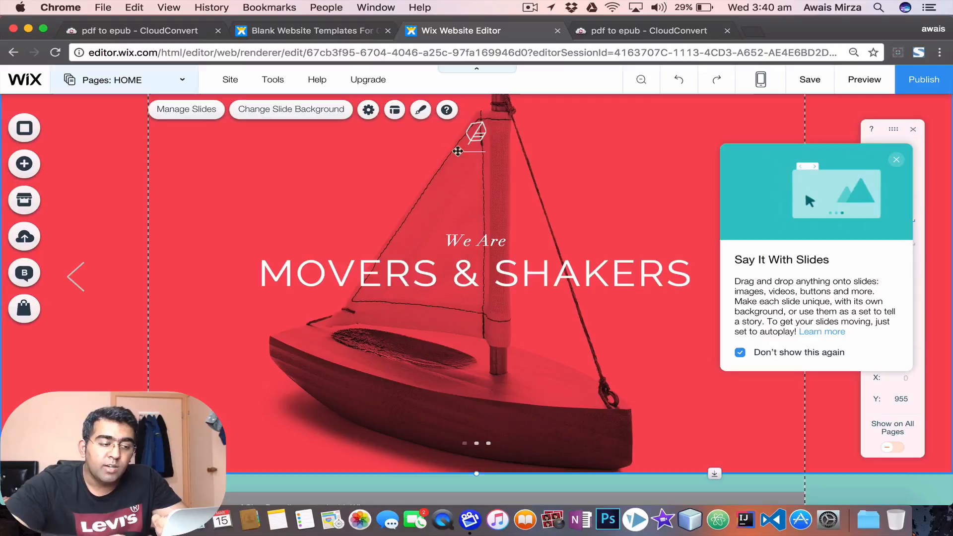
pyautogui.click(482, 140)
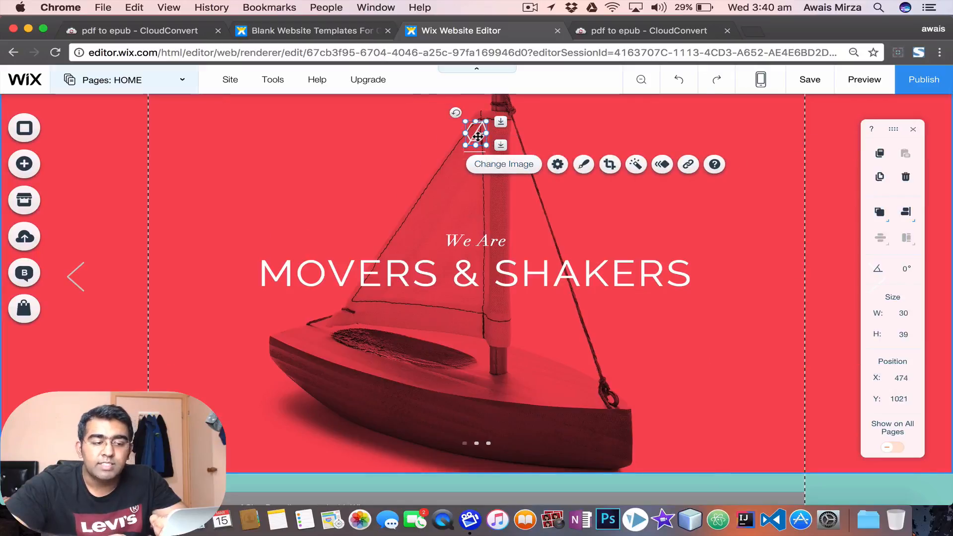
pyautogui.click(362, 171)
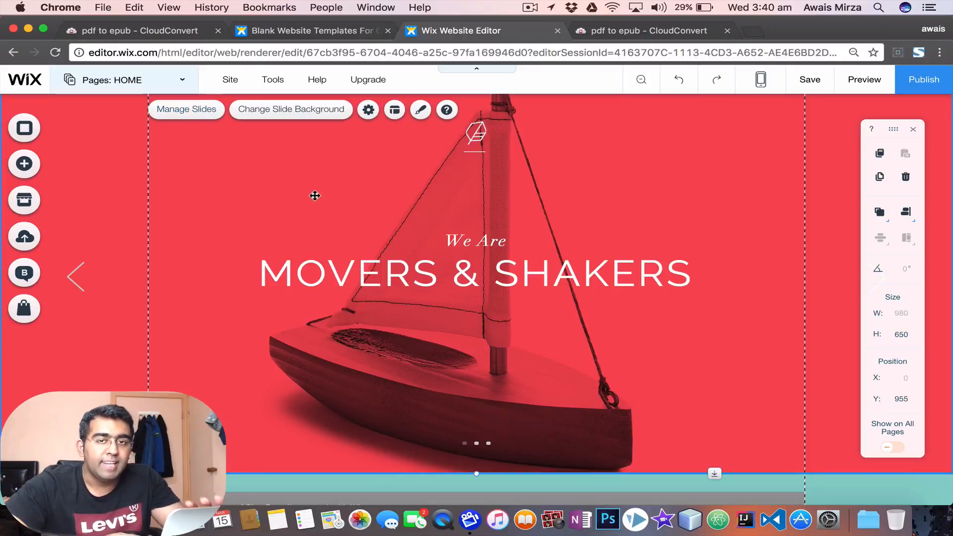
# Step: Review the slideshow's slide list, showing Slide 3 and the management options for Slide 1
pyautogui.click(172, 110)
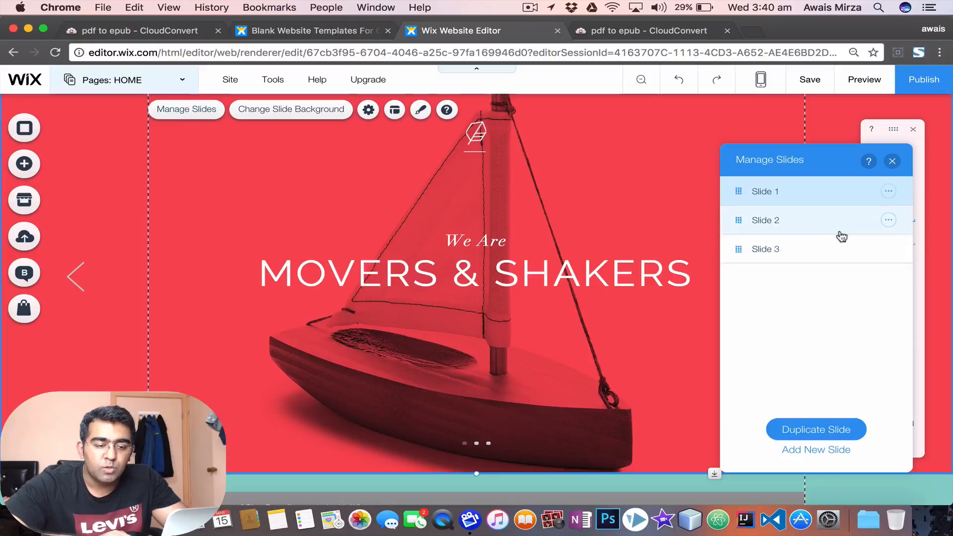
pyautogui.click(825, 262)
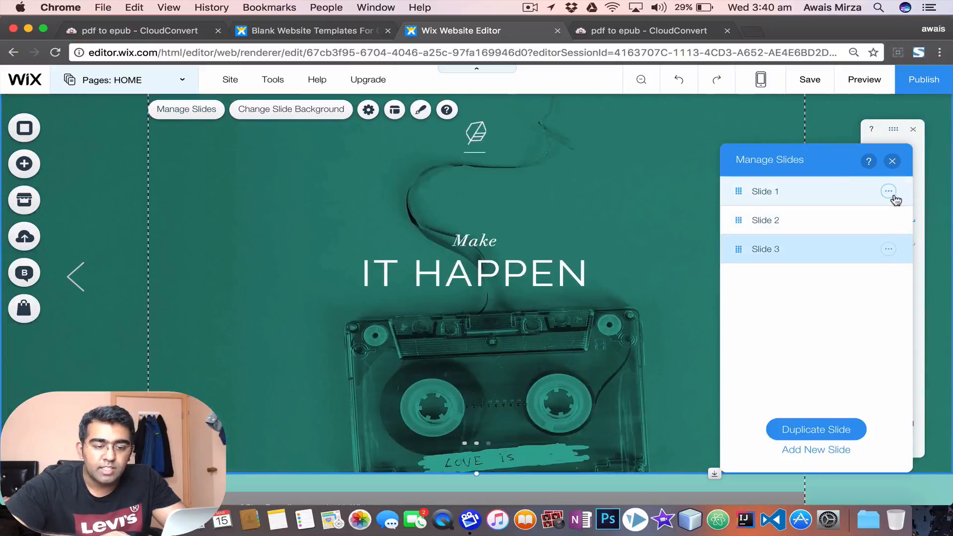
pyautogui.click(892, 194)
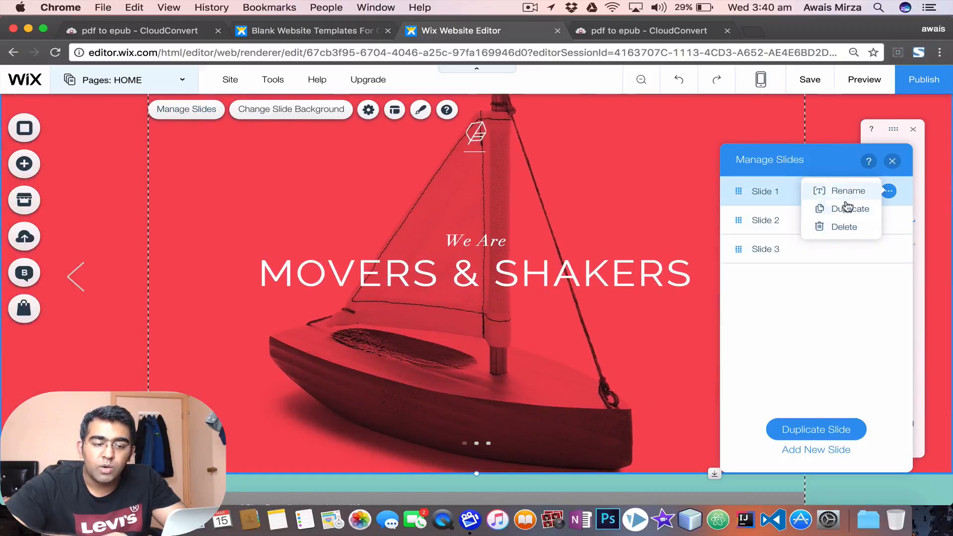
pyautogui.click(819, 329)
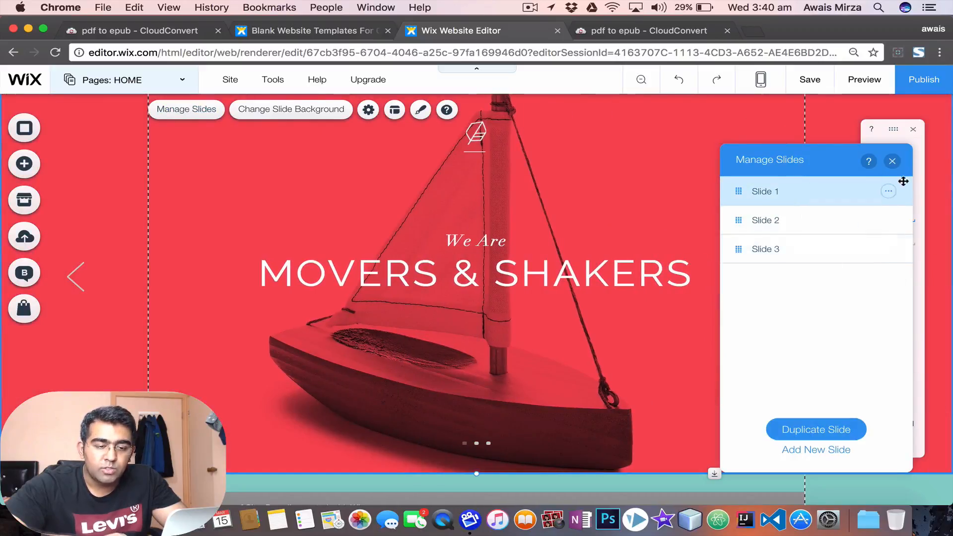
pyautogui.click(892, 162)
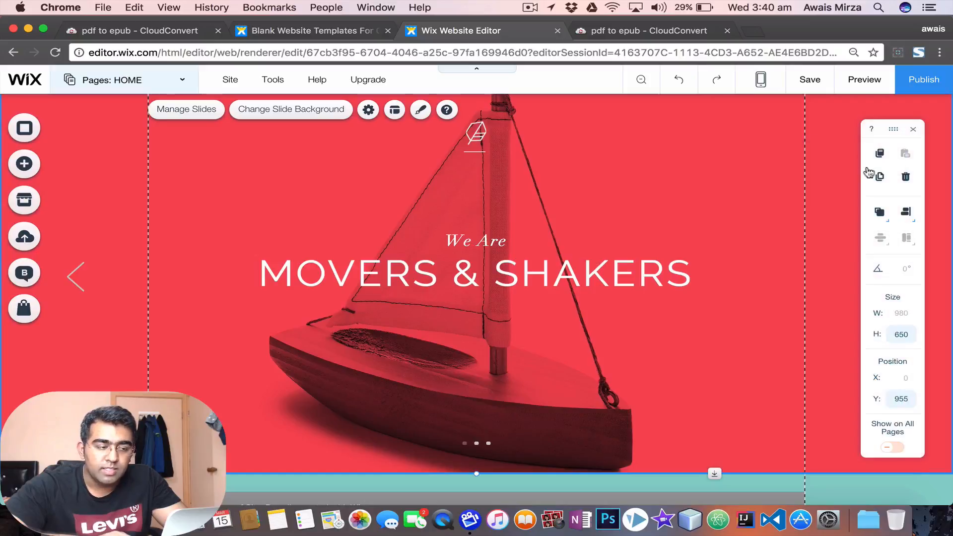
# Step: Set the size of the slideshow's navigation arrows to 20 px
pyautogui.click(394, 111)
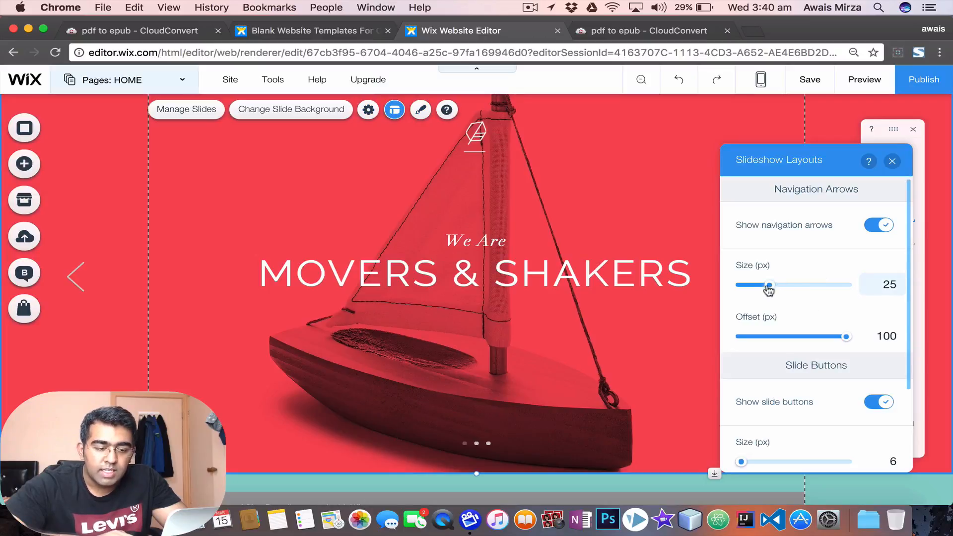
pyautogui.moveTo(769, 289)
pyautogui.mouseDown()
pyautogui.moveTo(753, 290)
pyautogui.moveTo(764, 290)
pyautogui.mouseUp()
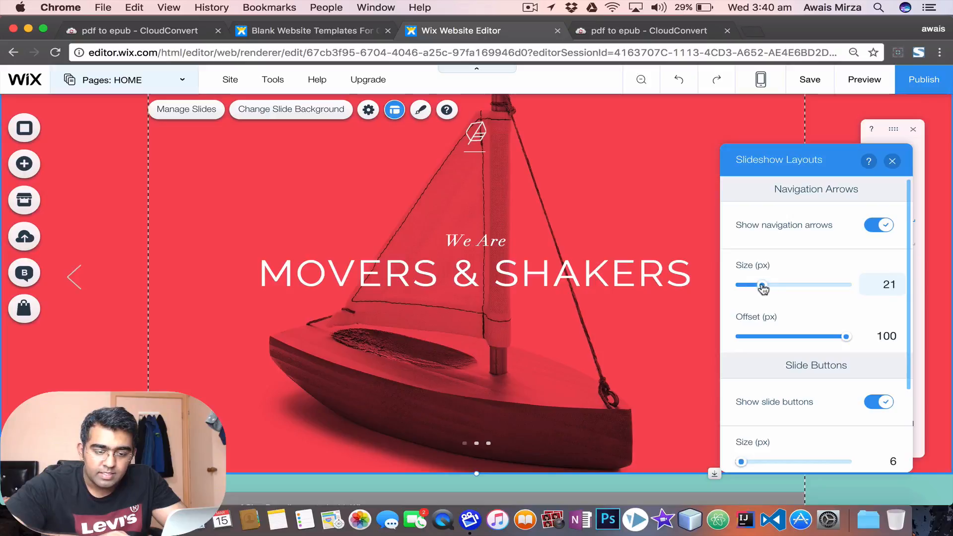
pyautogui.scroll(-3, 819, 362)
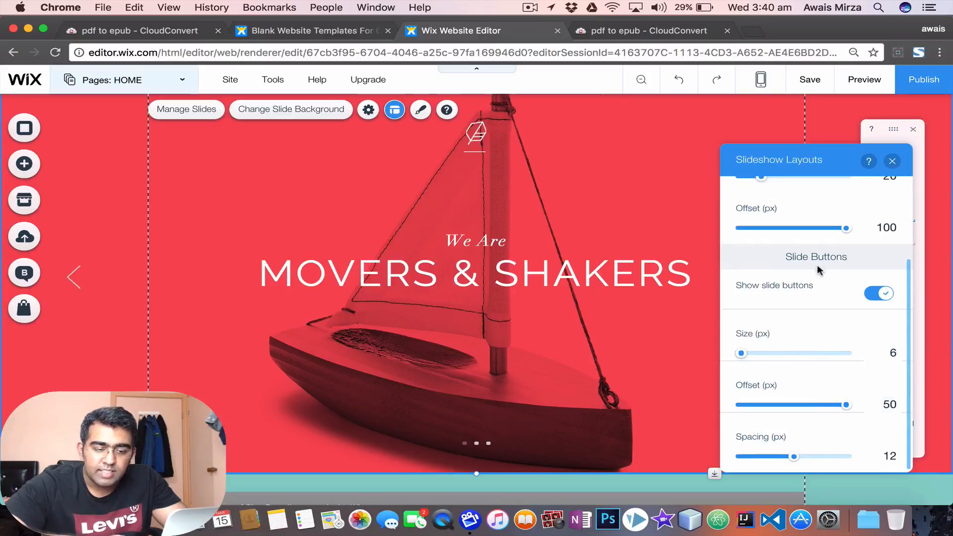
pyautogui.scroll(3, 819, 298)
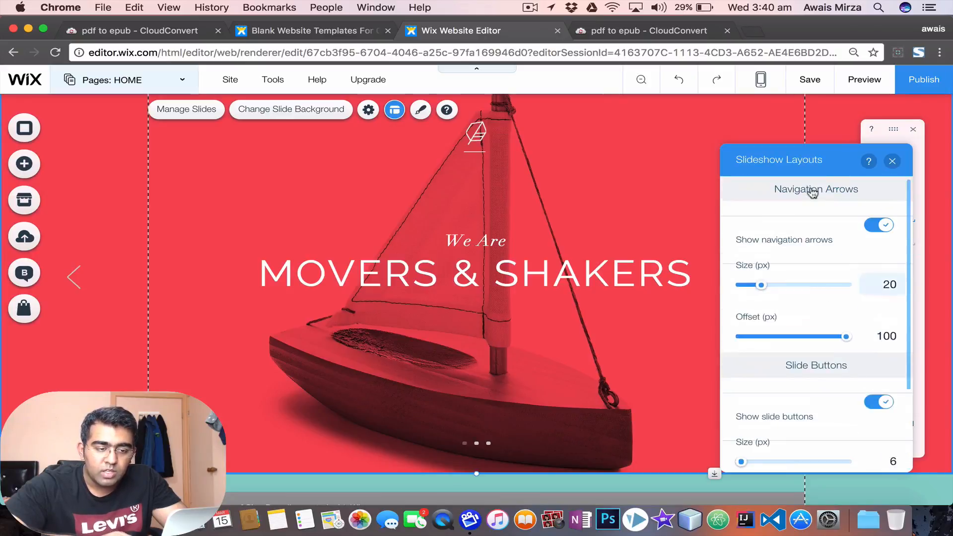
pyautogui.click(892, 162)
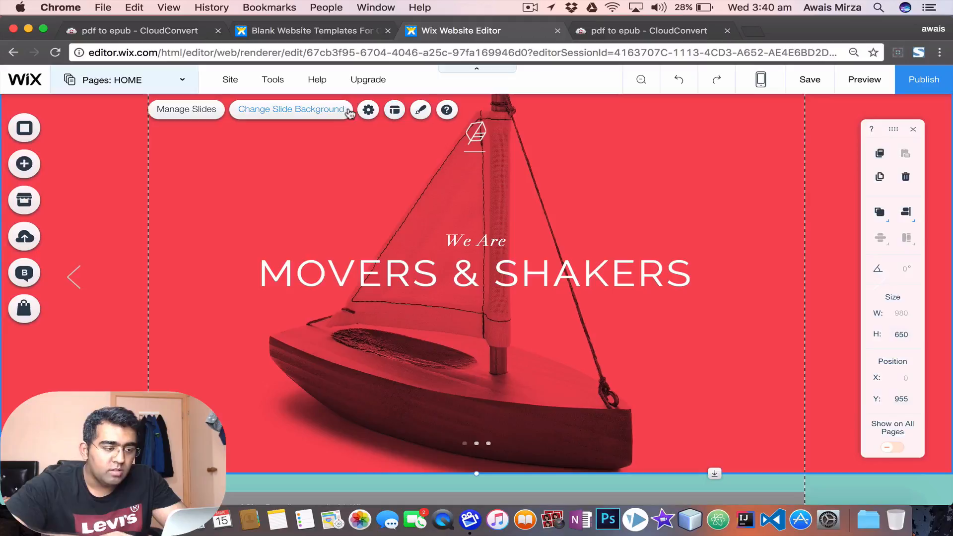
# Step: Review the slideshow's design presets and its fill color and opacity settings
pyautogui.click(422, 111)
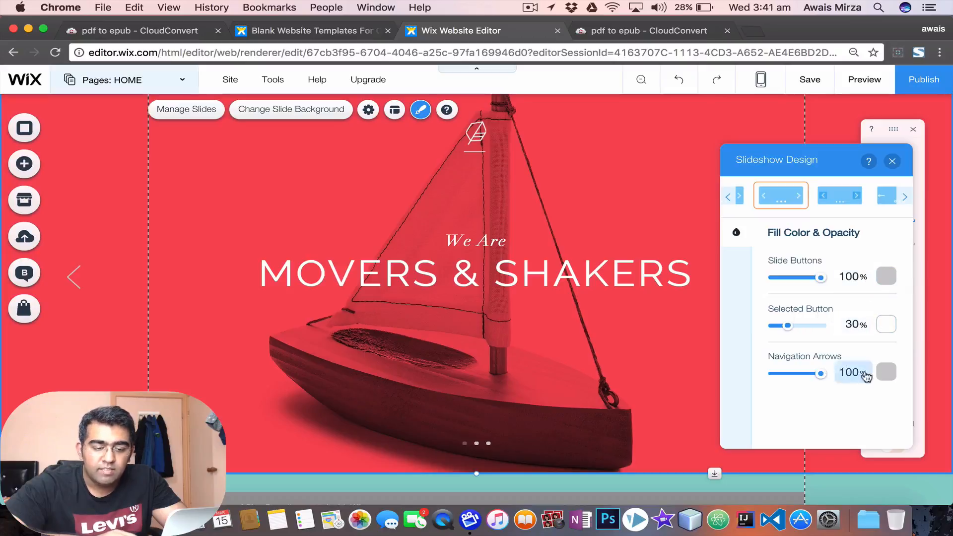
pyautogui.click(904, 199)
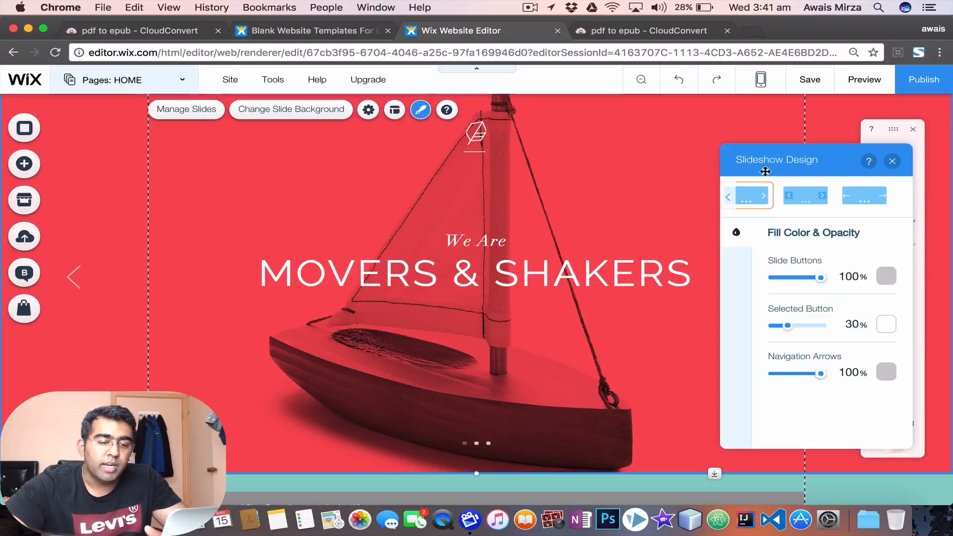
pyautogui.click(892, 161)
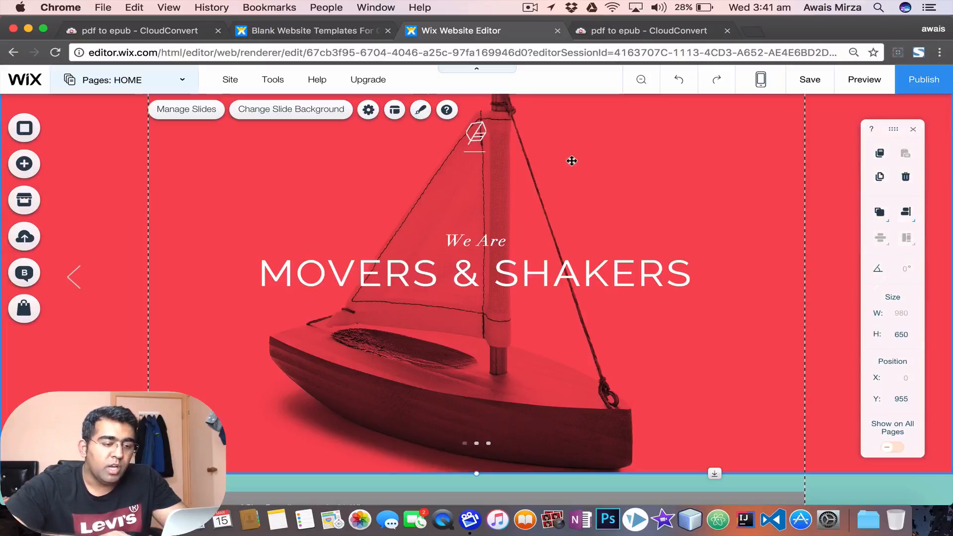
# Step: Replace the first slide's background with the Girl with a Bicycle image from Wix's free People images
pyautogui.click(293, 110)
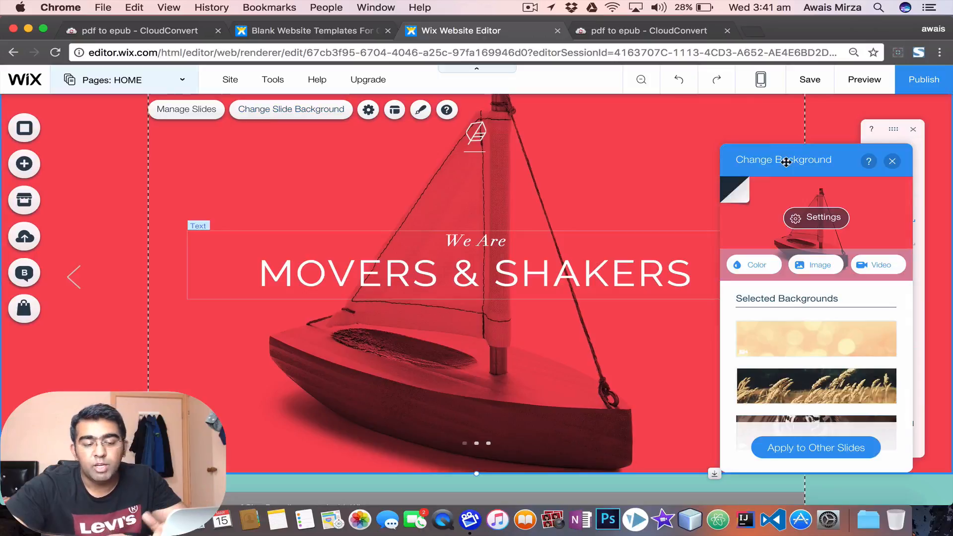
pyautogui.click(830, 269)
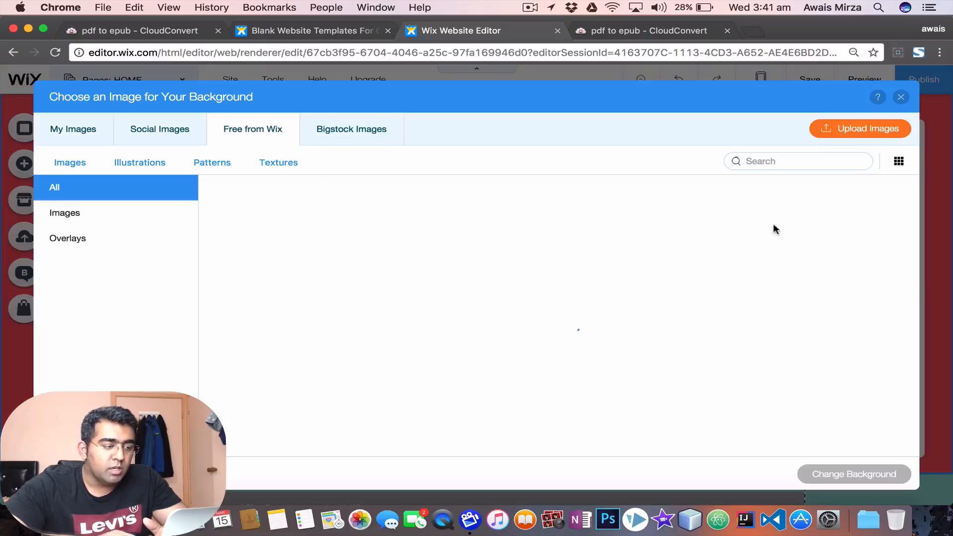
pyautogui.scroll(-15, 389, 334)
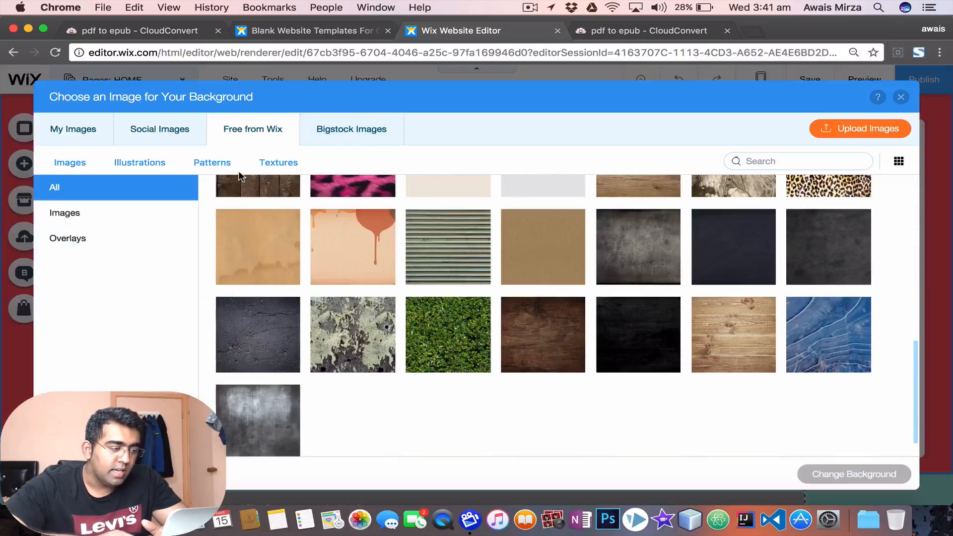
pyautogui.scroll(15, 278, 248)
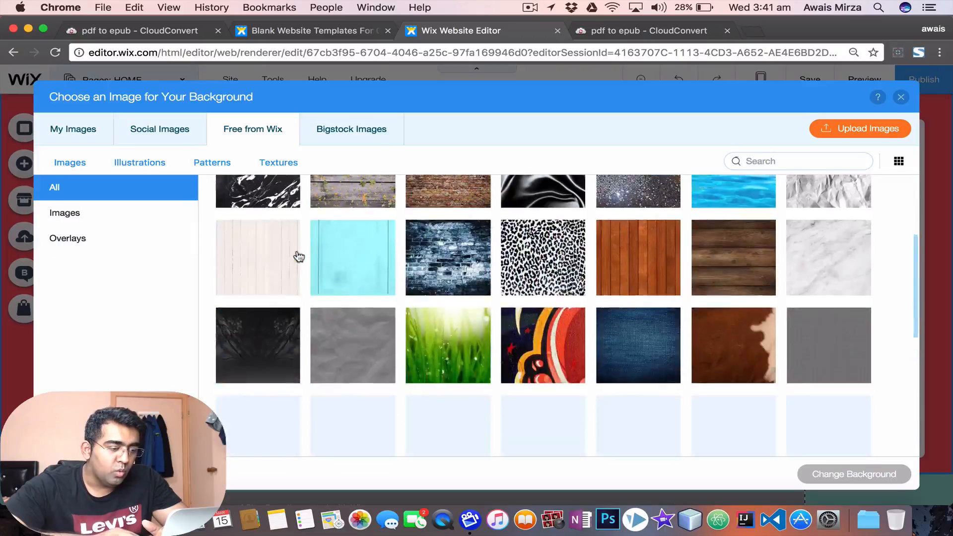
pyautogui.click(71, 164)
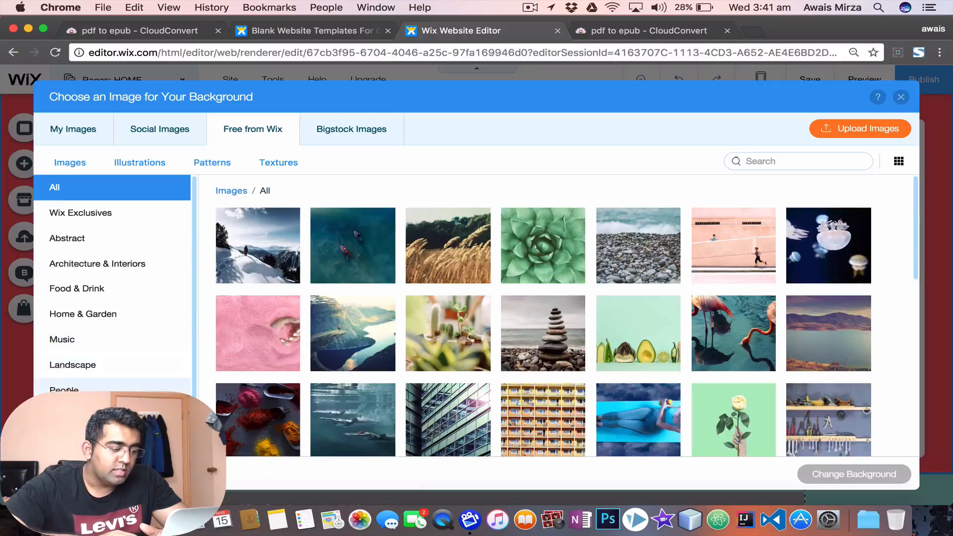
pyautogui.click(68, 391)
pyautogui.moveTo(459, 285)
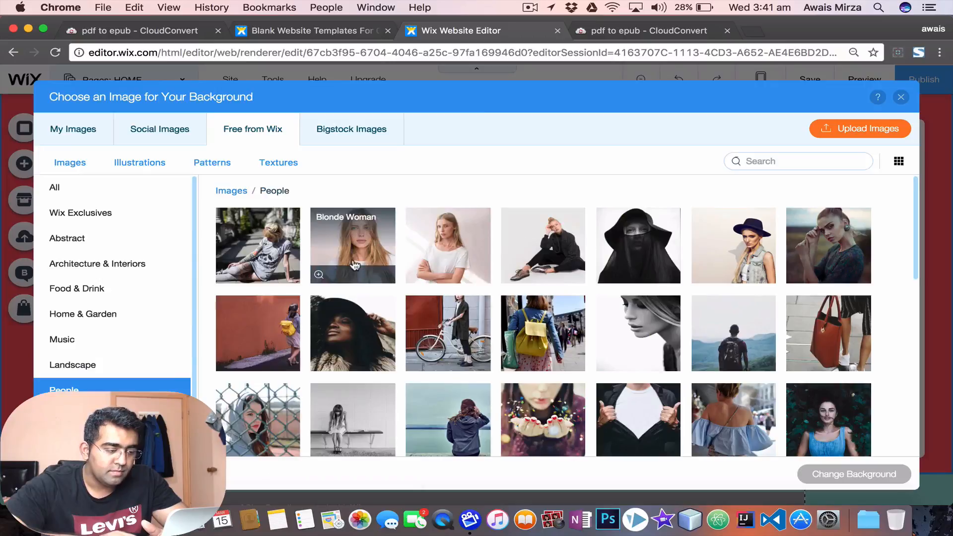
pyautogui.click(441, 350)
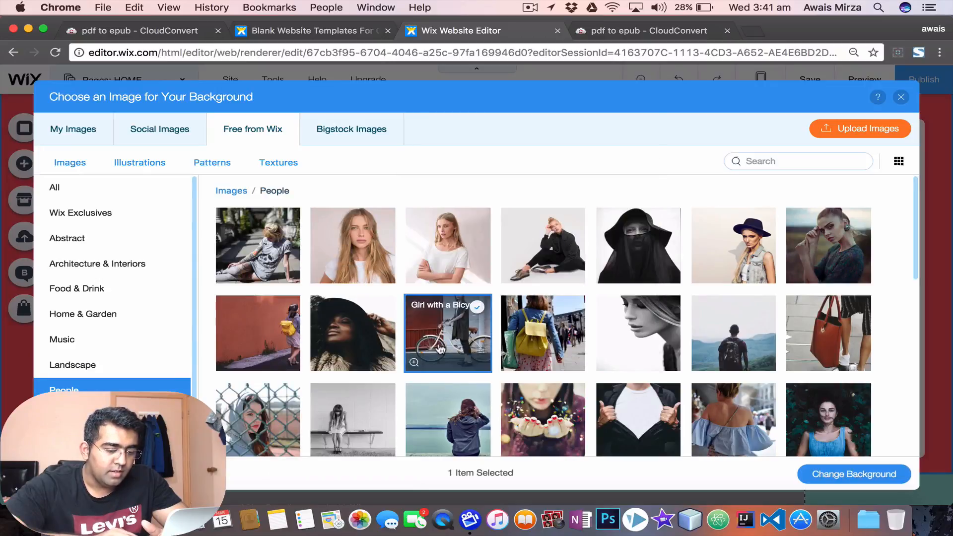
pyautogui.click(875, 477)
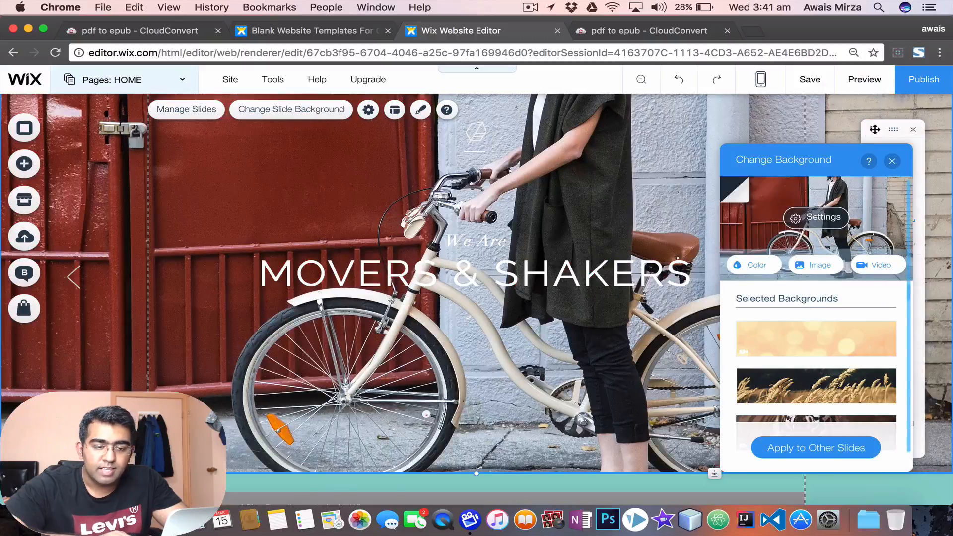
pyautogui.scroll(5, 542, 223)
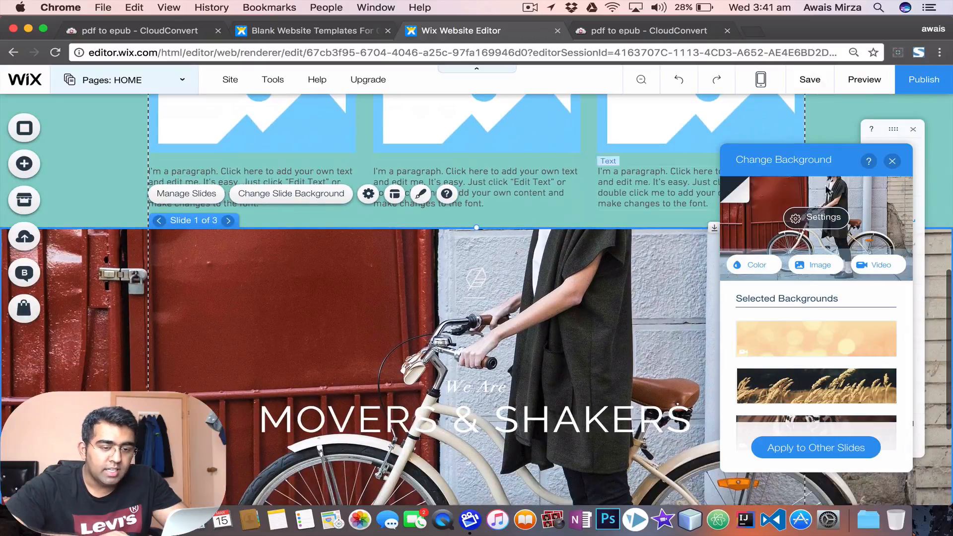
pyautogui.click(893, 161)
# Step: Move the slideshow up the home page to directly beneath the menu, at a Y position of about 136
pyautogui.scroll(12, 635, 269)
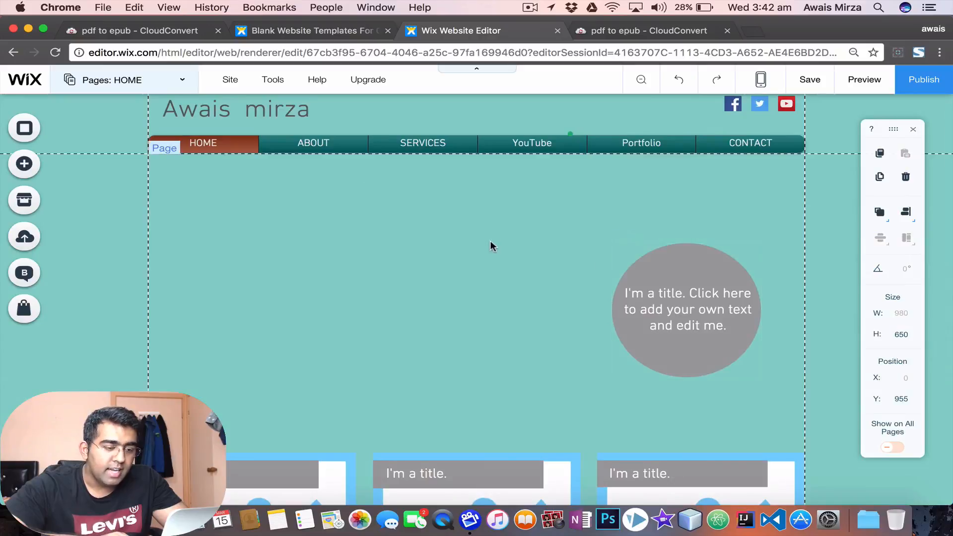
pyautogui.scroll(-10, 491, 246)
pyautogui.scroll(3, 325, 366)
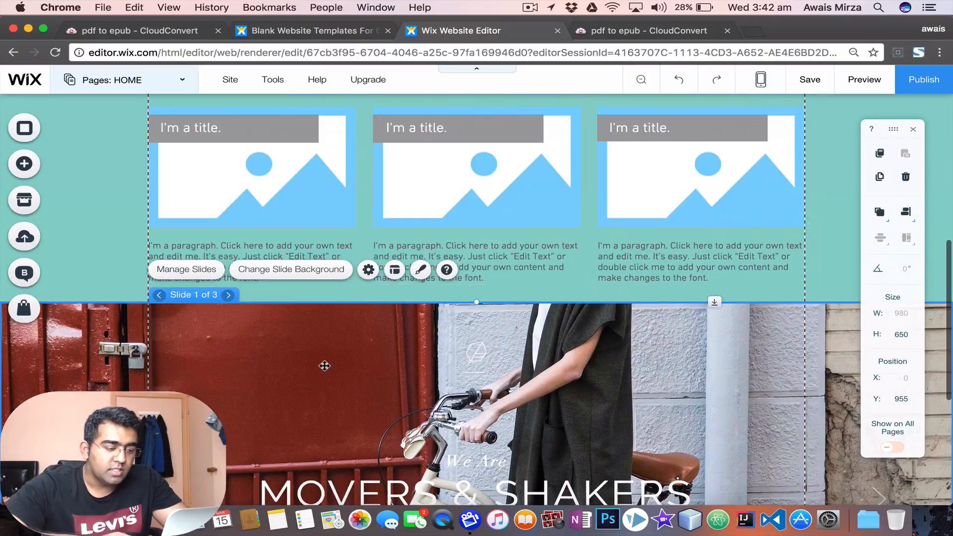
pyautogui.moveTo(325, 366); pyautogui.dragTo(341, 211)
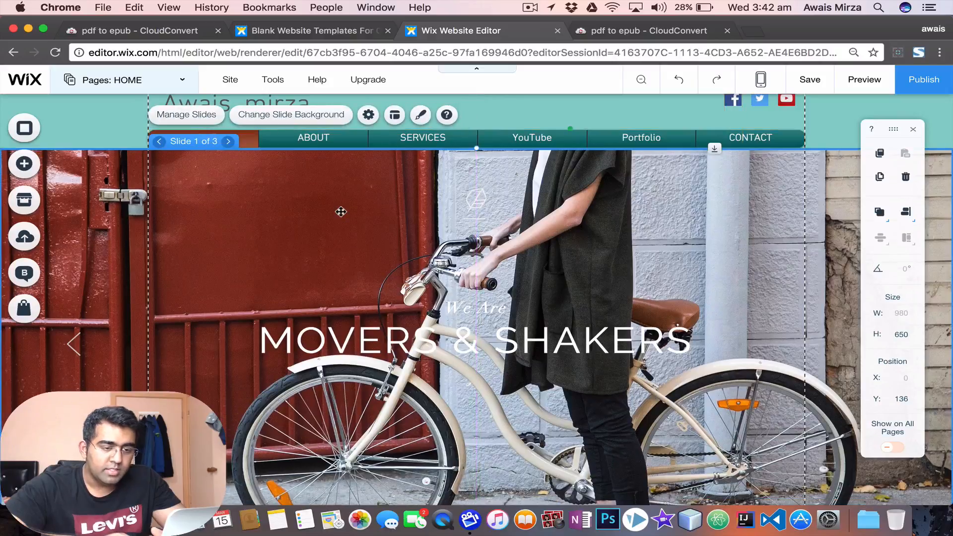
# Step: Resize the slideshow to a height of about 696, pushing the image boxes below it further down the page
pyautogui.scroll(-5, 433, 297)
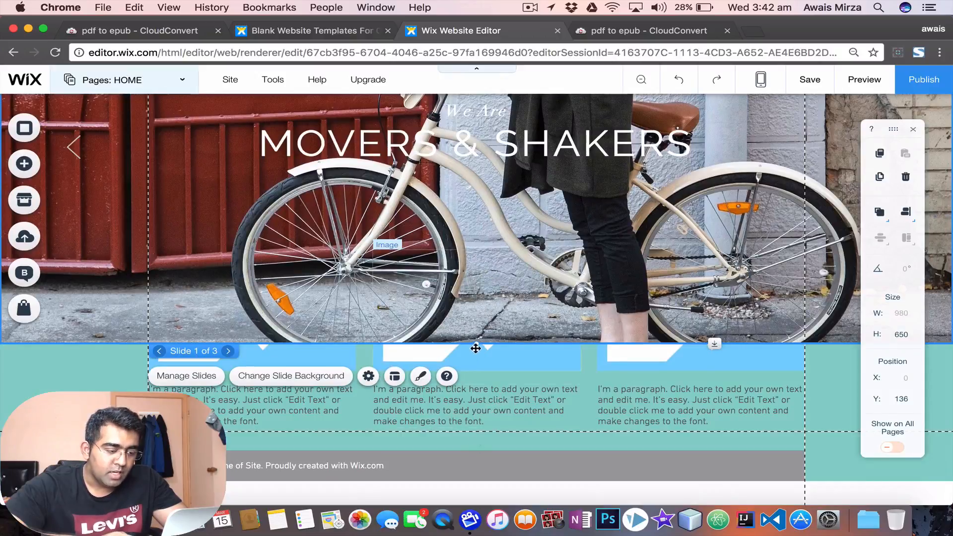
pyautogui.moveTo(477, 346); pyautogui.dragTo(467, 321)
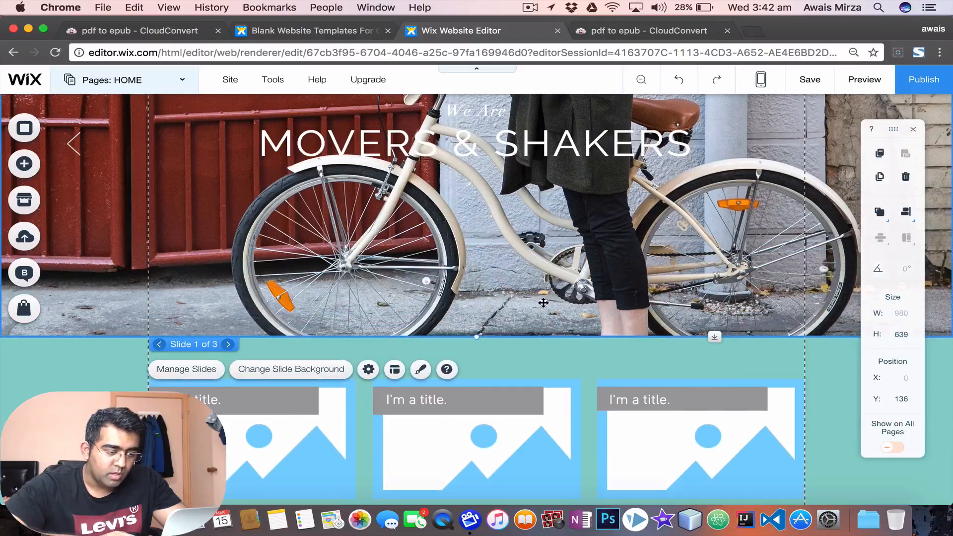
pyautogui.scroll(3, 521, 430)
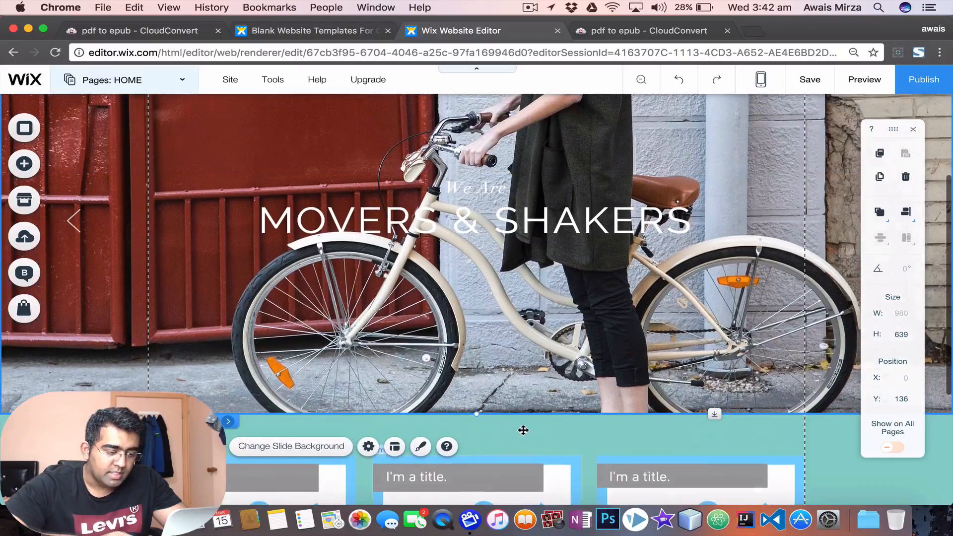
pyautogui.moveTo(477, 413); pyautogui.dragTo(476, 447)
pyautogui.scroll(3, 515, 358)
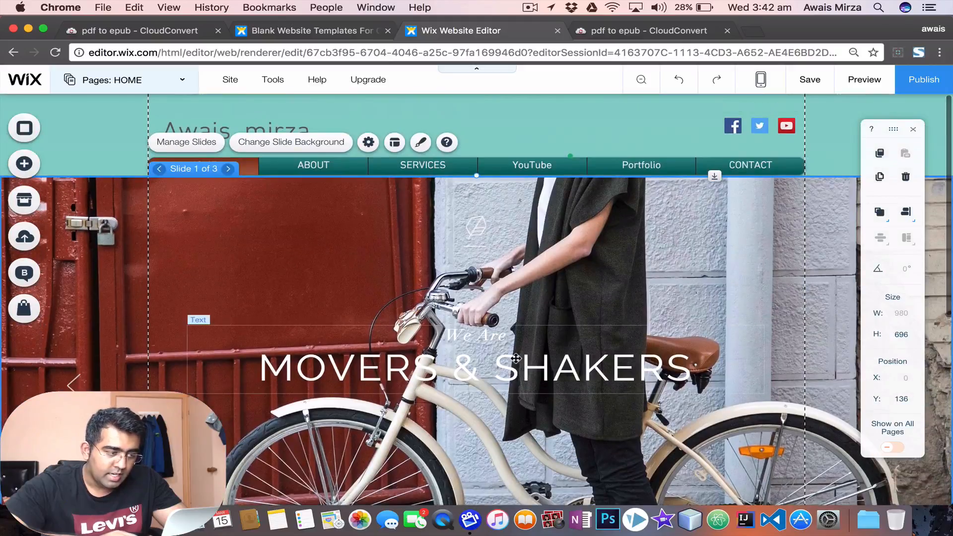
# Step: Stretch the header's navigation menu to full width with 0 px margins
pyautogui.click(515, 358)
pyautogui.click(623, 167)
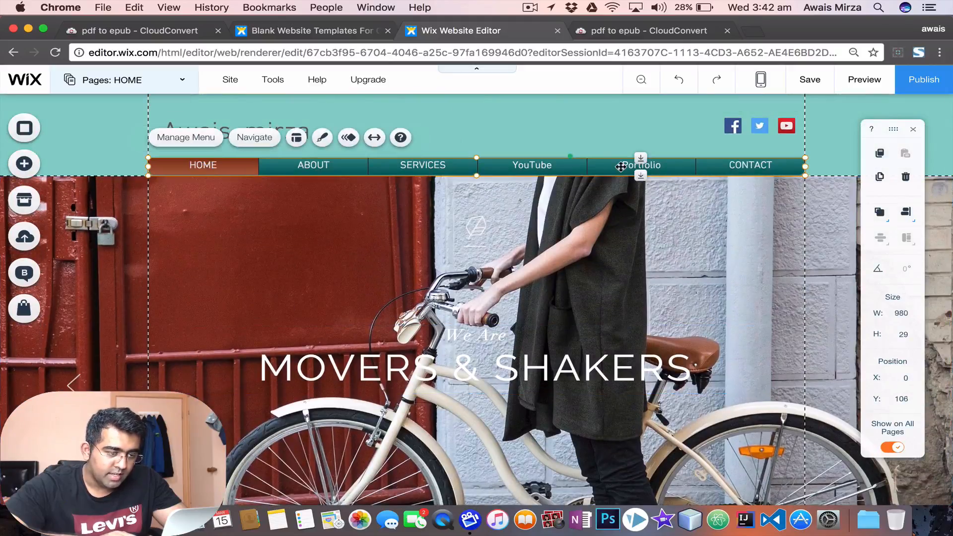
pyautogui.click(375, 138)
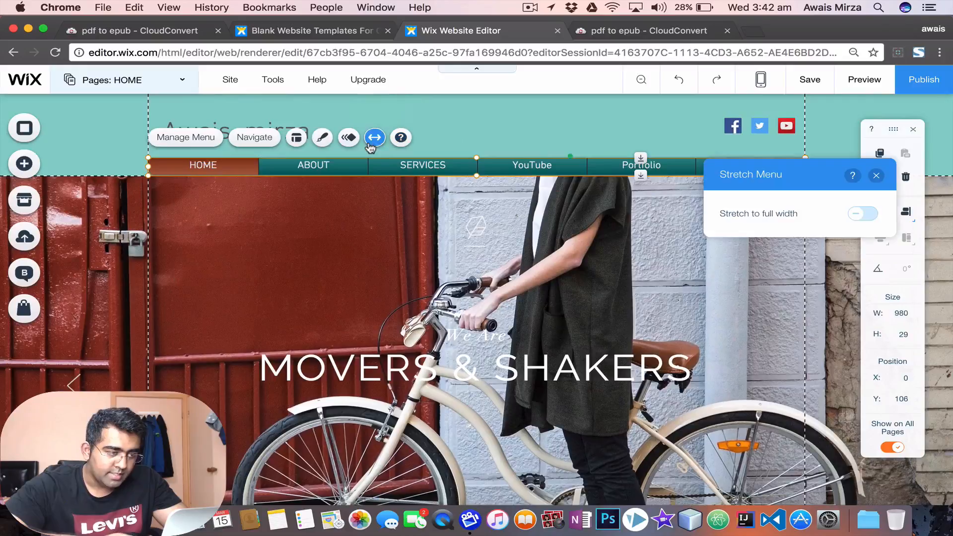
pyautogui.click(863, 214)
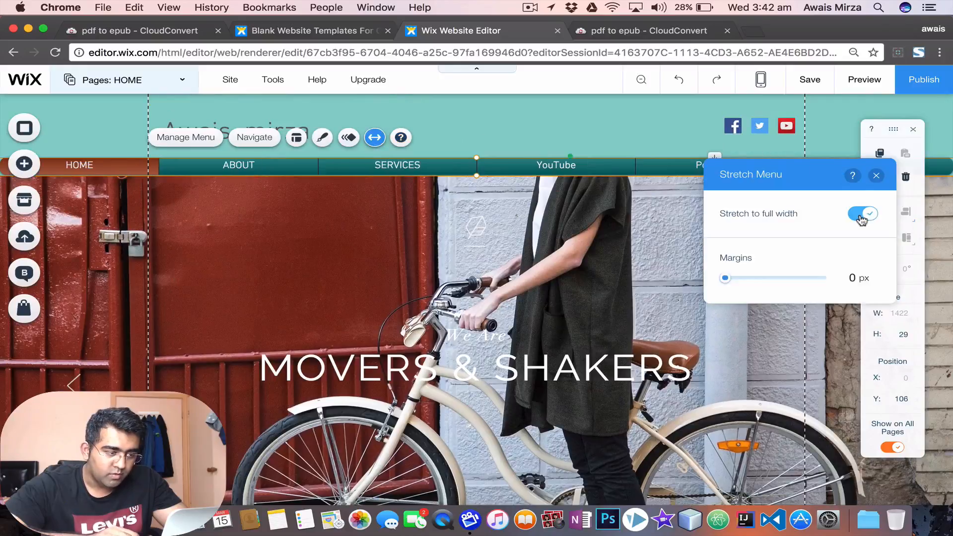
pyautogui.click(599, 246)
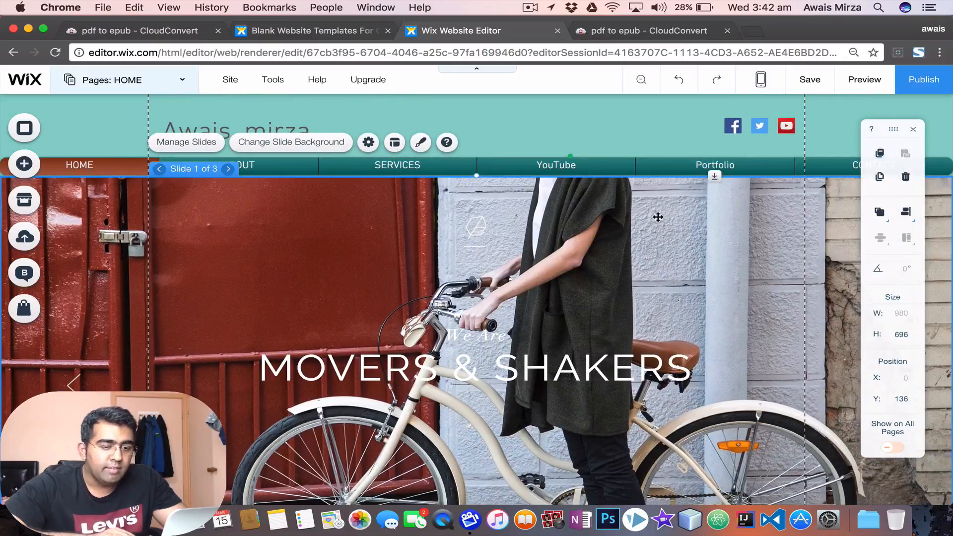
# Step: Review the three placeholder images and the first title text beneath the slideshow
pyautogui.scroll(-5, 658, 217)
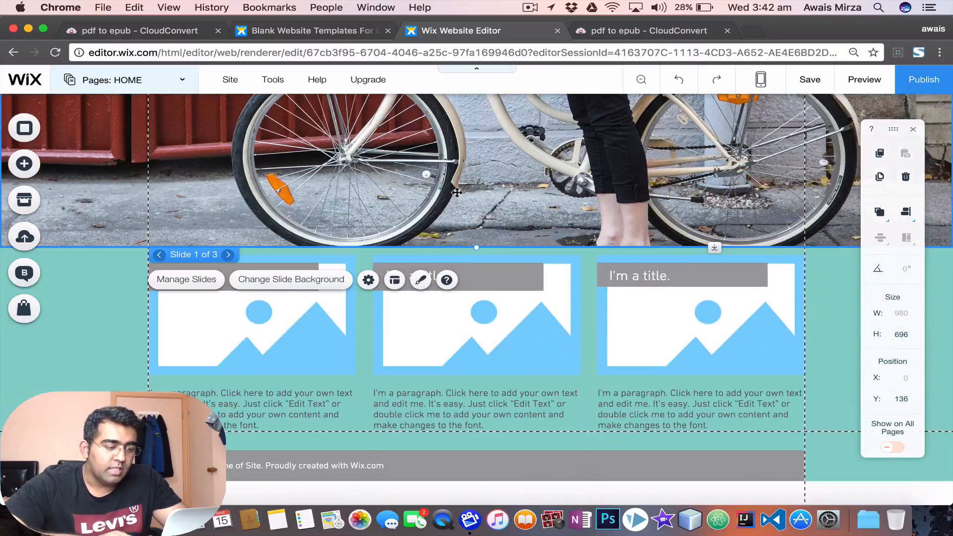
pyautogui.click(244, 361)
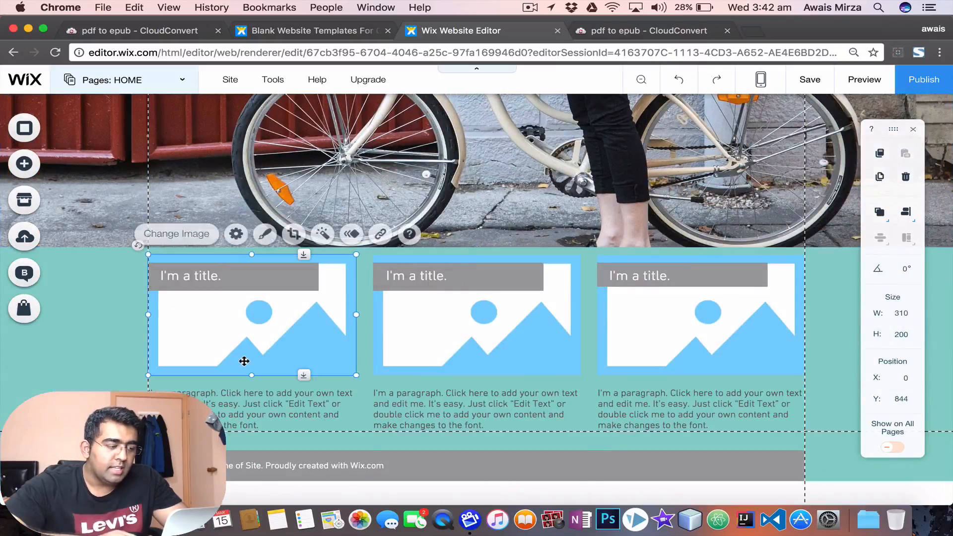
pyautogui.click(481, 349)
pyautogui.click(683, 345)
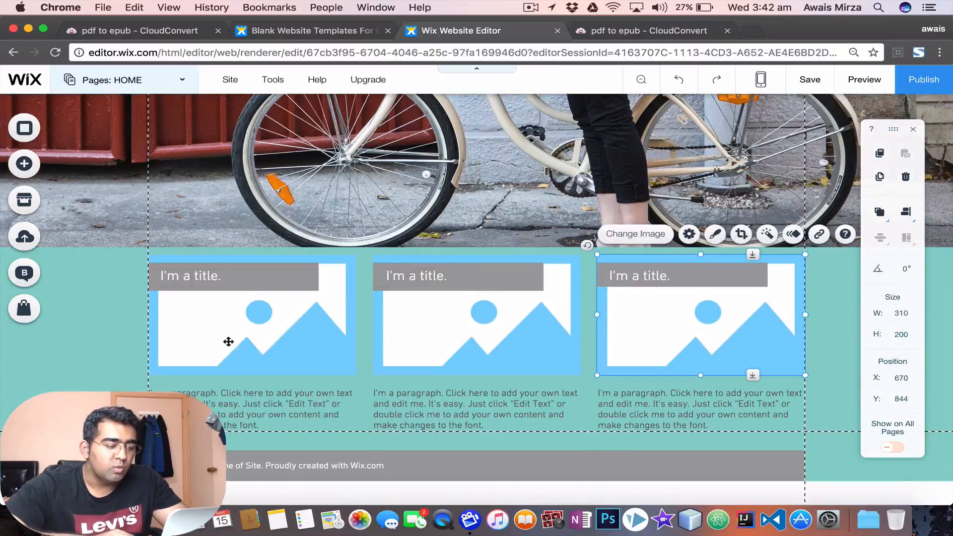
pyautogui.click(186, 282)
# Step: Replace the first slide's MOVERS & SHAKERS title with "CHeck out my portfolio"
pyautogui.scroll(5, 401, 326)
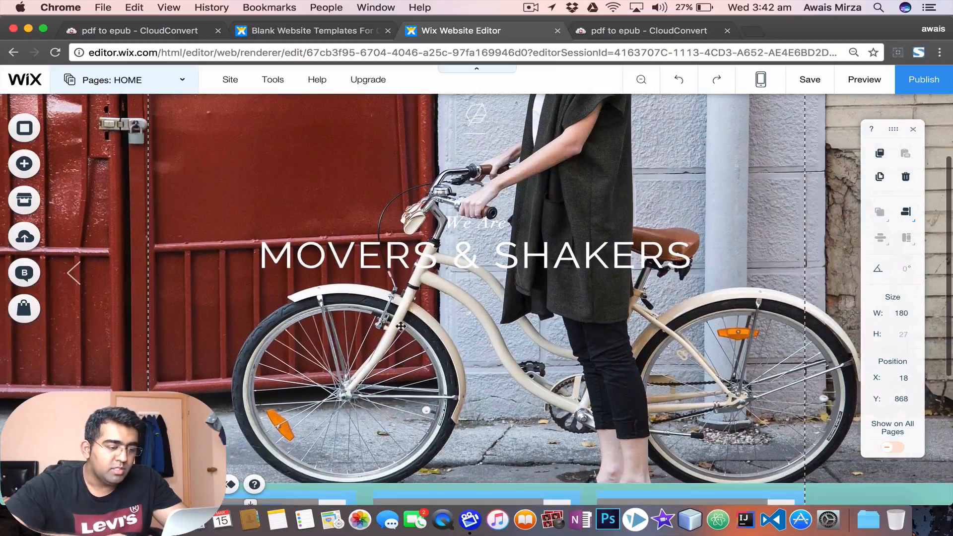
pyautogui.click(514, 263)
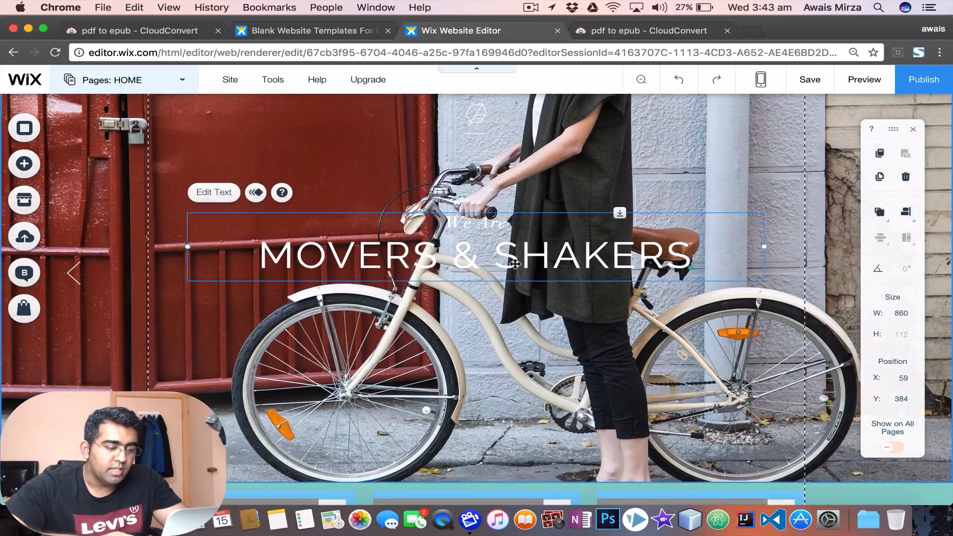
pyautogui.click(215, 195)
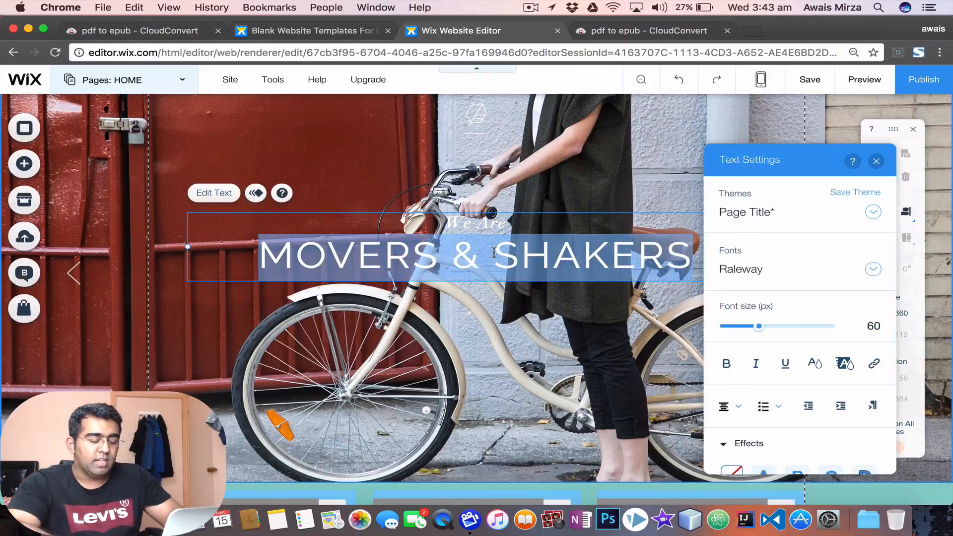
pyautogui.write('CHeck ou')
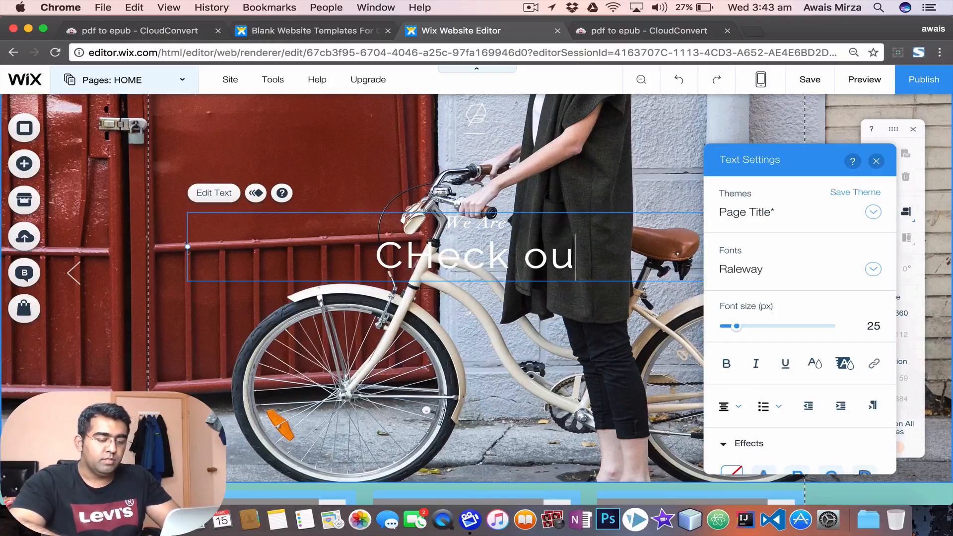
pyautogui.write('t my portfolio')
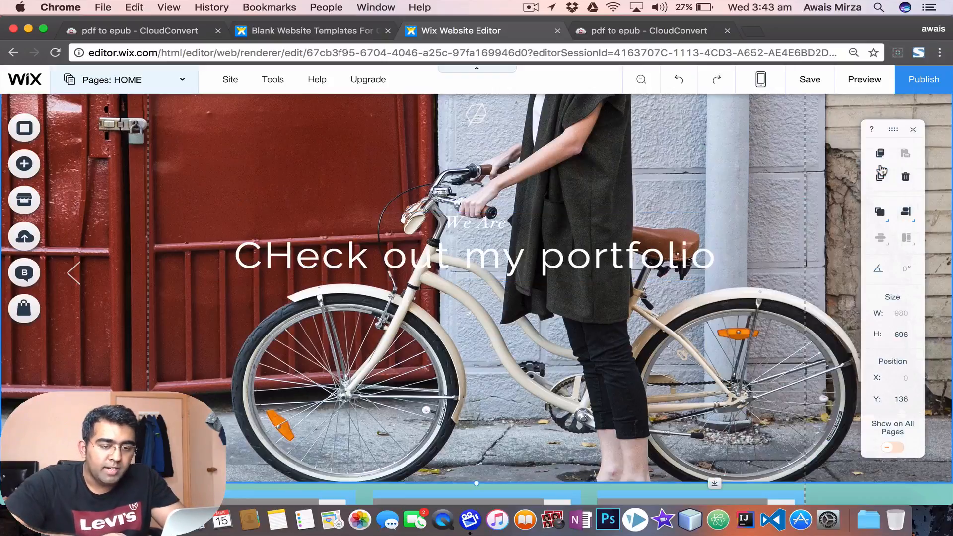
pyautogui.click(876, 161)
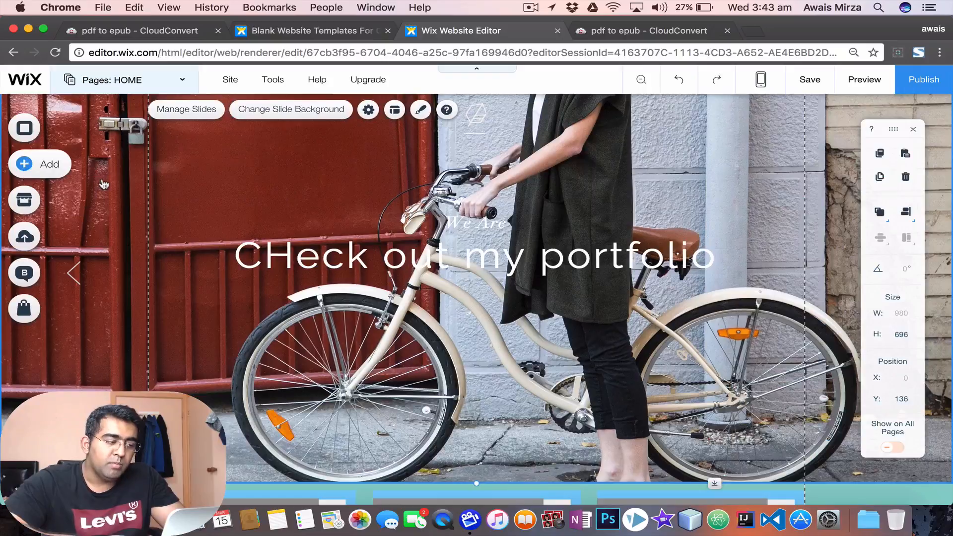
# Step: Look through the elements that can be added to the page, from themed text to shapes
pyautogui.click(40, 164)
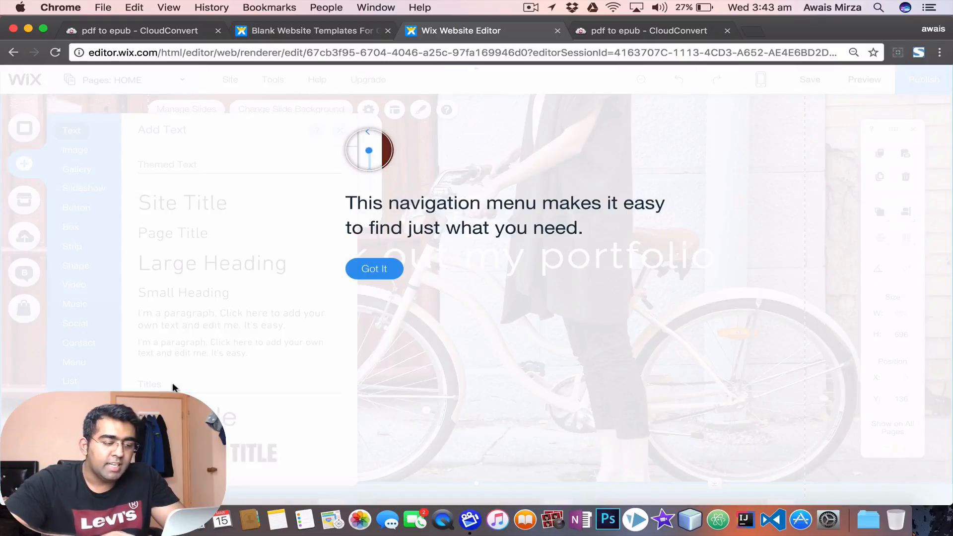
pyautogui.click(223, 382)
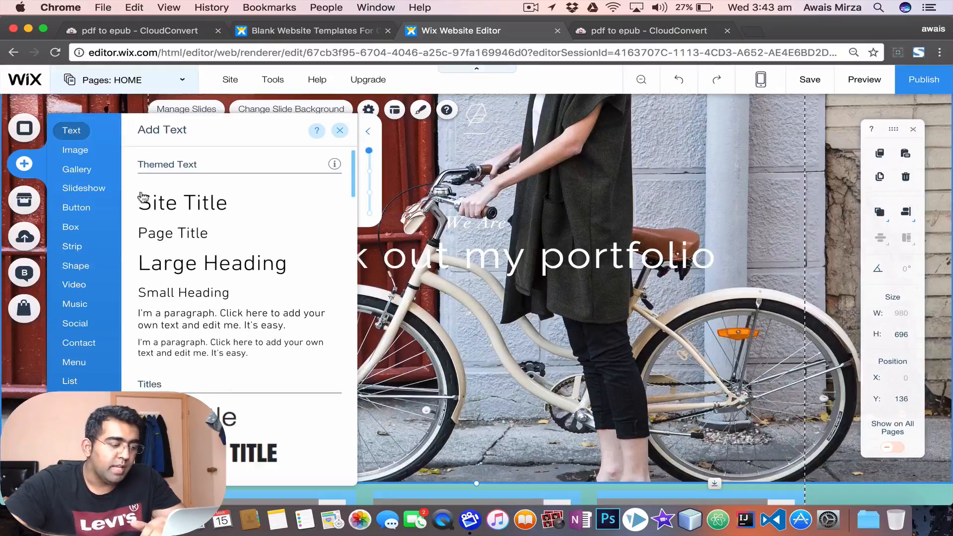
pyautogui.click(72, 420)
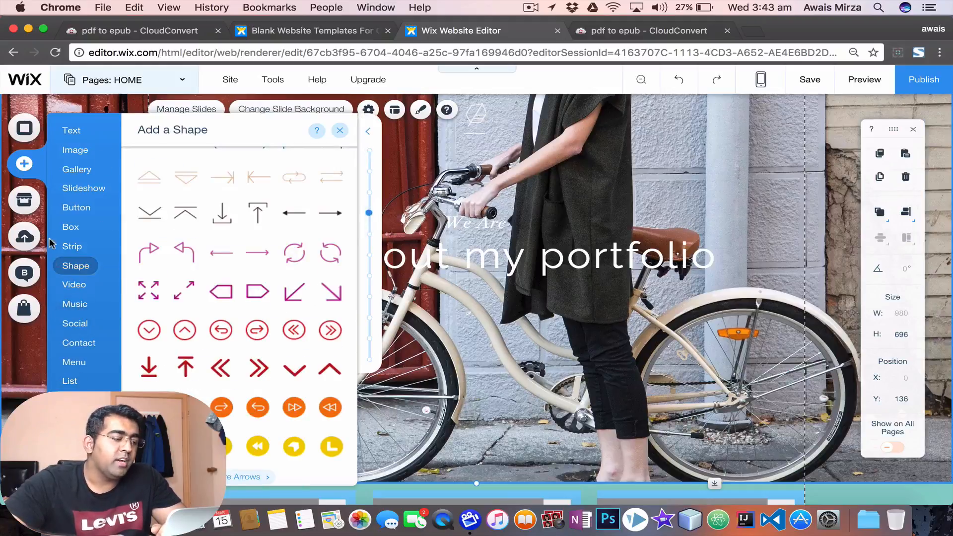
# Step: Browse the portfolio apps and app categories in the Wix App Market
pyautogui.click(23, 217)
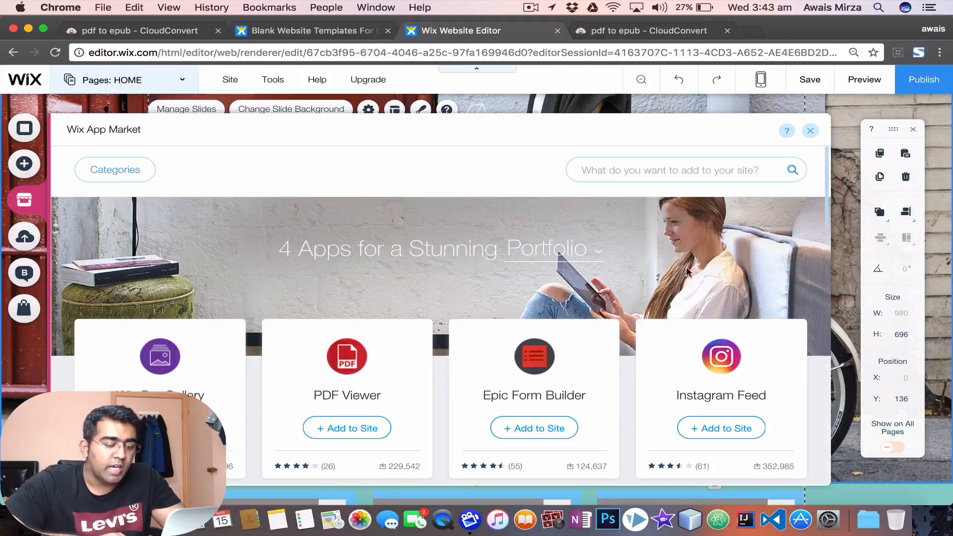
pyautogui.scroll(-5, 643, 297)
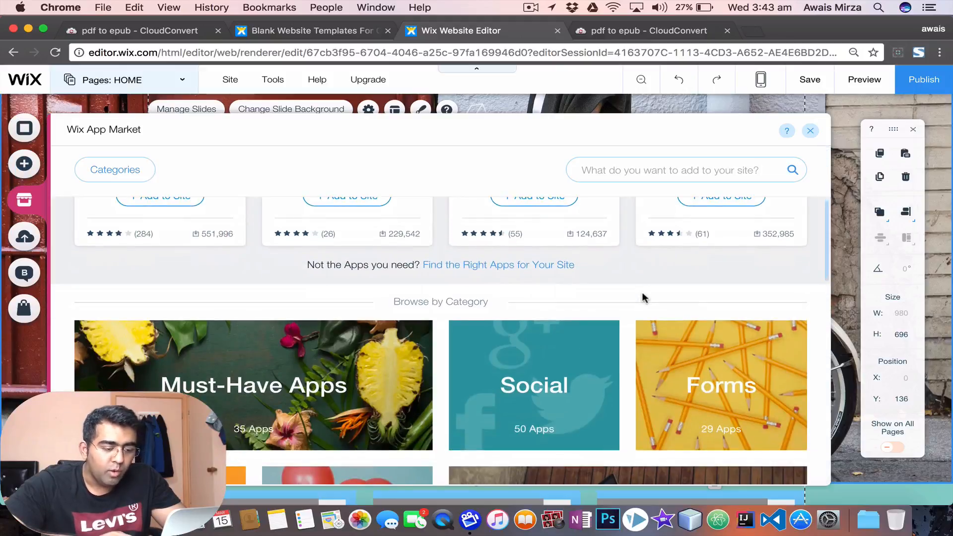
pyautogui.scroll(-4, 644, 298)
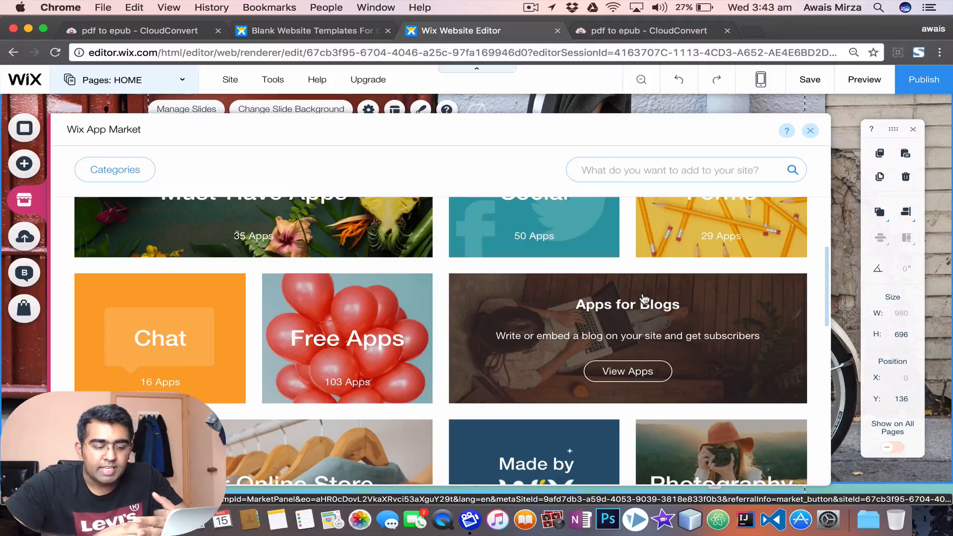
# Step: Browse the apps in the Chat category of the Wix App Market
pyautogui.click(170, 324)
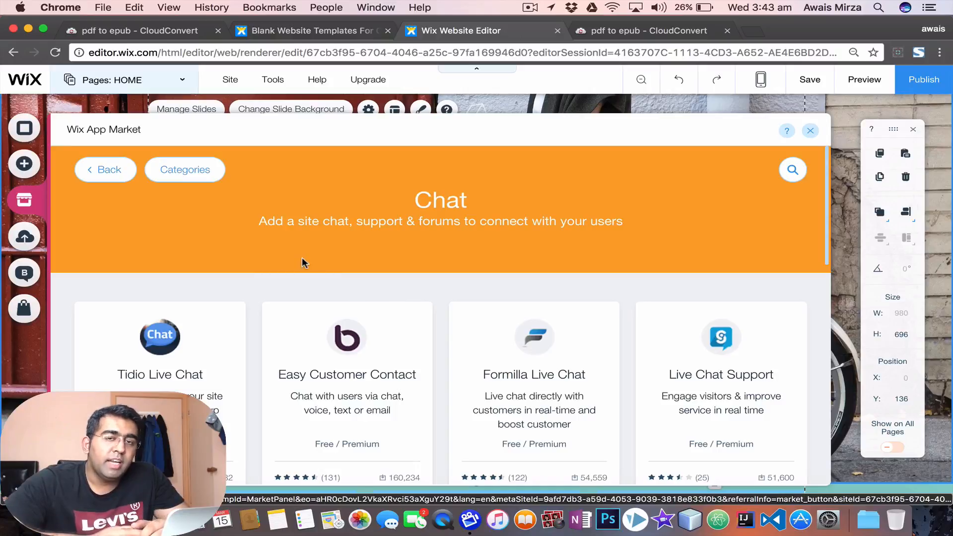
pyautogui.scroll(-4, 304, 263)
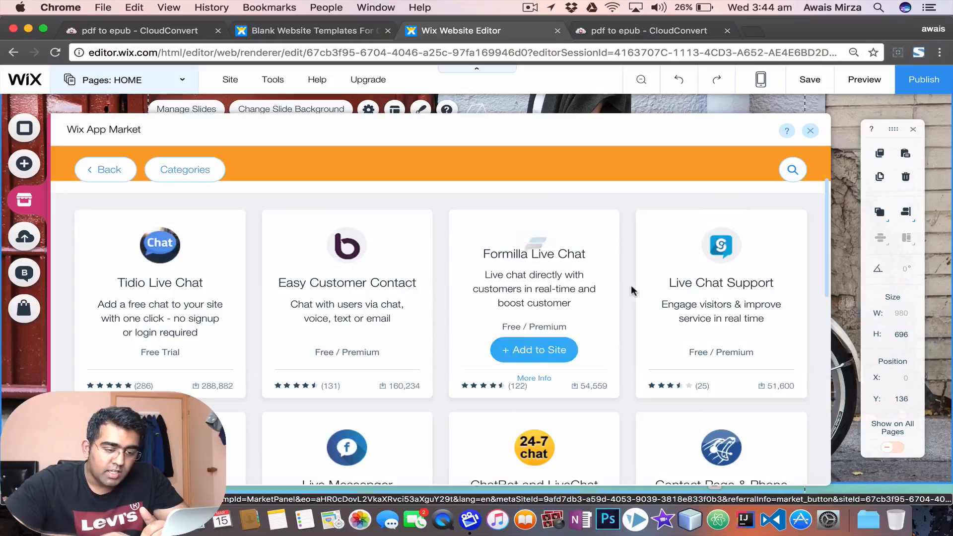
pyautogui.scroll(-5, 634, 296)
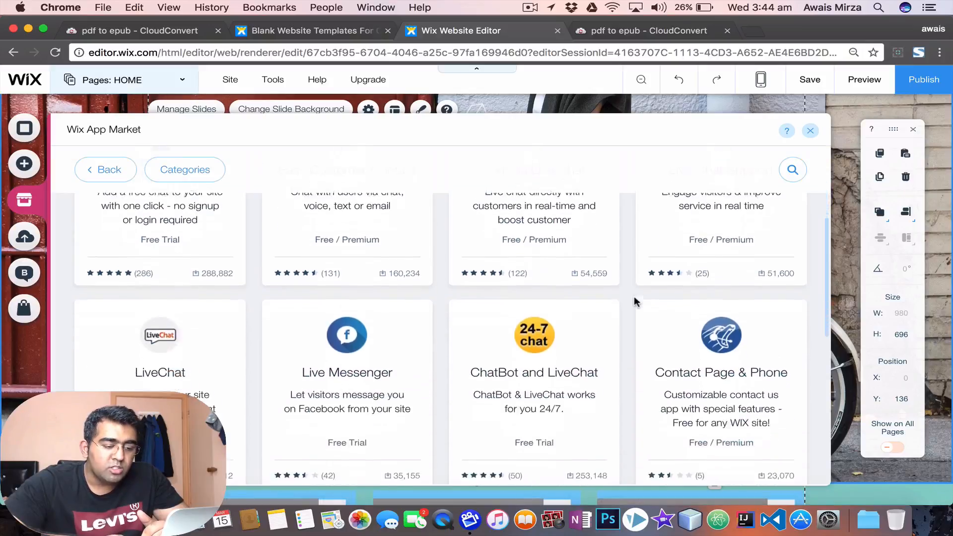
pyautogui.scroll(-10, 635, 301)
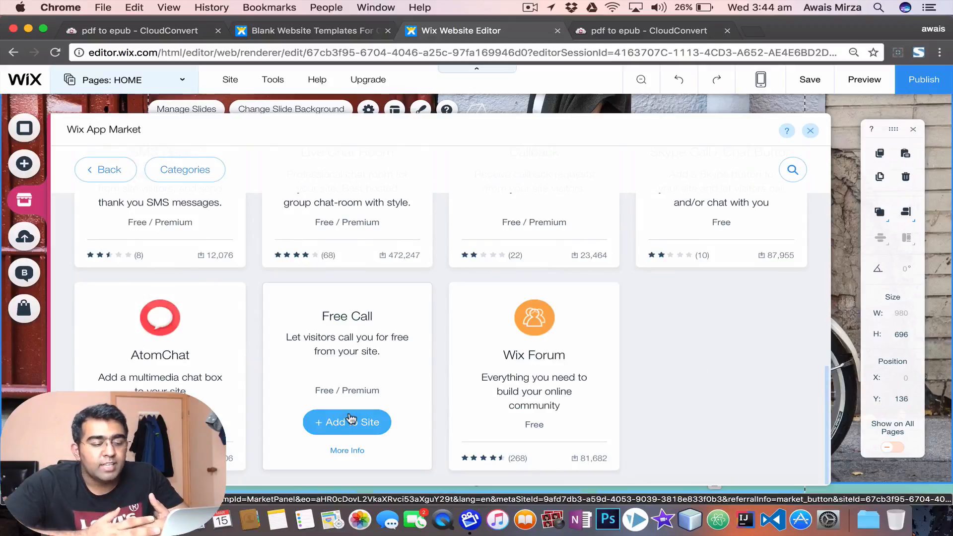
pyautogui.scroll(15, 351, 420)
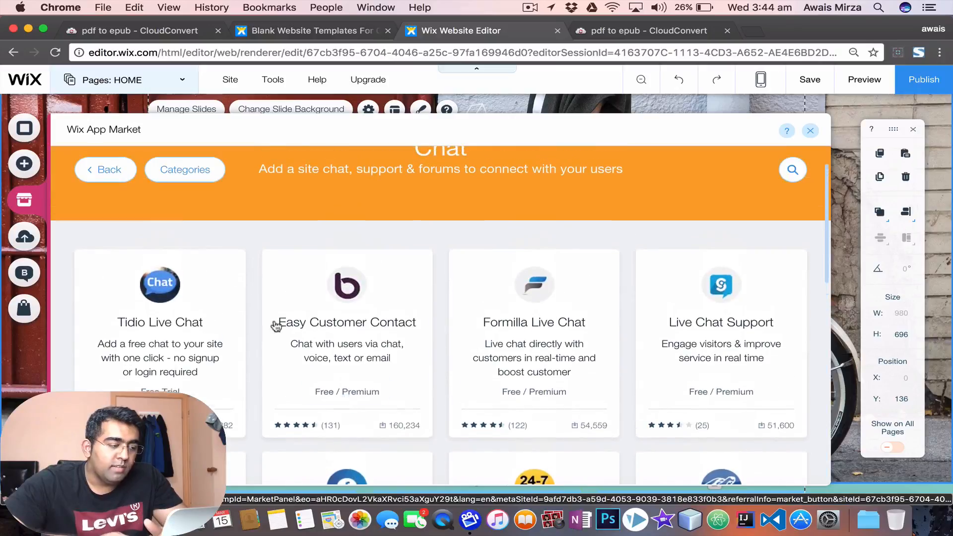
# Step: Return to the App Market overview and look through the remaining app categories, from Online Bookings to All Apps
pyautogui.click(101, 171)
pyautogui.scroll(-10, 415, 347)
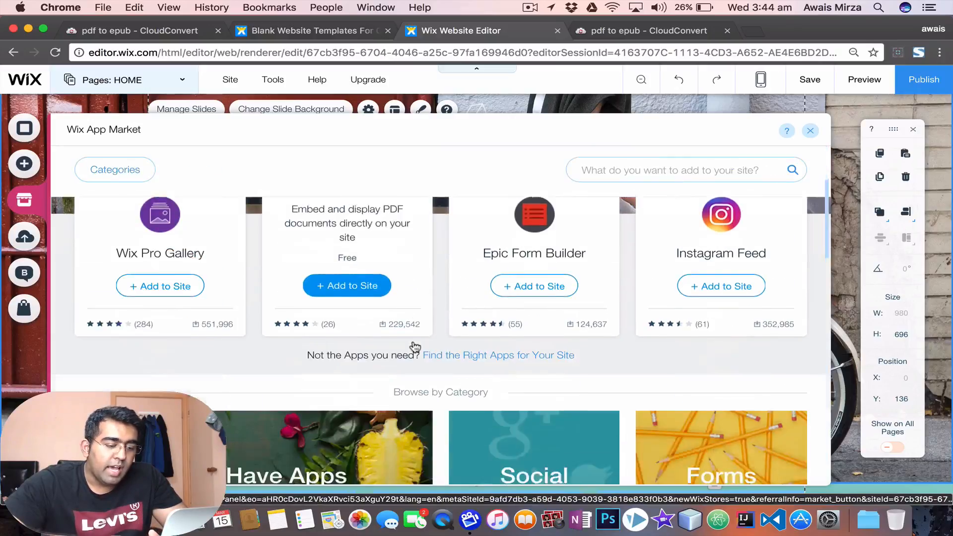
pyautogui.scroll(-6, 415, 347)
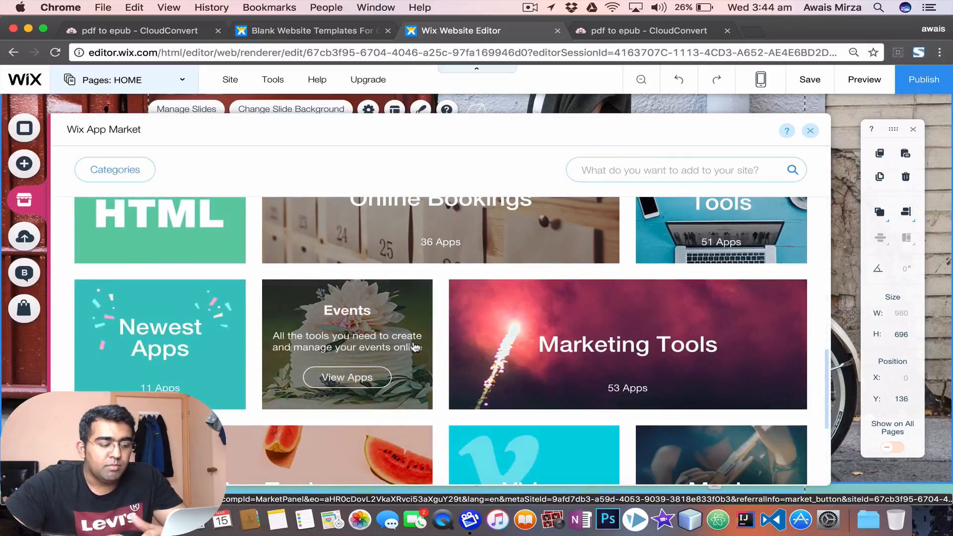
pyautogui.scroll(-3, 415, 347)
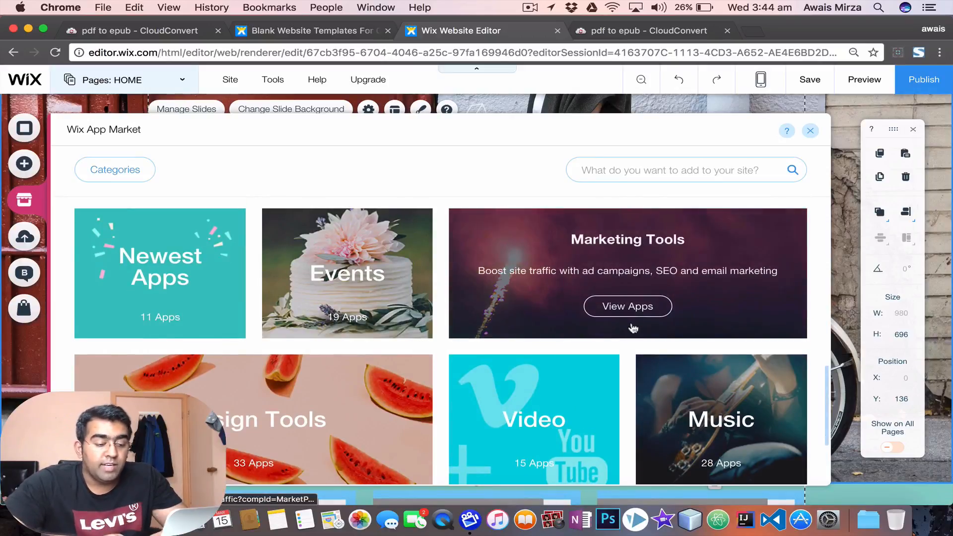
pyautogui.scroll(3, 631, 326)
pyautogui.scroll(-4, 632, 326)
pyautogui.scroll(-3, 632, 326)
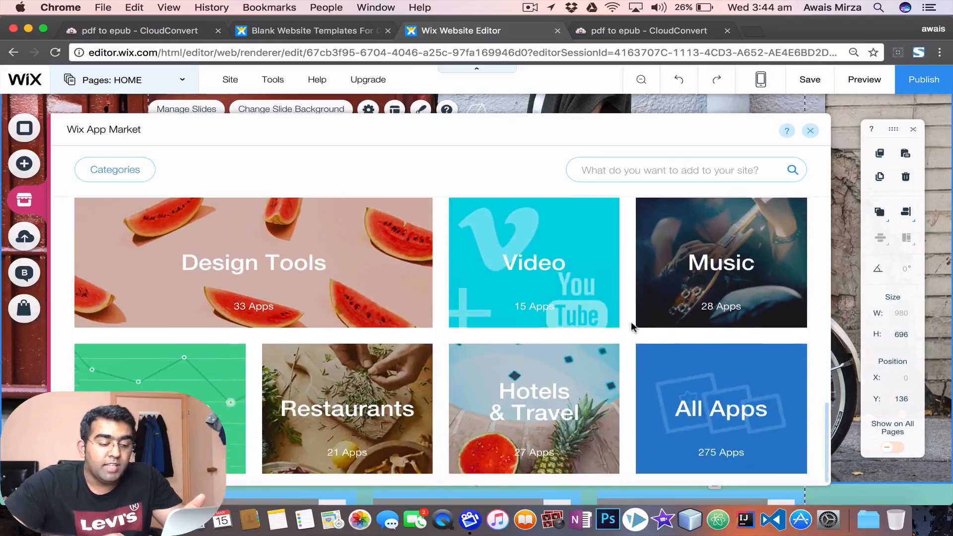
pyautogui.scroll(10, 630, 322)
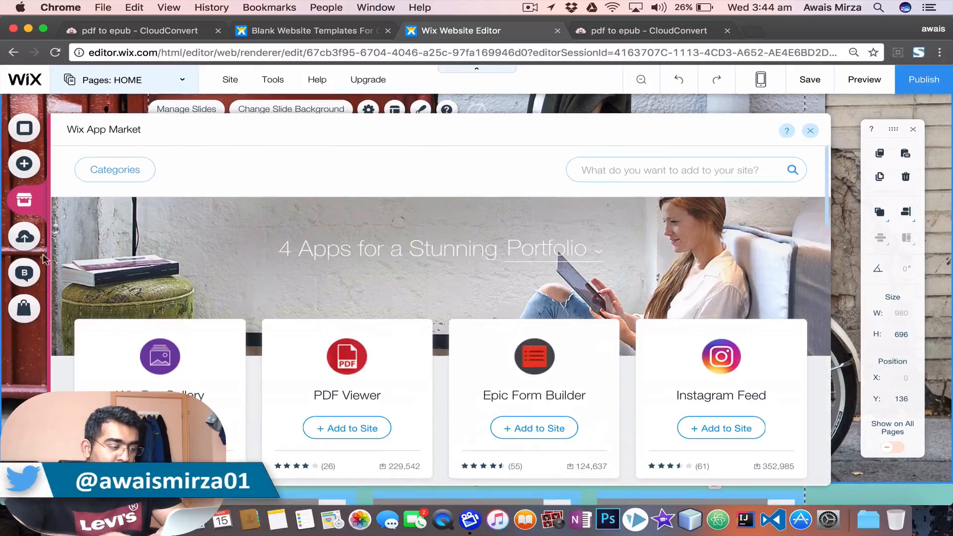
# Step: Try uploading the Form 2 client PDF from the Downloads folder to the site's documents
pyautogui.click(23, 237)
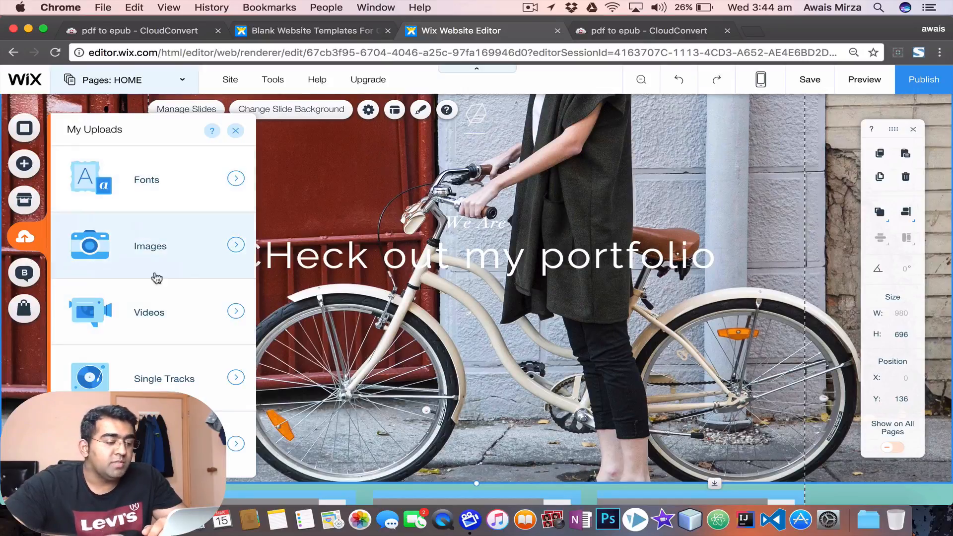
pyautogui.click(163, 444)
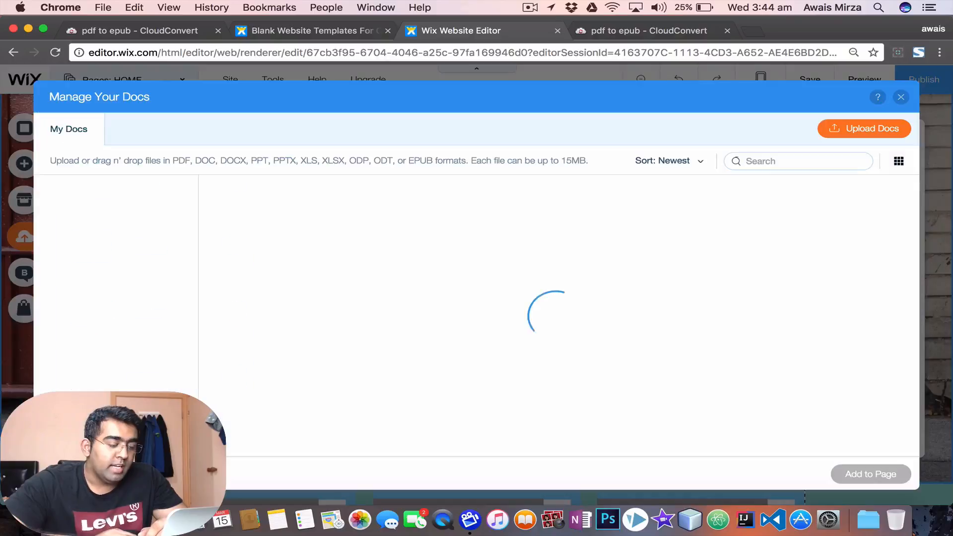
pyautogui.click(832, 128)
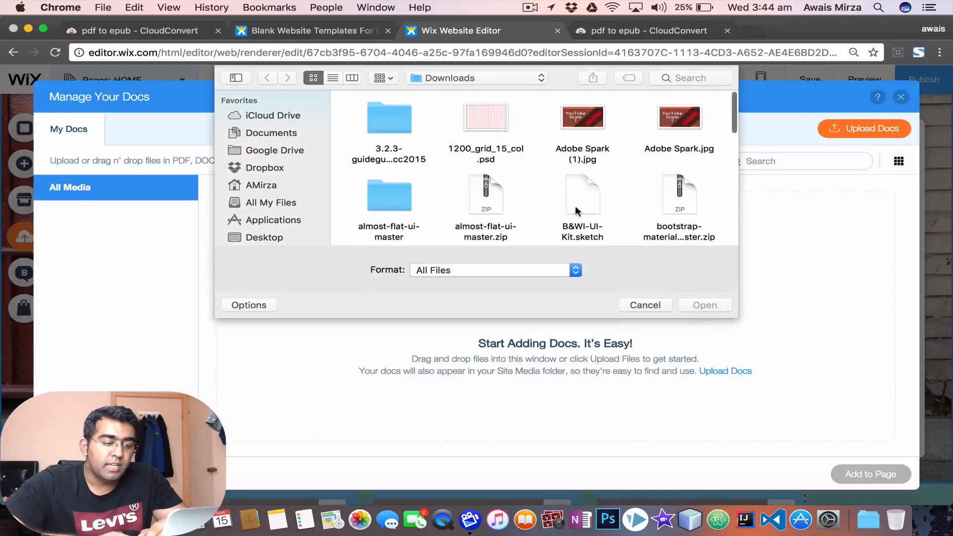
pyautogui.scroll(-10, 490, 157)
pyautogui.scroll(3, 490, 157)
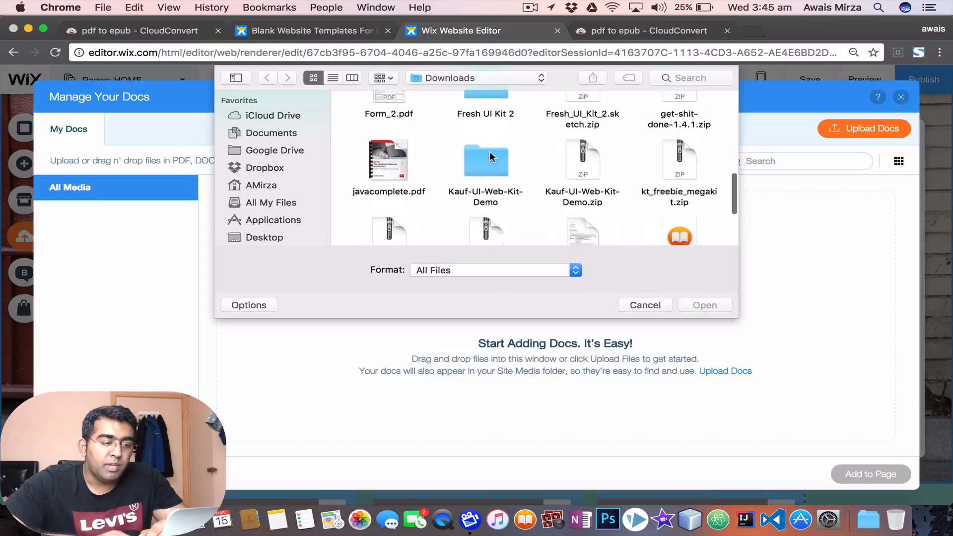
pyautogui.click(680, 121)
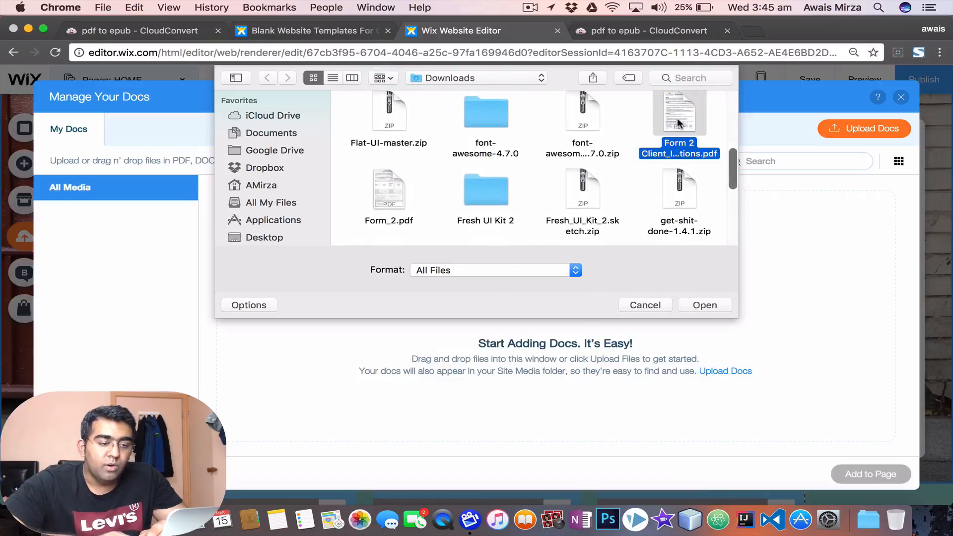
pyautogui.click(645, 306)
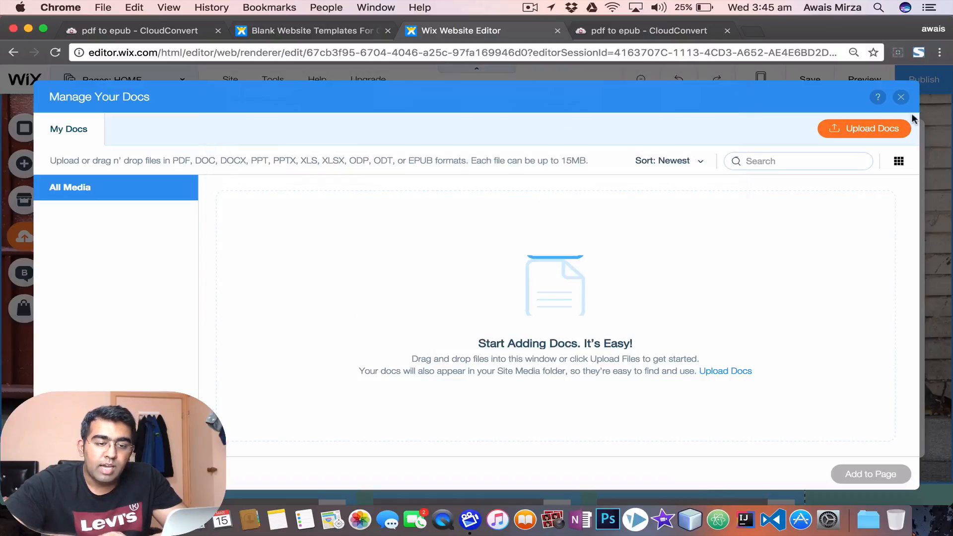
pyautogui.click(900, 97)
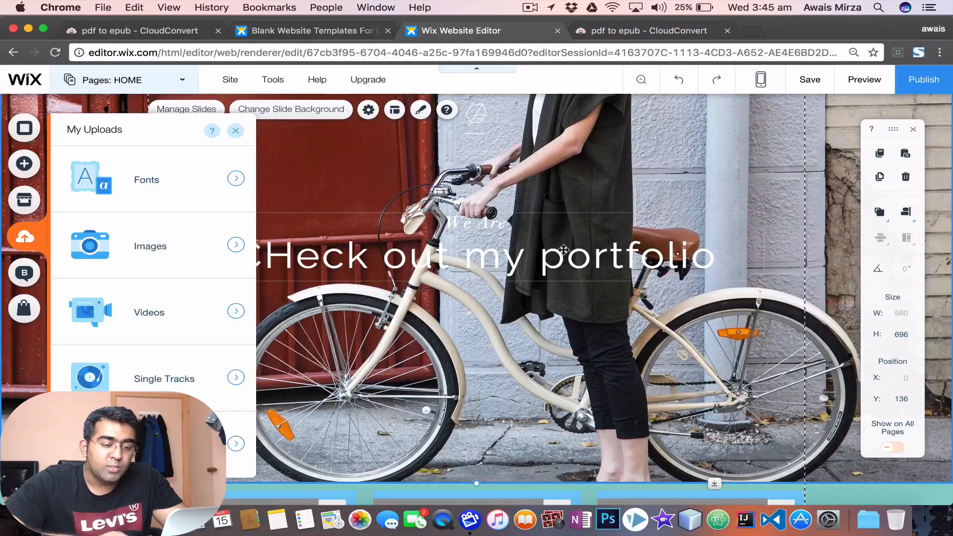
# Step: Close My Uploads and open the CONTACT page for editing
pyautogui.scroll(-2, 564, 249)
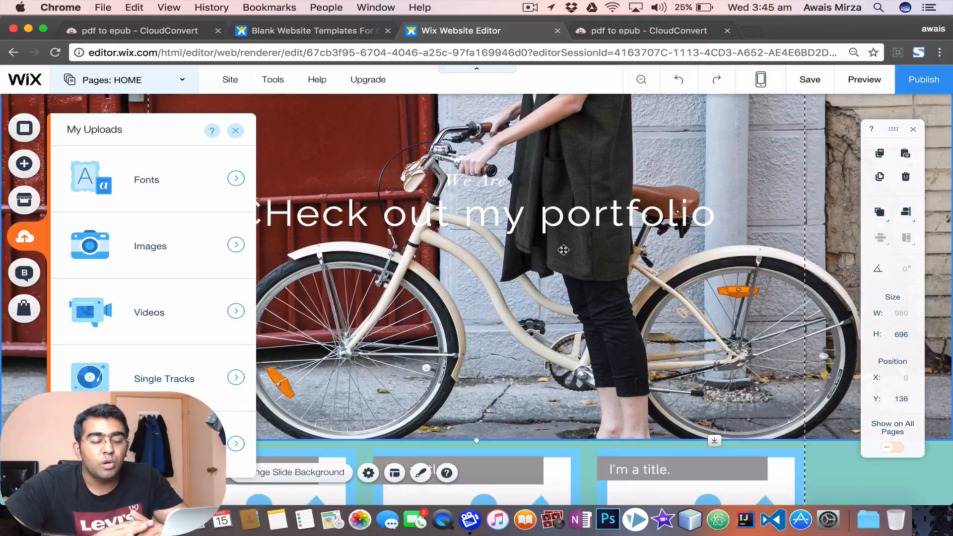
pyautogui.scroll(5, 563, 250)
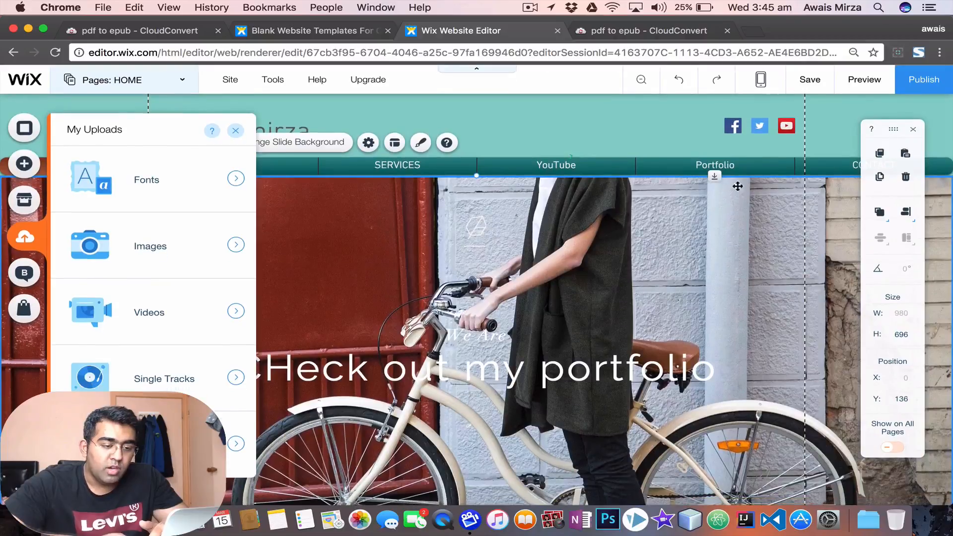
pyautogui.click(235, 130)
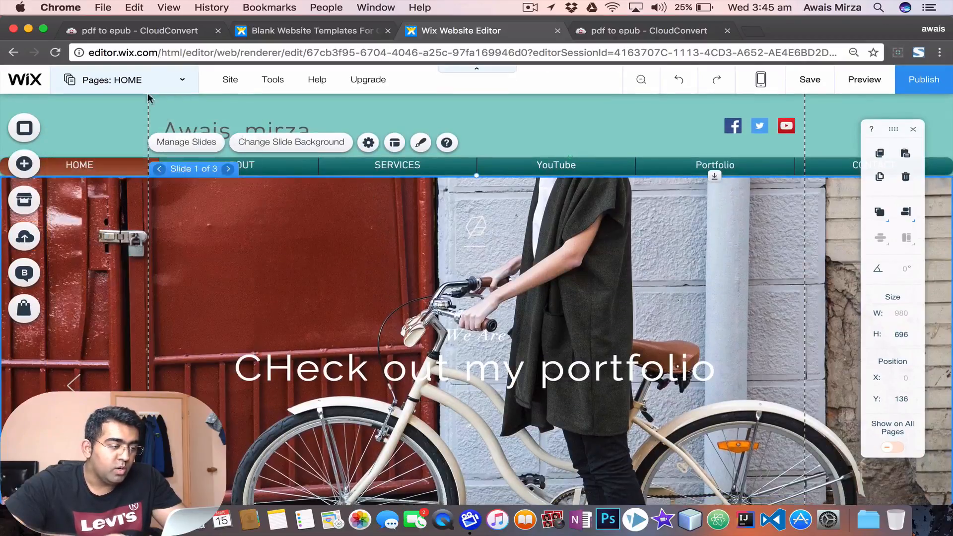
pyautogui.click(179, 82)
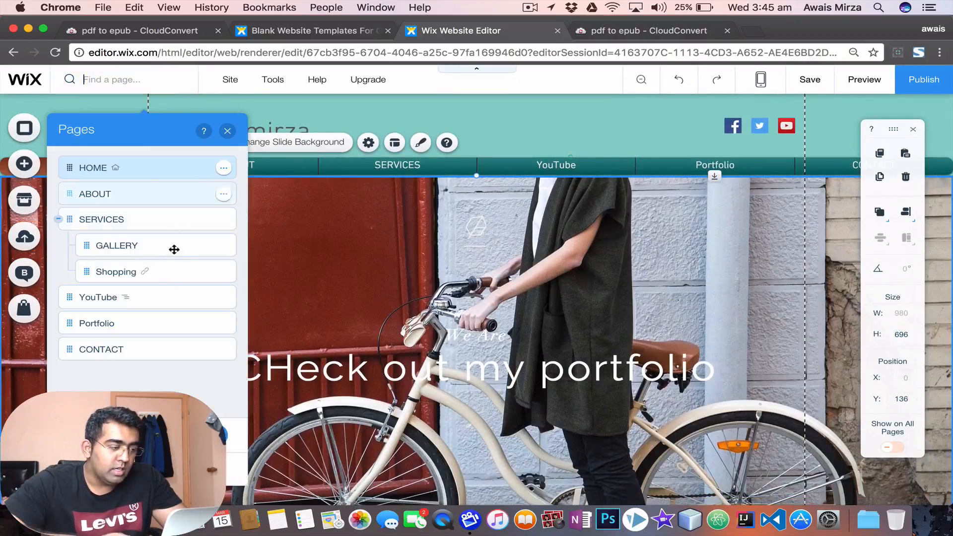
pyautogui.click(107, 344)
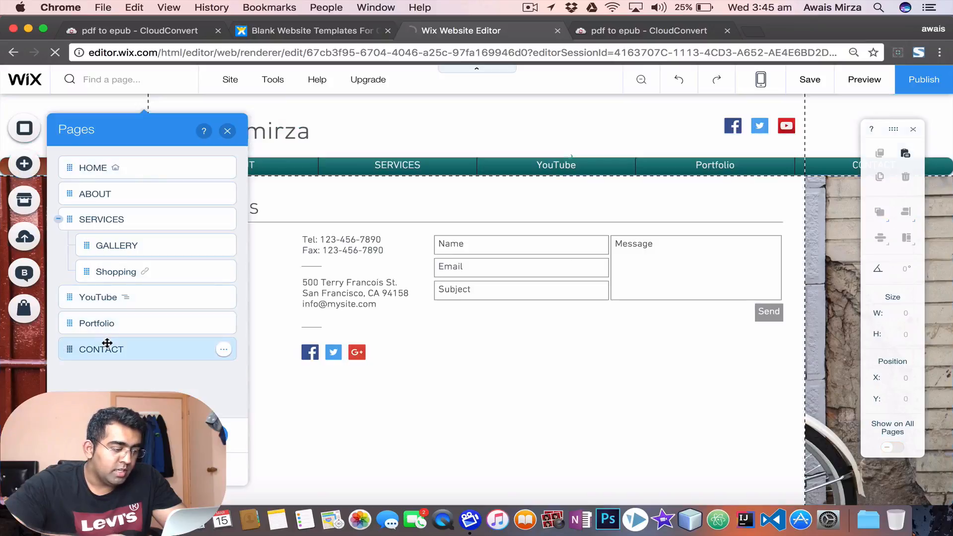
# Step: Try adding an HTML Code element to the CONTACT page
pyautogui.click(499, 341)
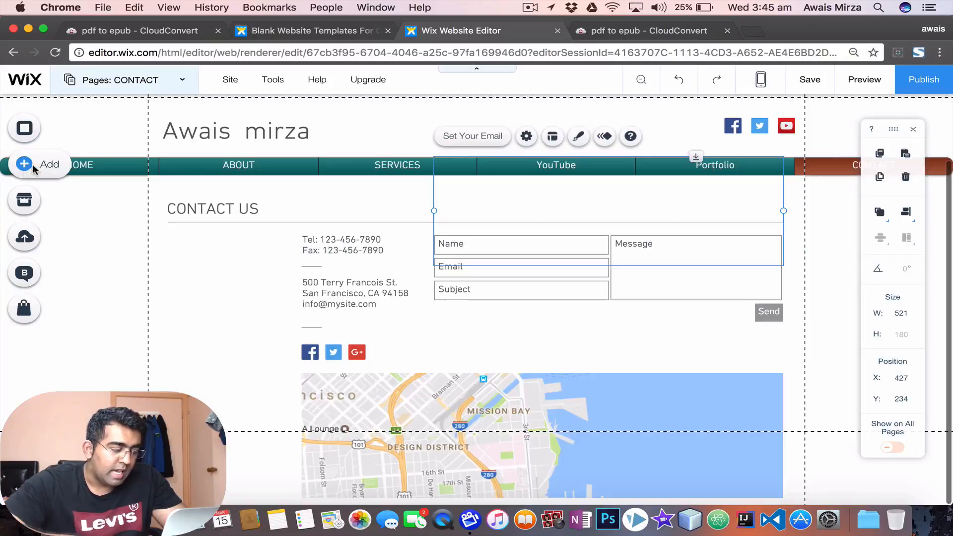
pyautogui.click(33, 169)
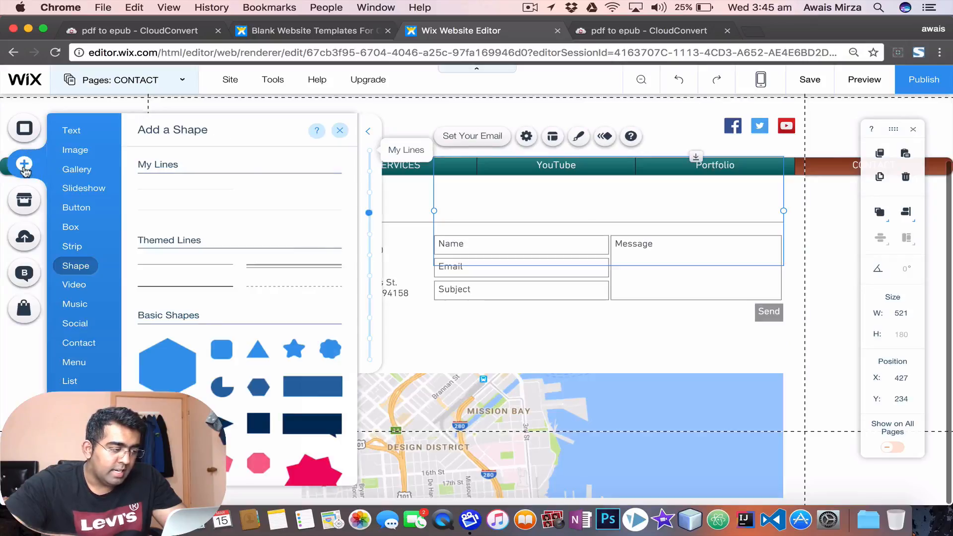
pyautogui.click(71, 382)
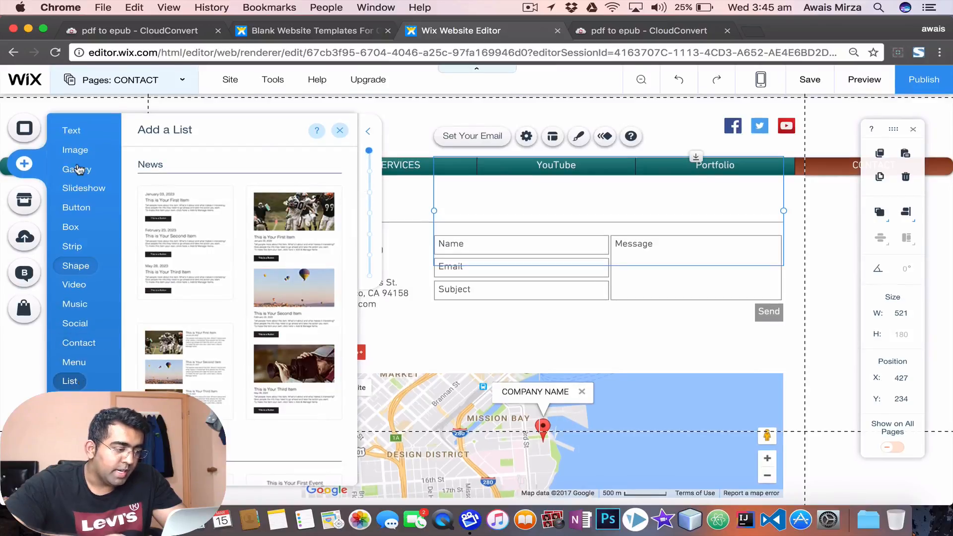
pyautogui.click(79, 268)
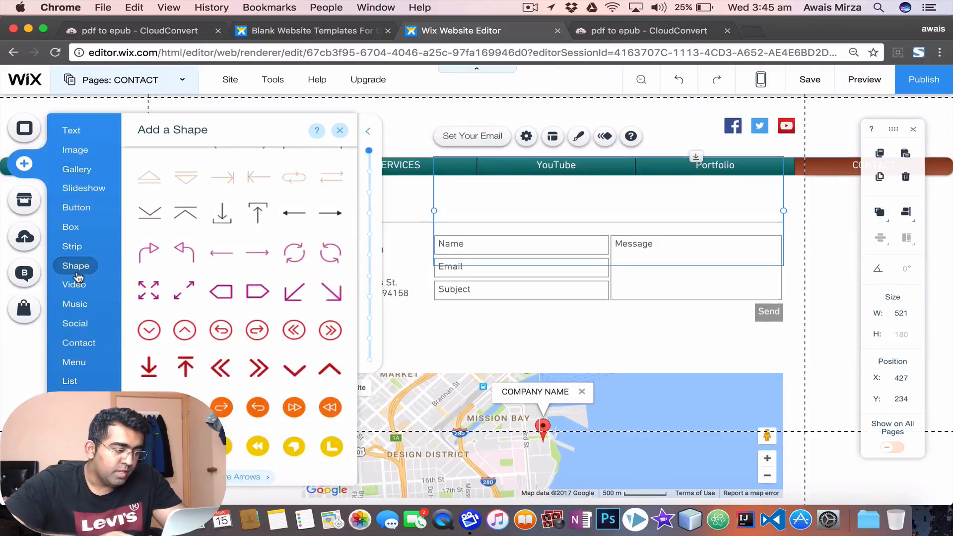
pyautogui.click(72, 247)
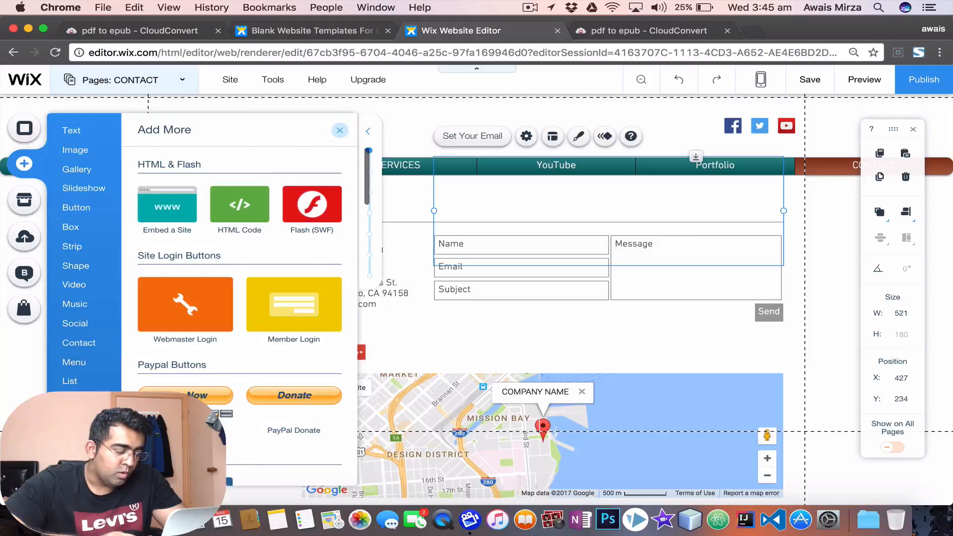
pyautogui.click(253, 214)
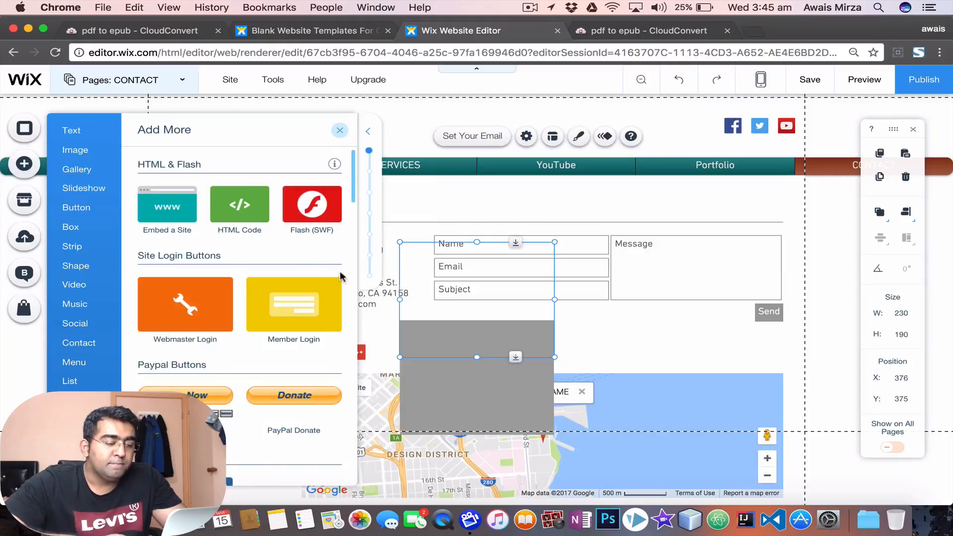
# Step: Look at the Wix Blog introduction and move the contact form beside the contact details, to X 397, Y 248
pyautogui.moveTo(497, 313); pyautogui.dragTo(324, 348)
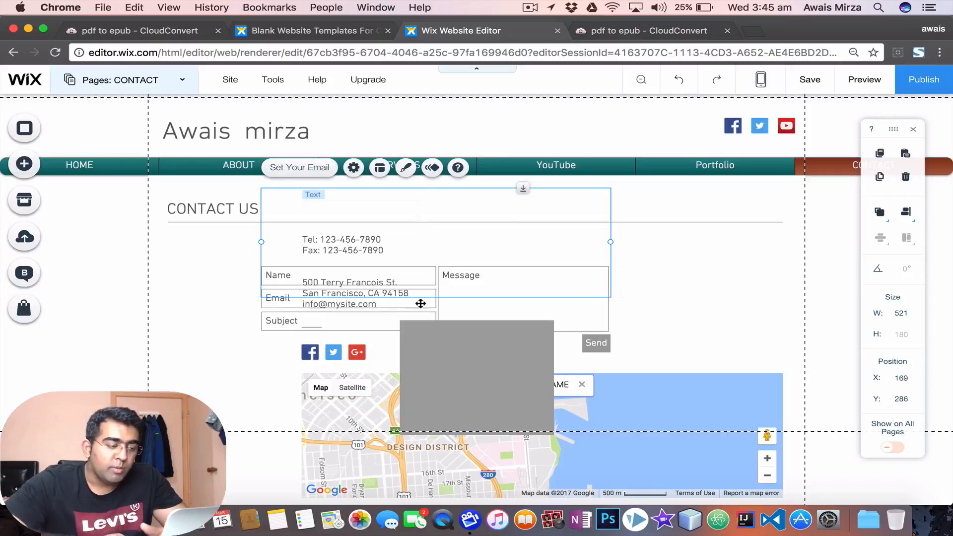
pyautogui.click(20, 274)
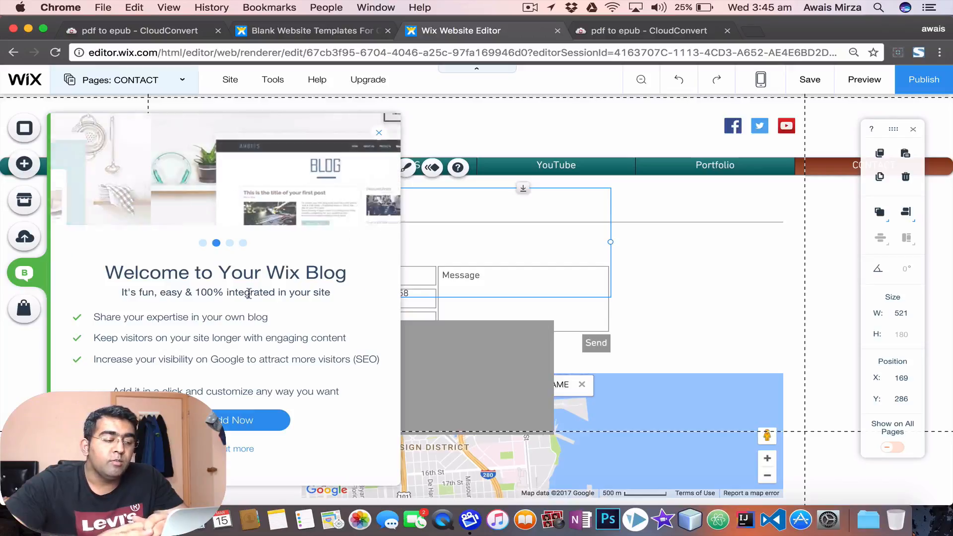
pyautogui.click(380, 134)
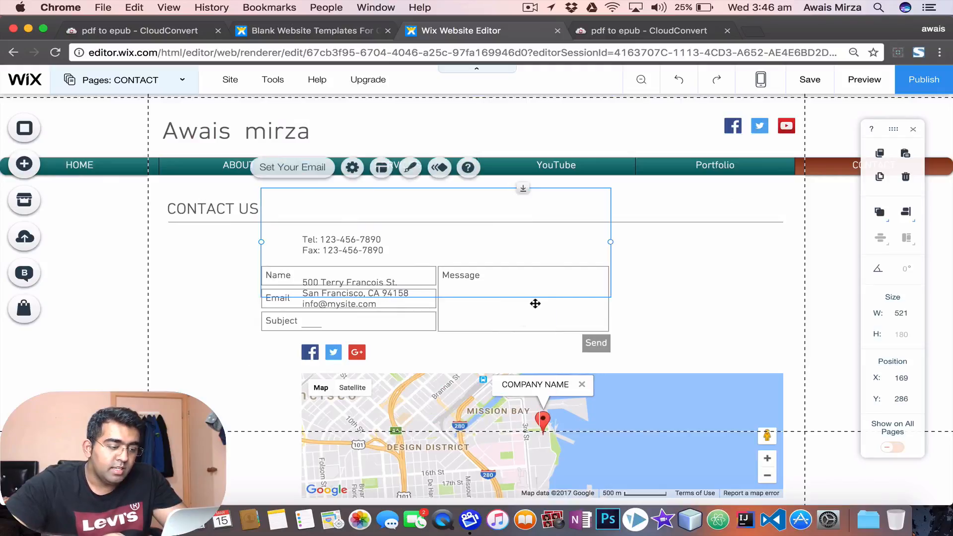
pyautogui.moveTo(488, 289); pyautogui.dragTo(588, 266)
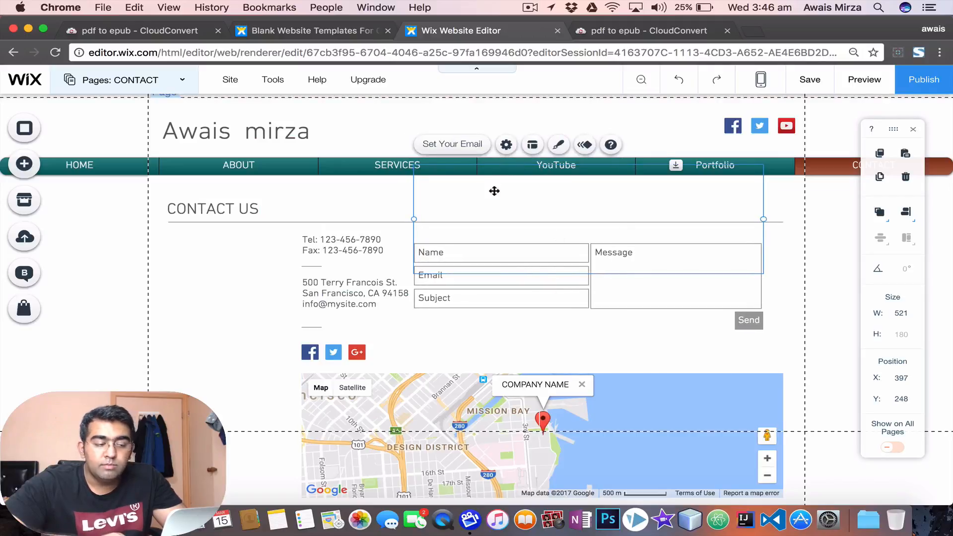
# Step: Review the contact form's settings for the recipient email address and the info fields it asks for
pyautogui.click(457, 149)
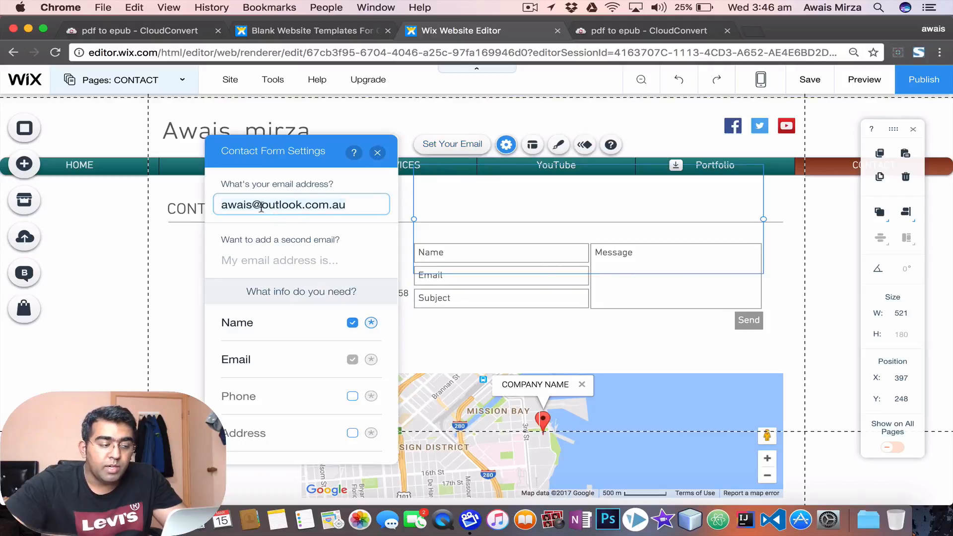
pyautogui.scroll(-5, 312, 436)
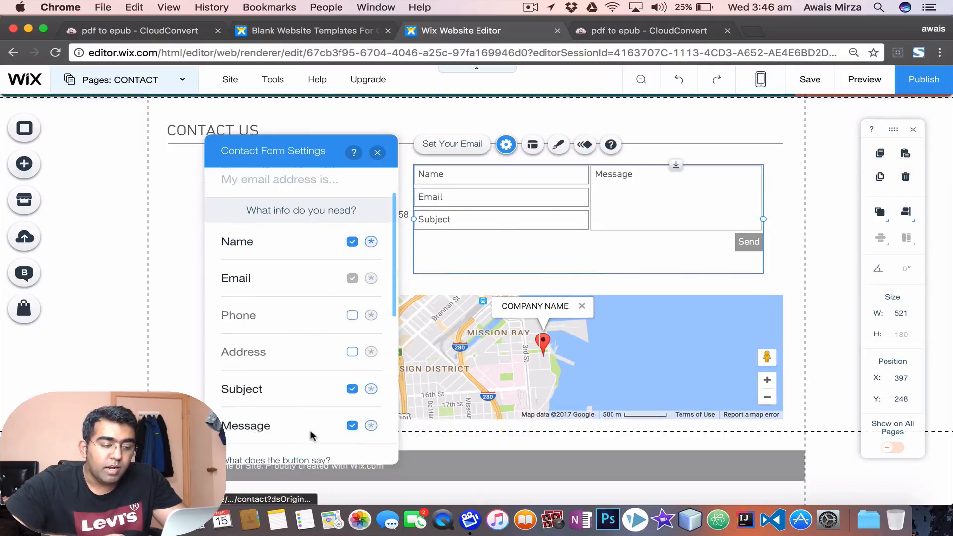
pyautogui.click(412, 256)
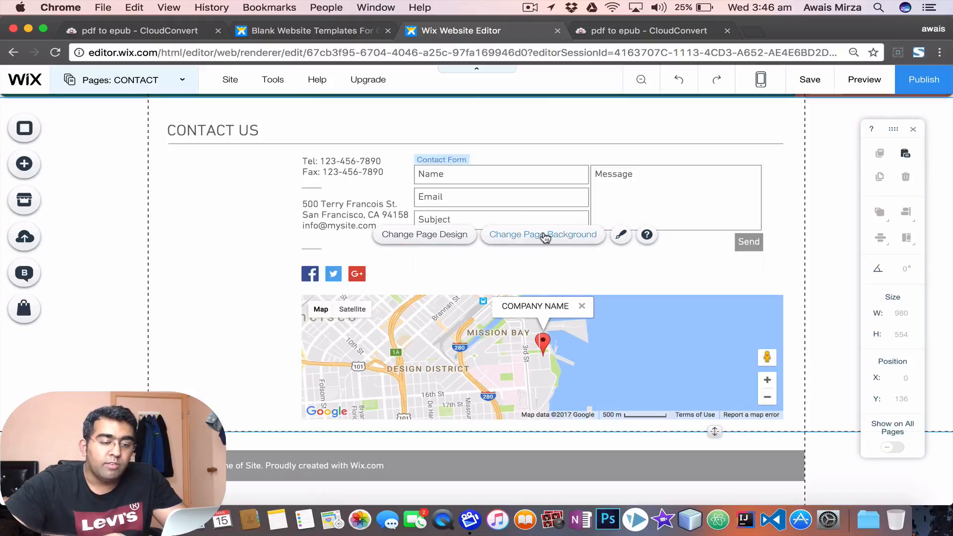
# Step: Add a new page named Blog and place it between YouTube and Portfolio in the site's page order
pyautogui.scroll(3, 545, 237)
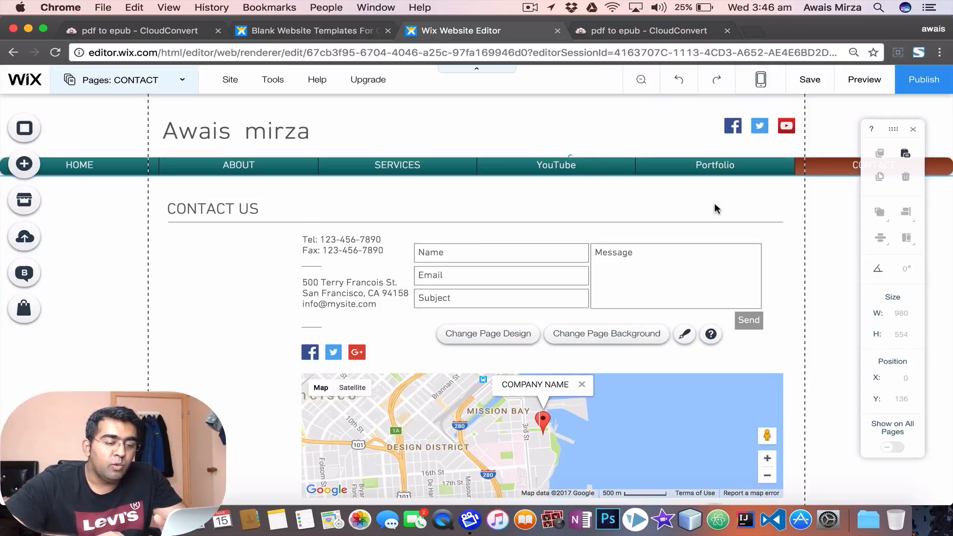
pyautogui.click(285, 168)
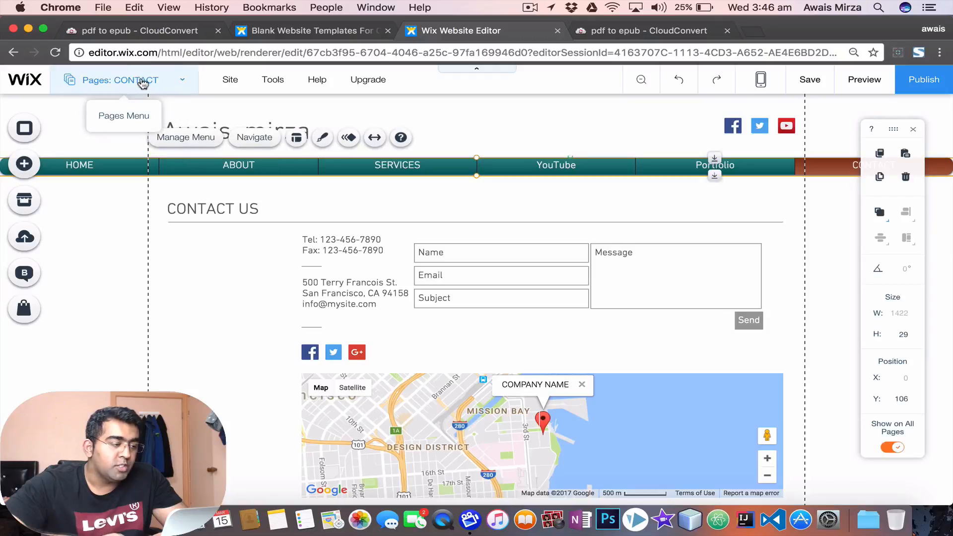
pyautogui.click(184, 81)
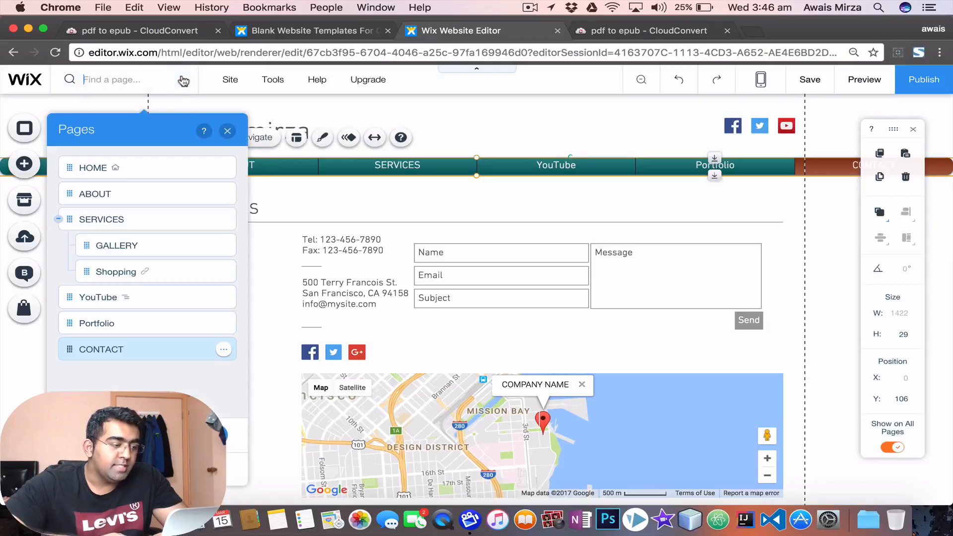
pyautogui.click(221, 434)
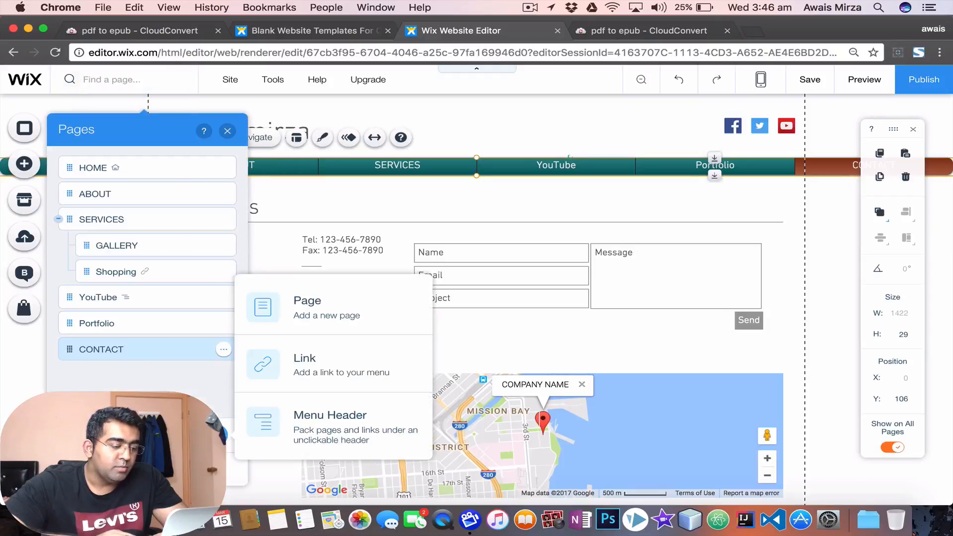
pyautogui.click(314, 325)
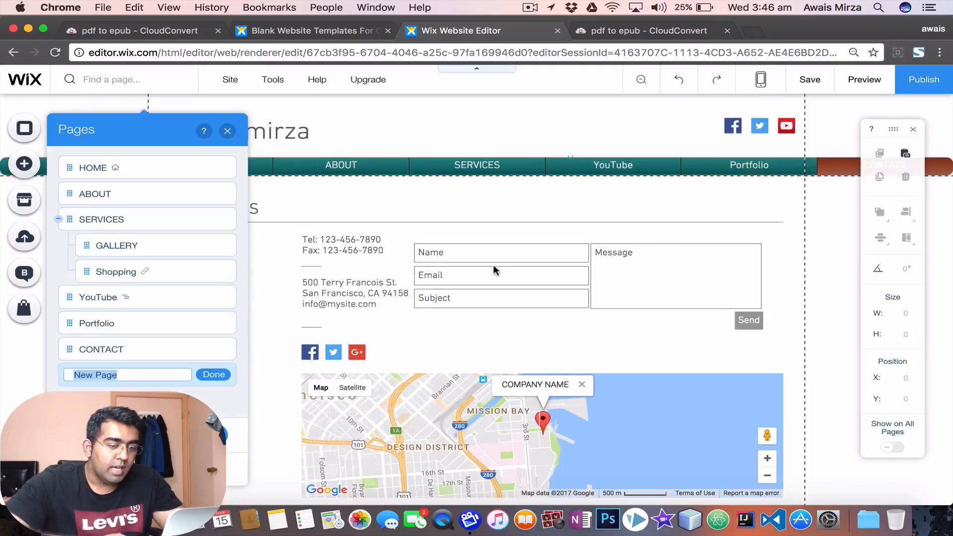
pyautogui.write('Blog')
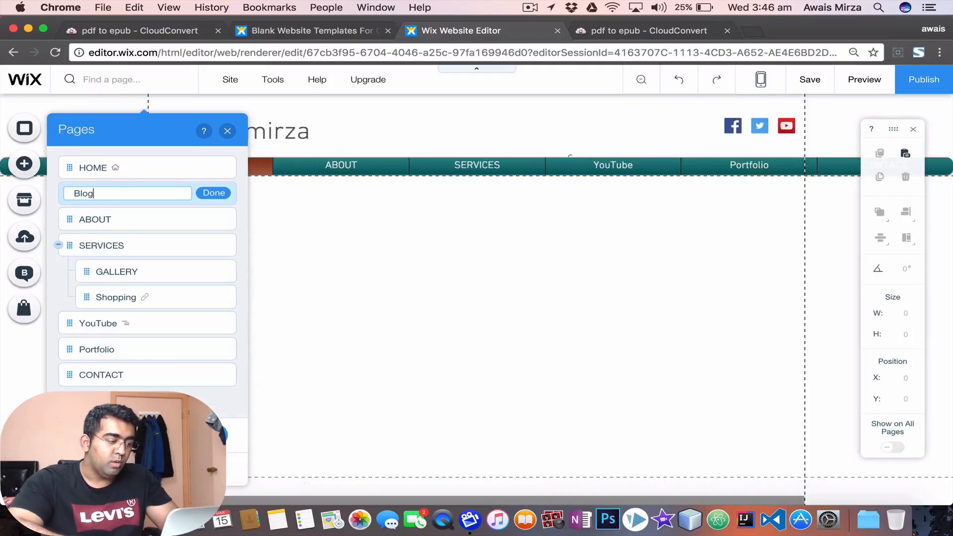
pyautogui.press('Return')
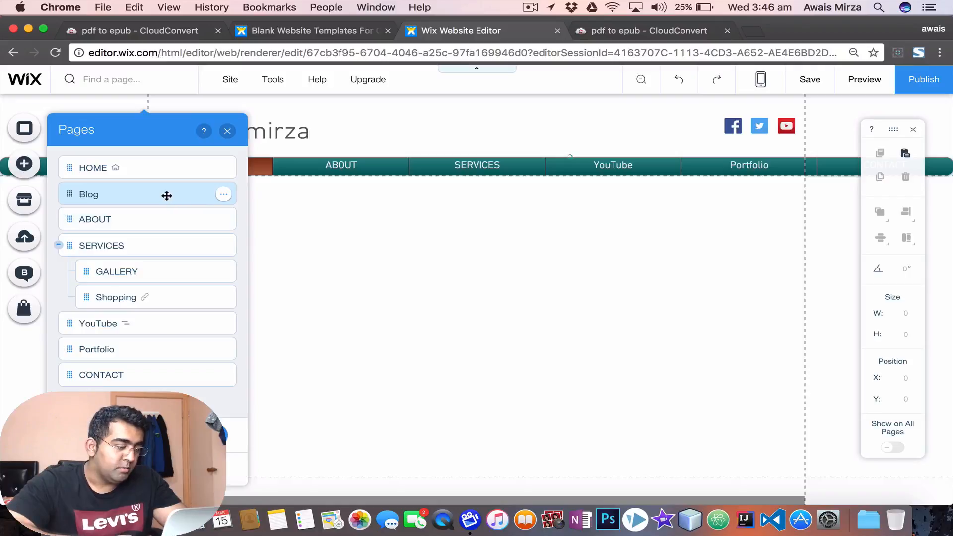
pyautogui.moveTo(168, 194); pyautogui.dragTo(92, 328)
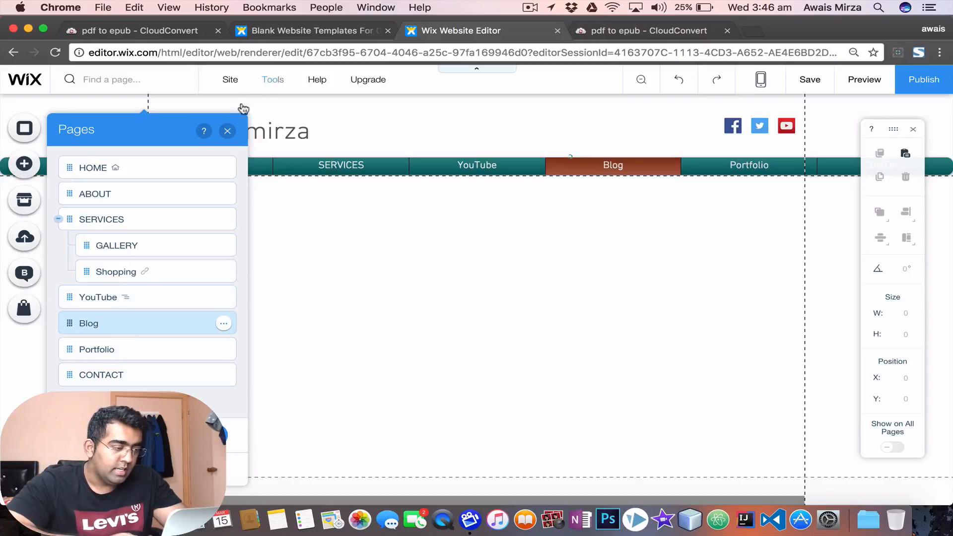
pyautogui.click(227, 132)
# Step: Add the Wix Blog to the site
pyautogui.click(23, 279)
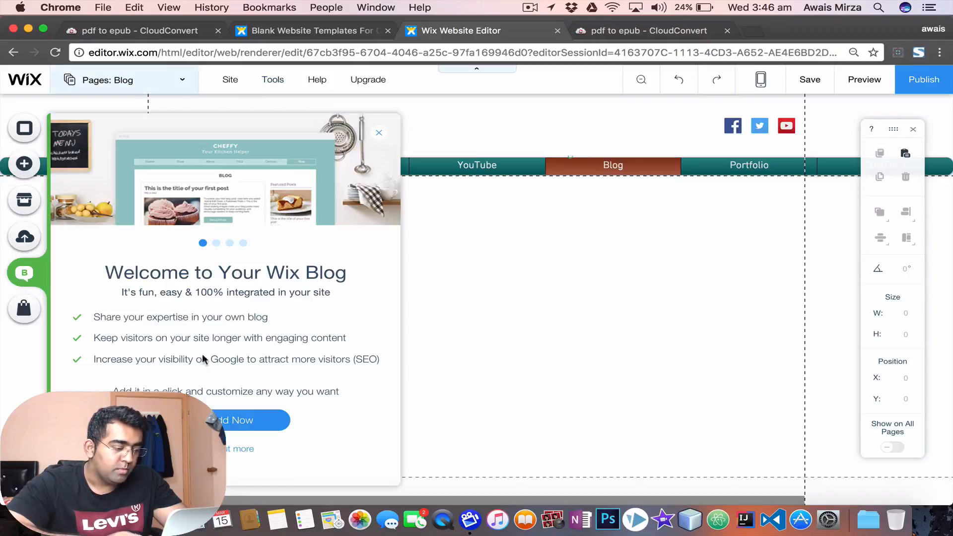
pyautogui.click(240, 420)
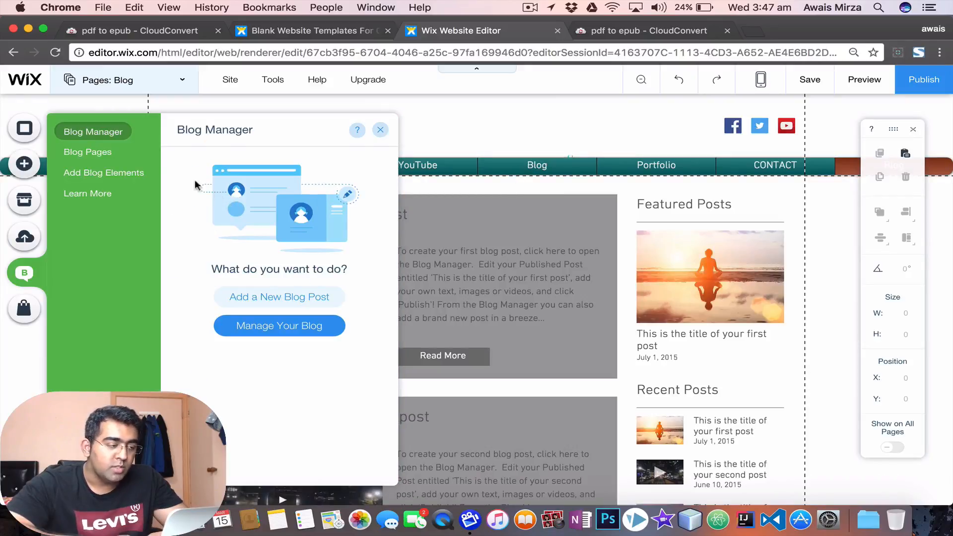
# Step: Examine the blog's pages and browse the blog elements and related apps that can be added to the site
pyautogui.click(105, 157)
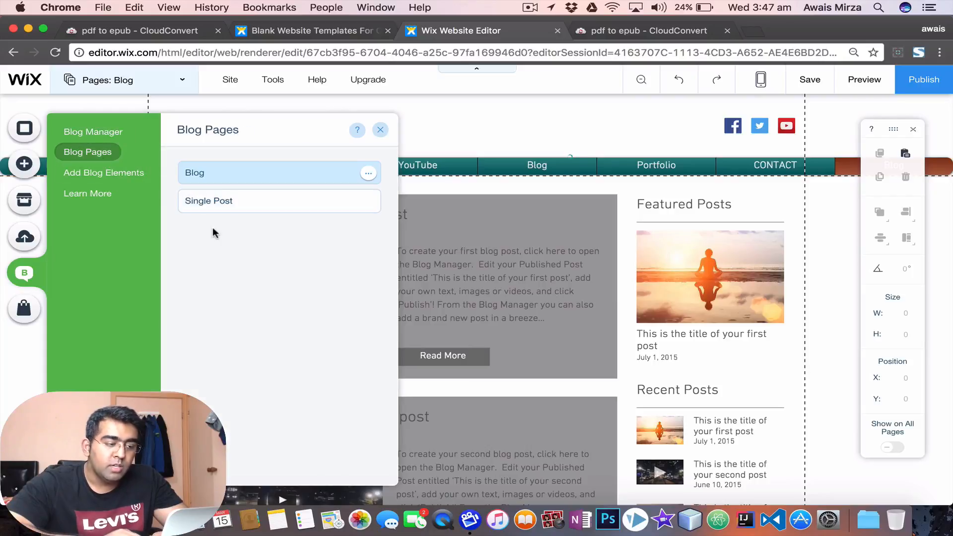
pyautogui.click(101, 180)
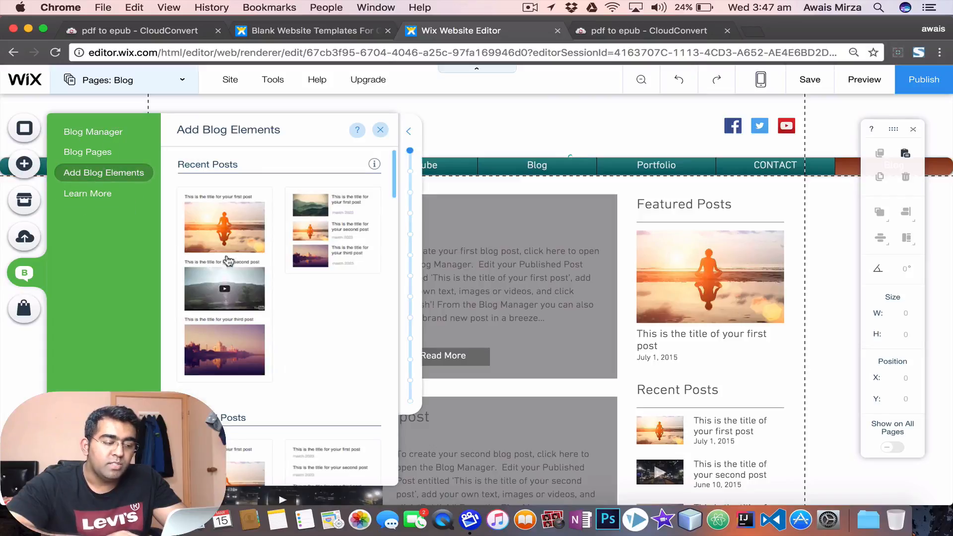
pyautogui.scroll(-20, 306, 255)
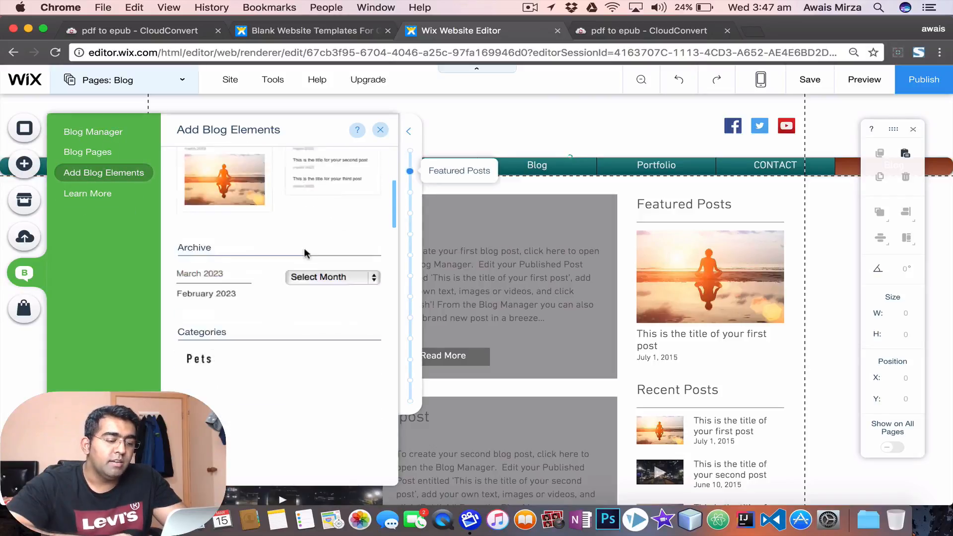
pyautogui.scroll(-10, 307, 255)
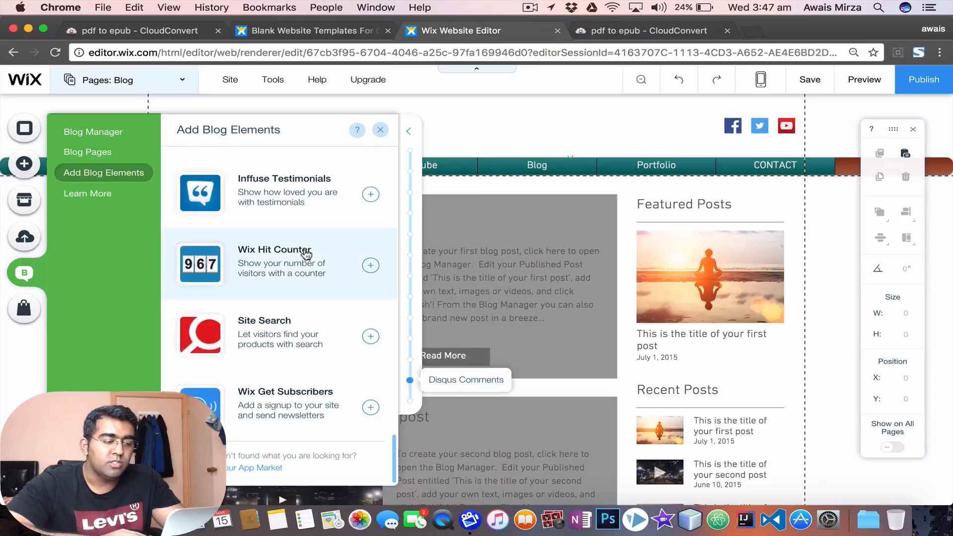
pyautogui.scroll(3, 306, 254)
pyautogui.scroll(-2, 307, 254)
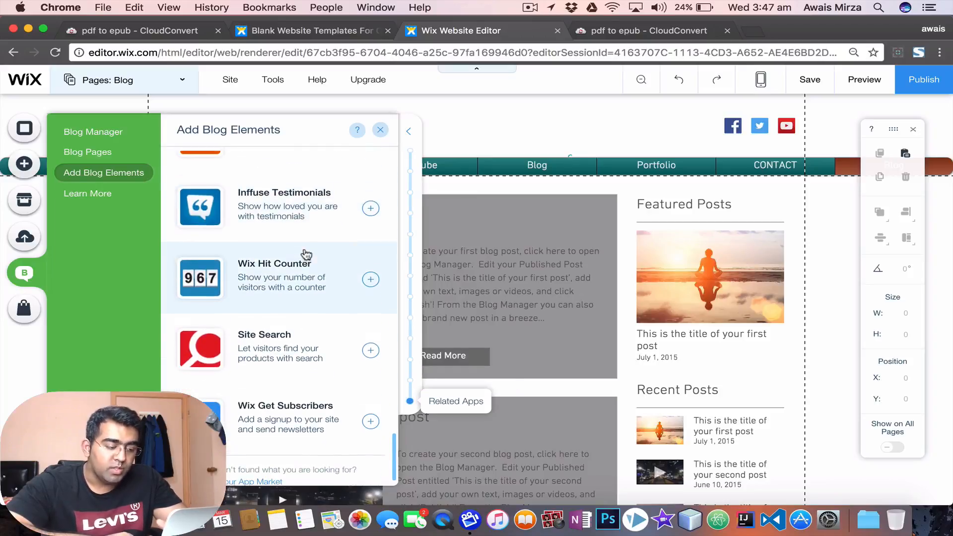
pyautogui.scroll(1, 306, 255)
pyautogui.scroll(2, 306, 255)
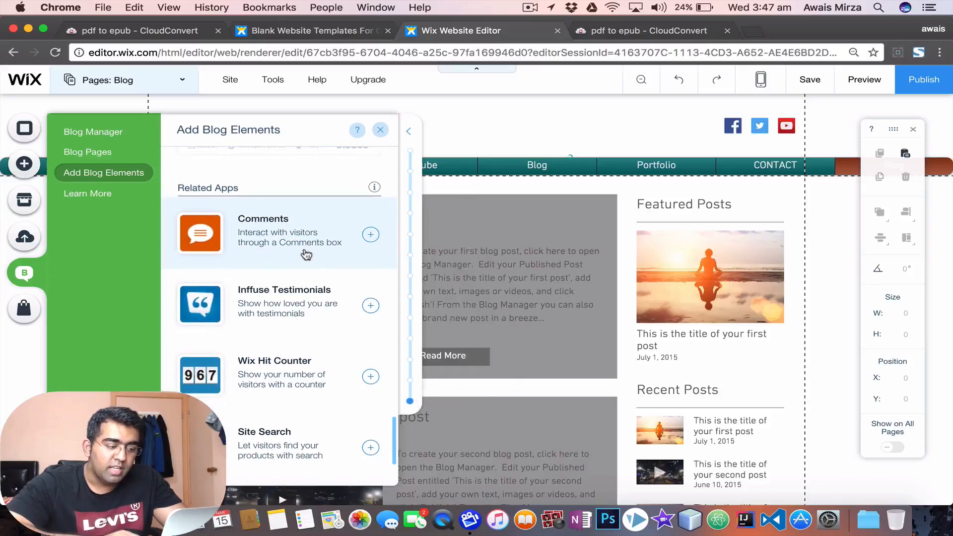
pyautogui.scroll(-3, 278, 366)
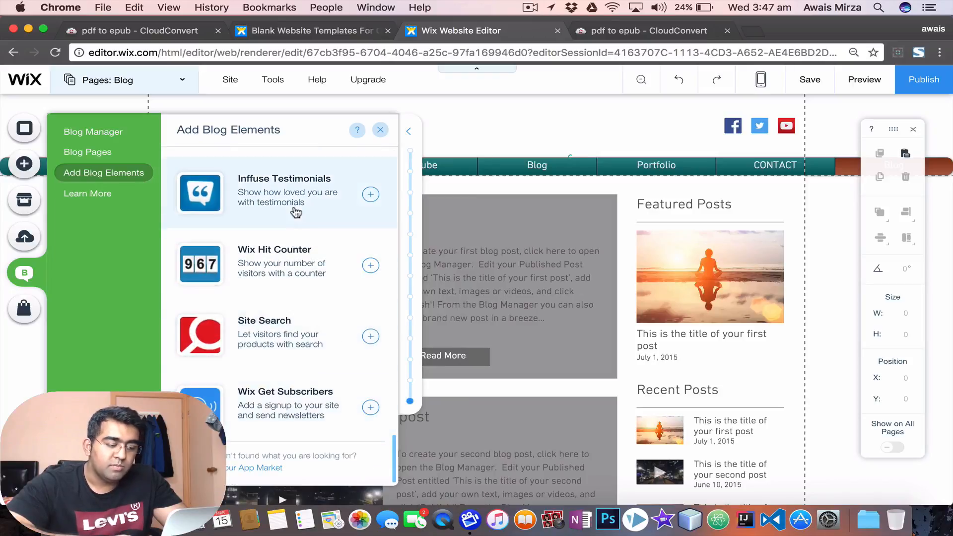
pyautogui.scroll(3, 293, 211)
pyautogui.scroll(-3, 295, 213)
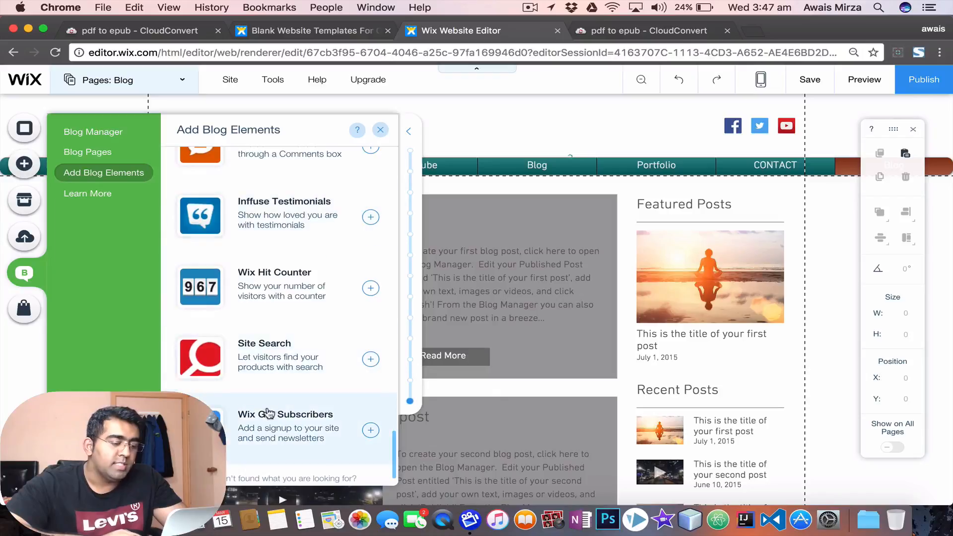
pyautogui.click(379, 130)
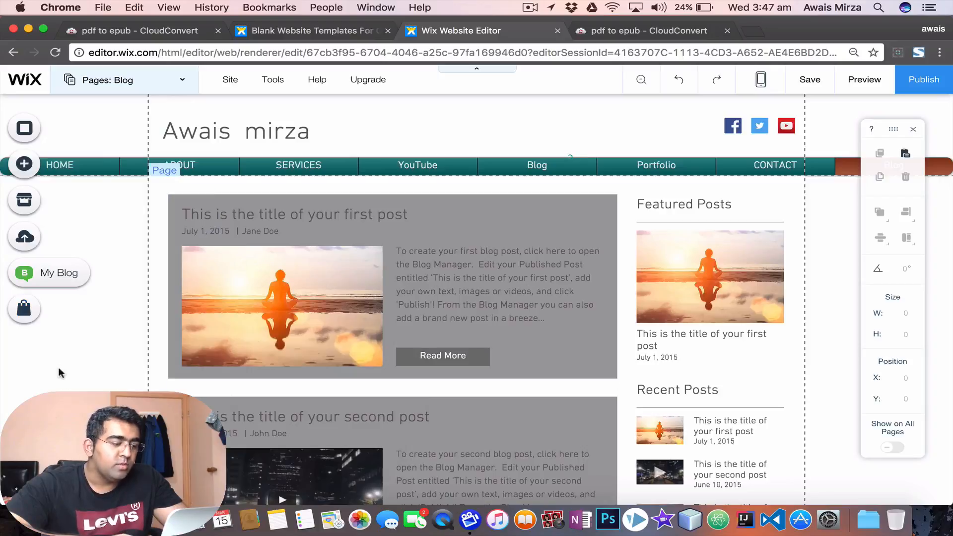
# Step: Add an online store to the site and get through its introduction to the Store Manager
pyautogui.click(25, 309)
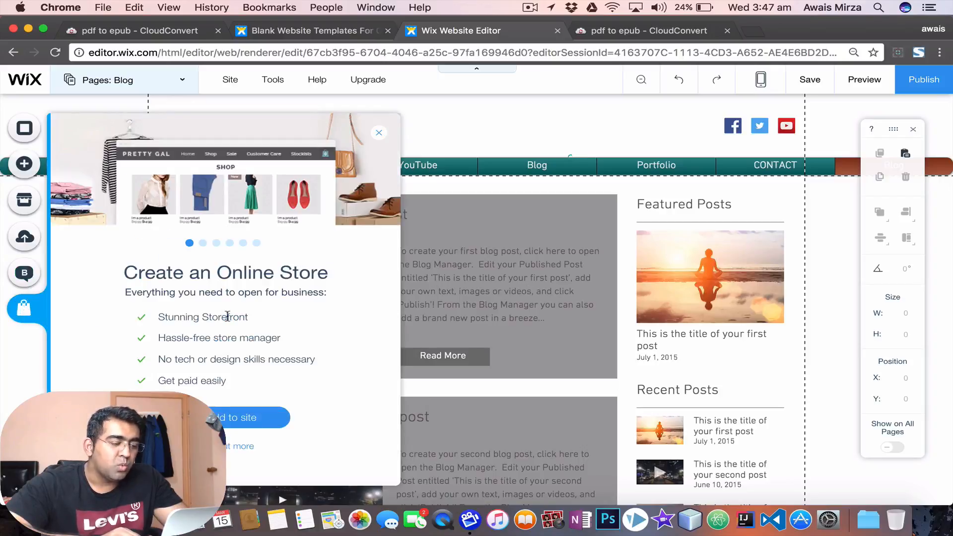
pyautogui.click(240, 416)
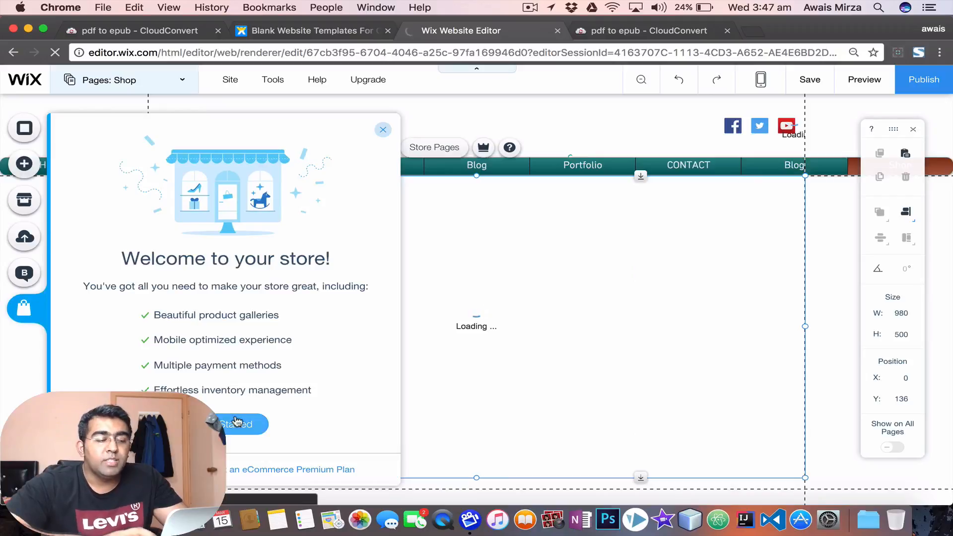
pyautogui.click(237, 426)
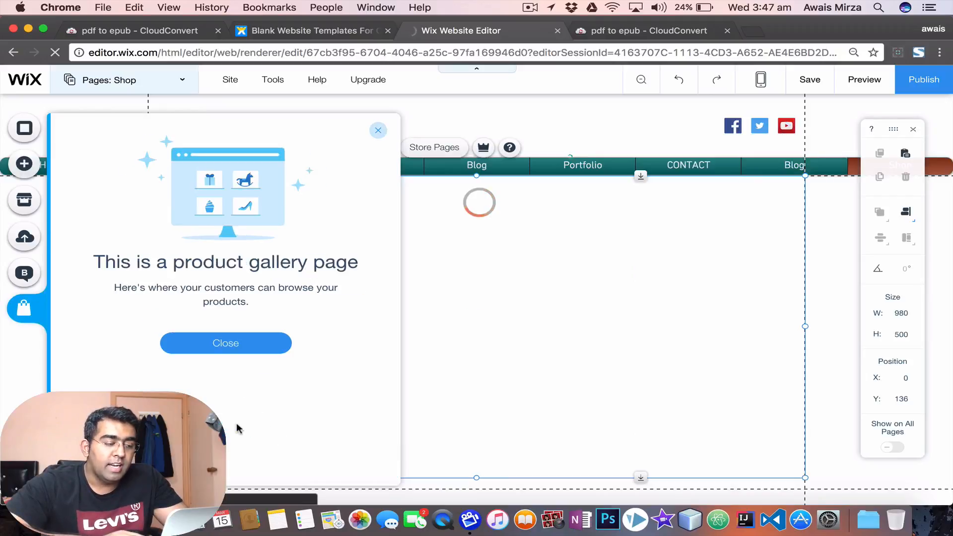
pyautogui.click(228, 347)
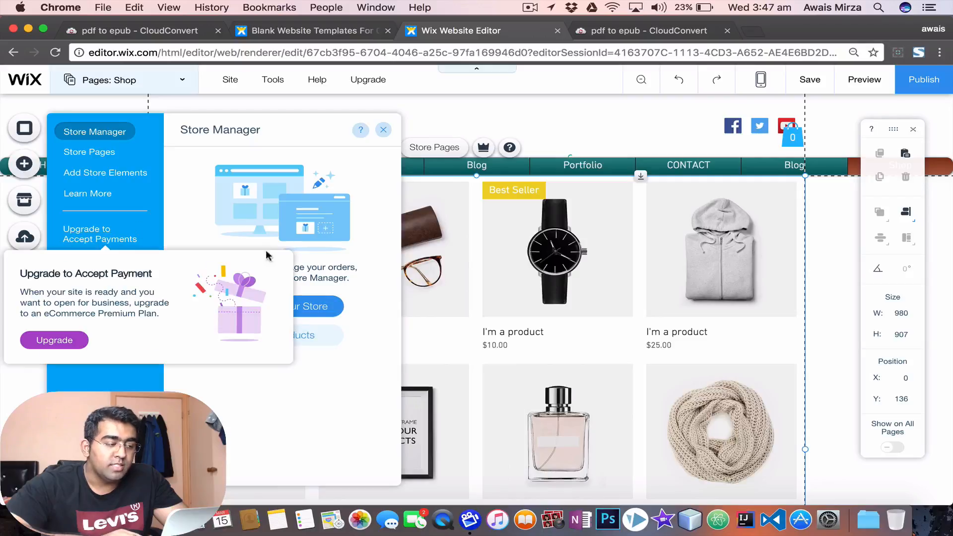
# Step: Look through the store pages, viewing the Cart page and the Thank You Page
pyautogui.click(96, 160)
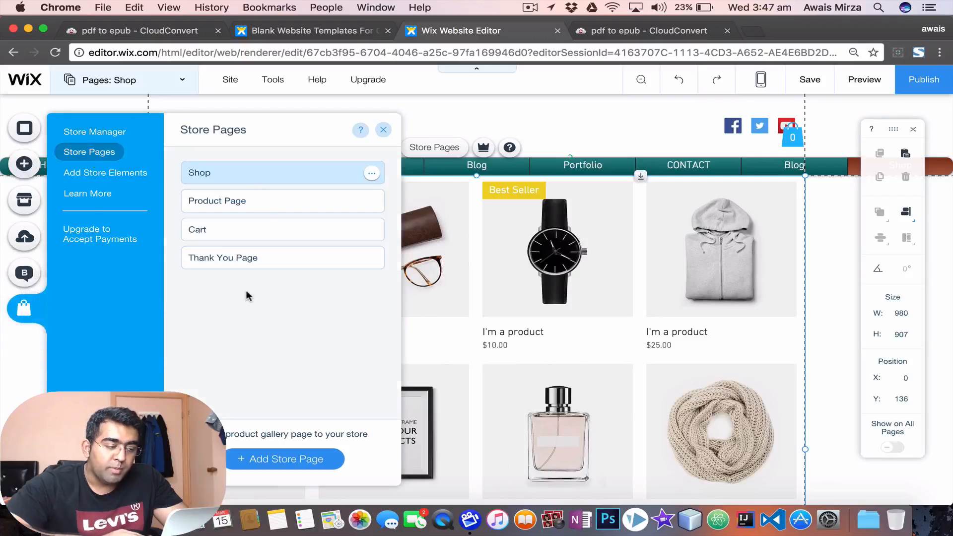
pyautogui.click(229, 237)
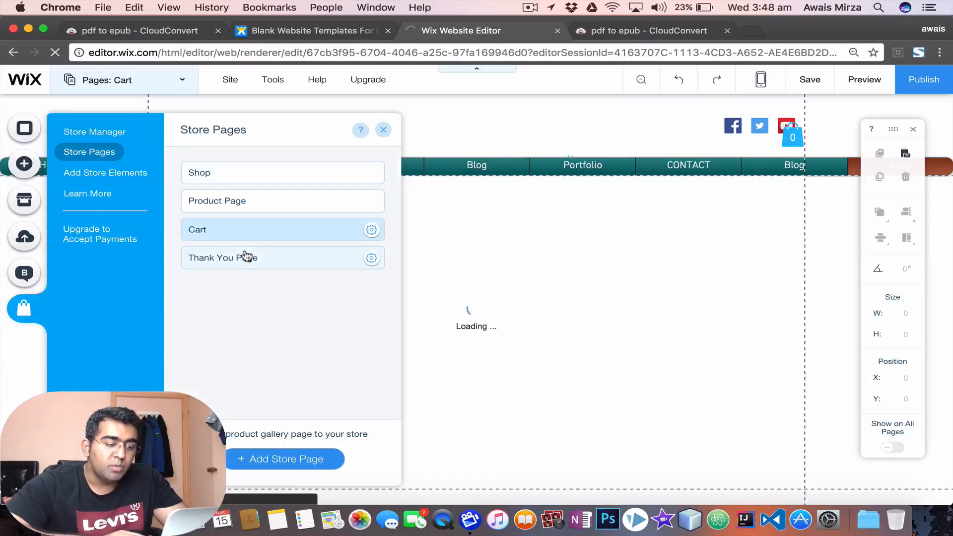
pyautogui.click(245, 255)
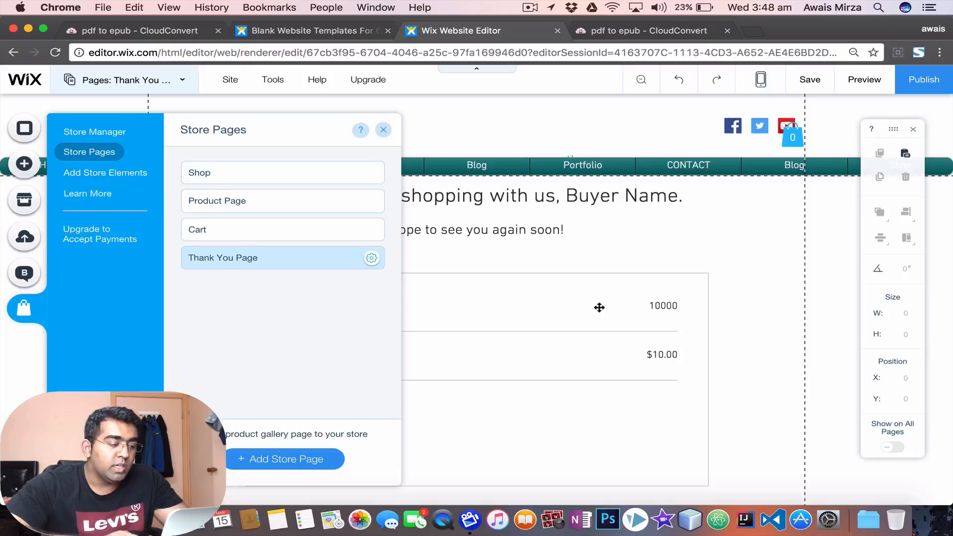
# Step: Browse the store elements and related apps that can be added, and return to the Thank You Page
pyautogui.click(114, 181)
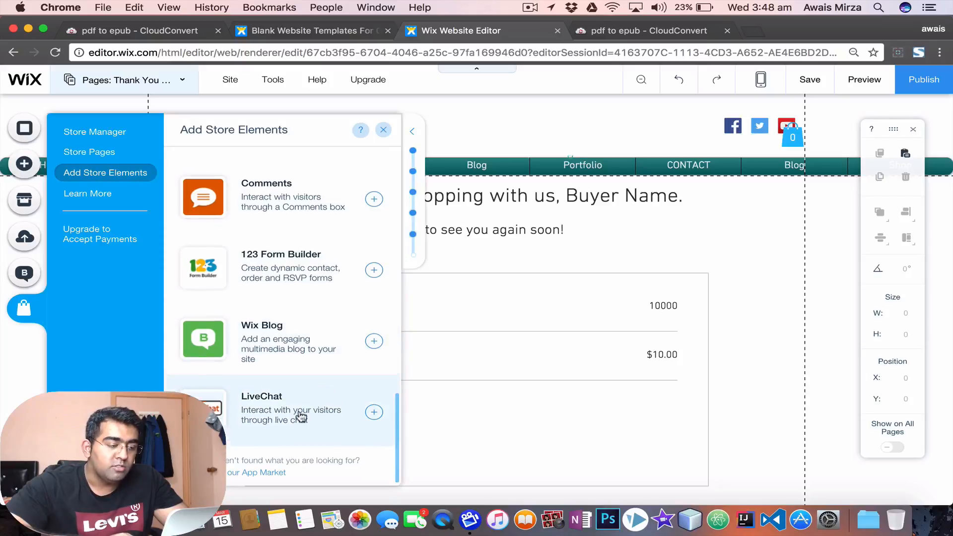
pyautogui.scroll(3, 288, 397)
pyautogui.scroll(6, 285, 344)
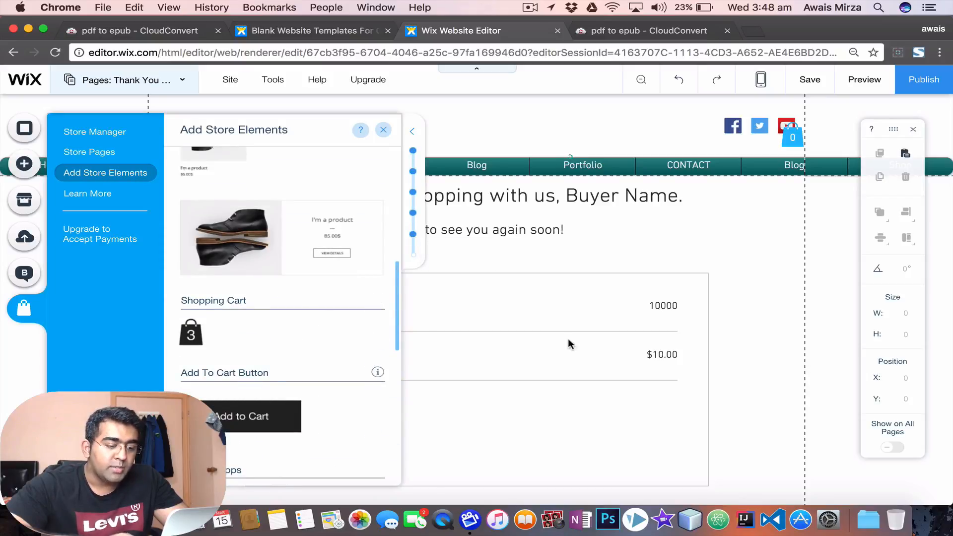
pyautogui.click(753, 307)
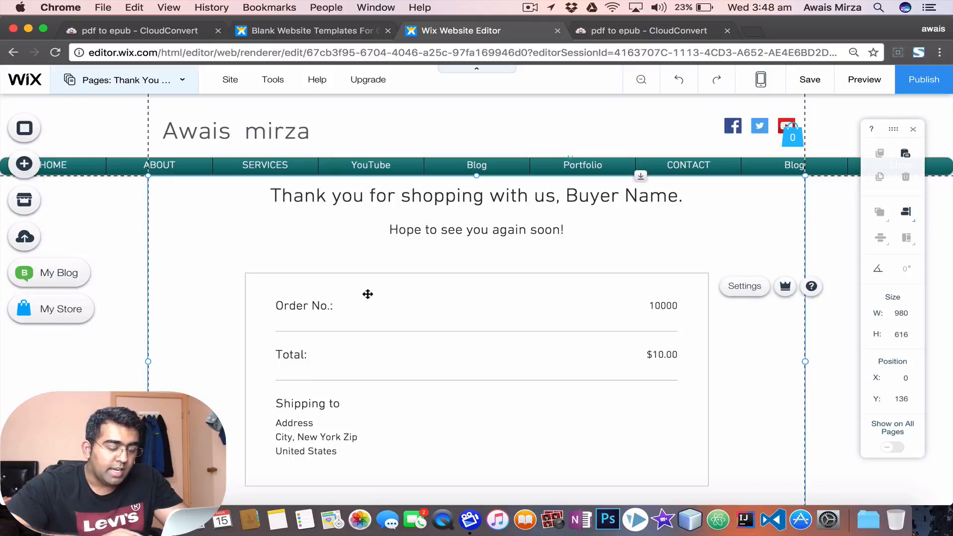
# Step: Review the Thank You Page down to its Continue Shopping link, preview the site and view the Shop page
pyautogui.scroll(-5, 474, 304)
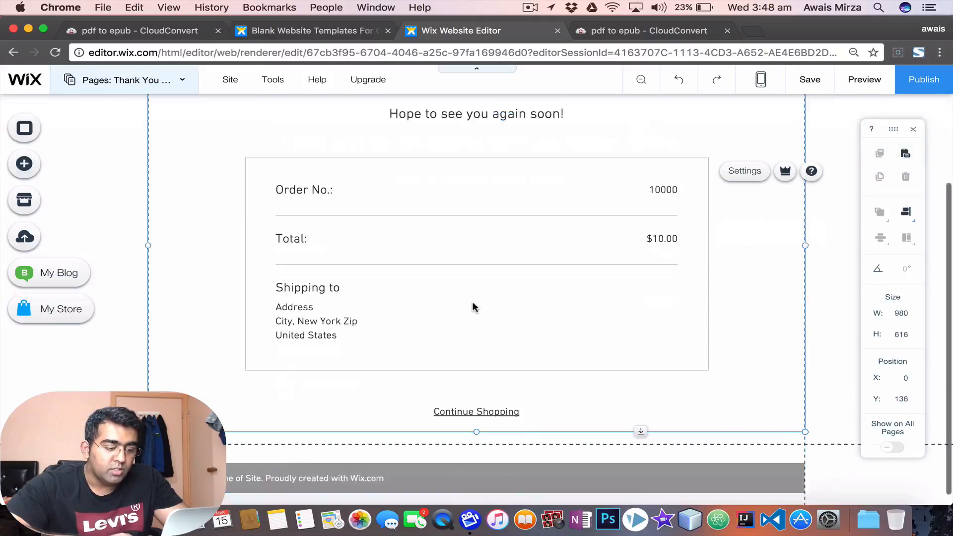
pyautogui.click(481, 394)
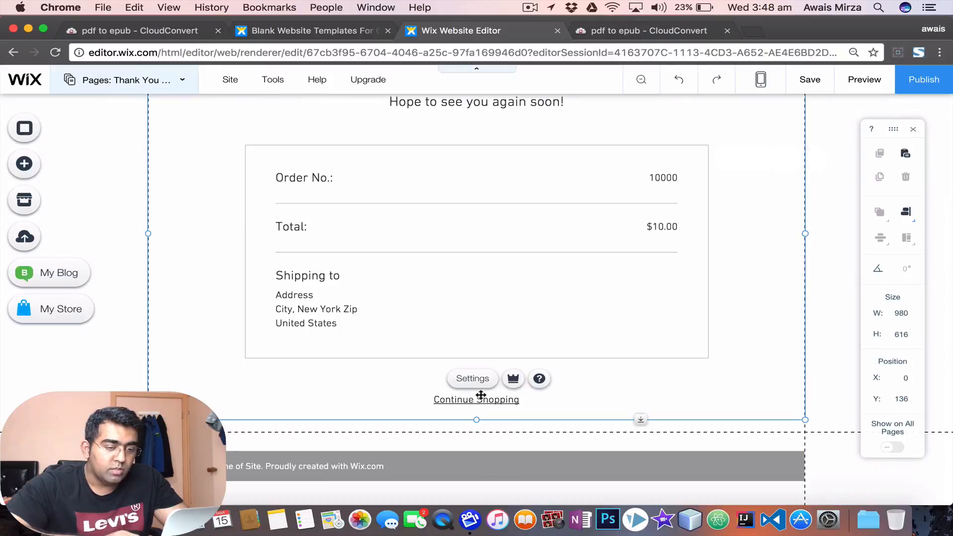
pyautogui.click(859, 80)
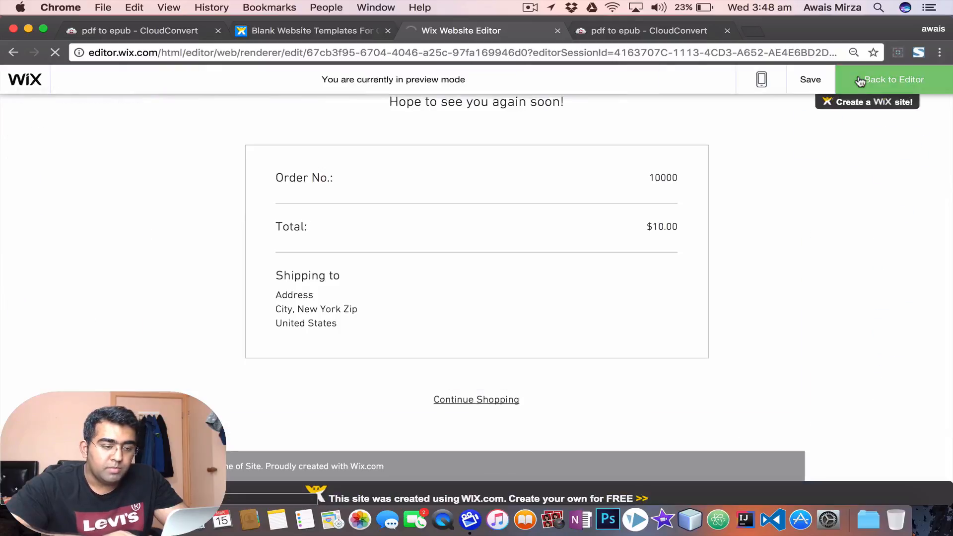
pyautogui.scroll(-5, 574, 232)
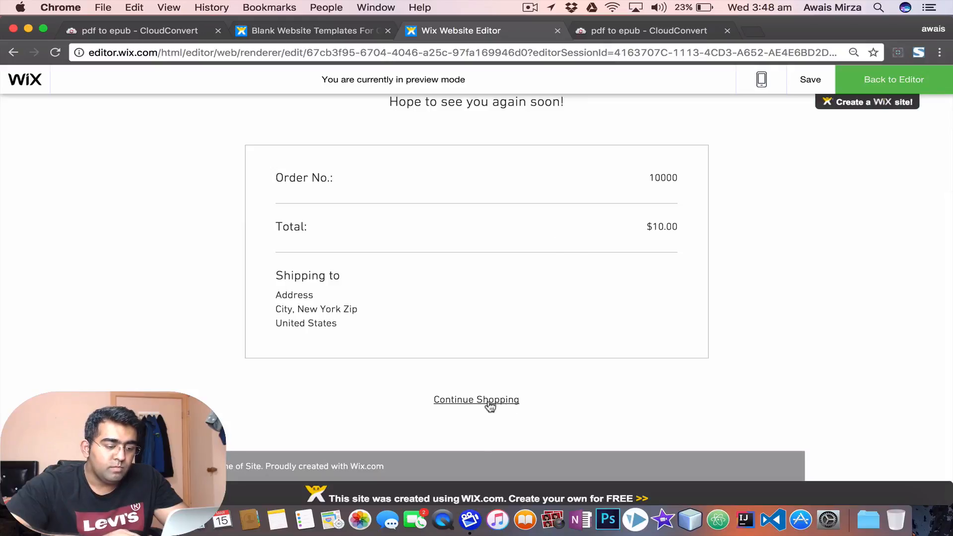
pyautogui.scroll(3, 513, 245)
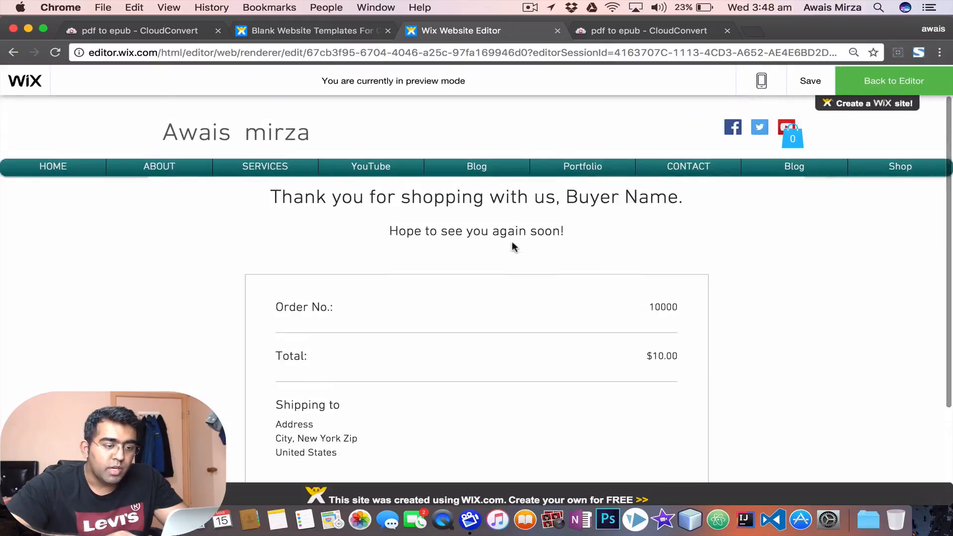
pyautogui.click(903, 168)
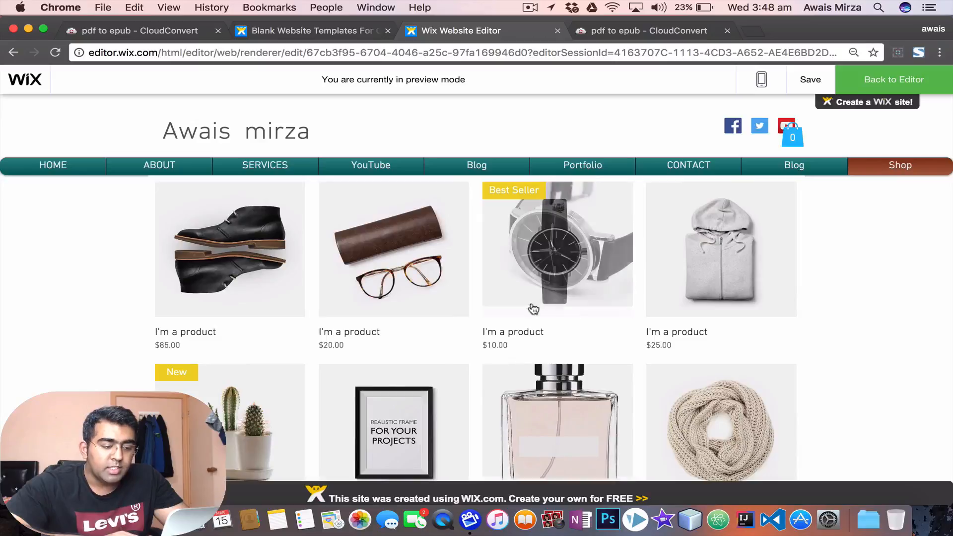
# Step: View the watch's product page in the preview, examining its quantity option, product details and Shipping Info section
pyautogui.moveTo(545, 295)
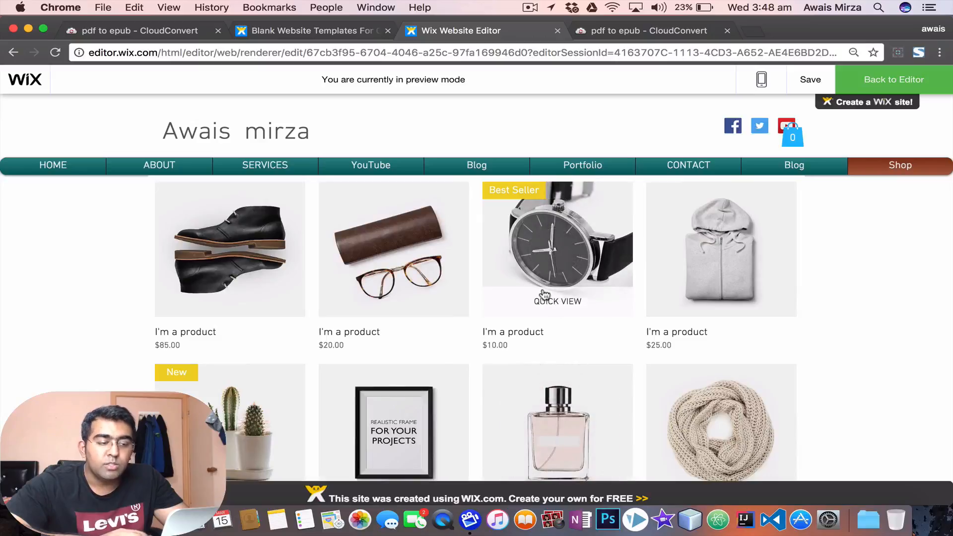
pyautogui.click(541, 261)
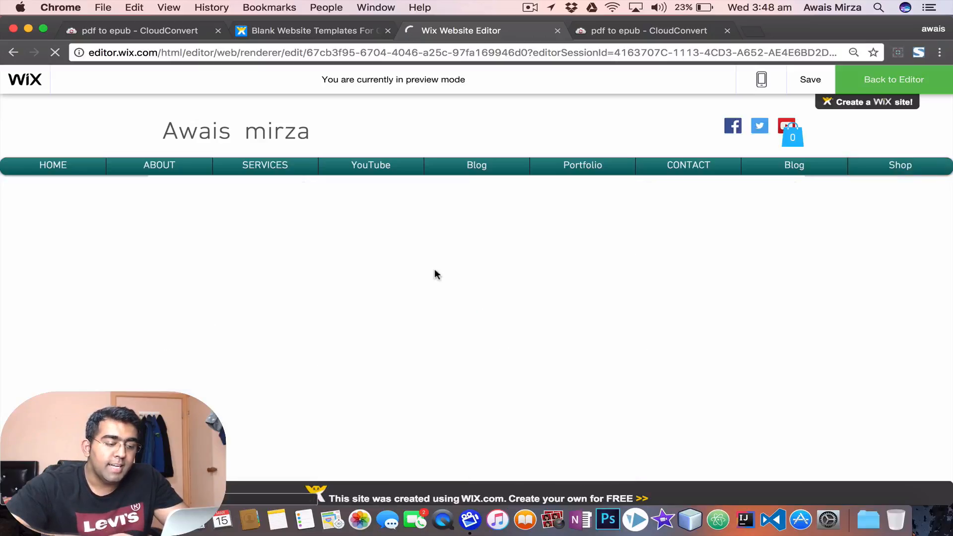
pyautogui.scroll(-1, 483, 289)
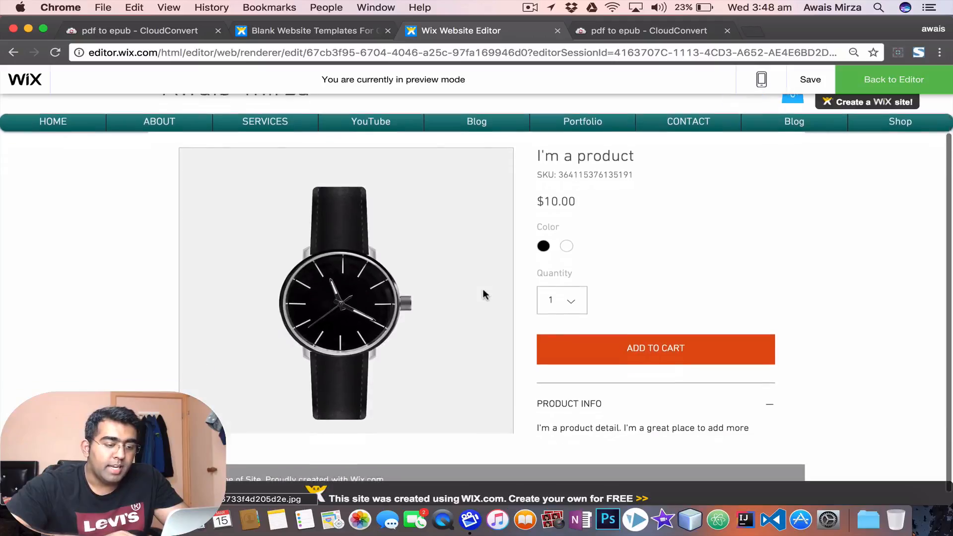
pyautogui.scroll(-1, 484, 294)
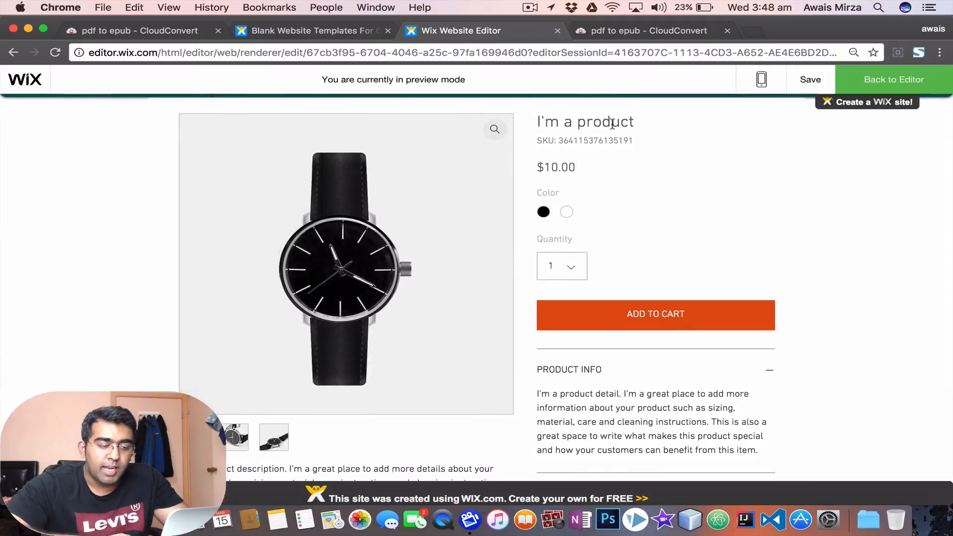
pyautogui.click(568, 266)
pyautogui.scroll(-5, 679, 358)
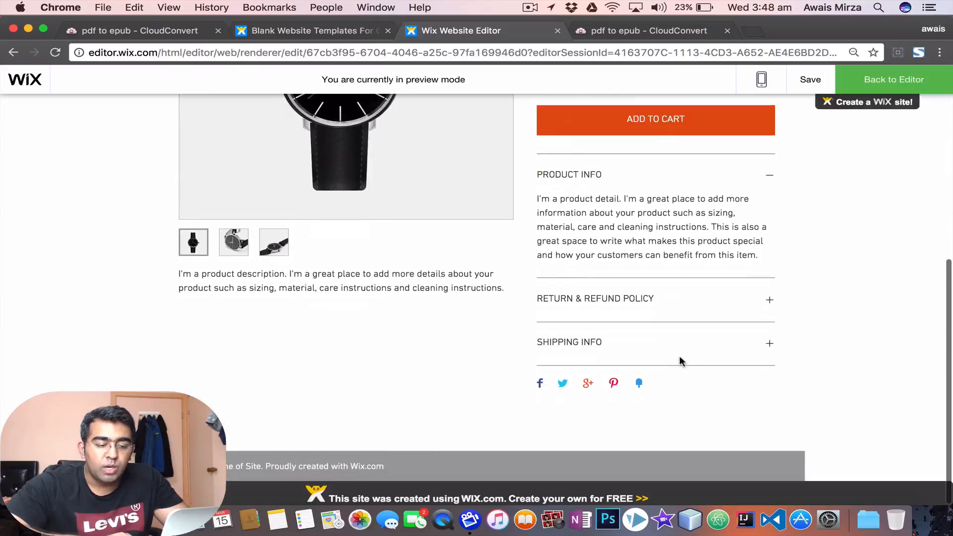
pyautogui.click(679, 353)
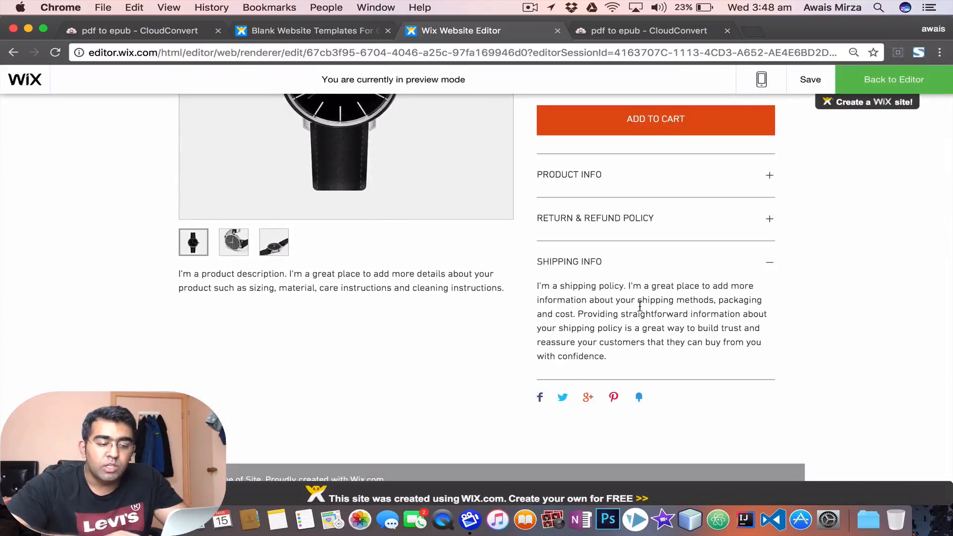
pyautogui.scroll(6, 634, 239)
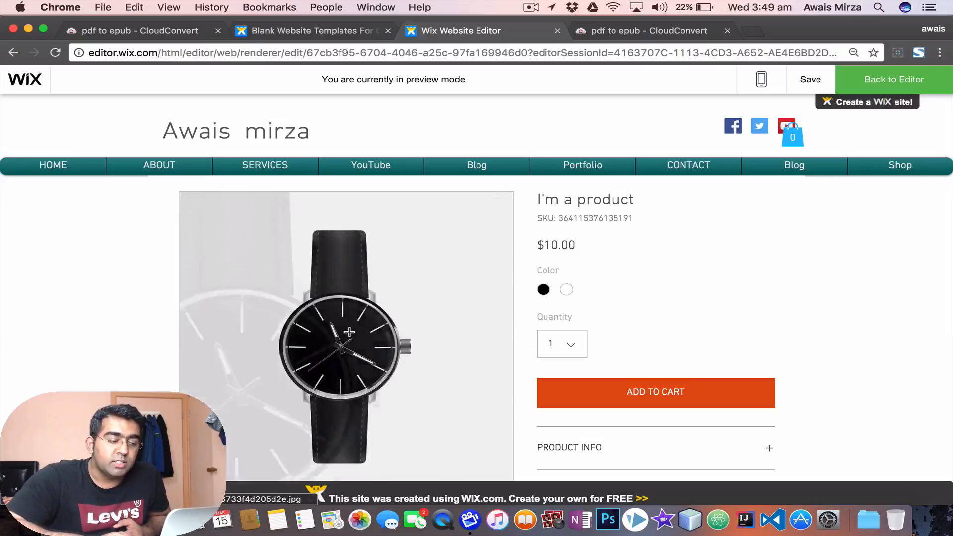
pyautogui.scroll(-3, 519, 290)
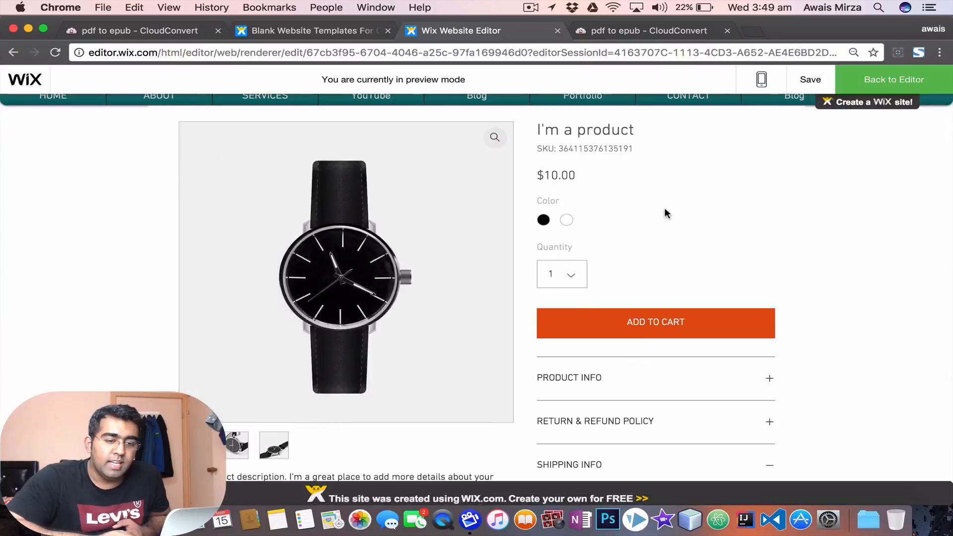
# Step: Return to editing and open the store's product list by way of the Product Page settings and the store home
pyautogui.click(861, 84)
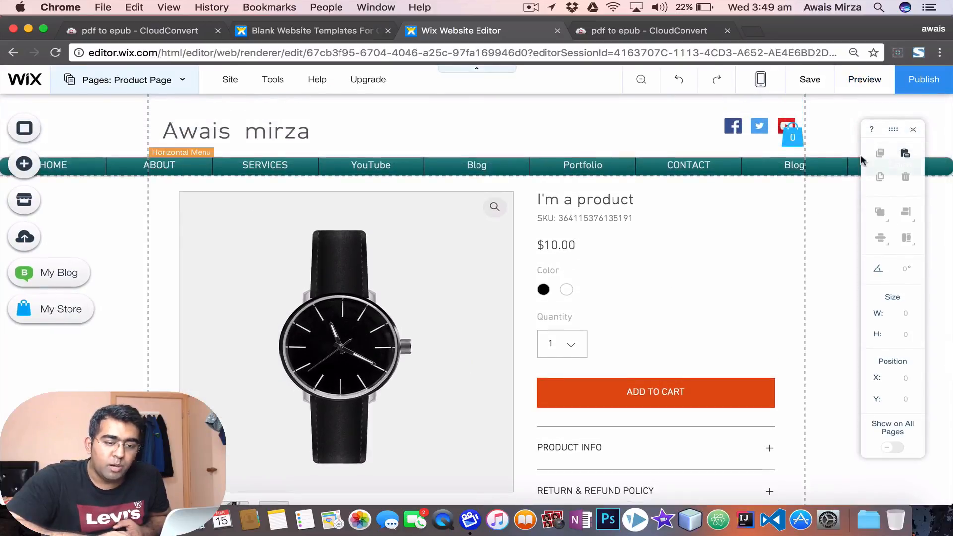
pyautogui.scroll(-3, 615, 274)
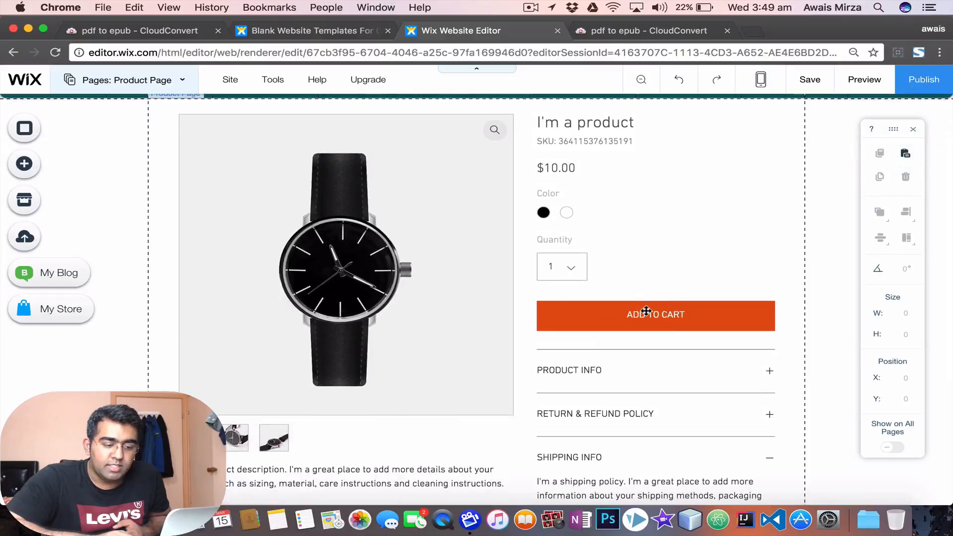
pyautogui.click(646, 312)
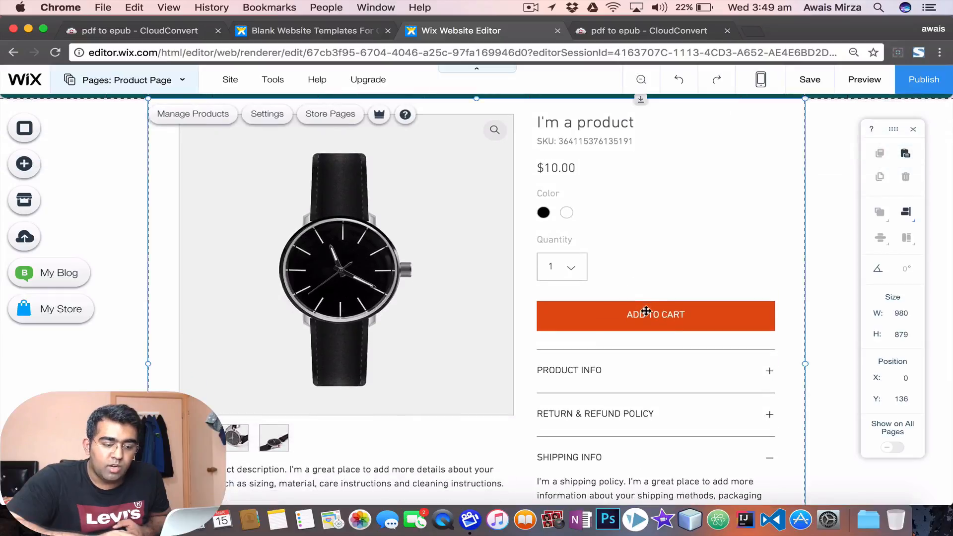
pyautogui.click(263, 116)
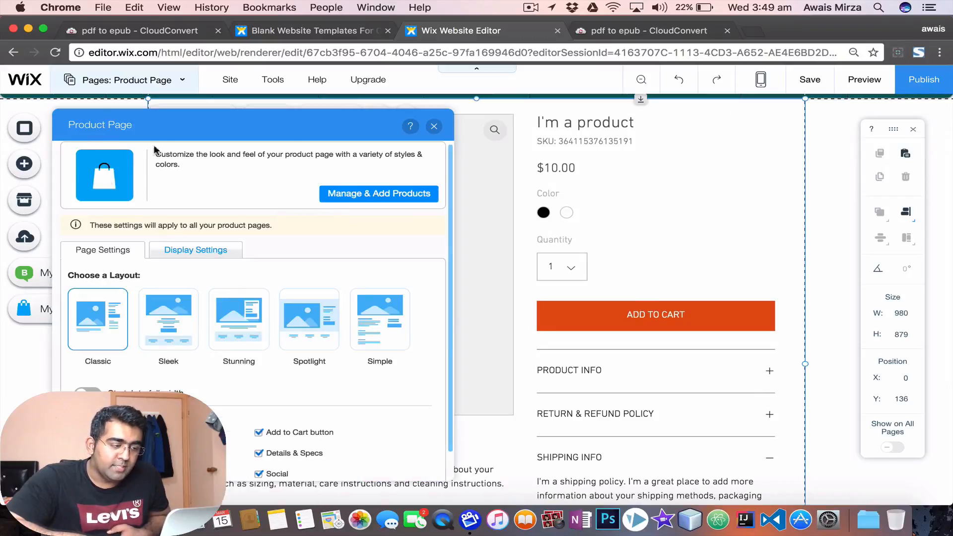
pyautogui.click(391, 200)
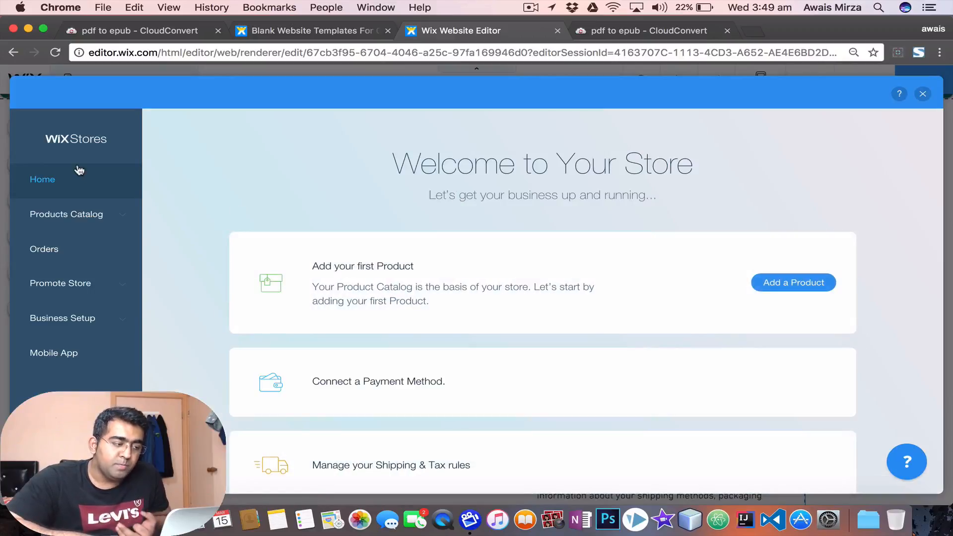
pyautogui.scroll(-4, 563, 246)
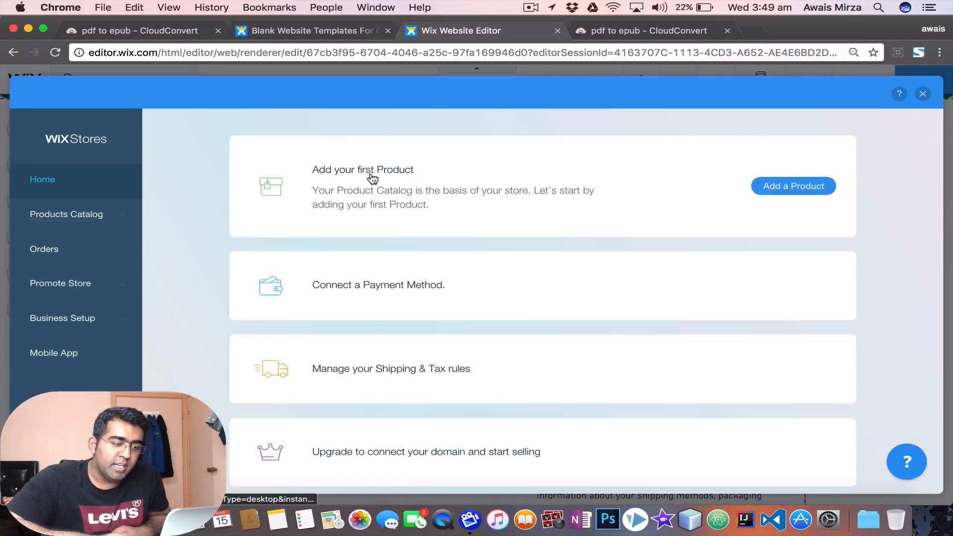
pyautogui.click(789, 186)
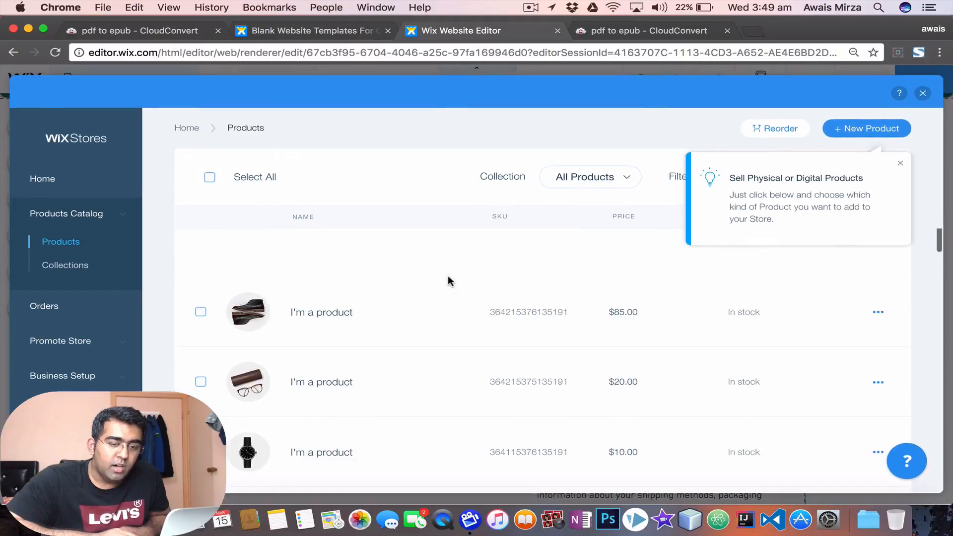
# Step: Delete the black shoes product from the store's product list and confirm the deletion
pyautogui.scroll(3, 431, 378)
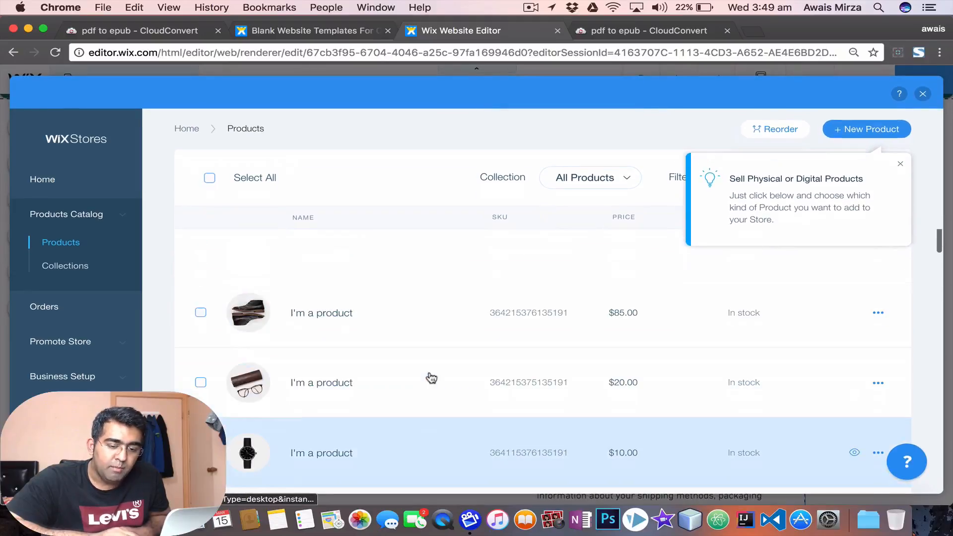
pyautogui.click(878, 313)
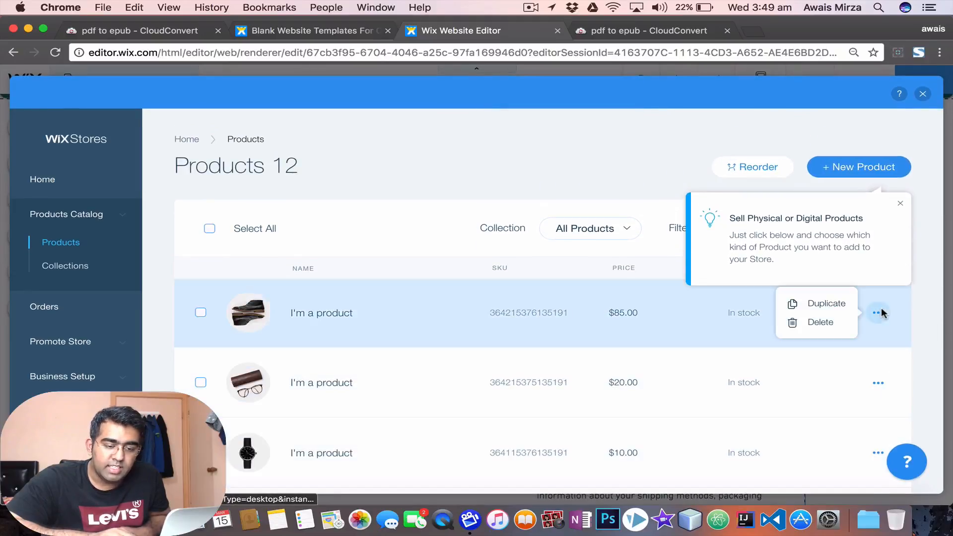
pyautogui.click(843, 323)
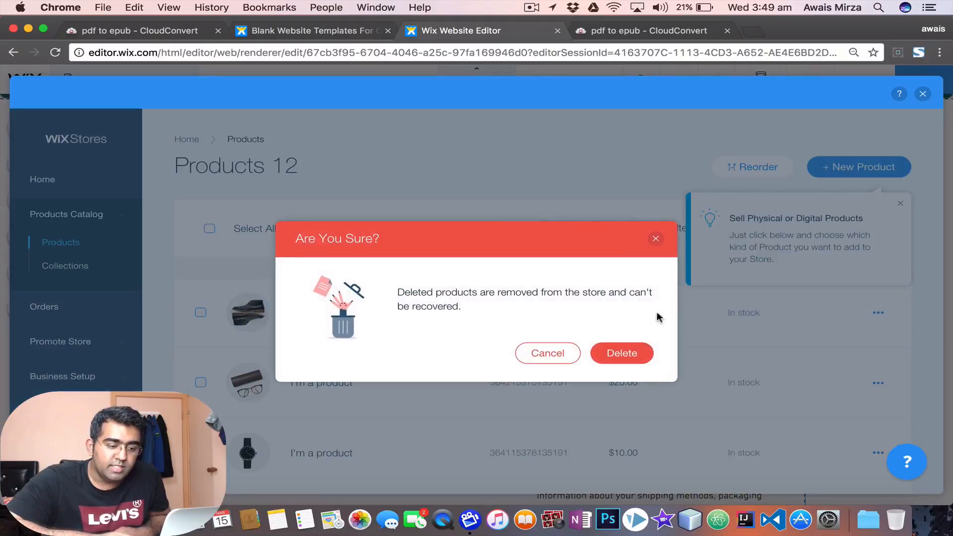
pyautogui.click(625, 353)
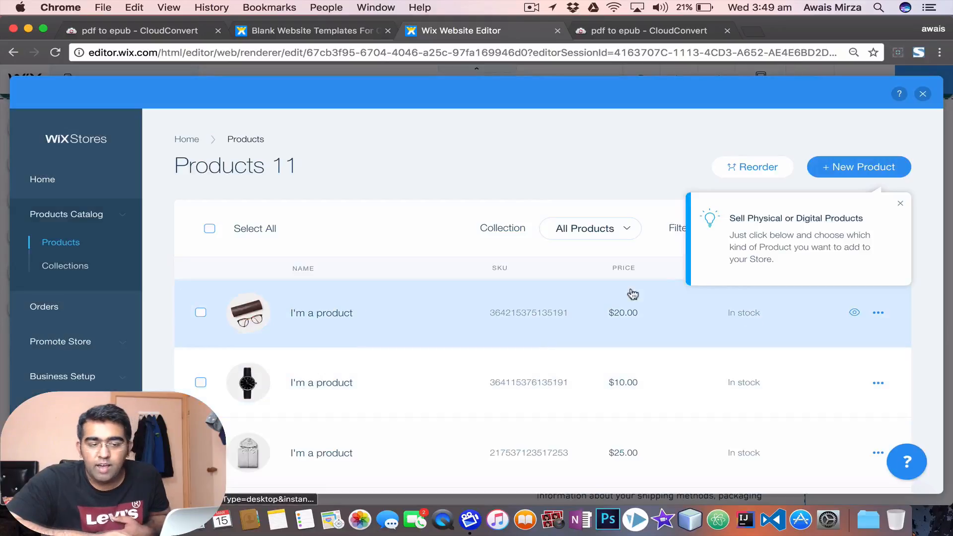
# Step: Start a new physical product and examine its name, ribbon, description and price fields
pyautogui.click(862, 173)
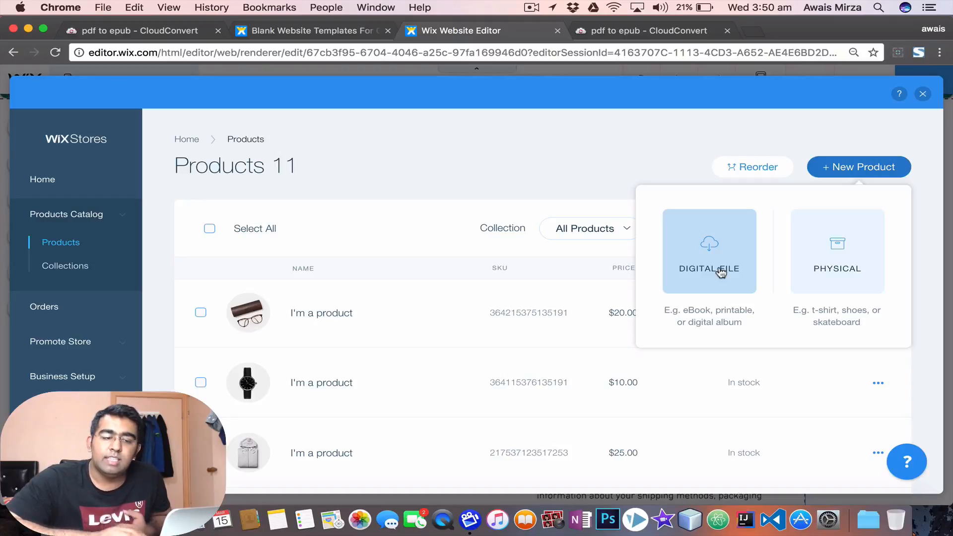
pyautogui.click(844, 273)
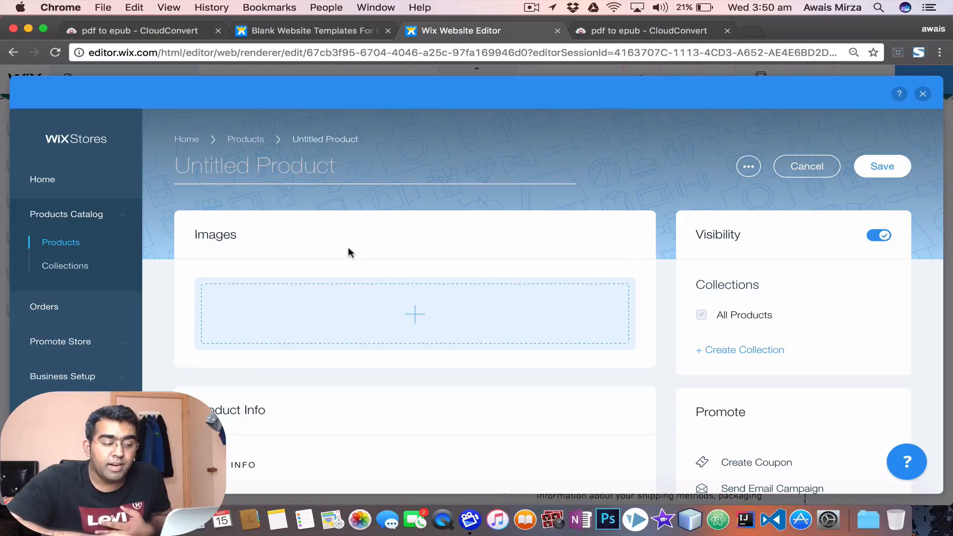
pyautogui.scroll(-4, 488, 323)
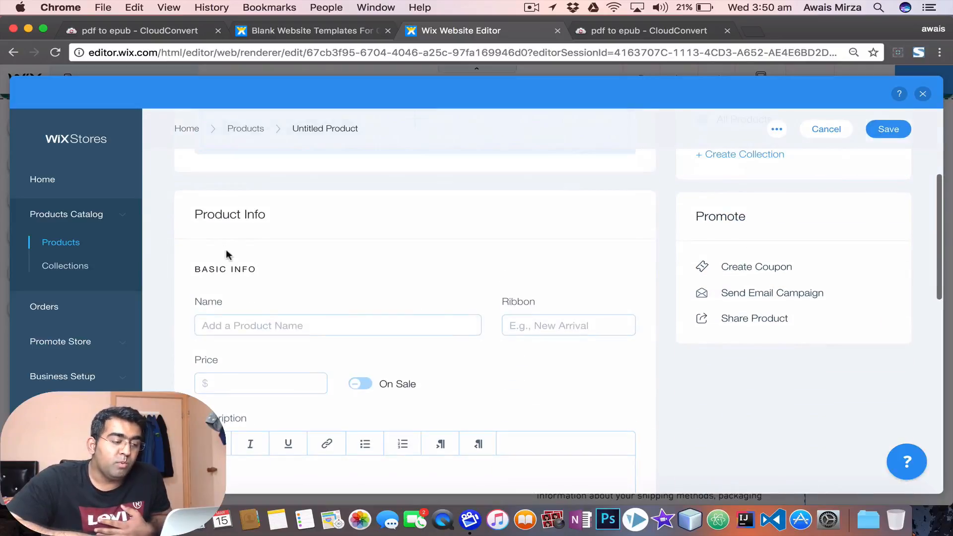
pyautogui.click(334, 335)
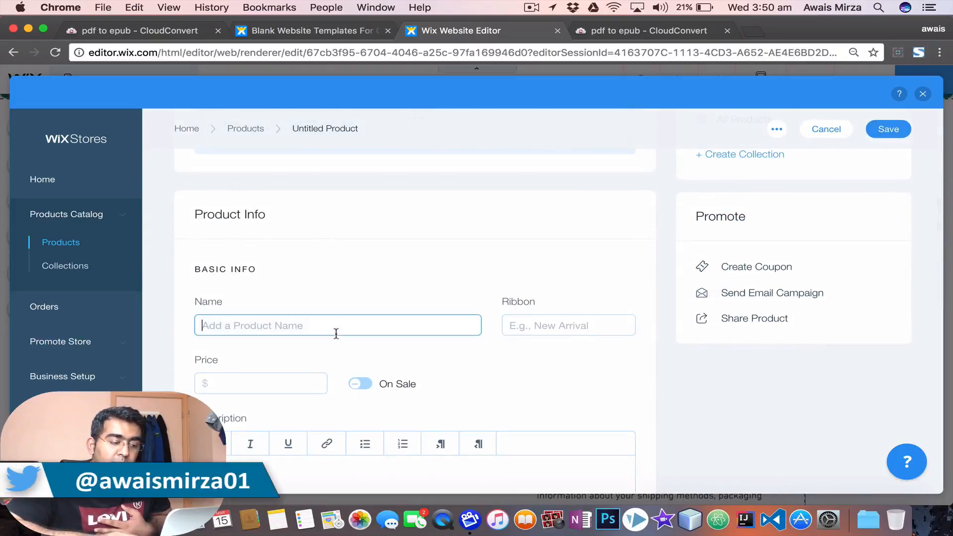
pyautogui.click(582, 330)
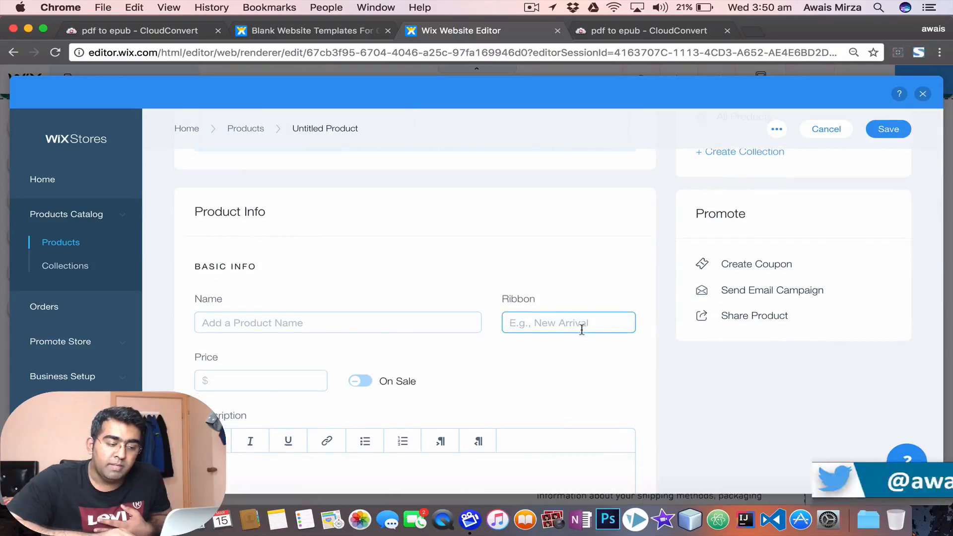
pyautogui.scroll(-3, 581, 331)
pyautogui.click(450, 353)
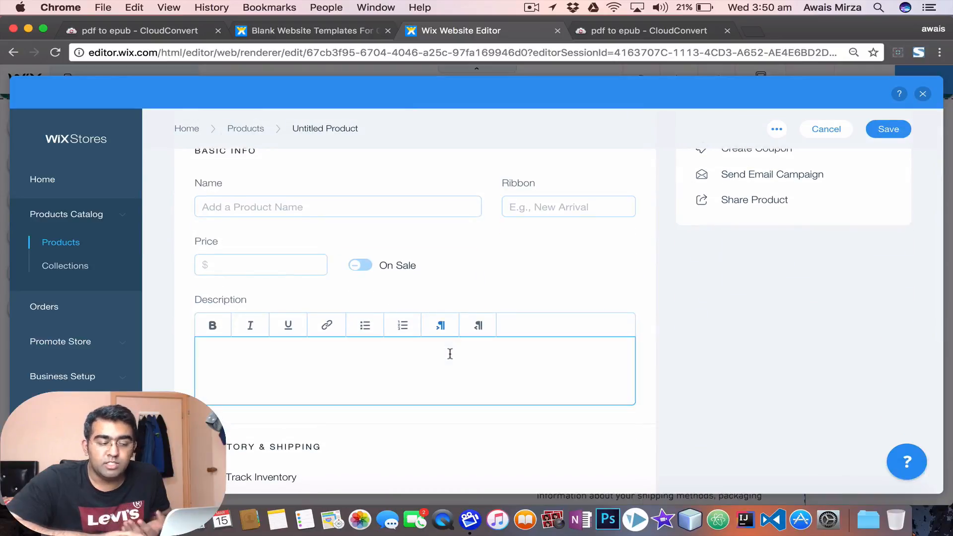
pyautogui.click(257, 267)
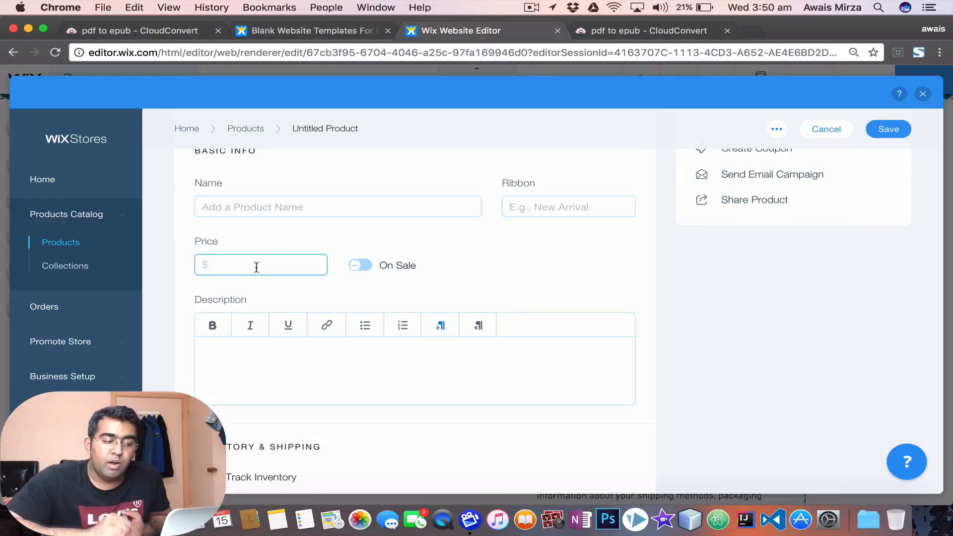
# Step: Switch the new product to On Sale, look over its discount, inventory and additional info fields, and cancel the product
pyautogui.click(358, 266)
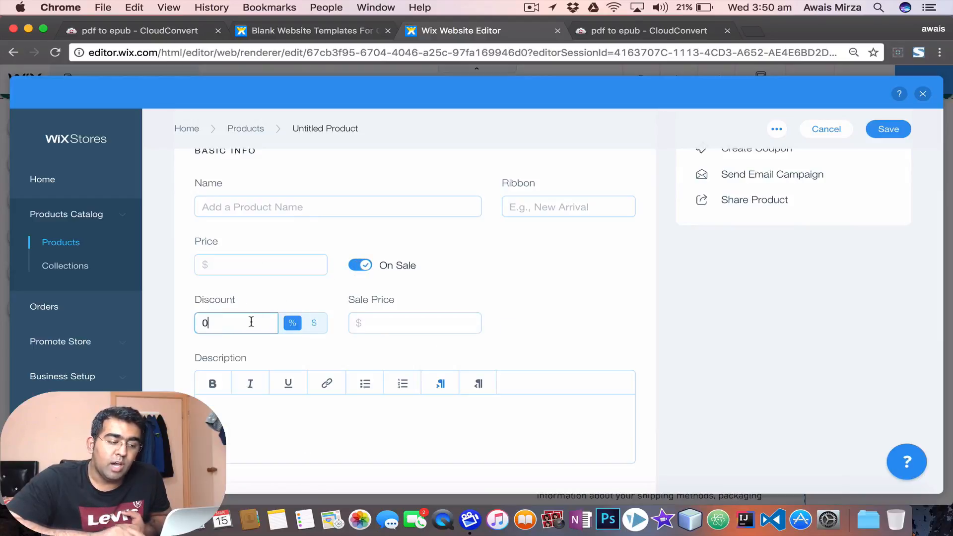
pyautogui.click(392, 332)
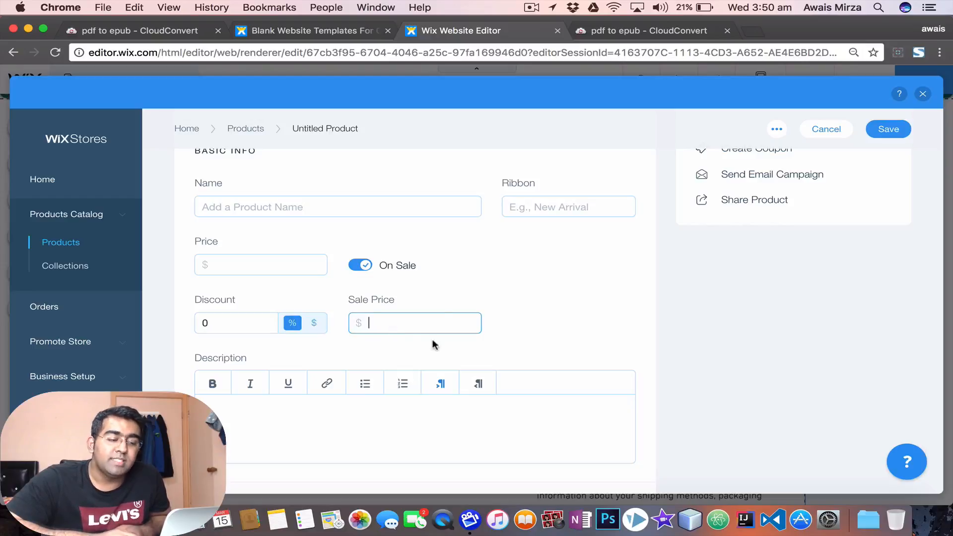
pyautogui.scroll(-5, 416, 348)
pyautogui.scroll(-3, 416, 347)
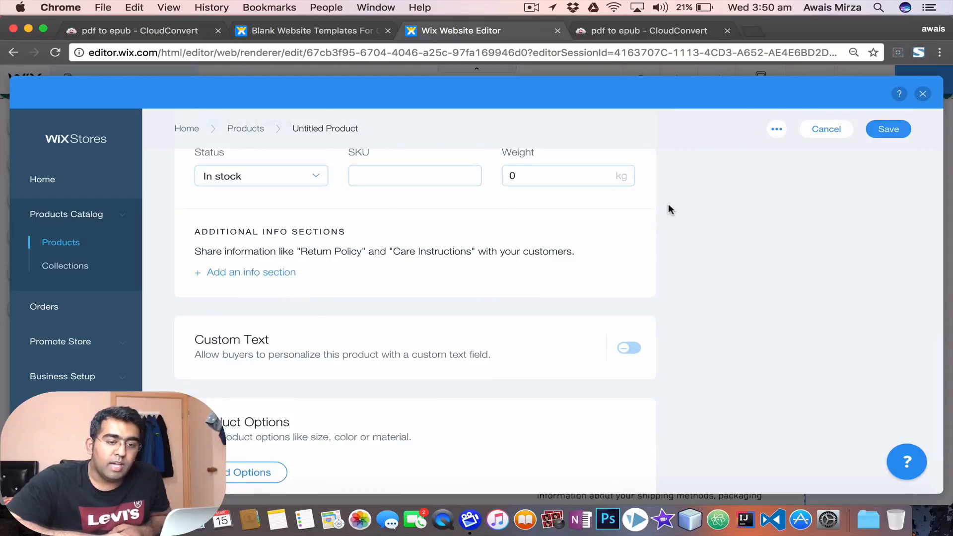
pyautogui.scroll(3, 675, 206)
pyautogui.click(806, 130)
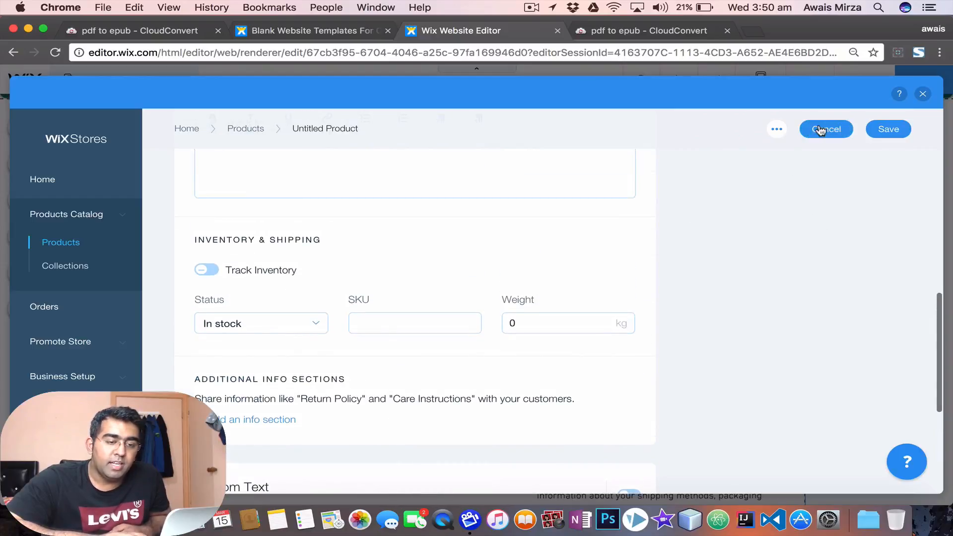
# Step: Return to the store home, open its payment methods and start connecting the Offline payment method
pyautogui.click(58, 184)
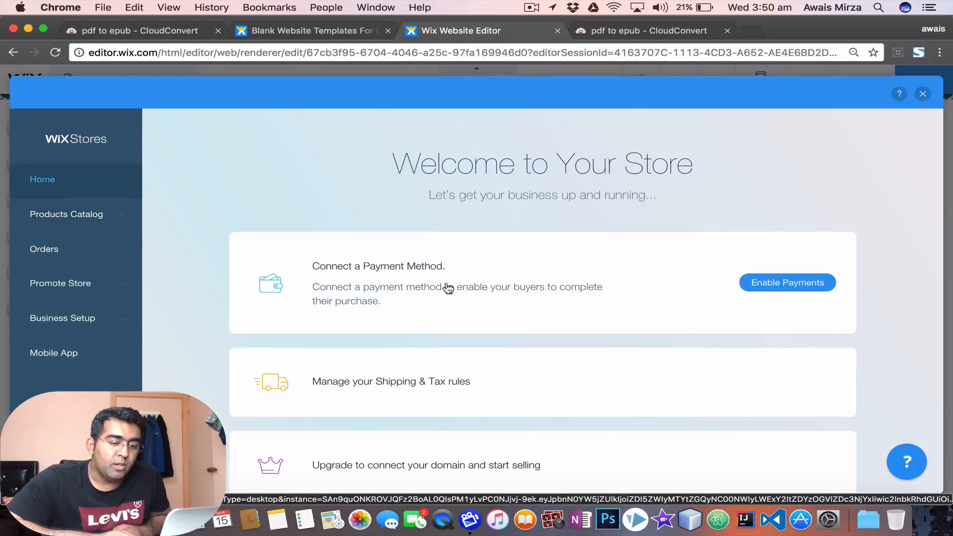
pyautogui.click(813, 291)
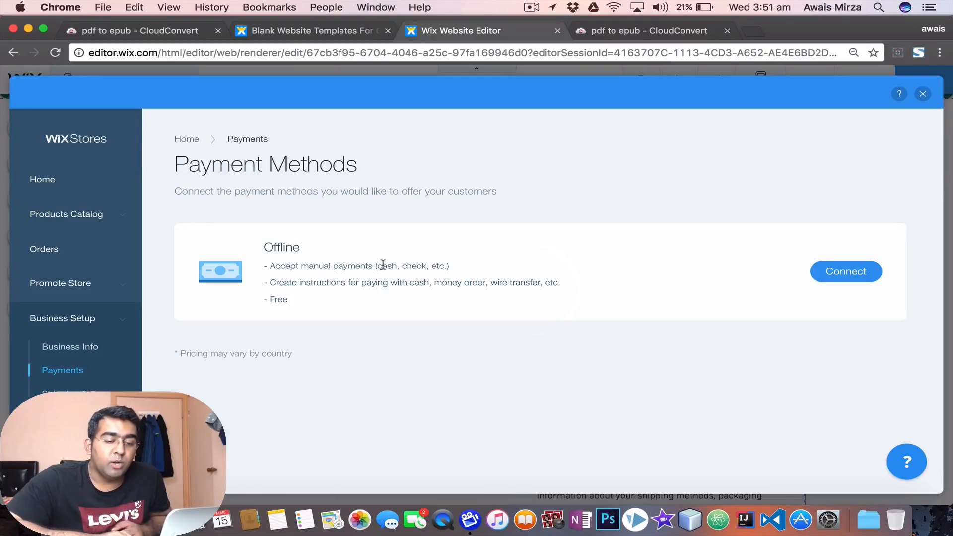
pyautogui.click(855, 282)
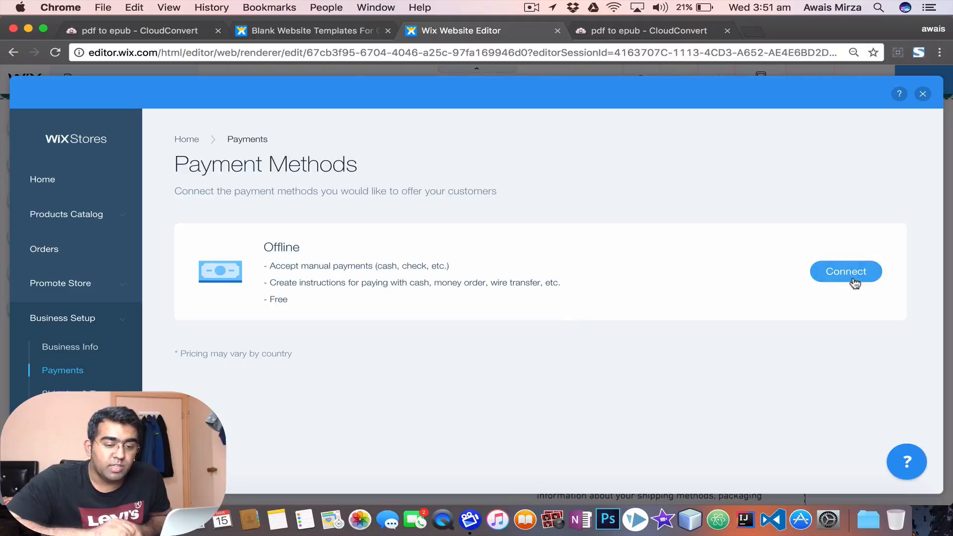
# Step: Try the Manual Payment and Cash Payment titles for the offline payment and cancel the connection
pyautogui.click(459, 233)
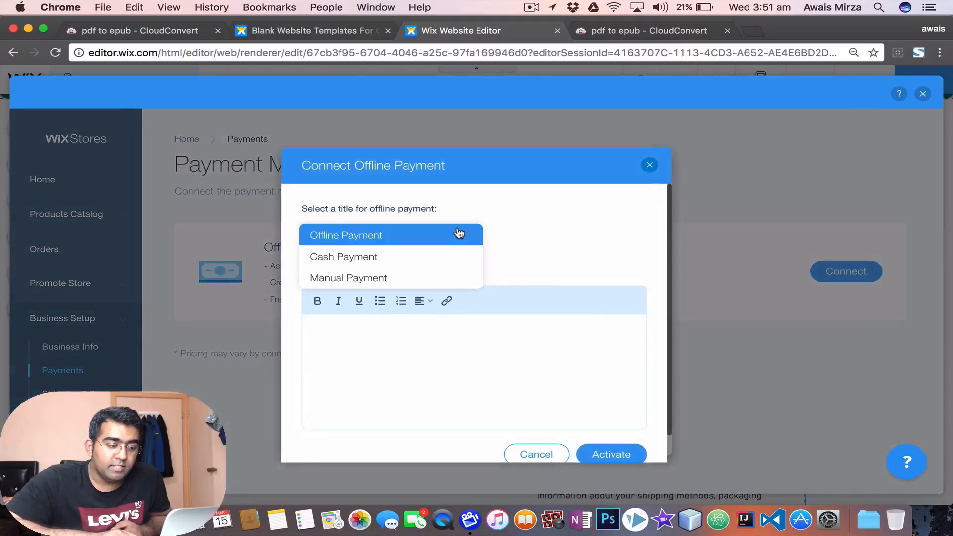
pyautogui.click(392, 277)
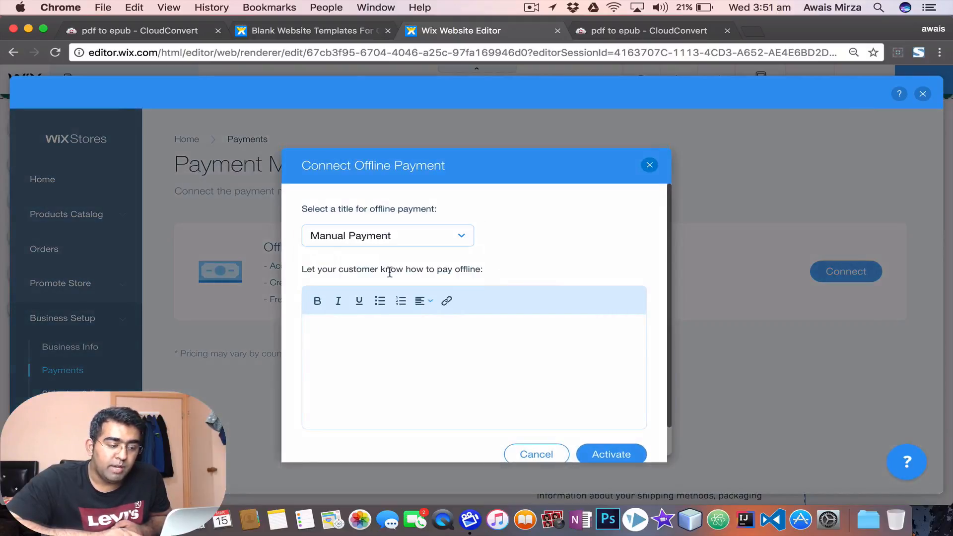
pyautogui.click(430, 235)
pyautogui.click(406, 217)
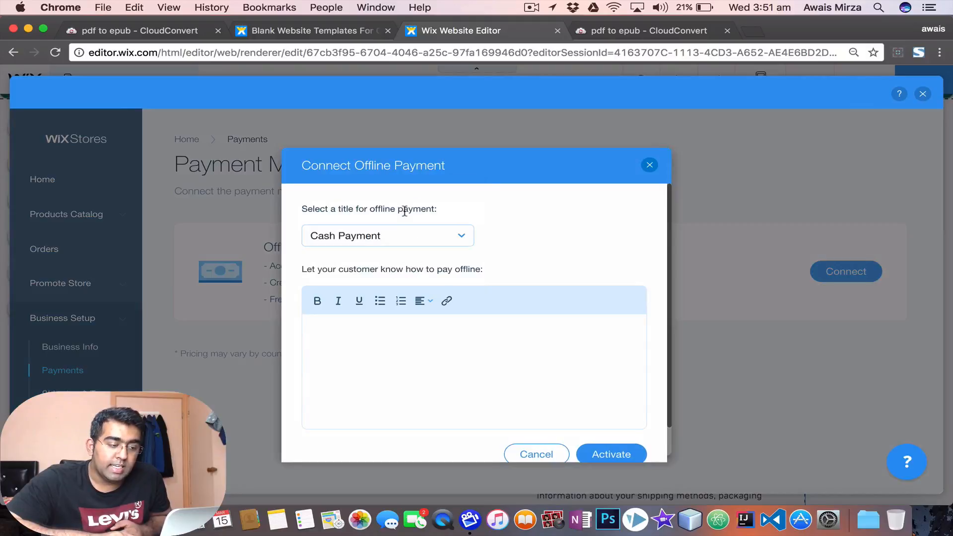
pyautogui.click(548, 461)
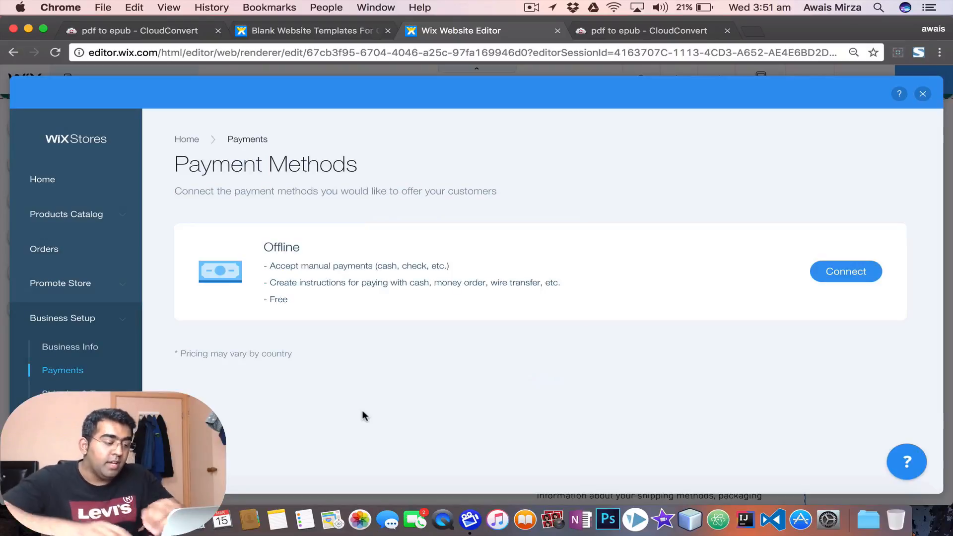
# Step: Open the Wix premium upgrade plans from the store and compare the Super, VIP, Unlimited and Basic Store plans
pyautogui.click(76, 467)
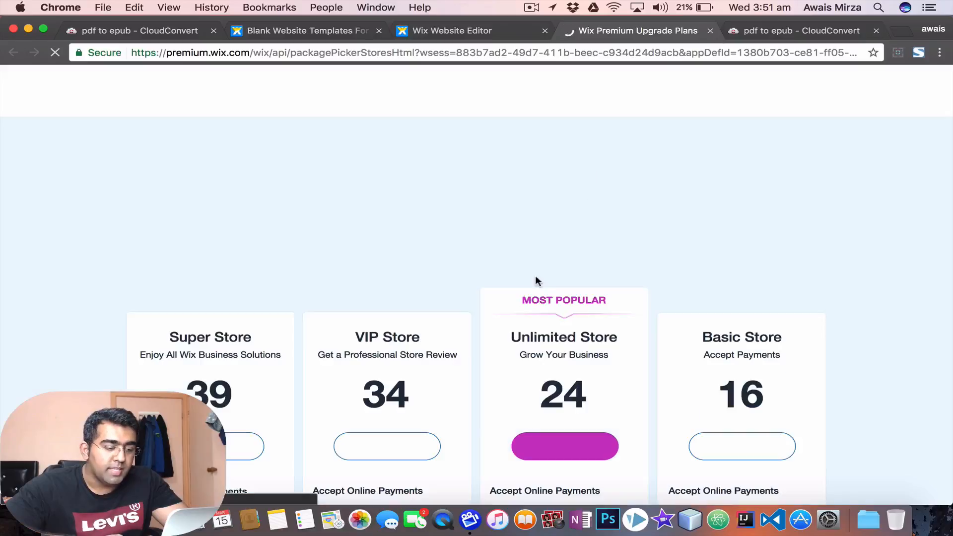
pyautogui.scroll(-4, 516, 303)
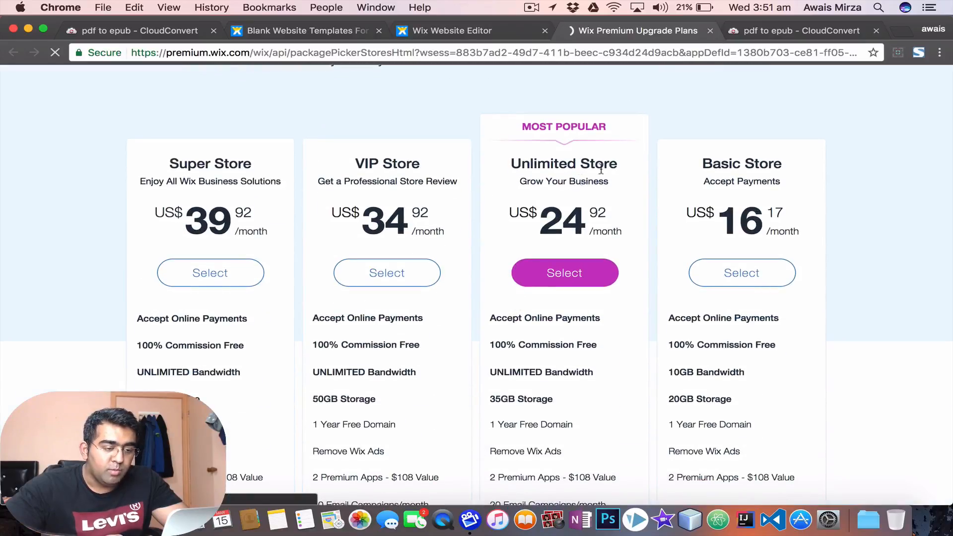
pyautogui.scroll(-2, 591, 247)
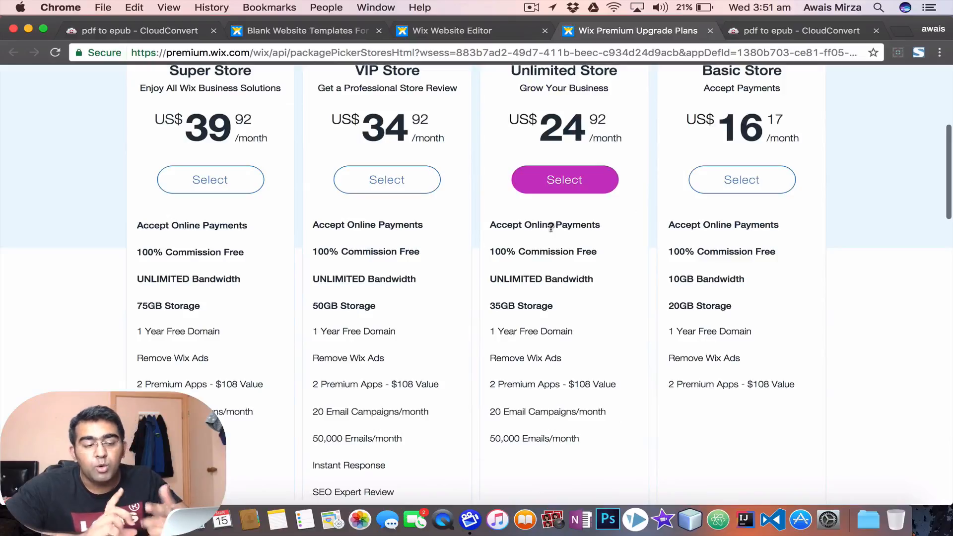
# Step: Examine the Unlimited Store plan's feature explanations, including online payments, free domain, ad removal and monthly emails, and compare the VIP Store features
pyautogui.moveTo(551, 226)
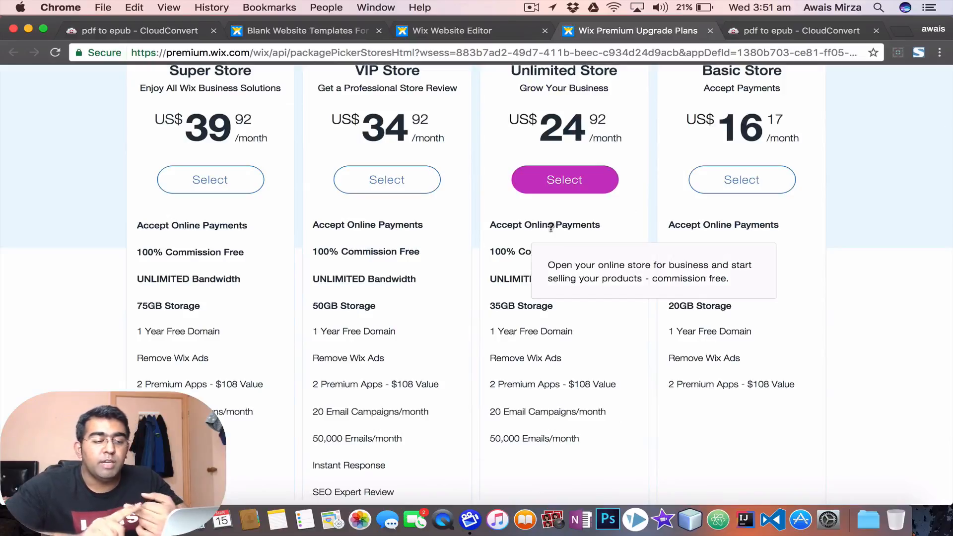
pyautogui.scroll(1, 551, 226)
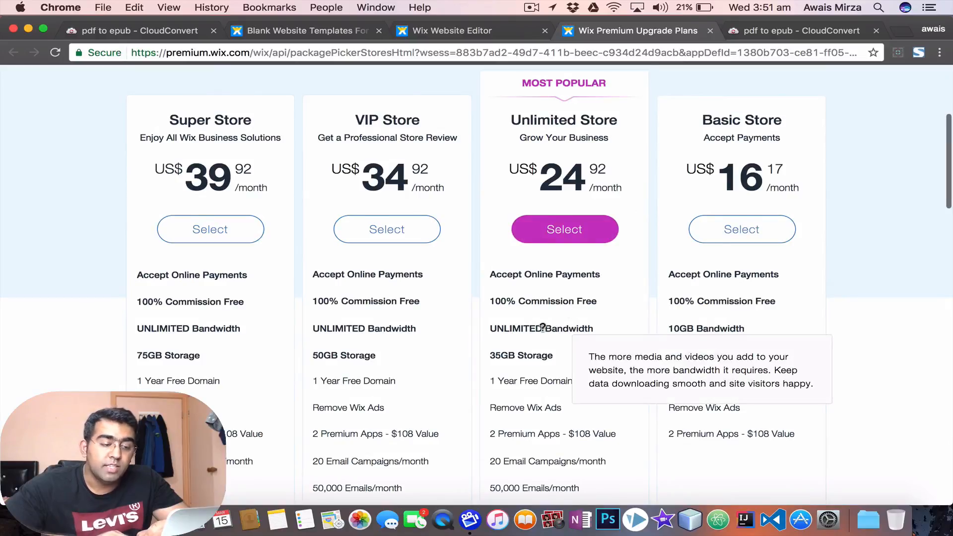
pyautogui.scroll(-2, 546, 333)
pyautogui.moveTo(552, 253)
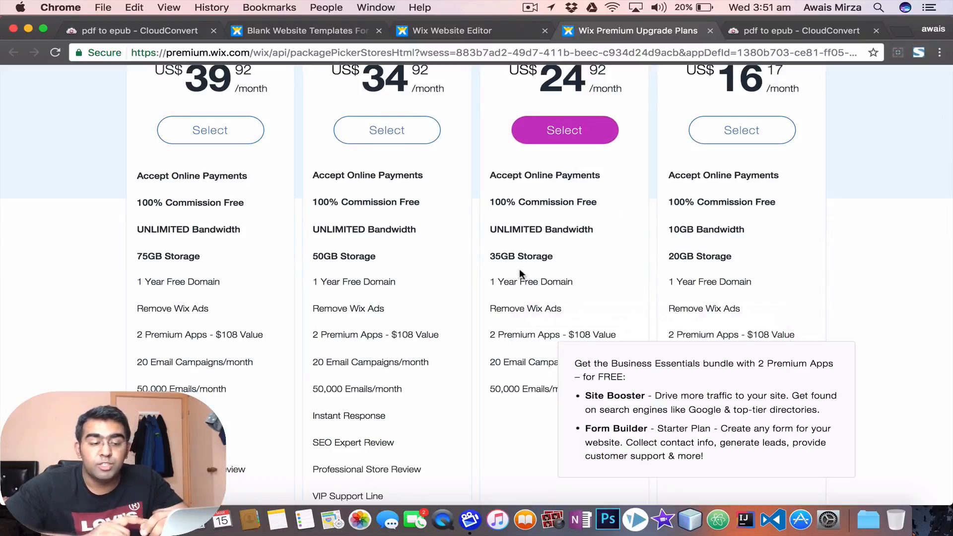
pyautogui.moveTo(519, 289)
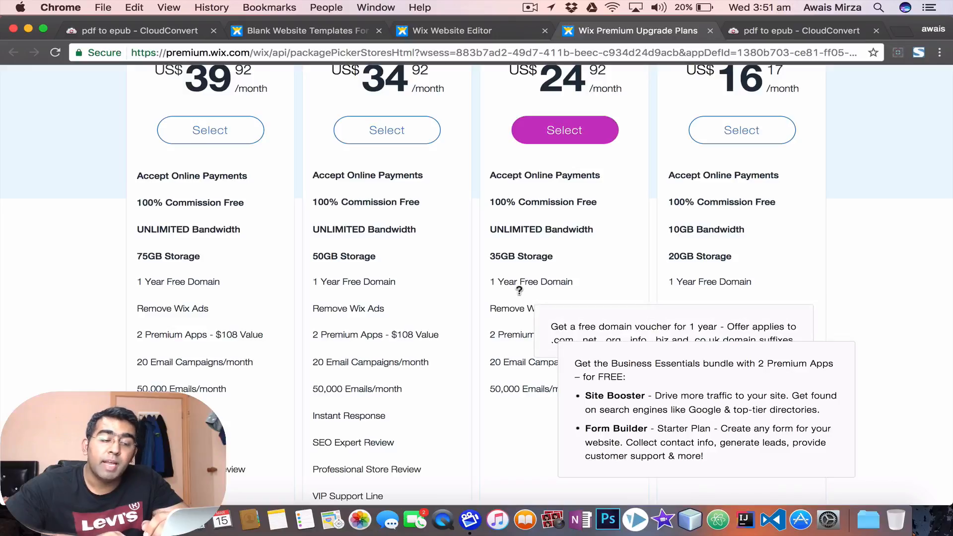
pyautogui.moveTo(544, 312)
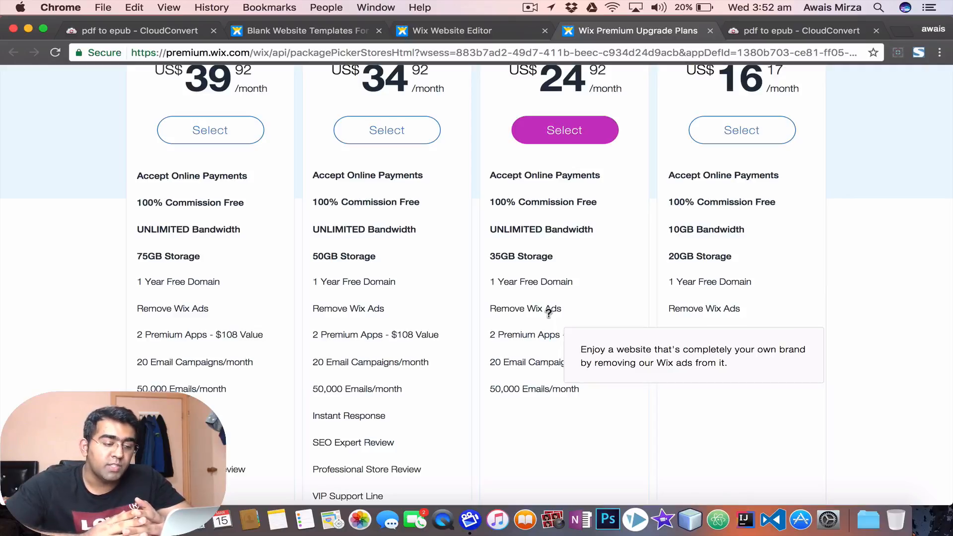
pyautogui.moveTo(542, 391)
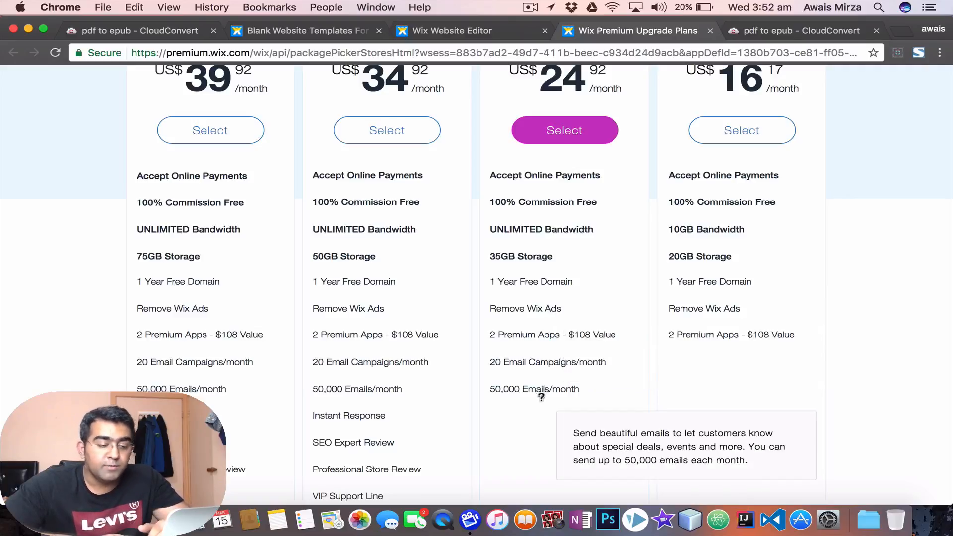
pyautogui.moveTo(549, 331)
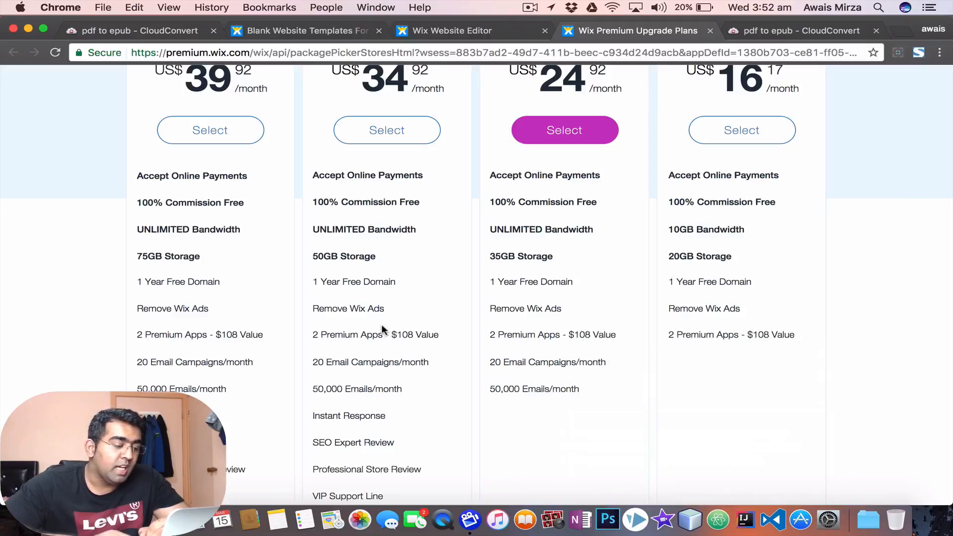
pyautogui.scroll(-3, 383, 330)
pyautogui.scroll(3, 348, 328)
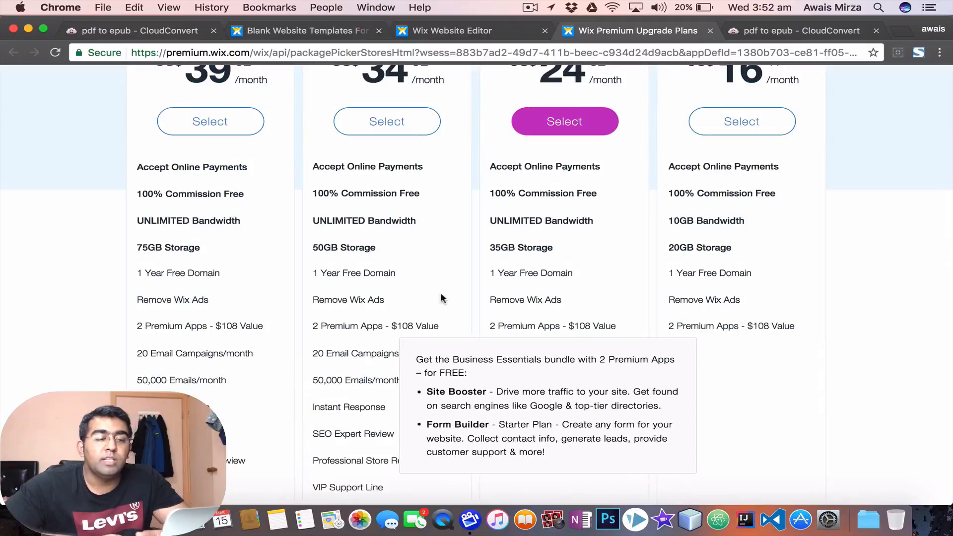
# Step: Return to the website editor and close the store's payment methods and the Product Page settings
pyautogui.click(464, 36)
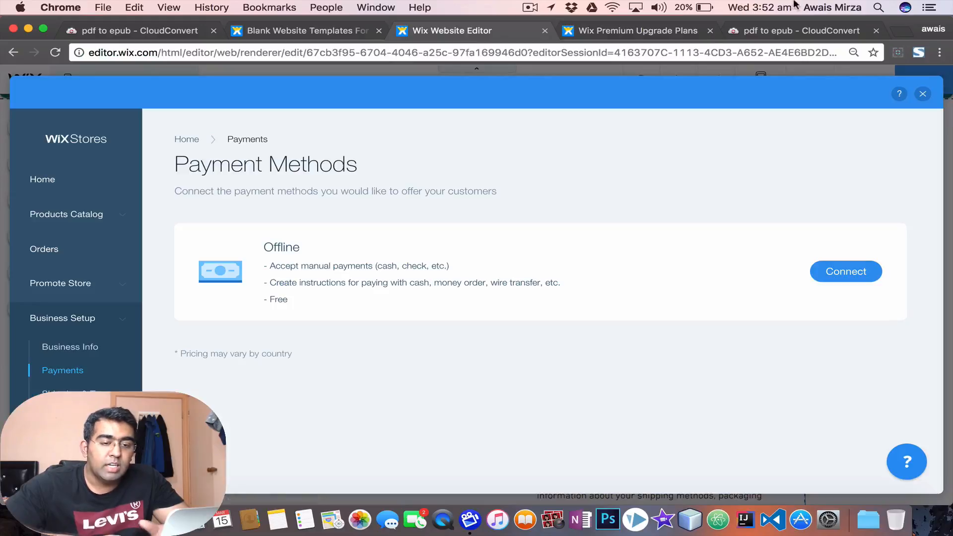
pyautogui.click(923, 94)
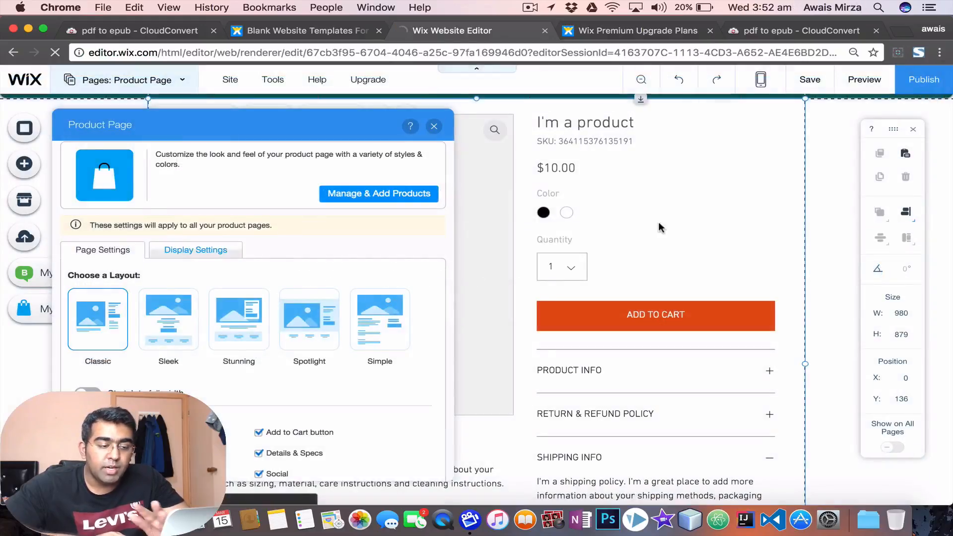
pyautogui.scroll(-3, 178, 390)
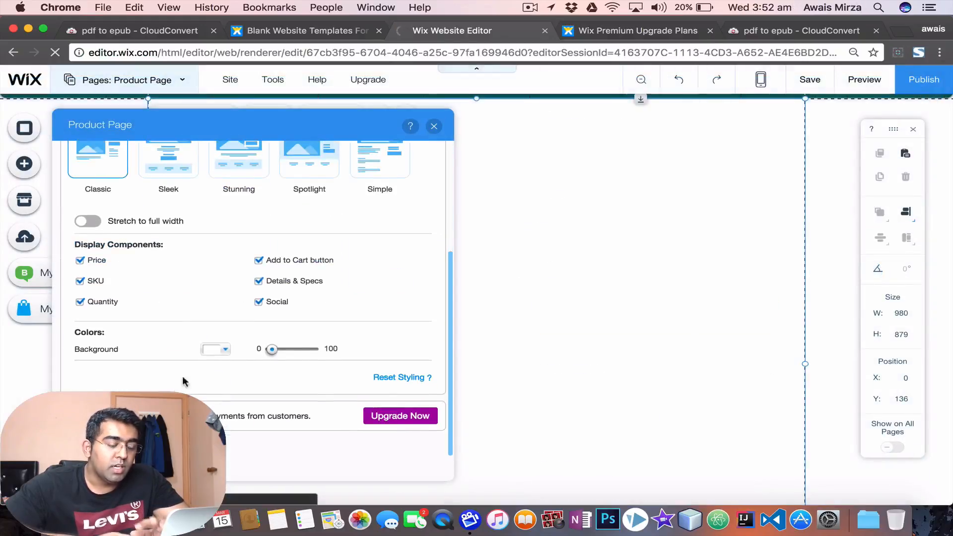
pyautogui.click(435, 129)
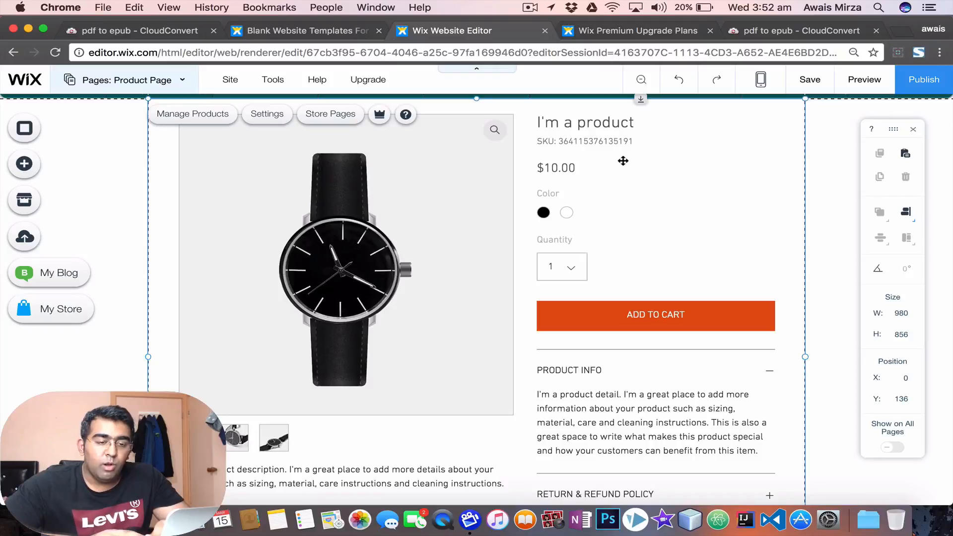
pyautogui.scroll(3, 623, 161)
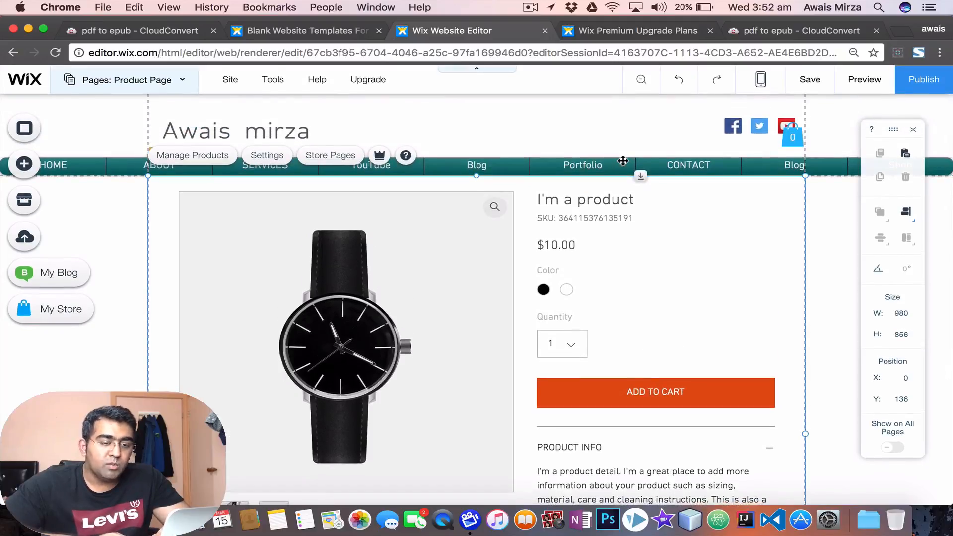
# Step: Publish the website and dismiss the publishing confirmation to return to the Product Page
pyautogui.click(925, 87)
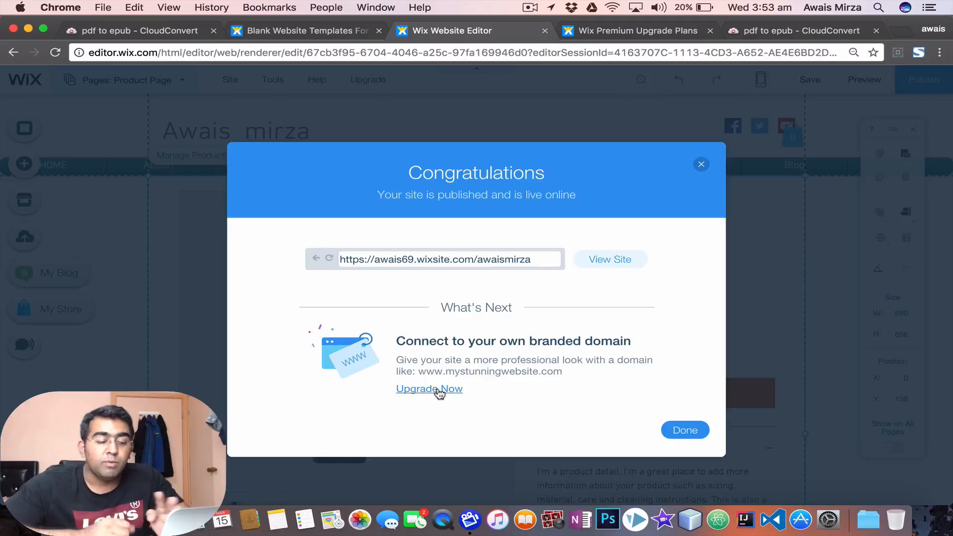
pyautogui.click(705, 430)
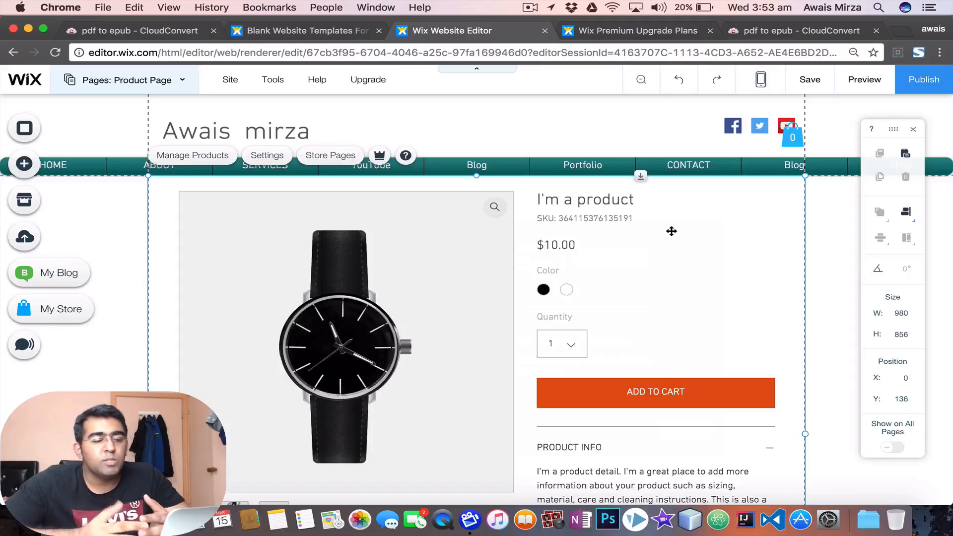
pyautogui.click(602, 106)
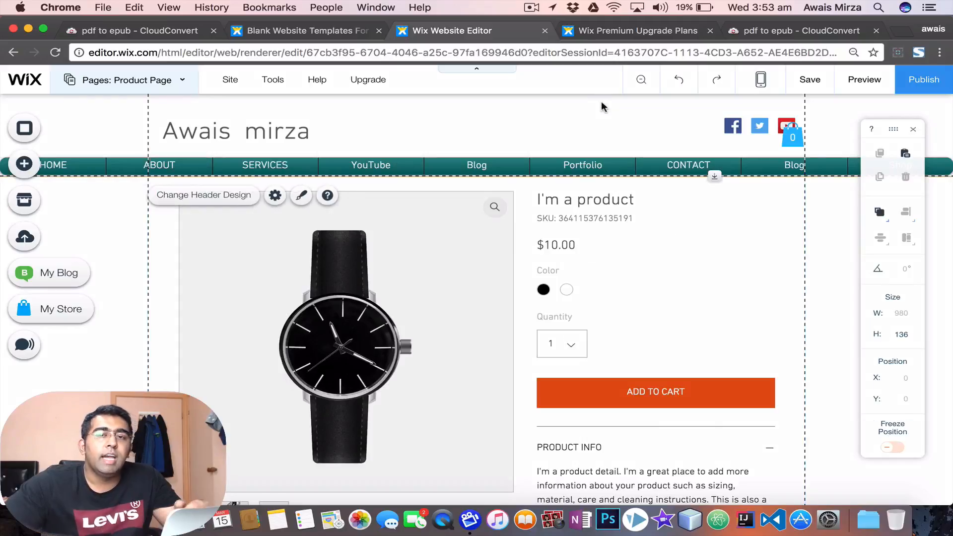